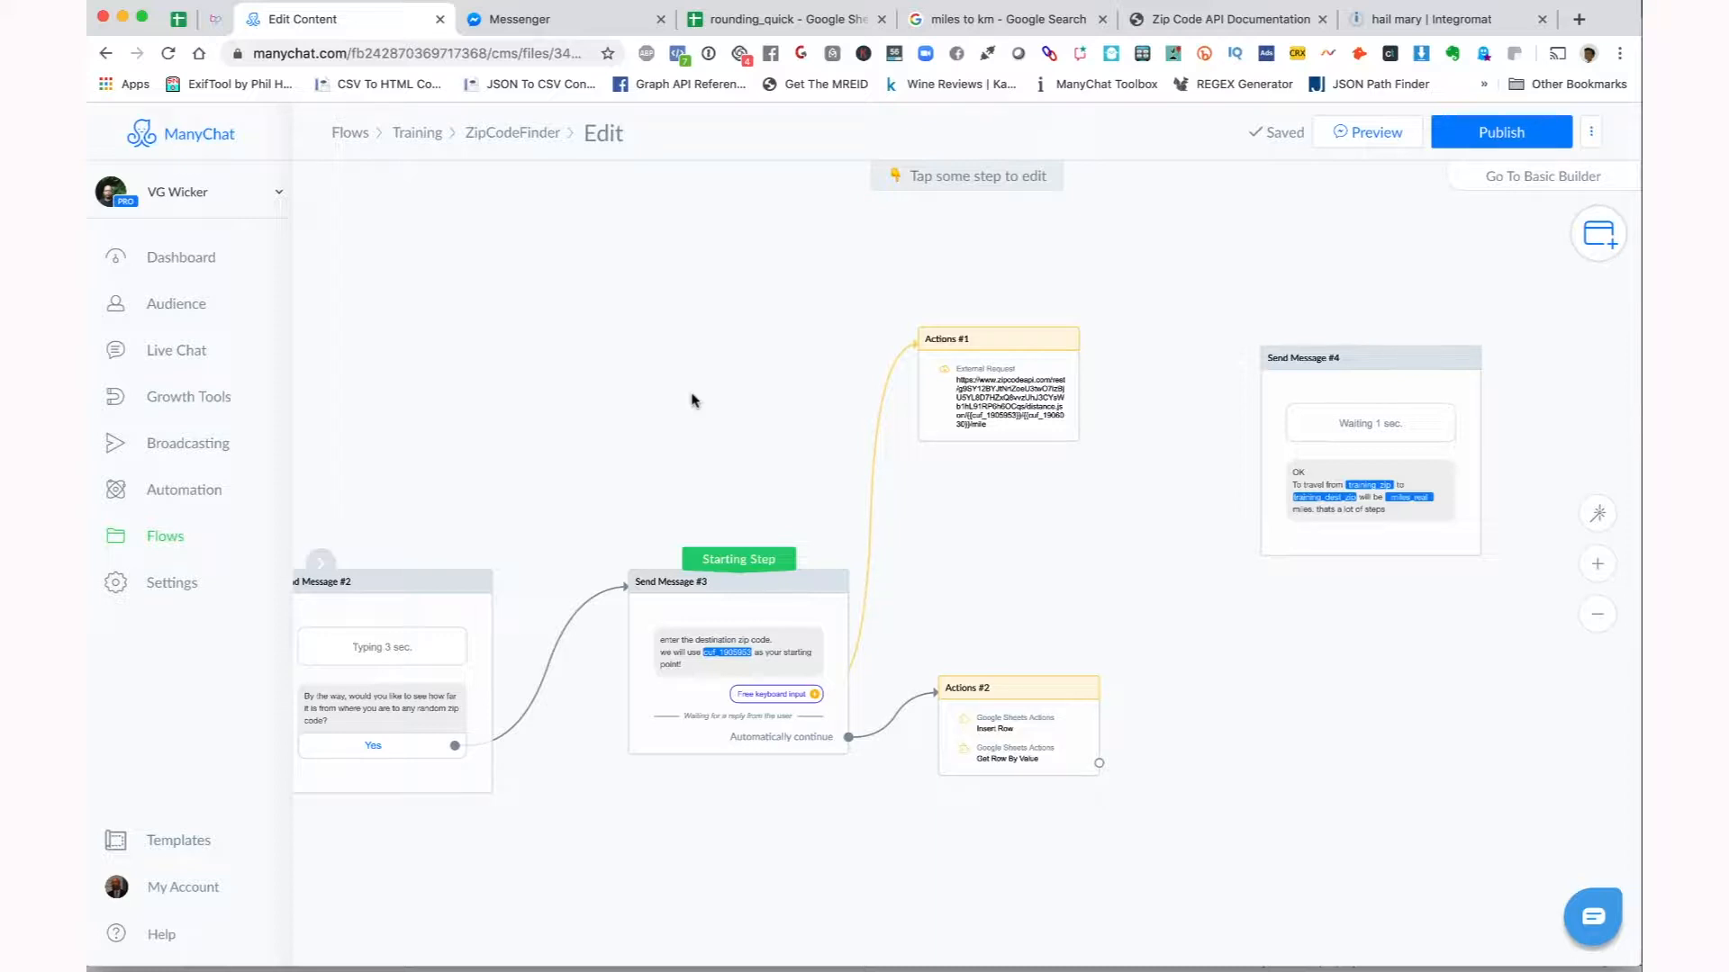
# - Switch to the ZipCodeAPI site, reload its Live API page, and copy the new API key for Zip Code Distance
pyautogui.moveTo(663, 375); pyautogui.dragTo(1056, 354)
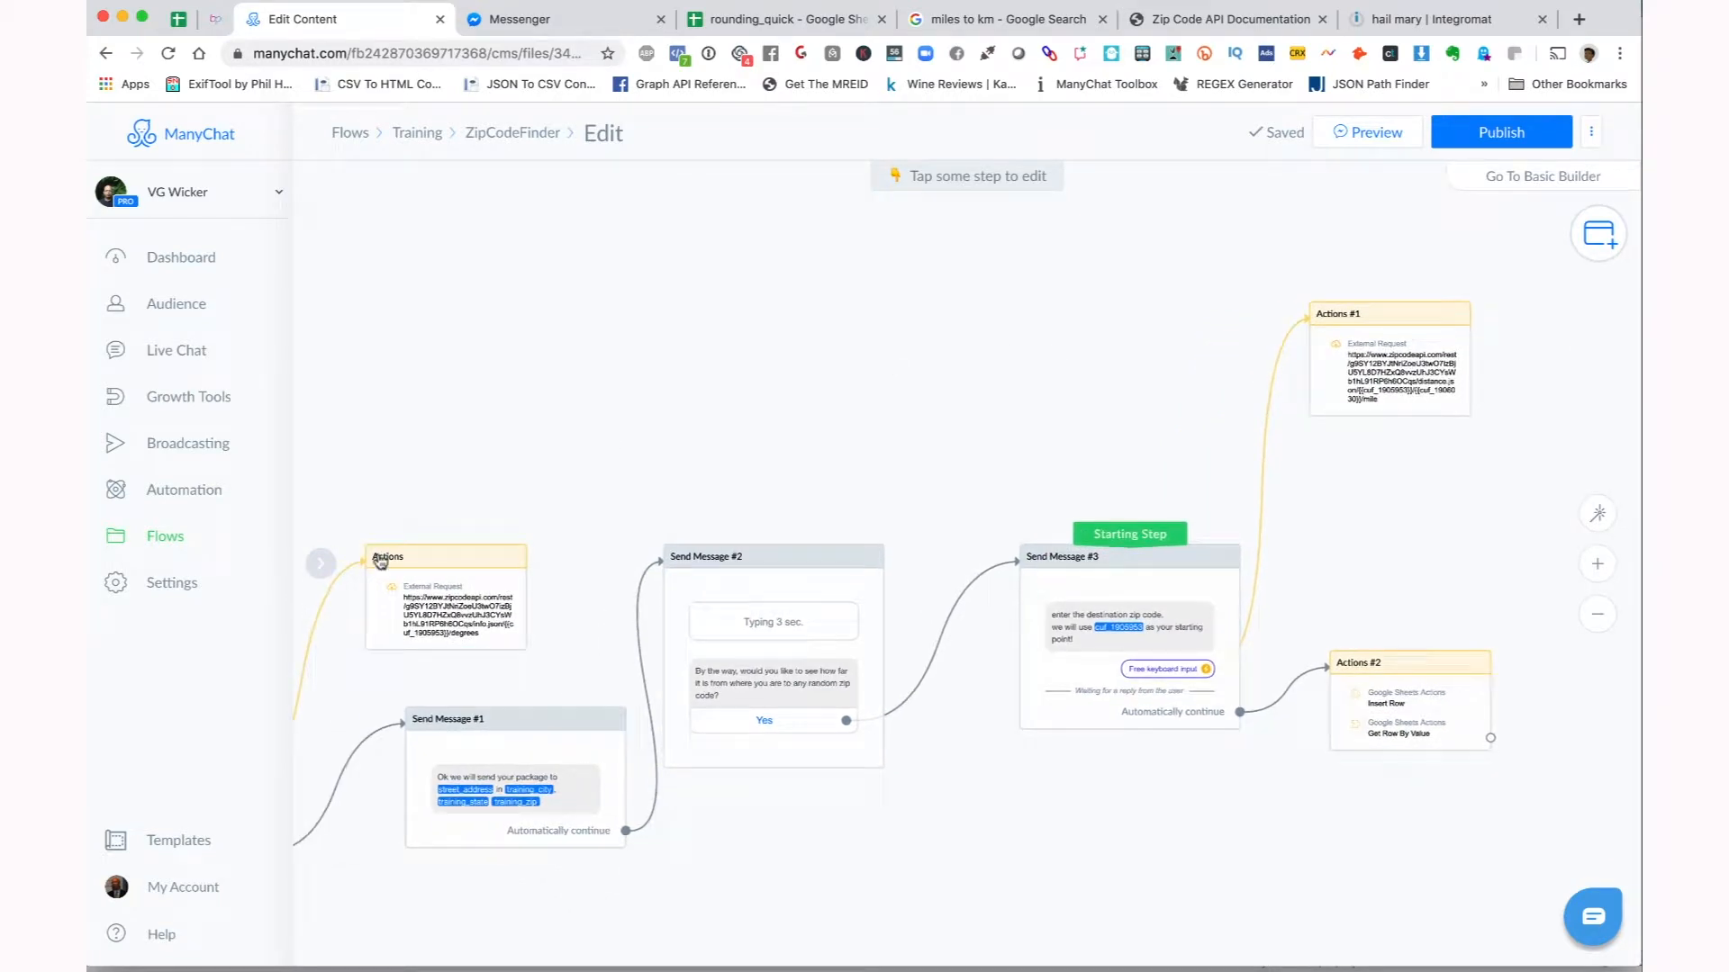
pyautogui.click(1253, 24)
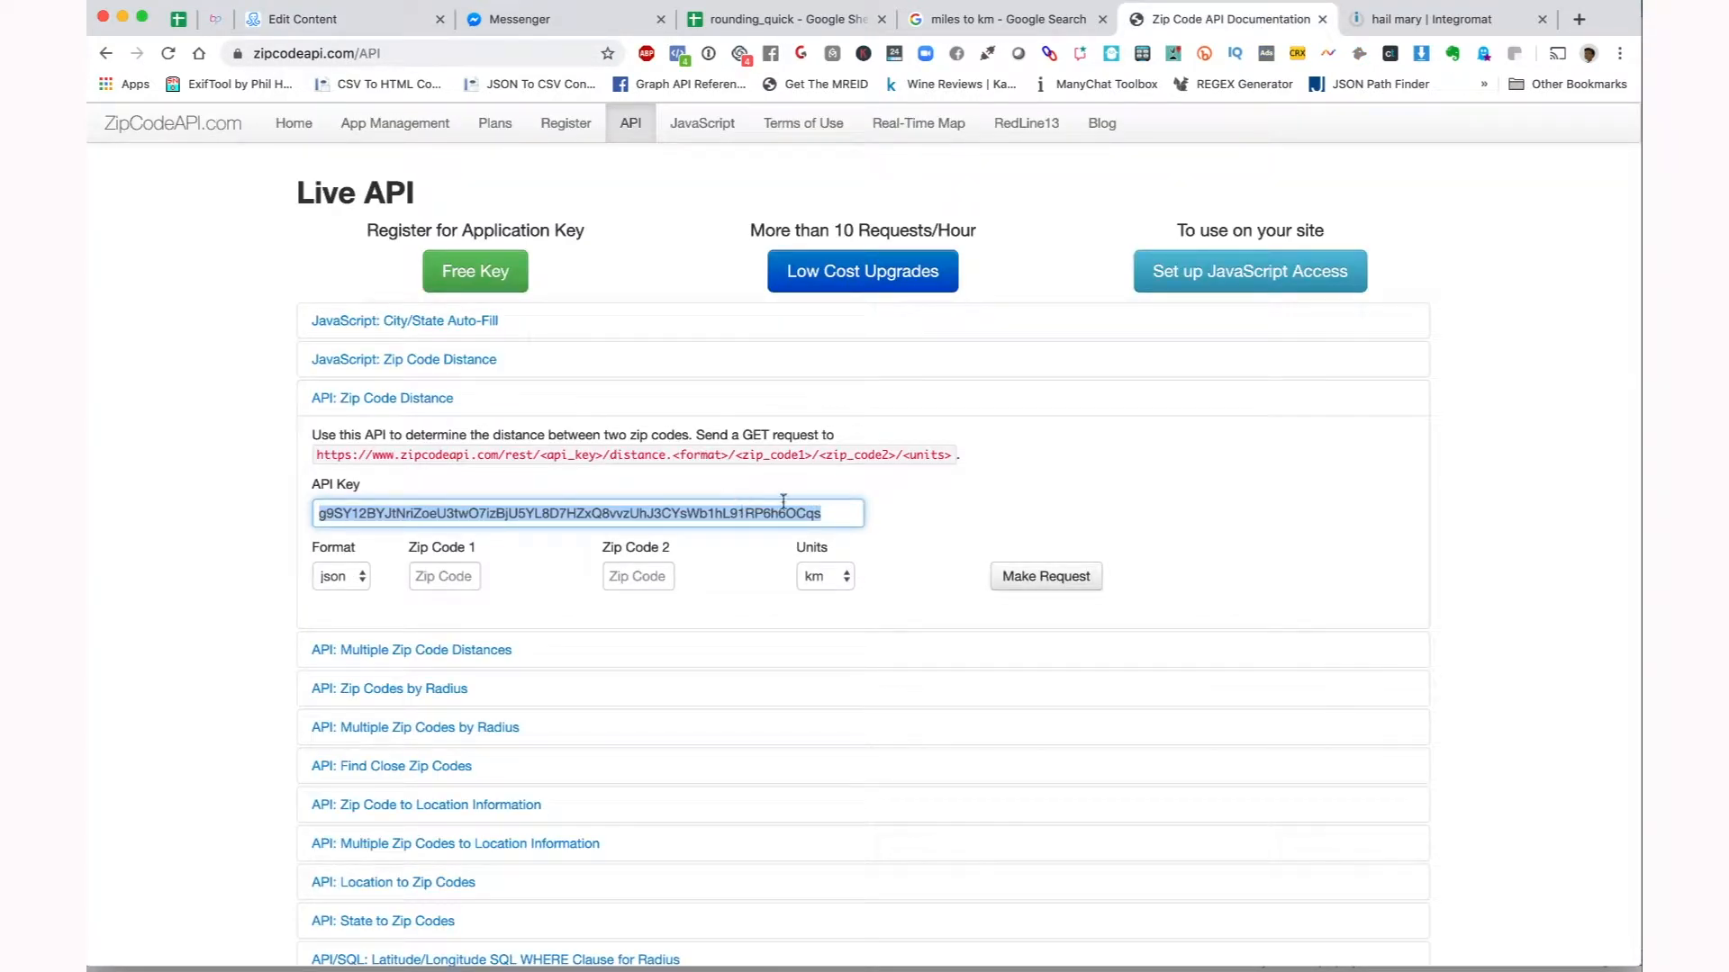
pyautogui.click(112, 54)
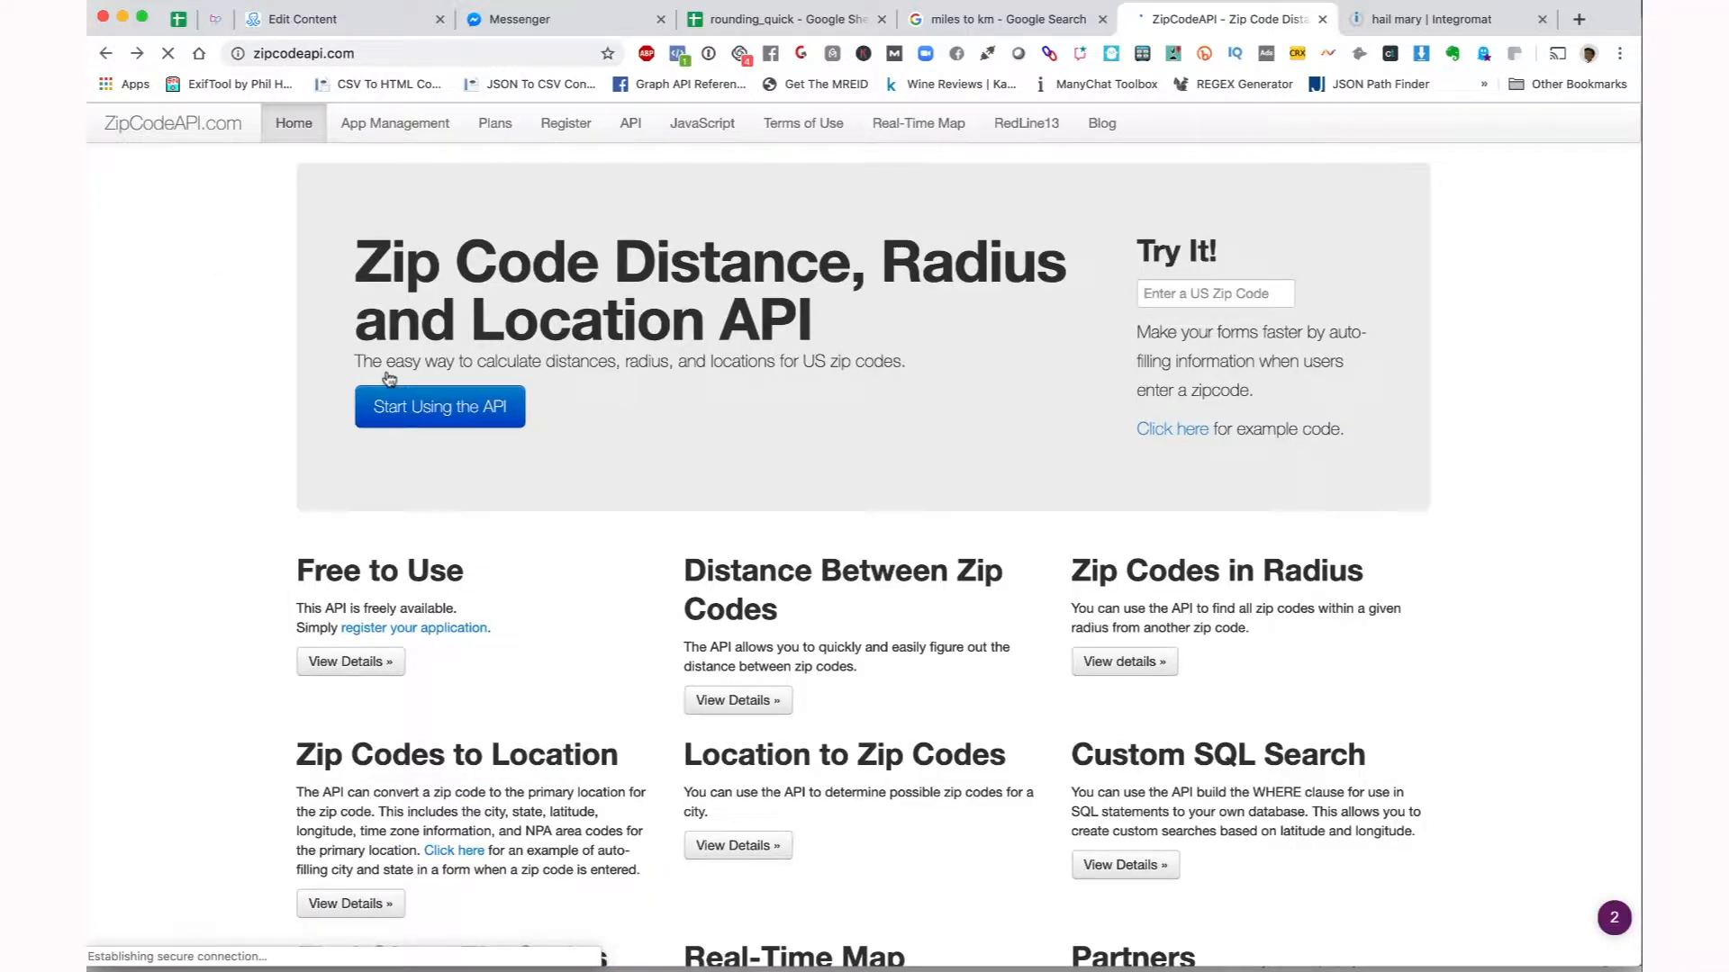
pyautogui.click(410, 412)
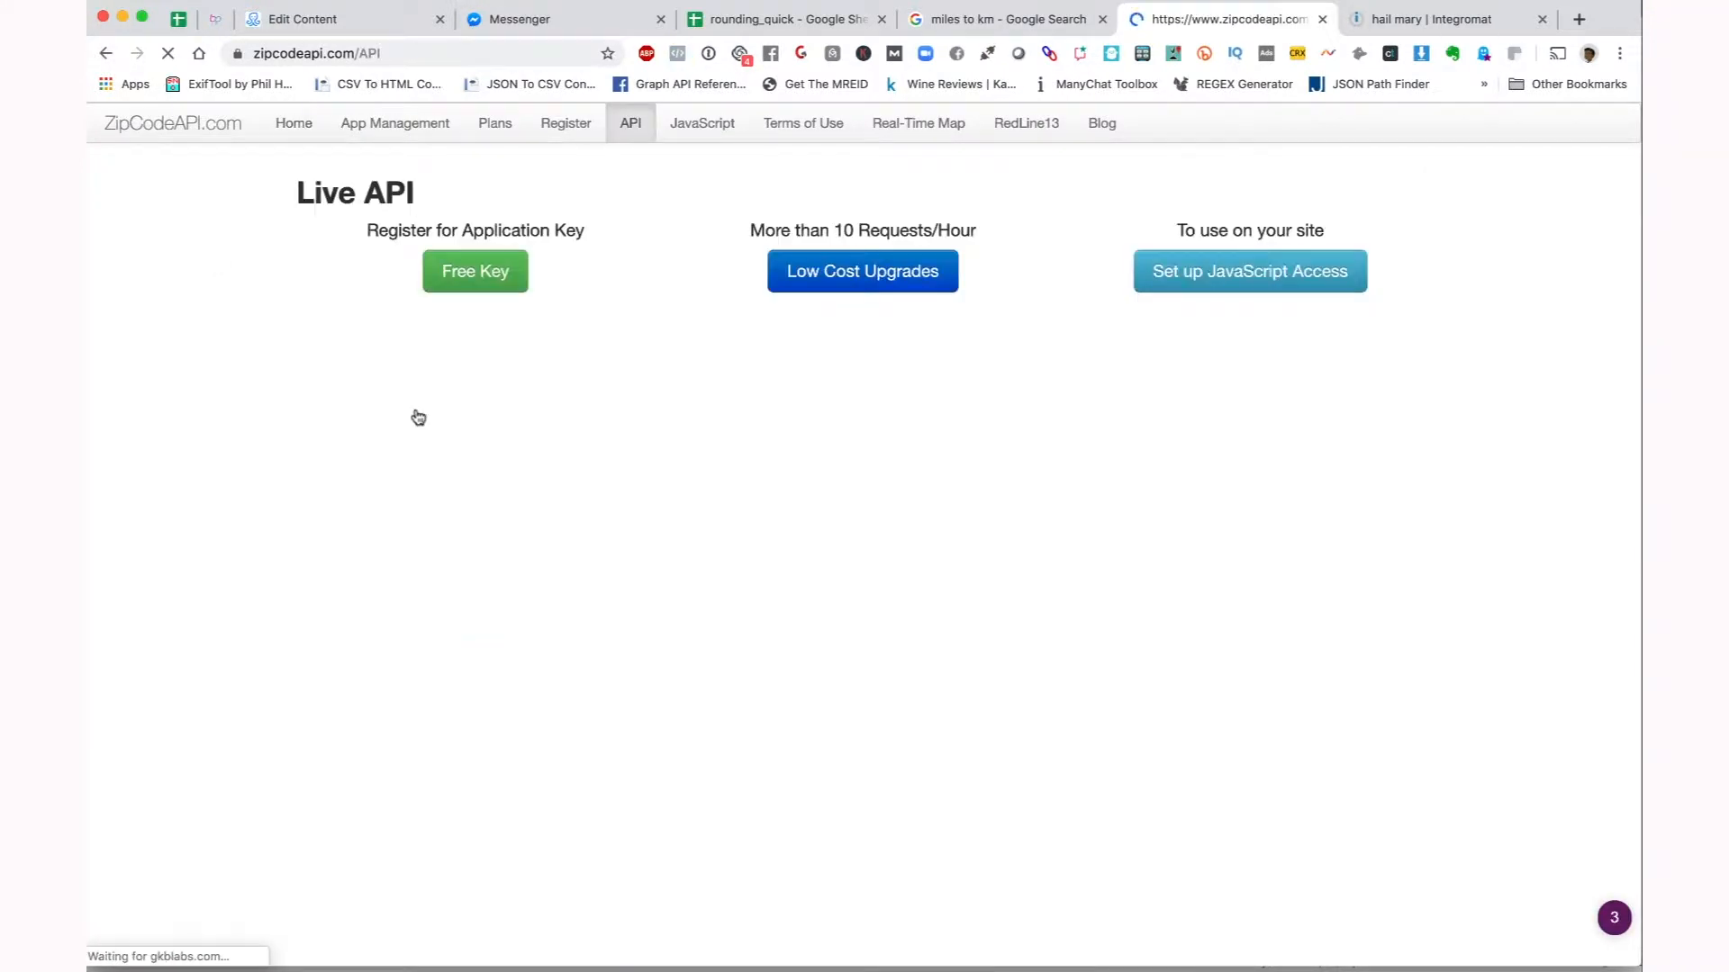
pyautogui.tripleClick(494, 513)
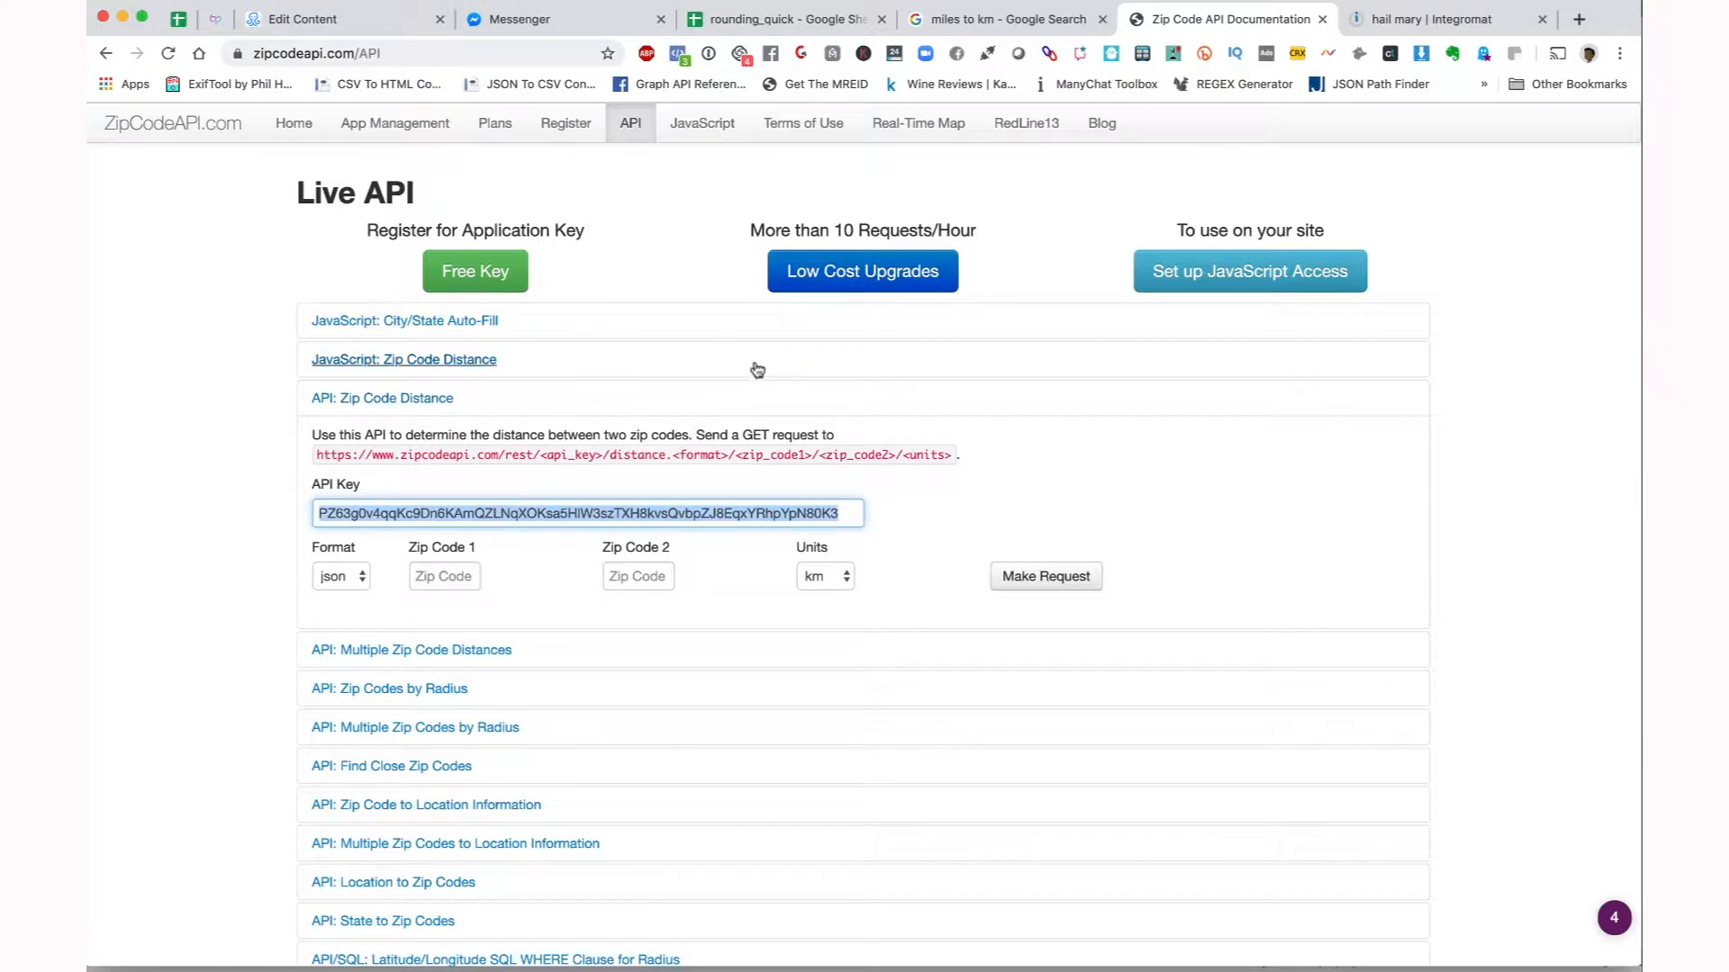
# - In the ManyChat flow, replace the API key in the info.json external request of the Actions step and save the request
pyautogui.click(353, 25)
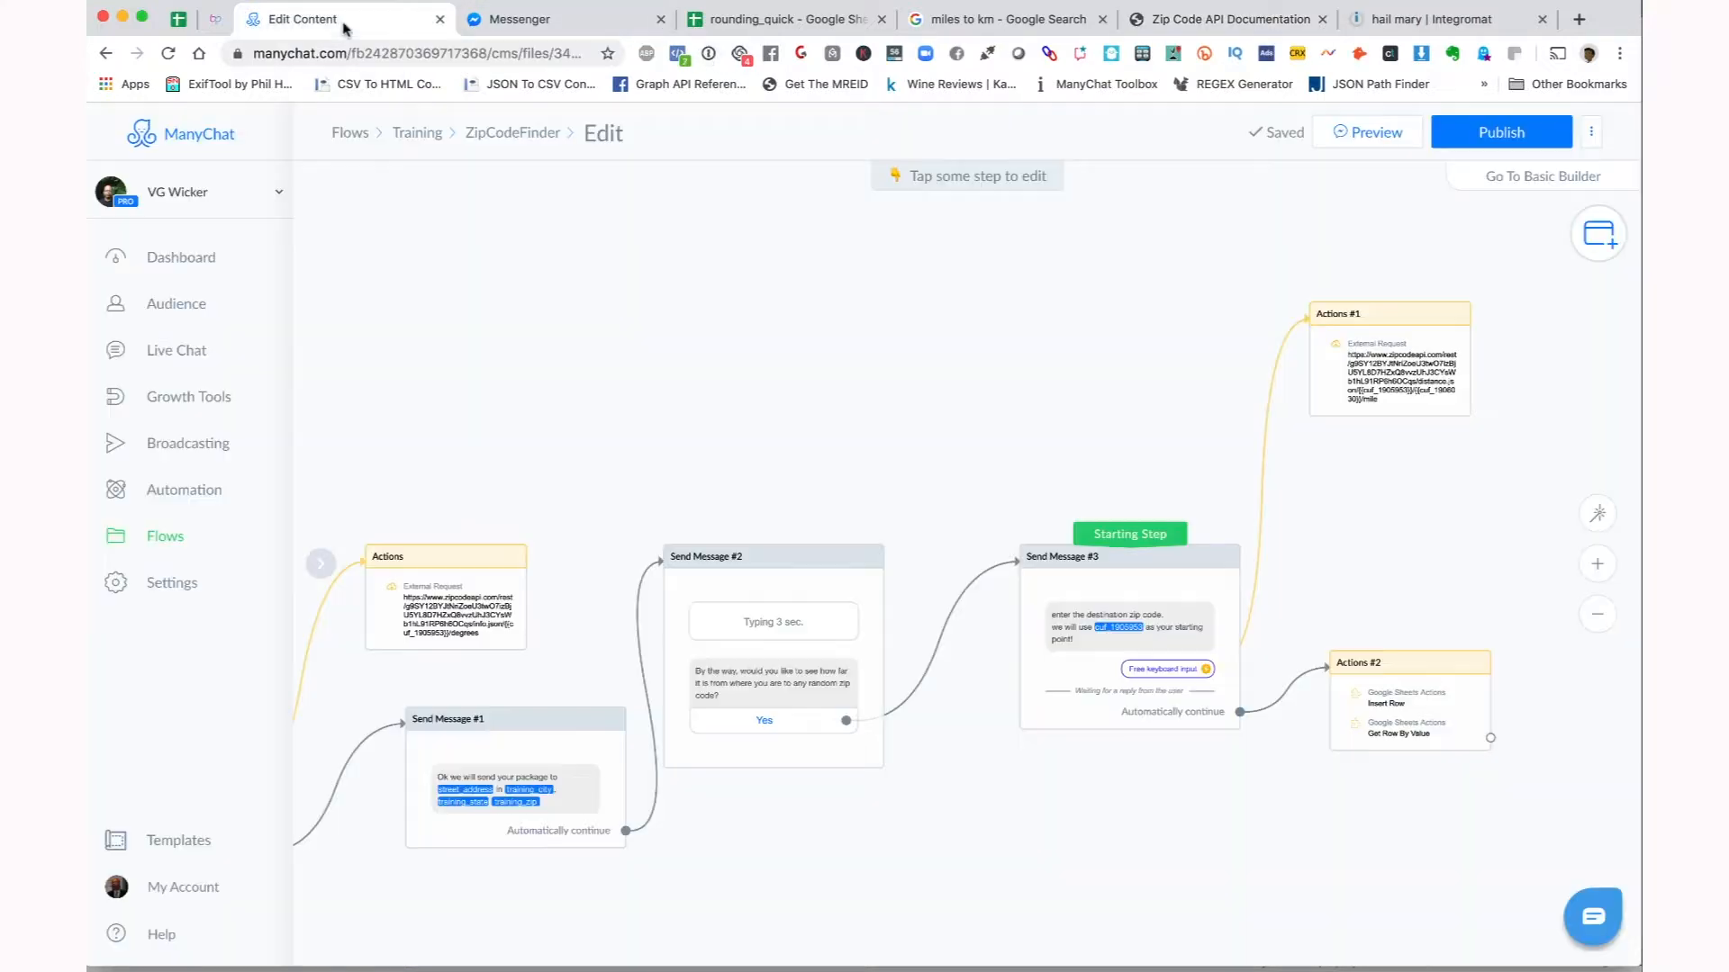
pyautogui.click(441, 601)
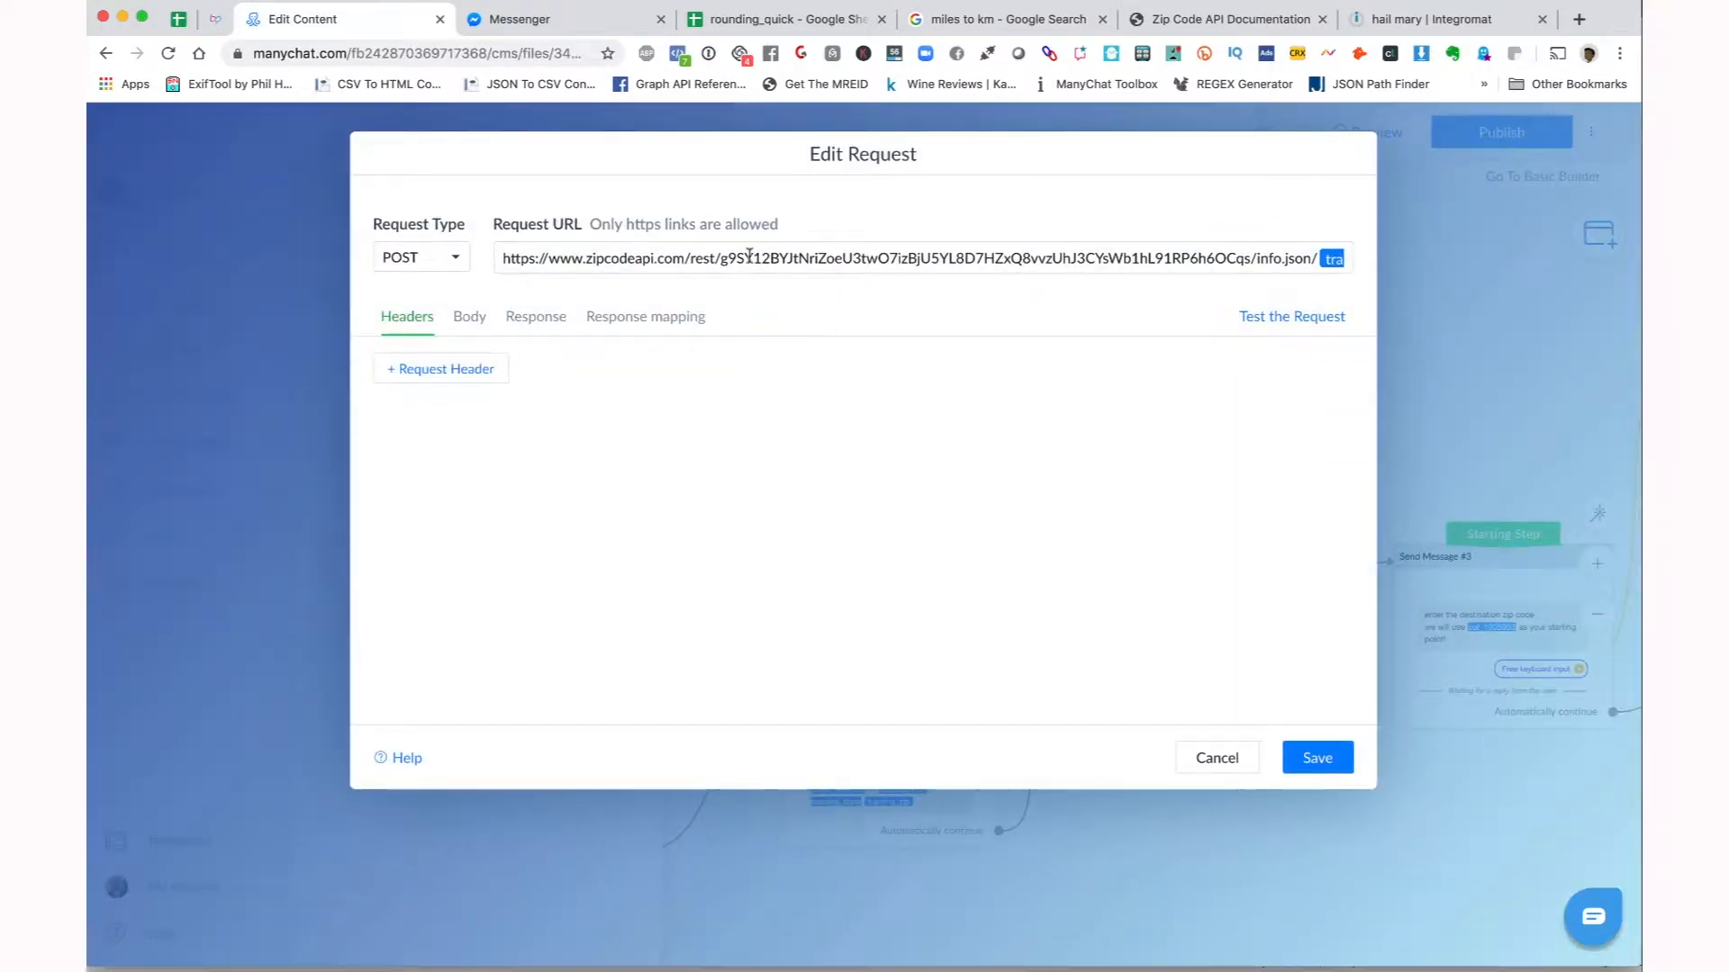
pyautogui.moveTo(721, 259); pyautogui.dragTo(1250, 259)
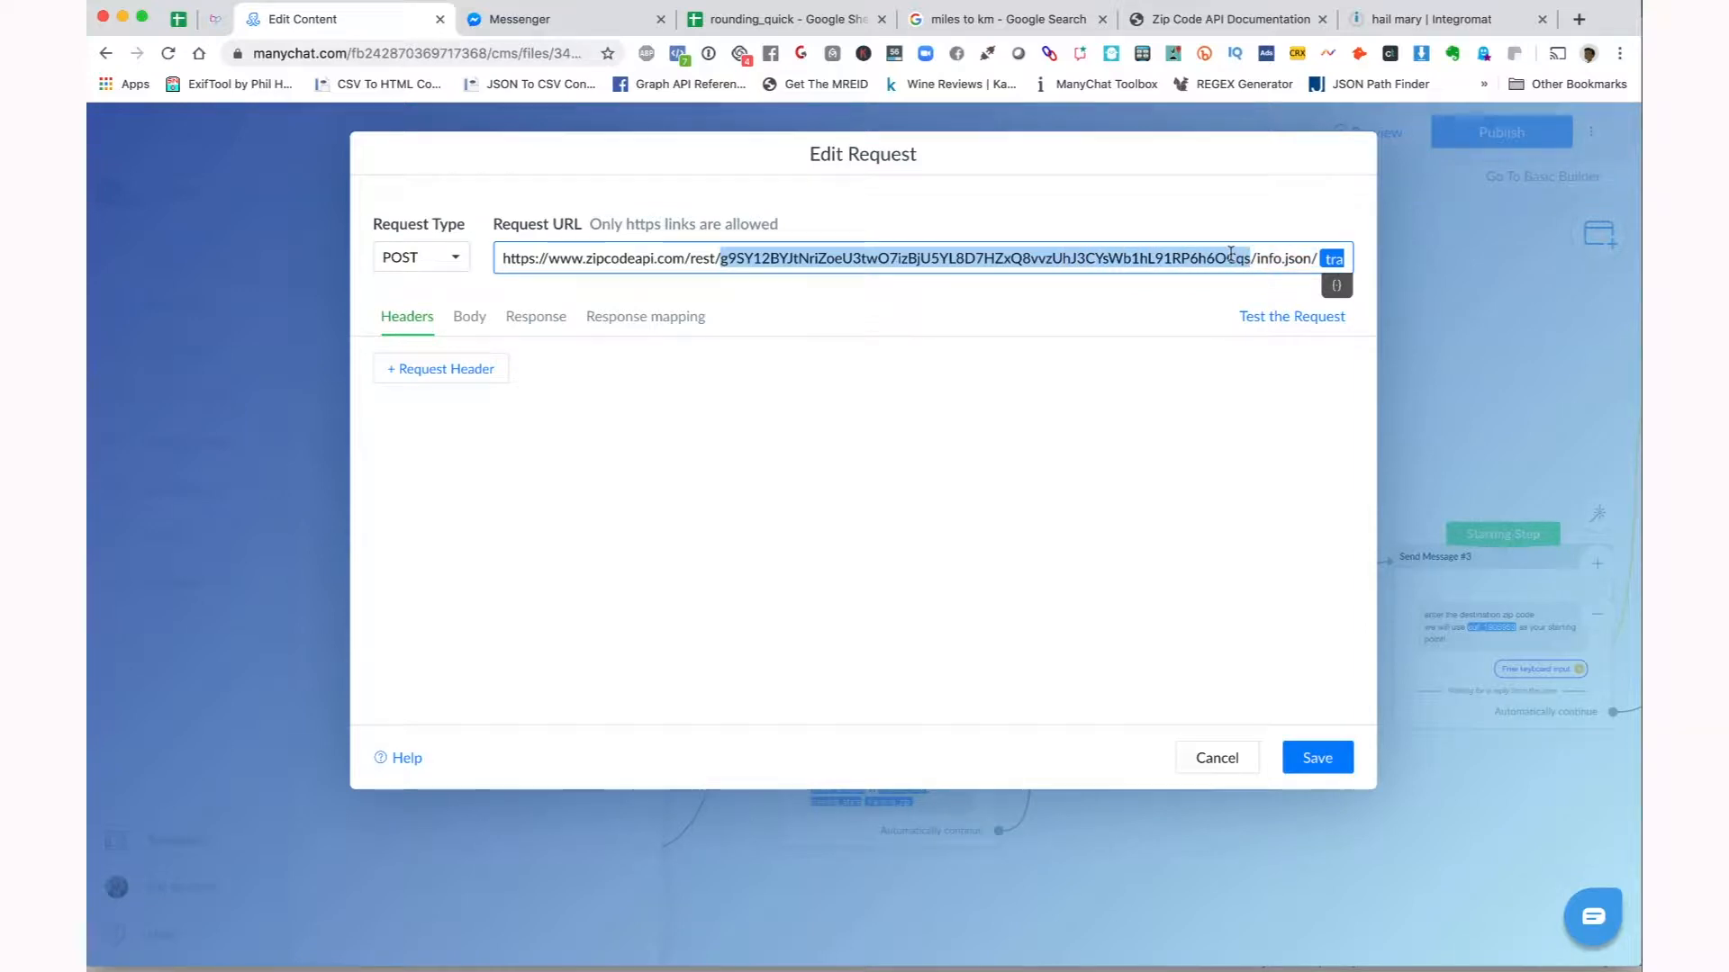
pyautogui.press('super+v')
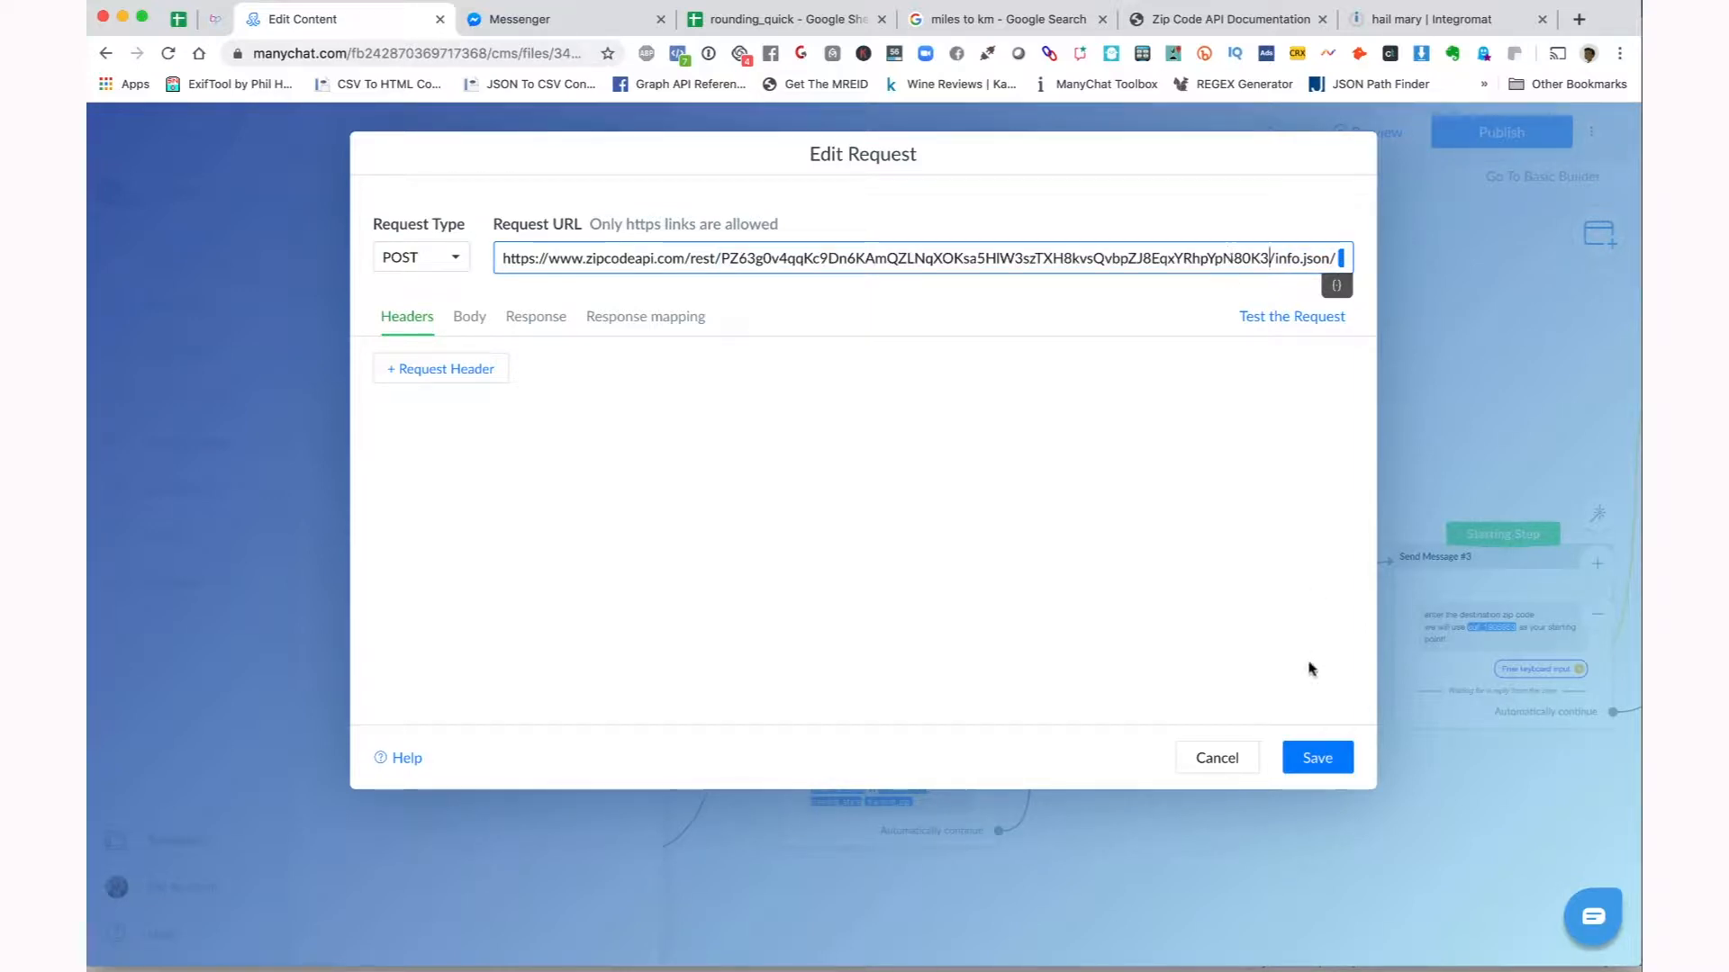
pyautogui.click(1317, 758)
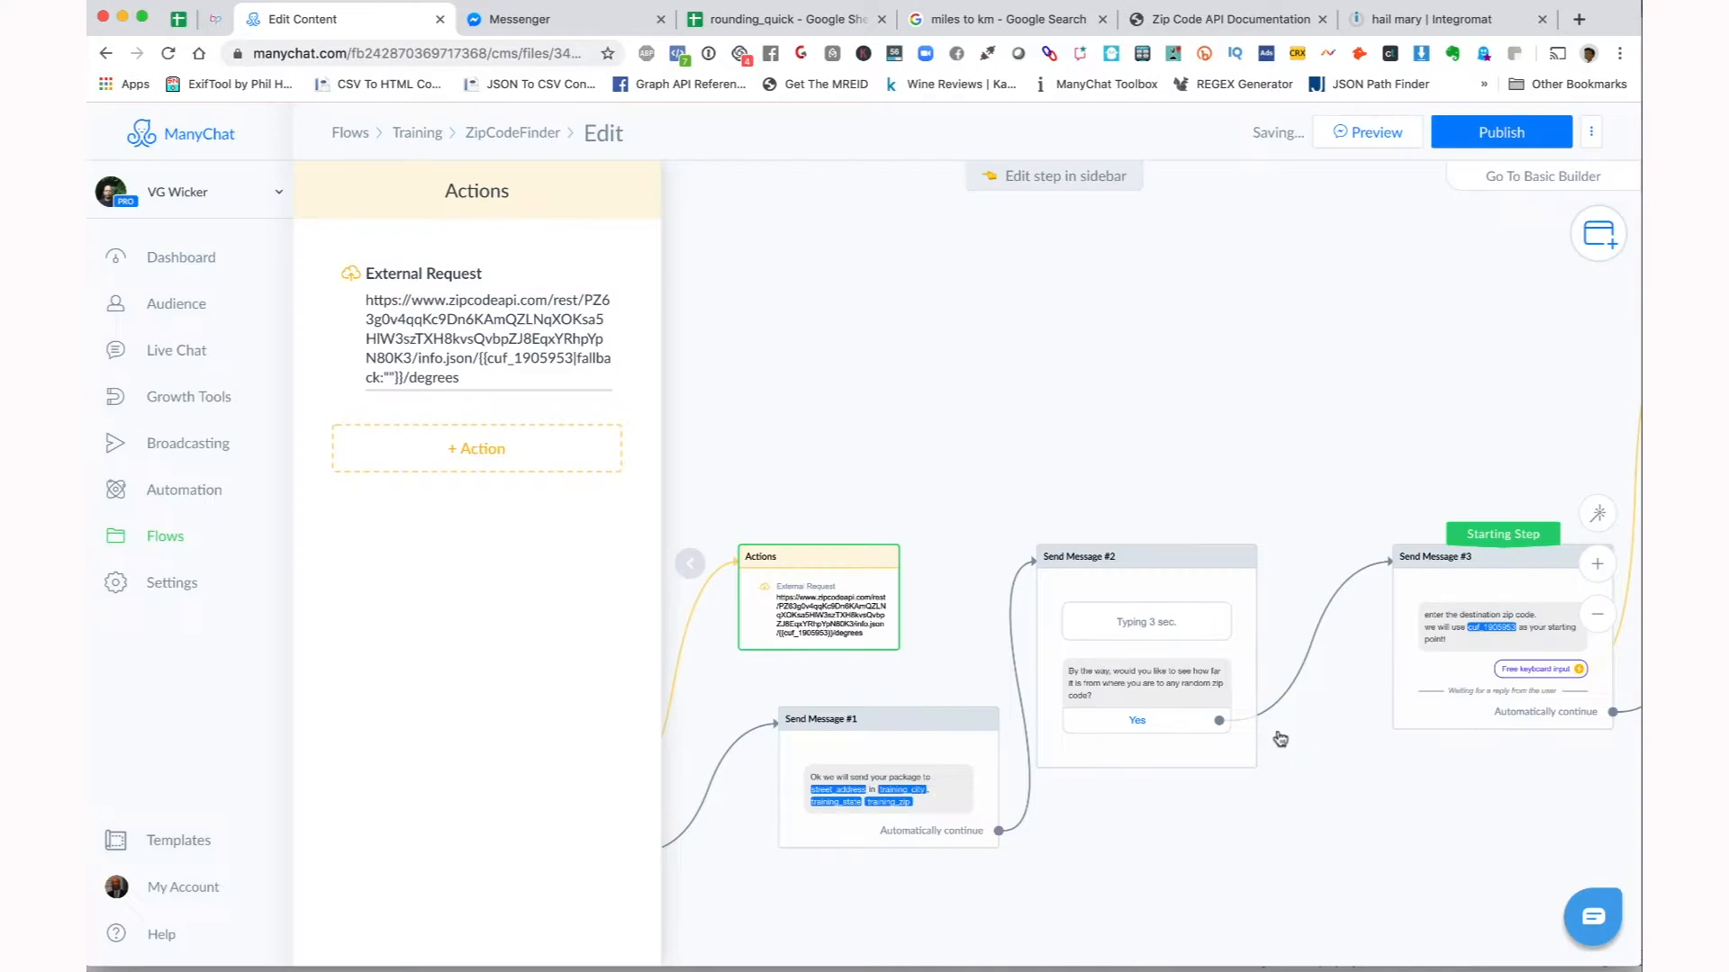
# - Replace the API key in the distance.json external request of Actions #1 and save the request
pyautogui.moveTo(1532, 358); pyautogui.dragTo(956, 532)
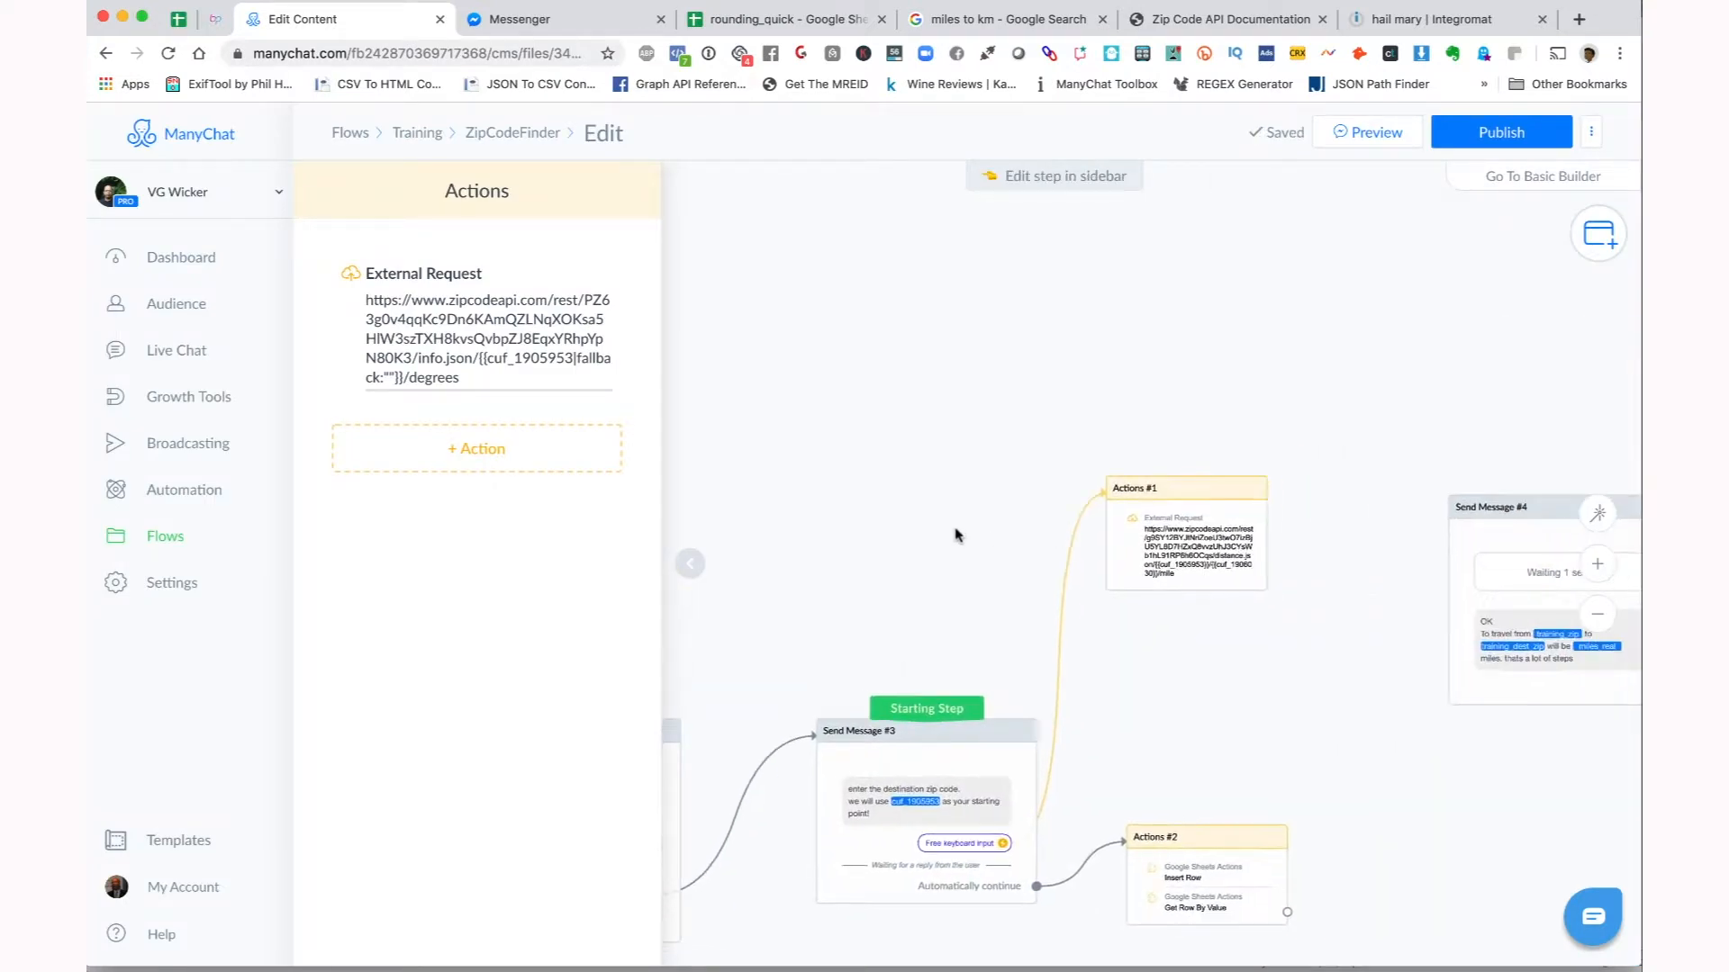
pyautogui.click(1154, 566)
pyautogui.click(483, 371)
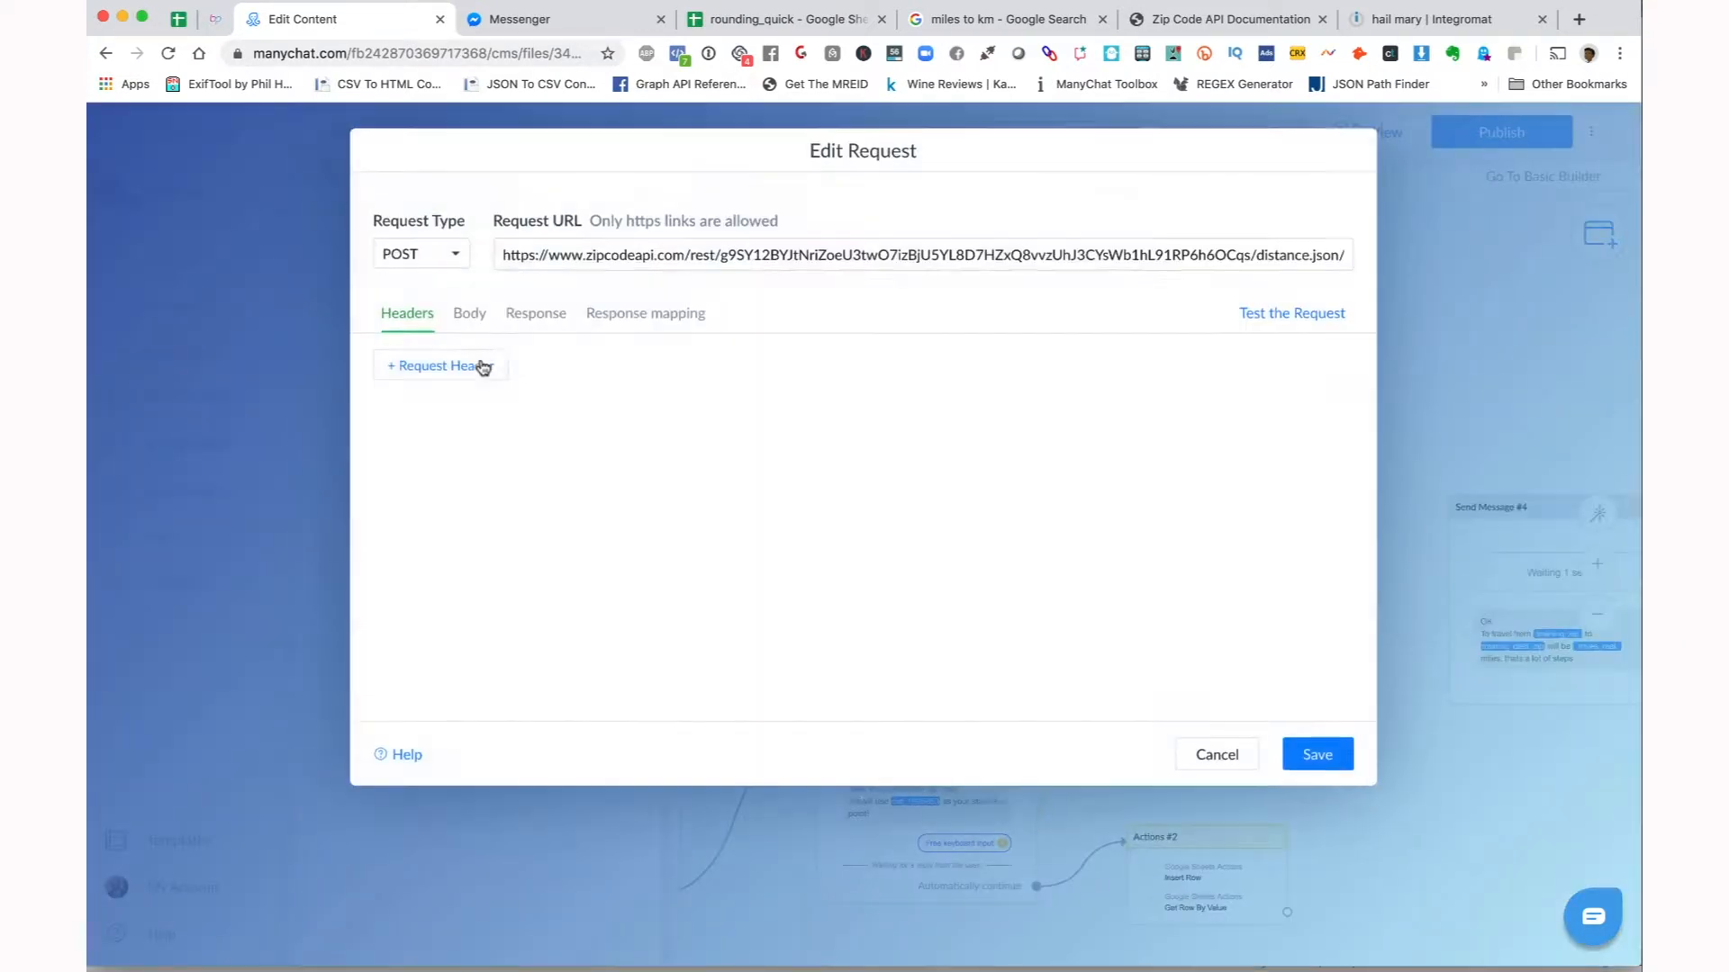
pyautogui.moveTo(720, 259); pyautogui.dragTo(1248, 249)
pyautogui.press('super+v')
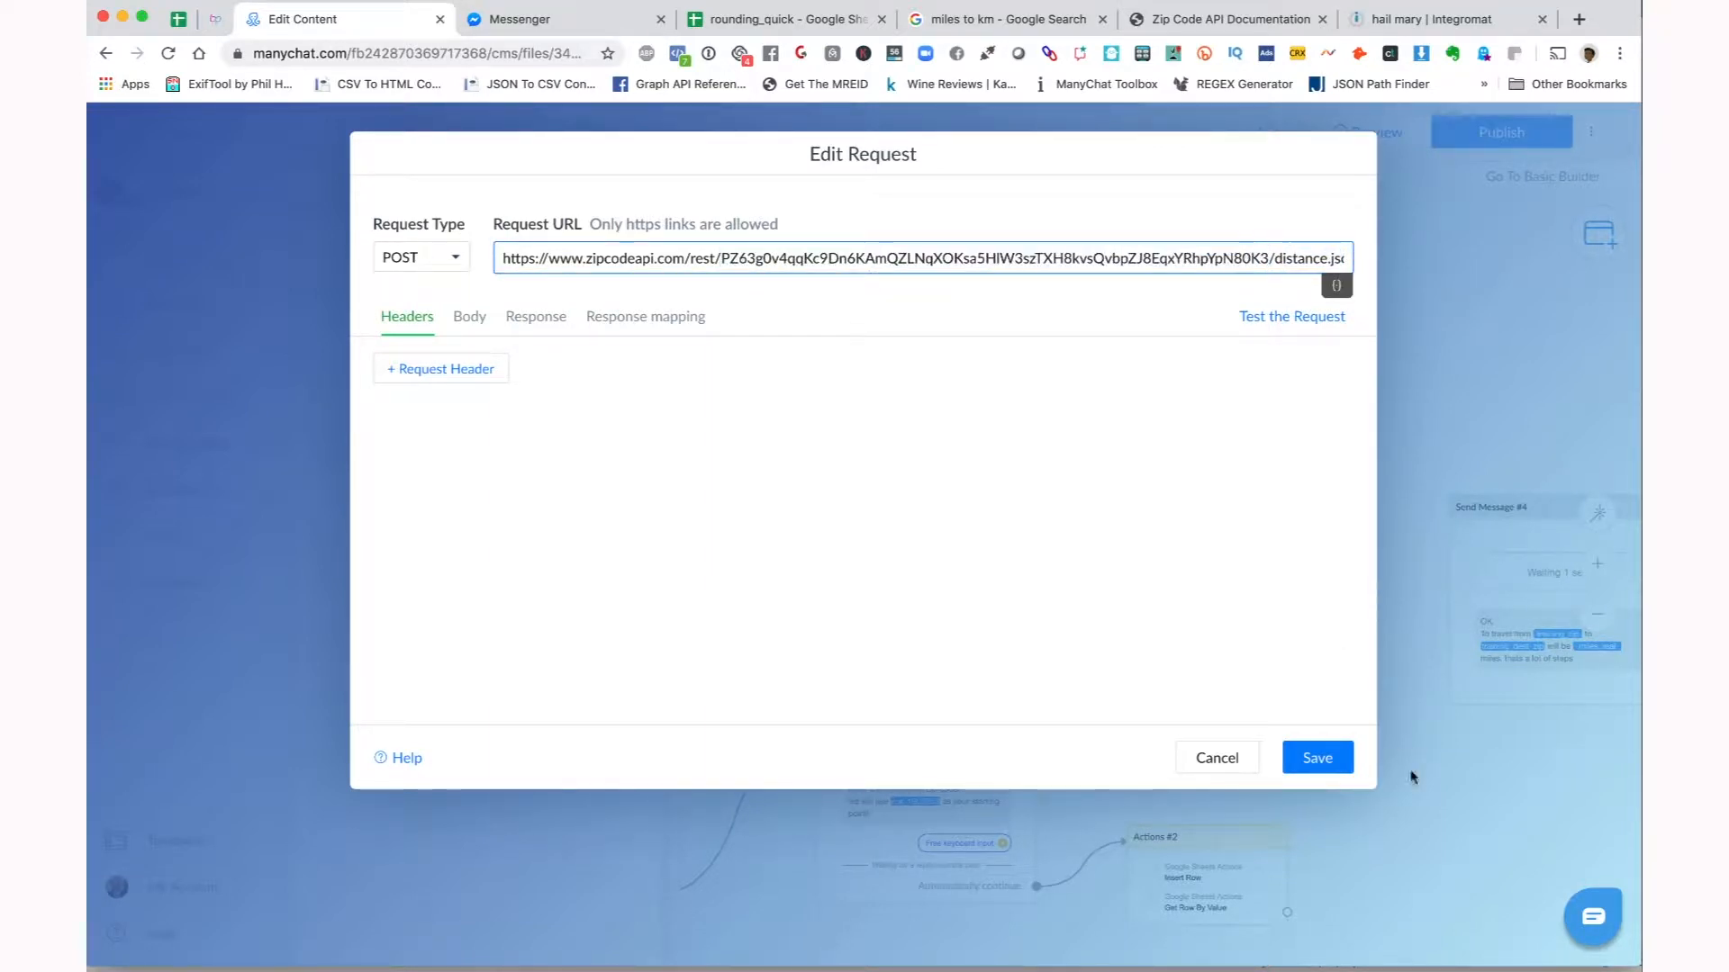
pyautogui.click(1318, 759)
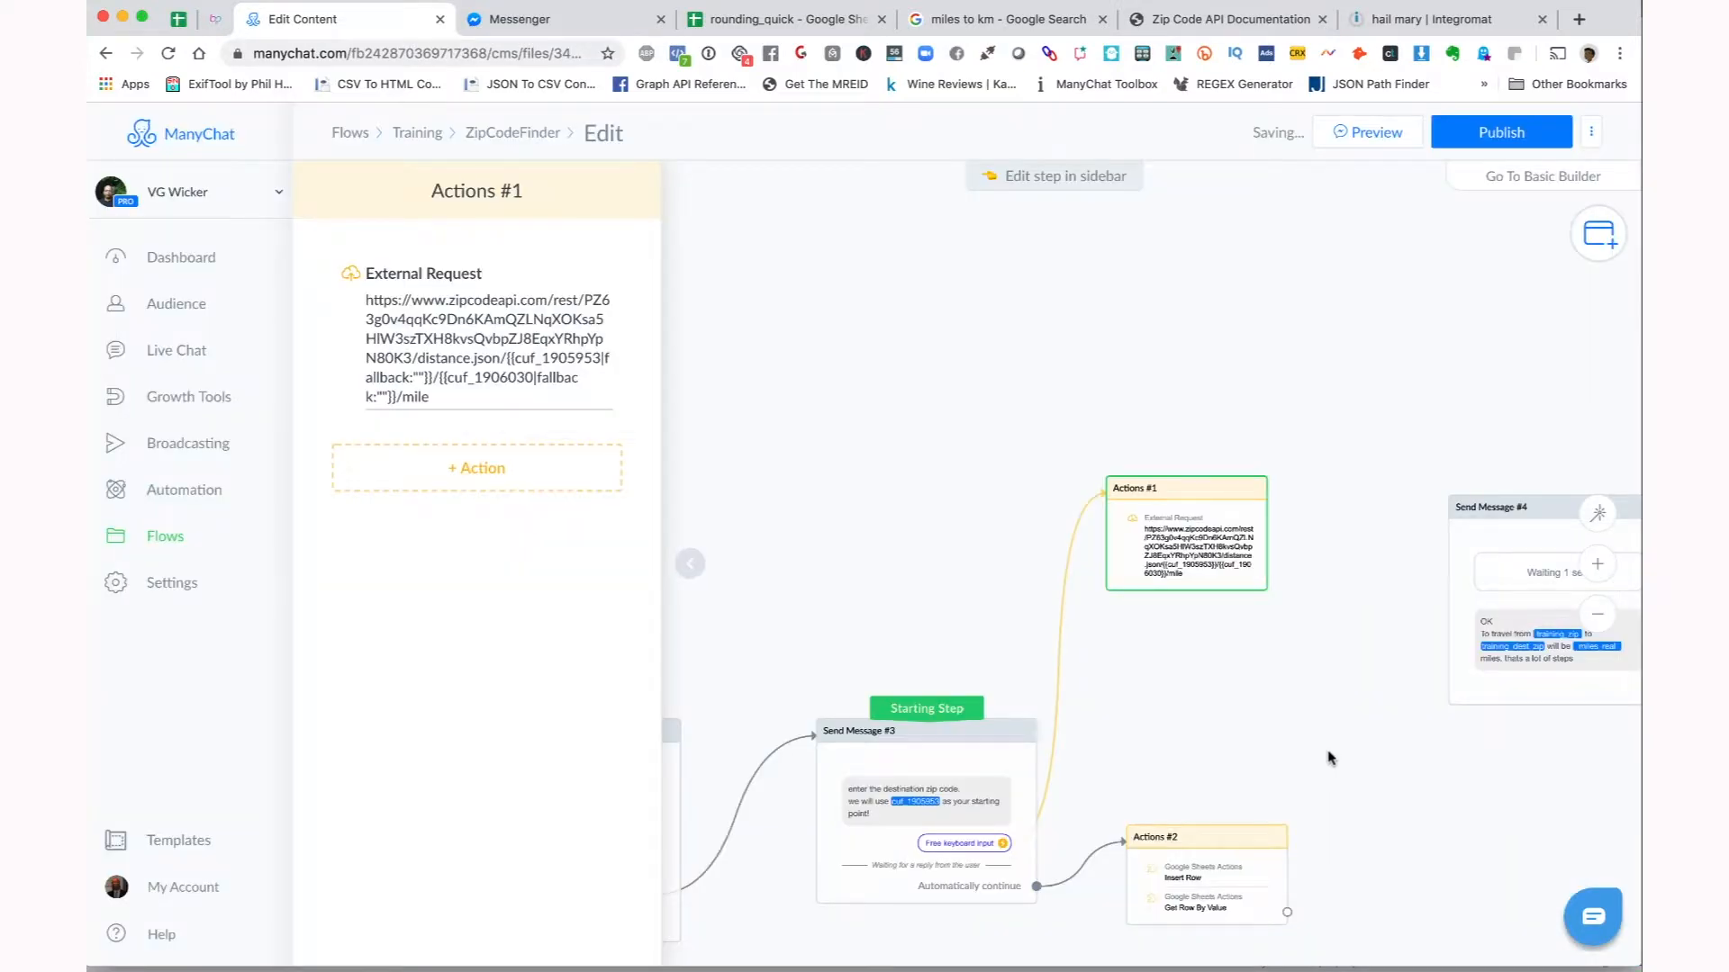
# - Examine the miles_real variable used in the travel distance text of Send Message #4
pyautogui.moveTo(1327, 736); pyautogui.dragTo(1441, 512)
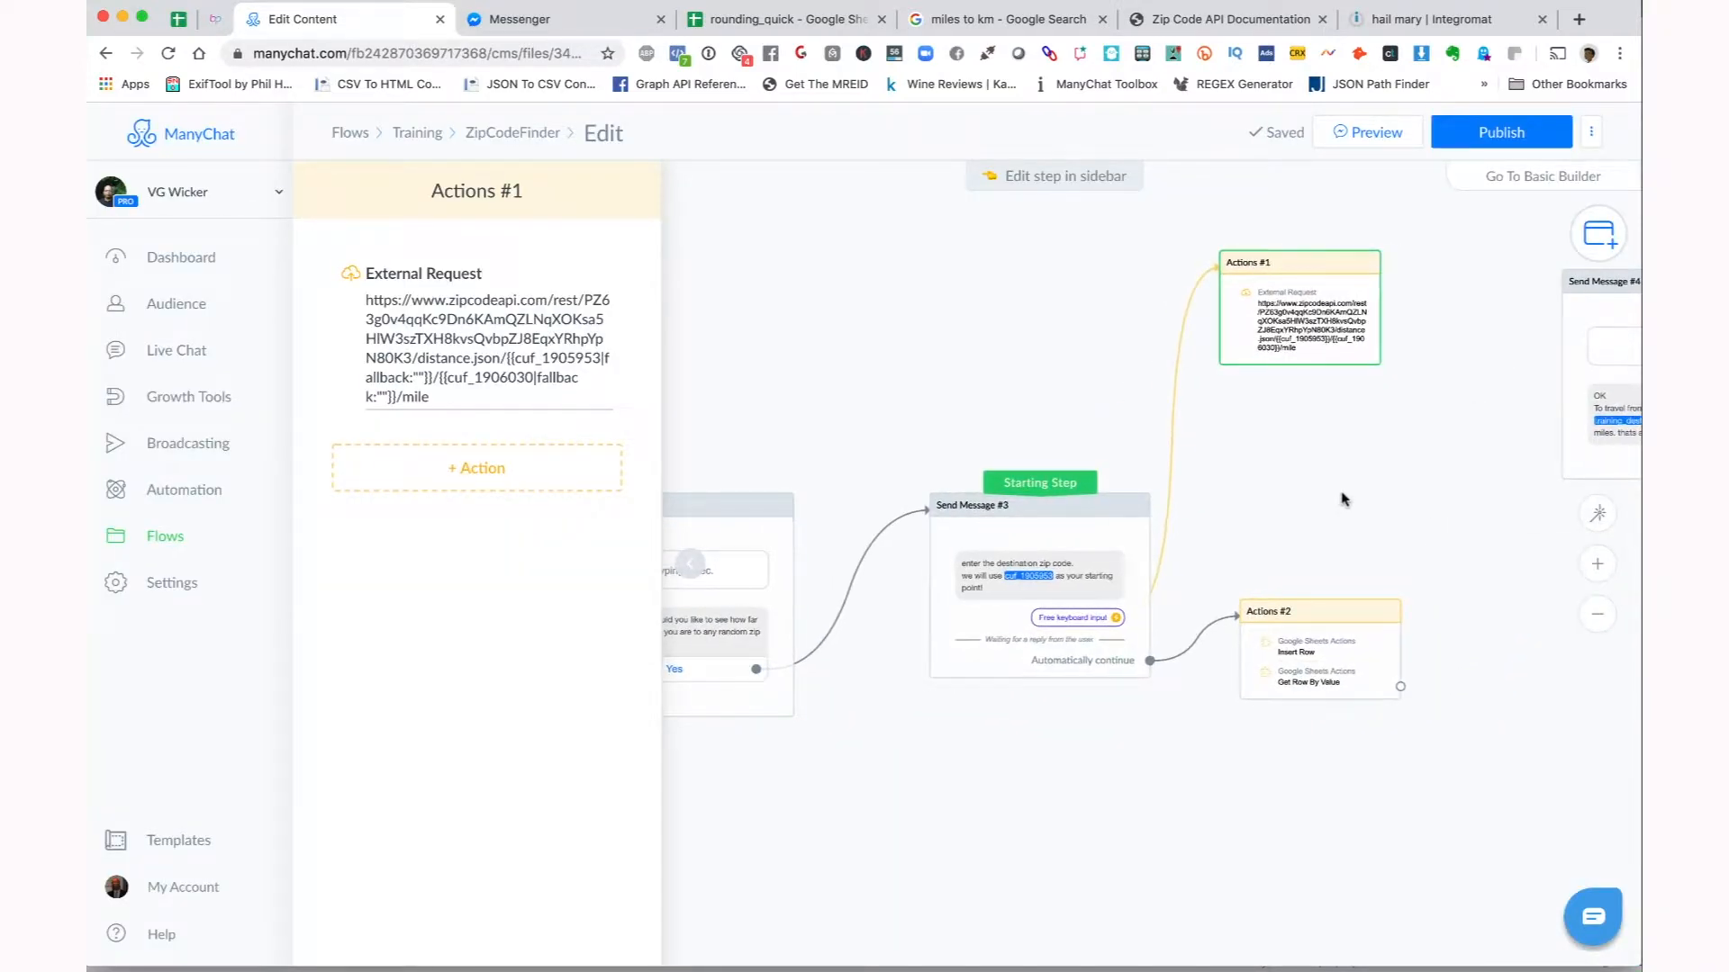
pyautogui.moveTo(1347, 469); pyautogui.dragTo(1044, 520)
pyautogui.click(1271, 455)
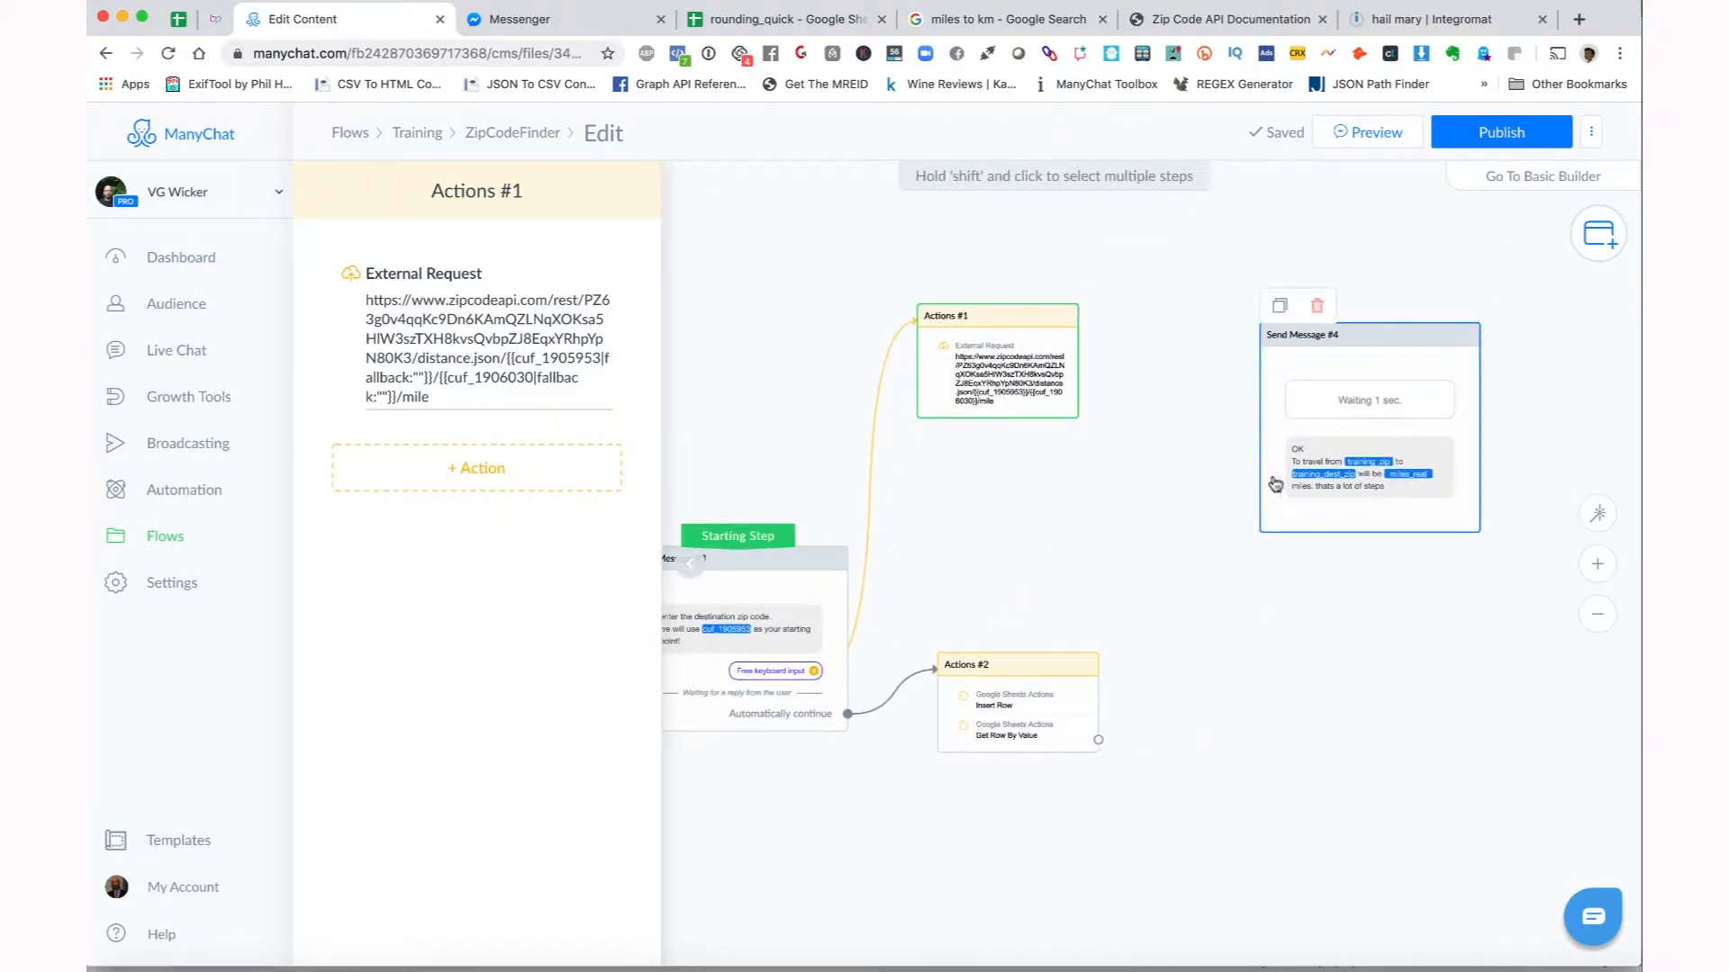
pyautogui.click(1421, 479)
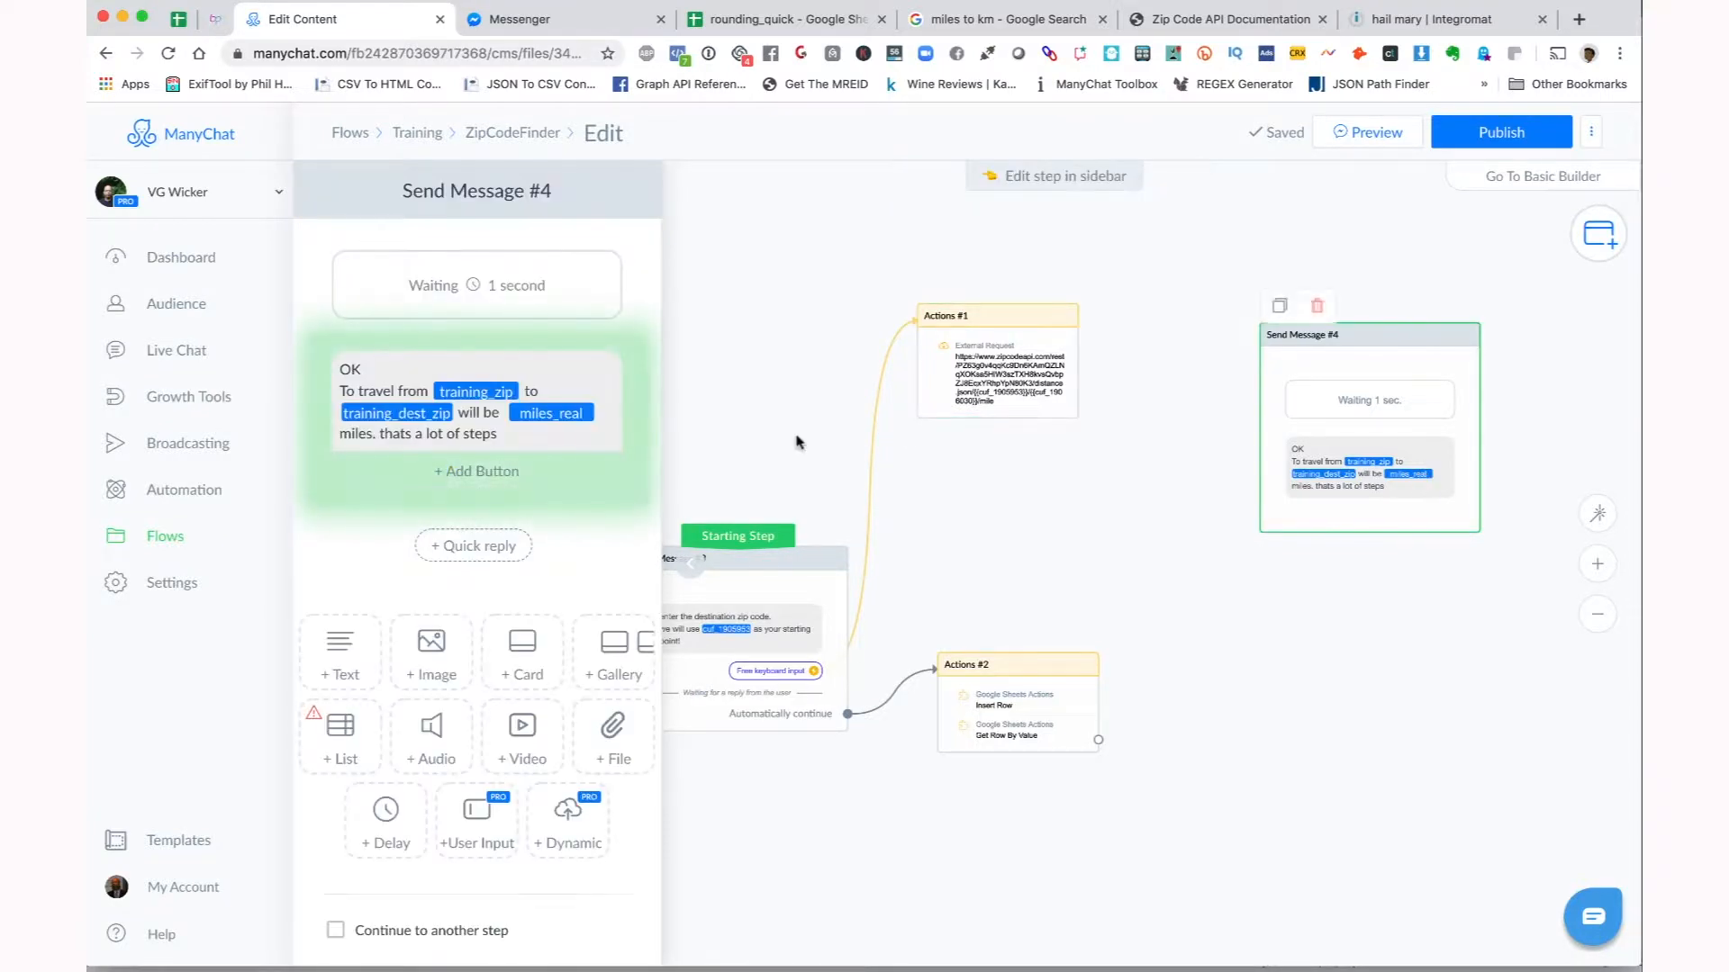
pyautogui.click(578, 420)
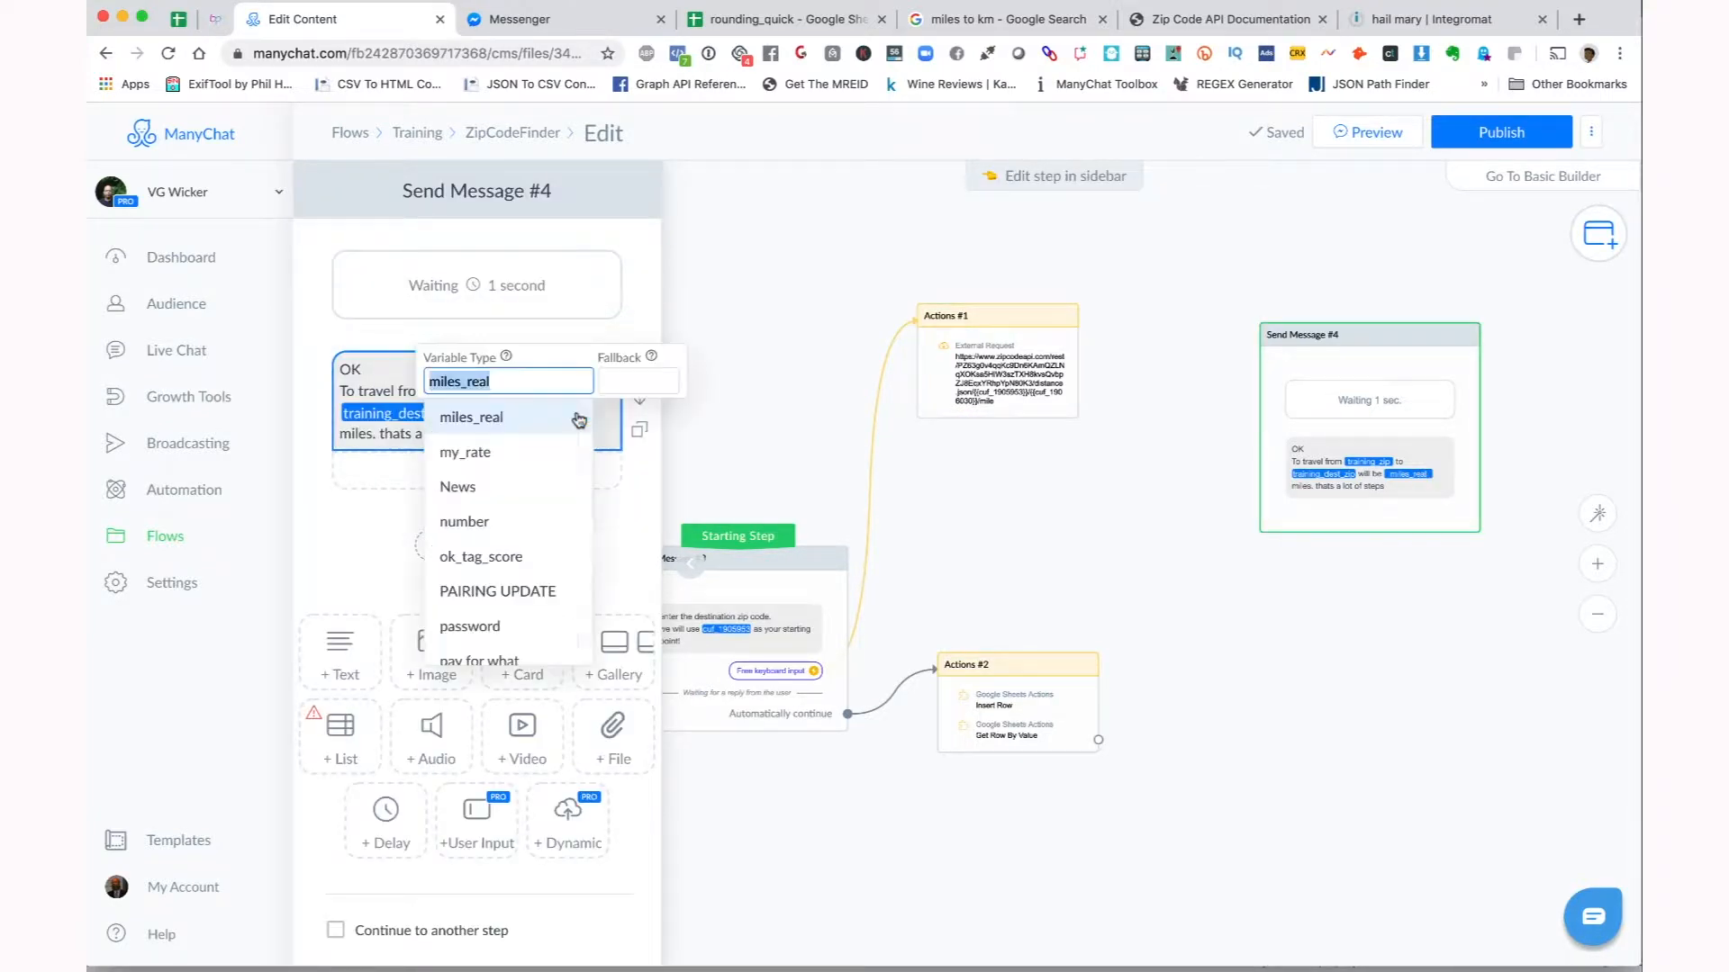
pyautogui.click(562, 423)
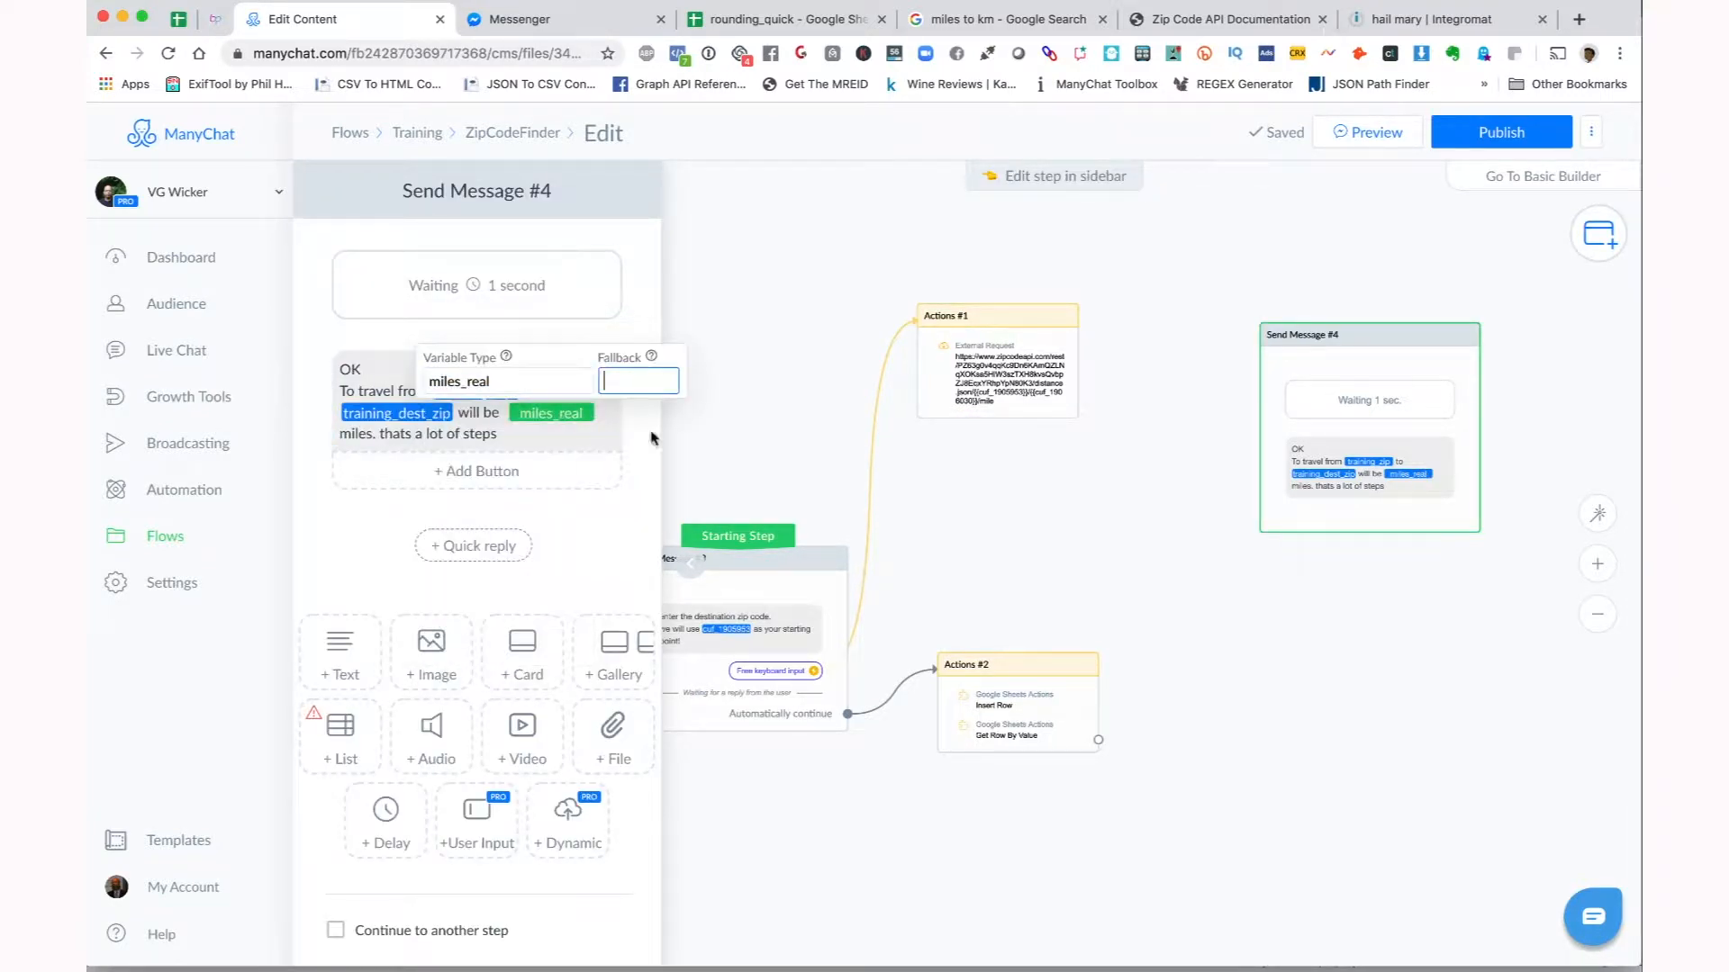
pyautogui.click(1013, 541)
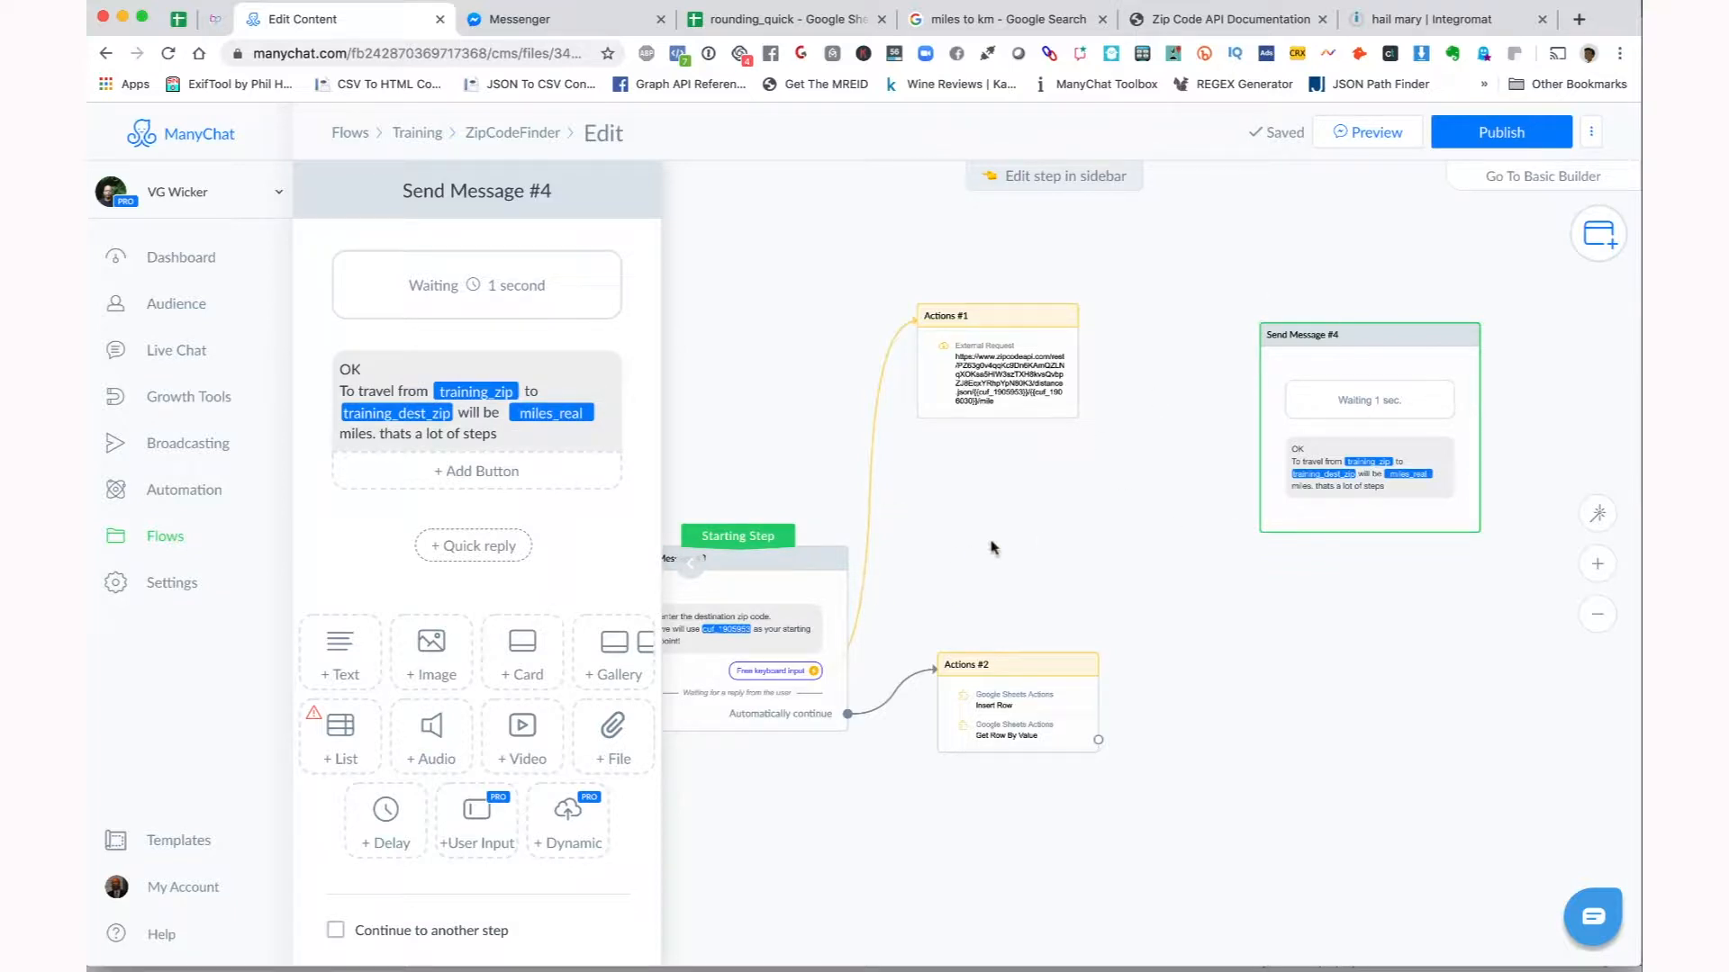
pyautogui.moveTo(1133, 507); pyautogui.dragTo(1183, 367)
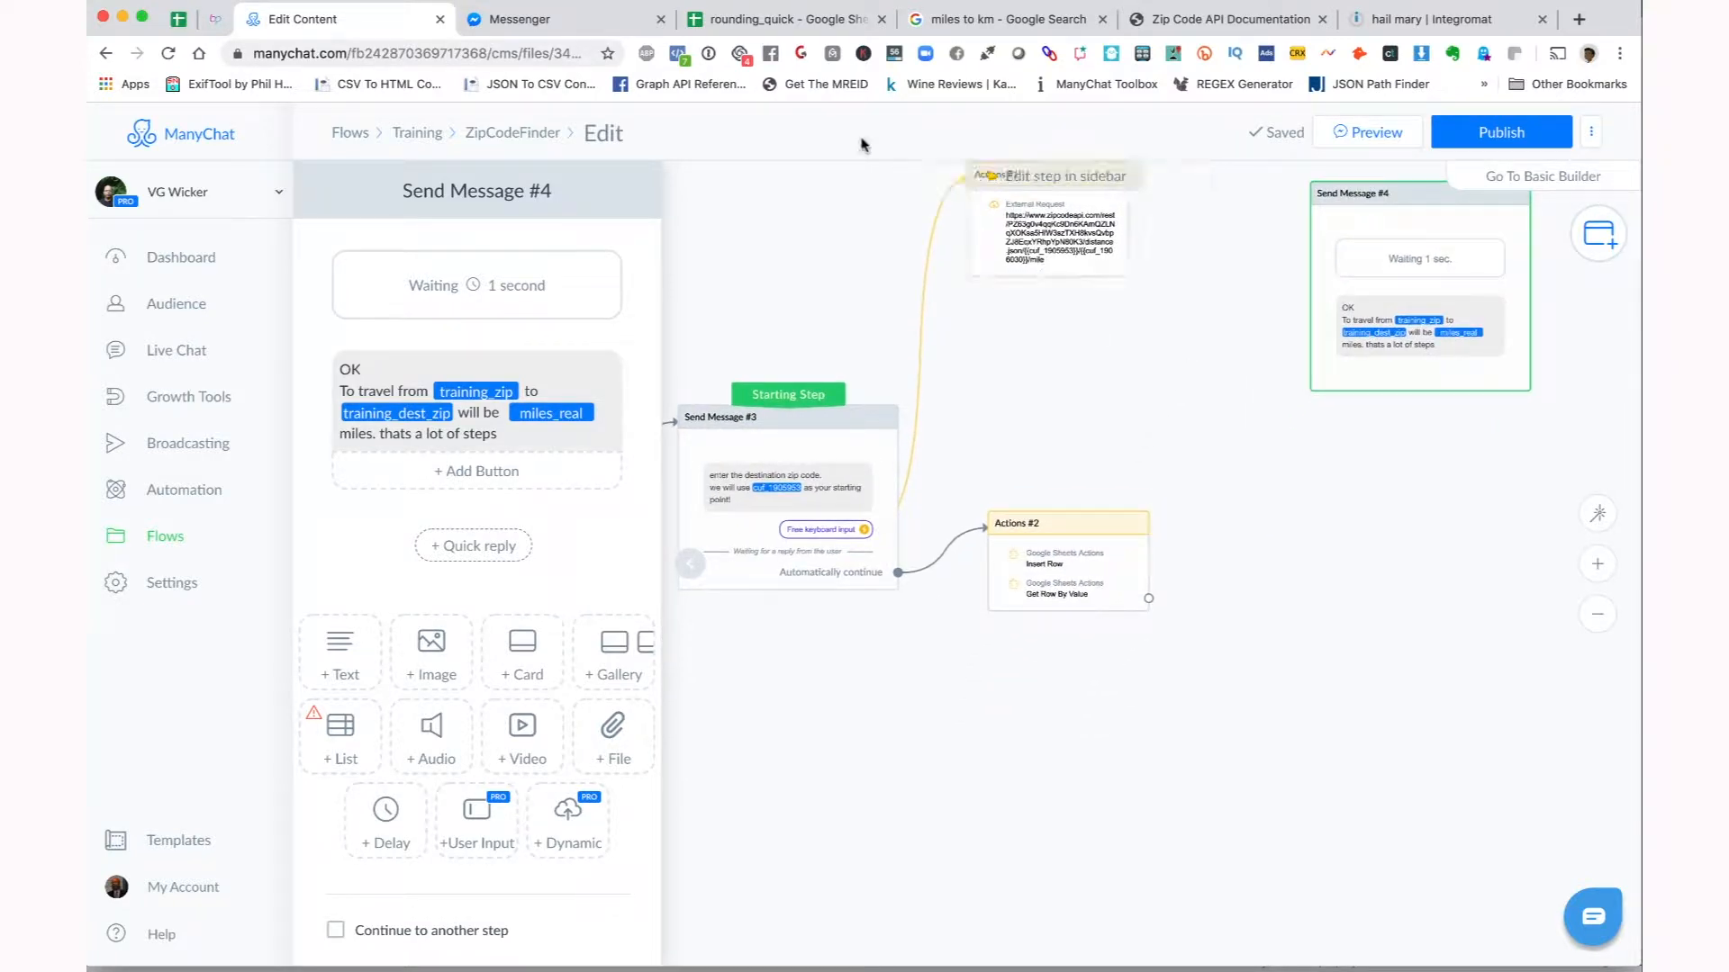
# - Switch to the rounding_quick Google Sheet and review the distance entries in the miles column of the raw sheet
pyautogui.click(775, 22)
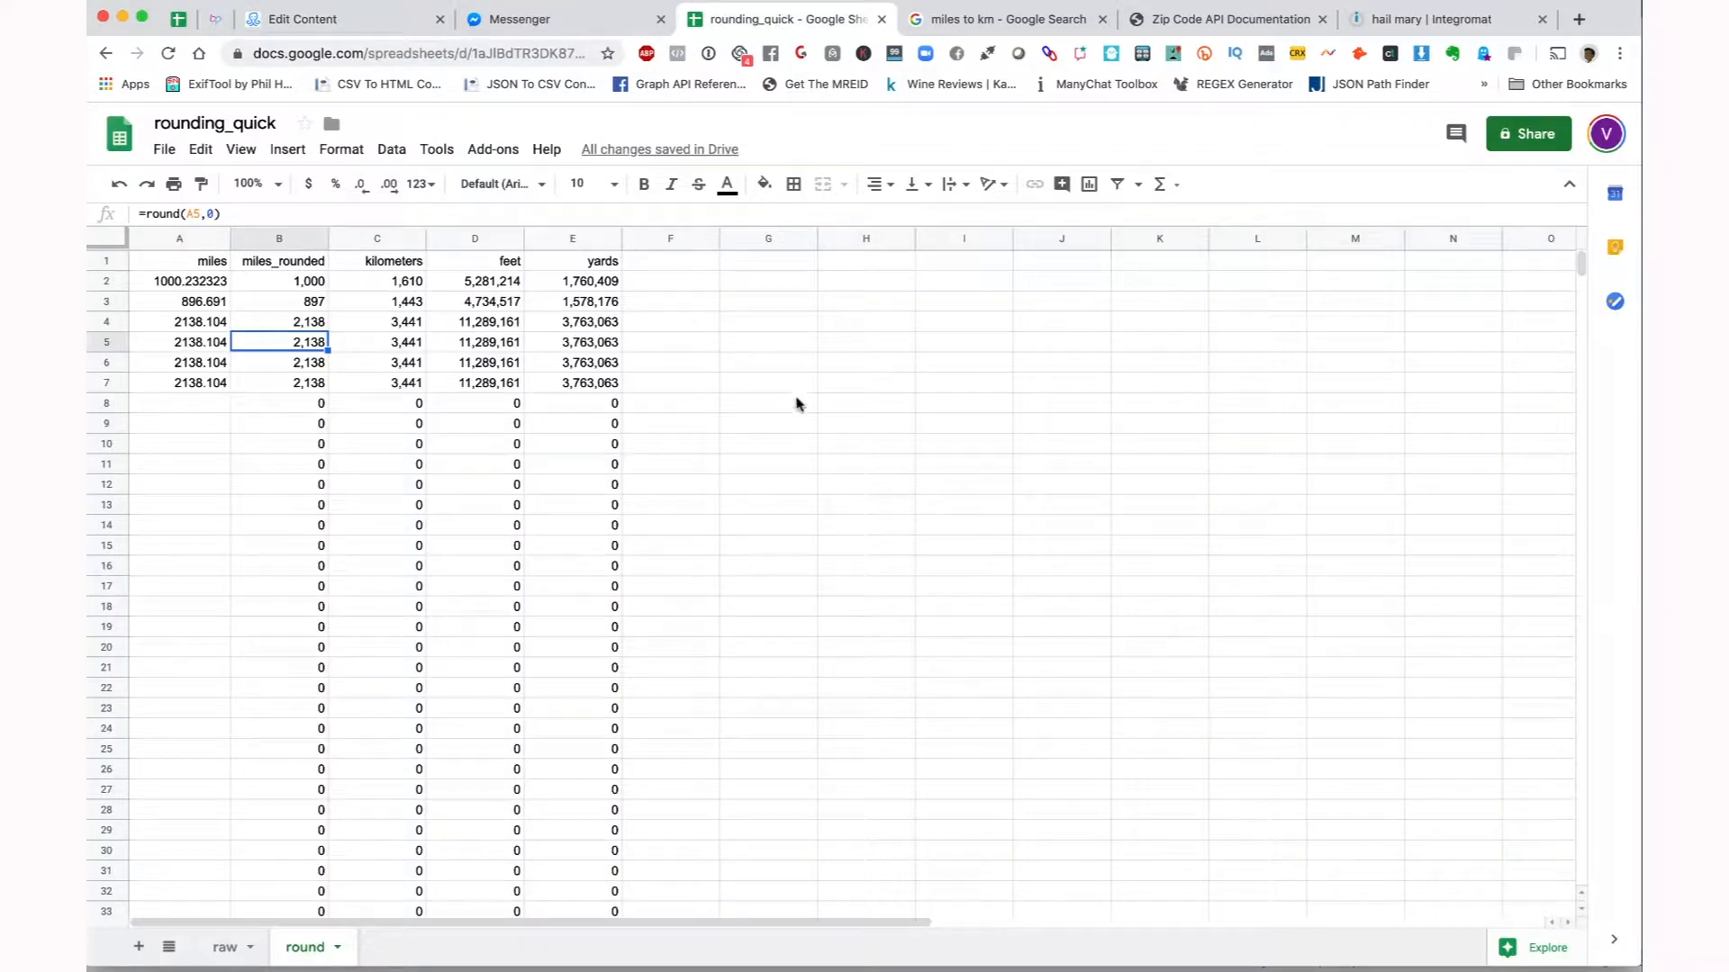
pyautogui.click(226, 948)
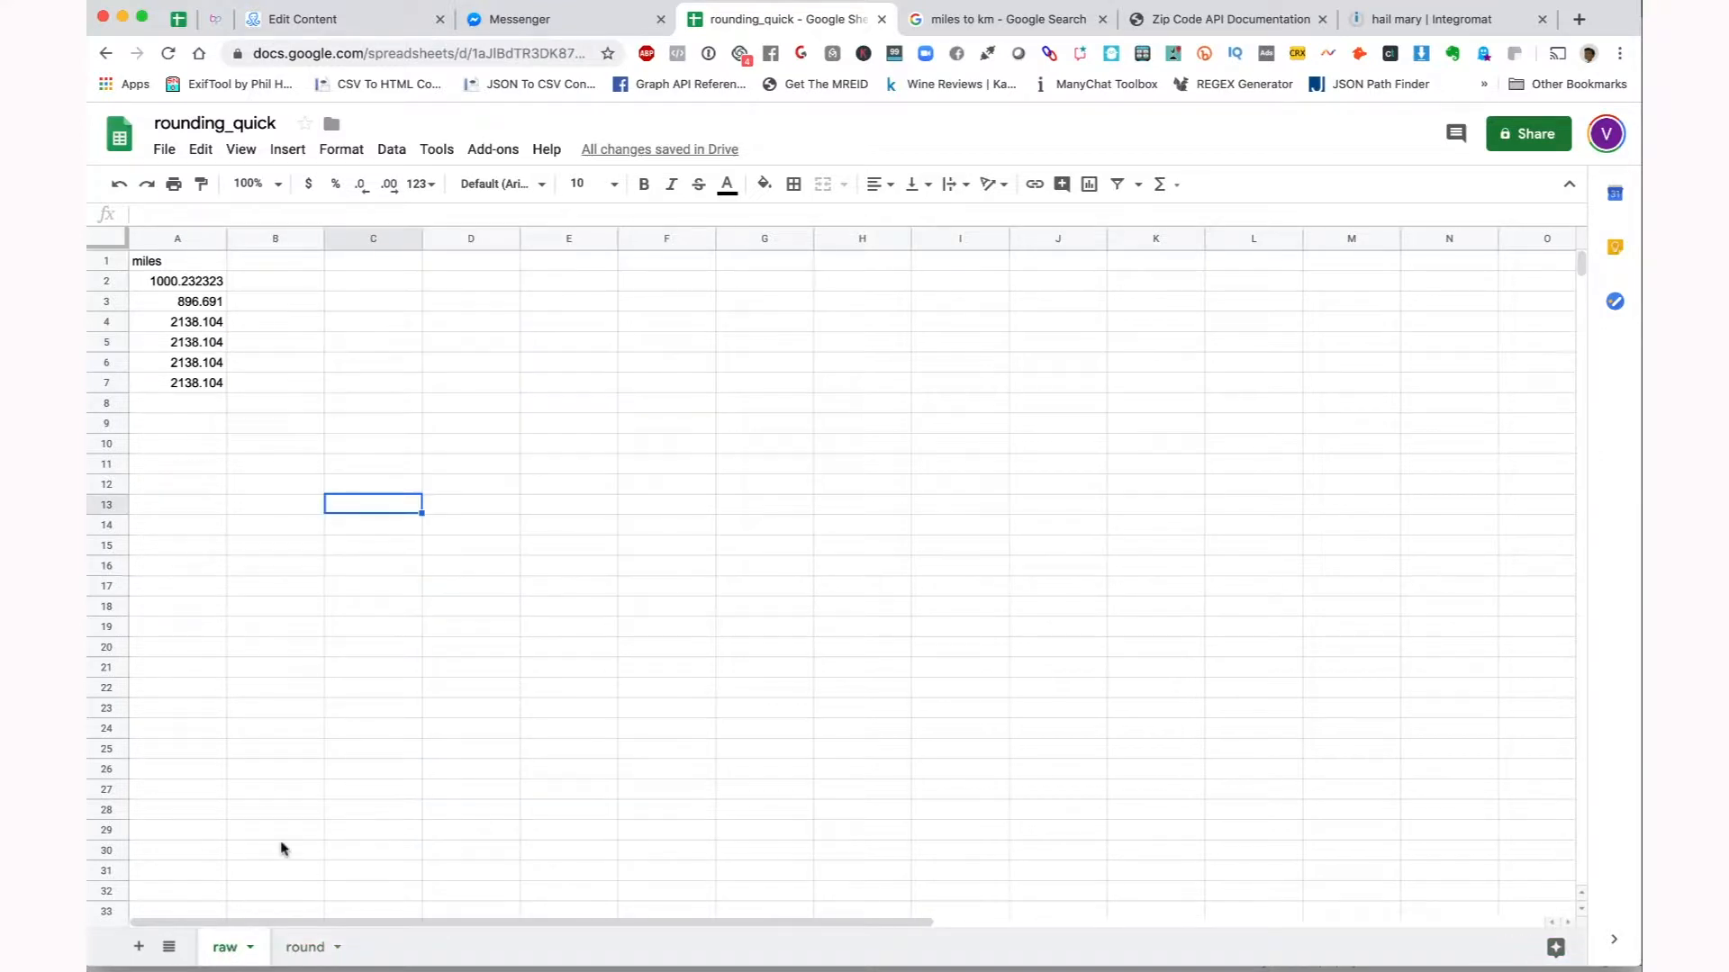
pyautogui.click(167, 283)
pyautogui.click(168, 304)
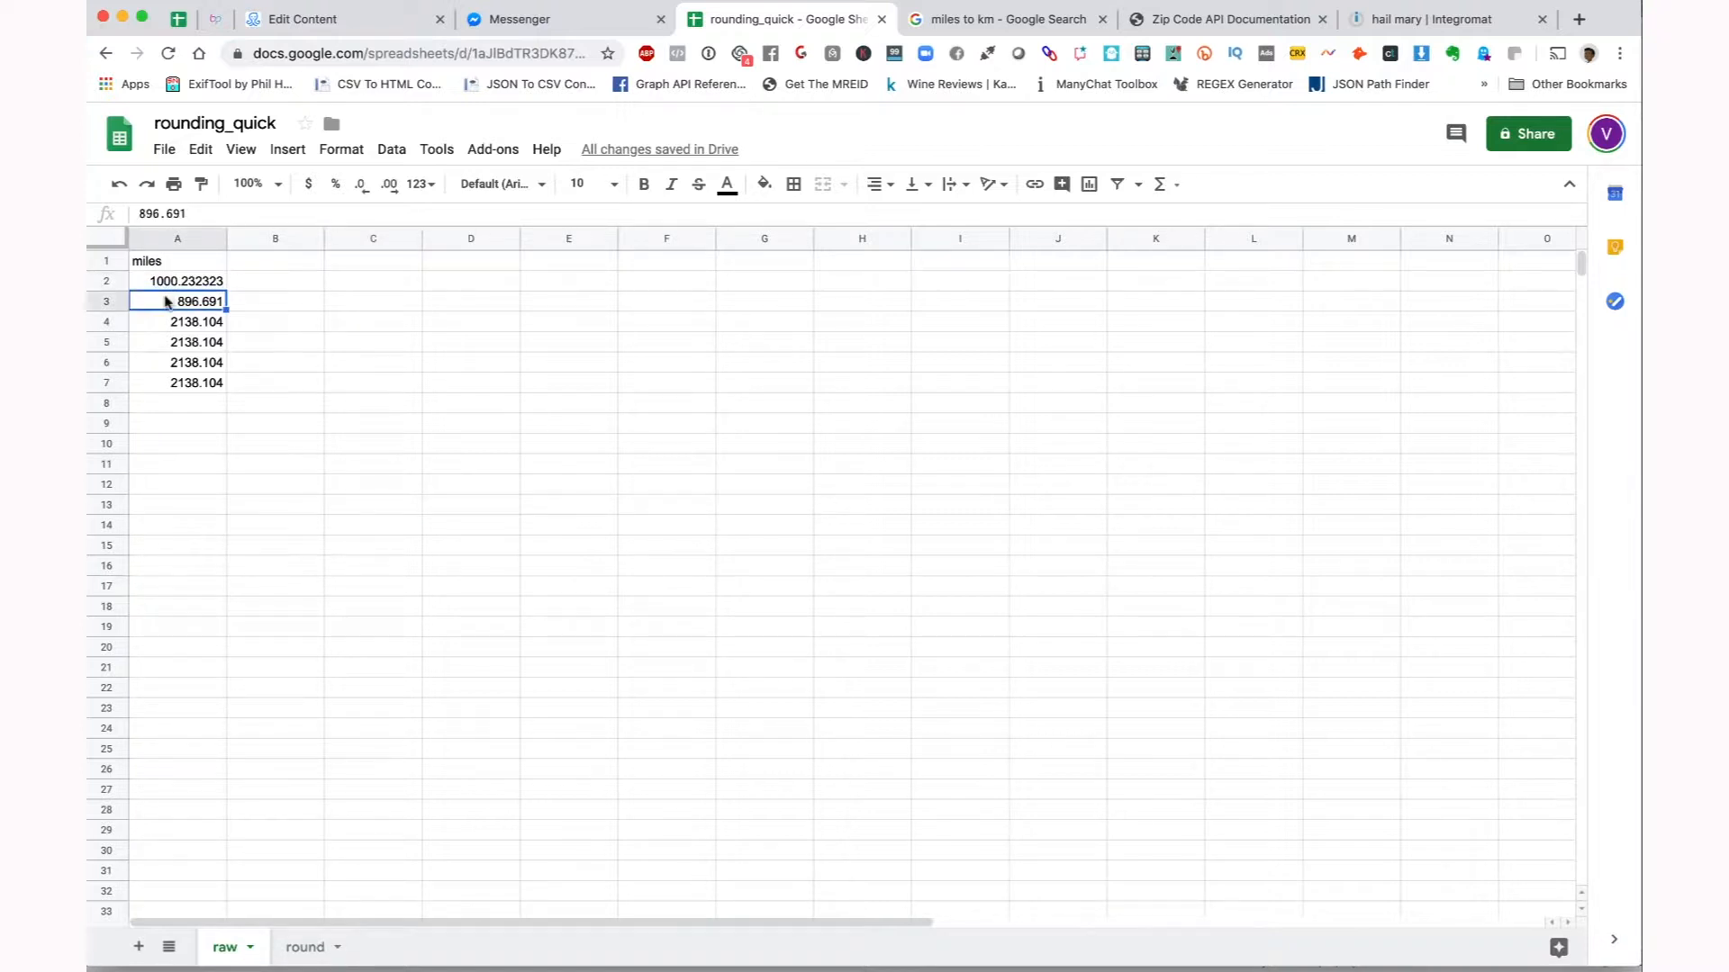
pyautogui.click(171, 324)
pyautogui.click(174, 345)
pyautogui.click(176, 367)
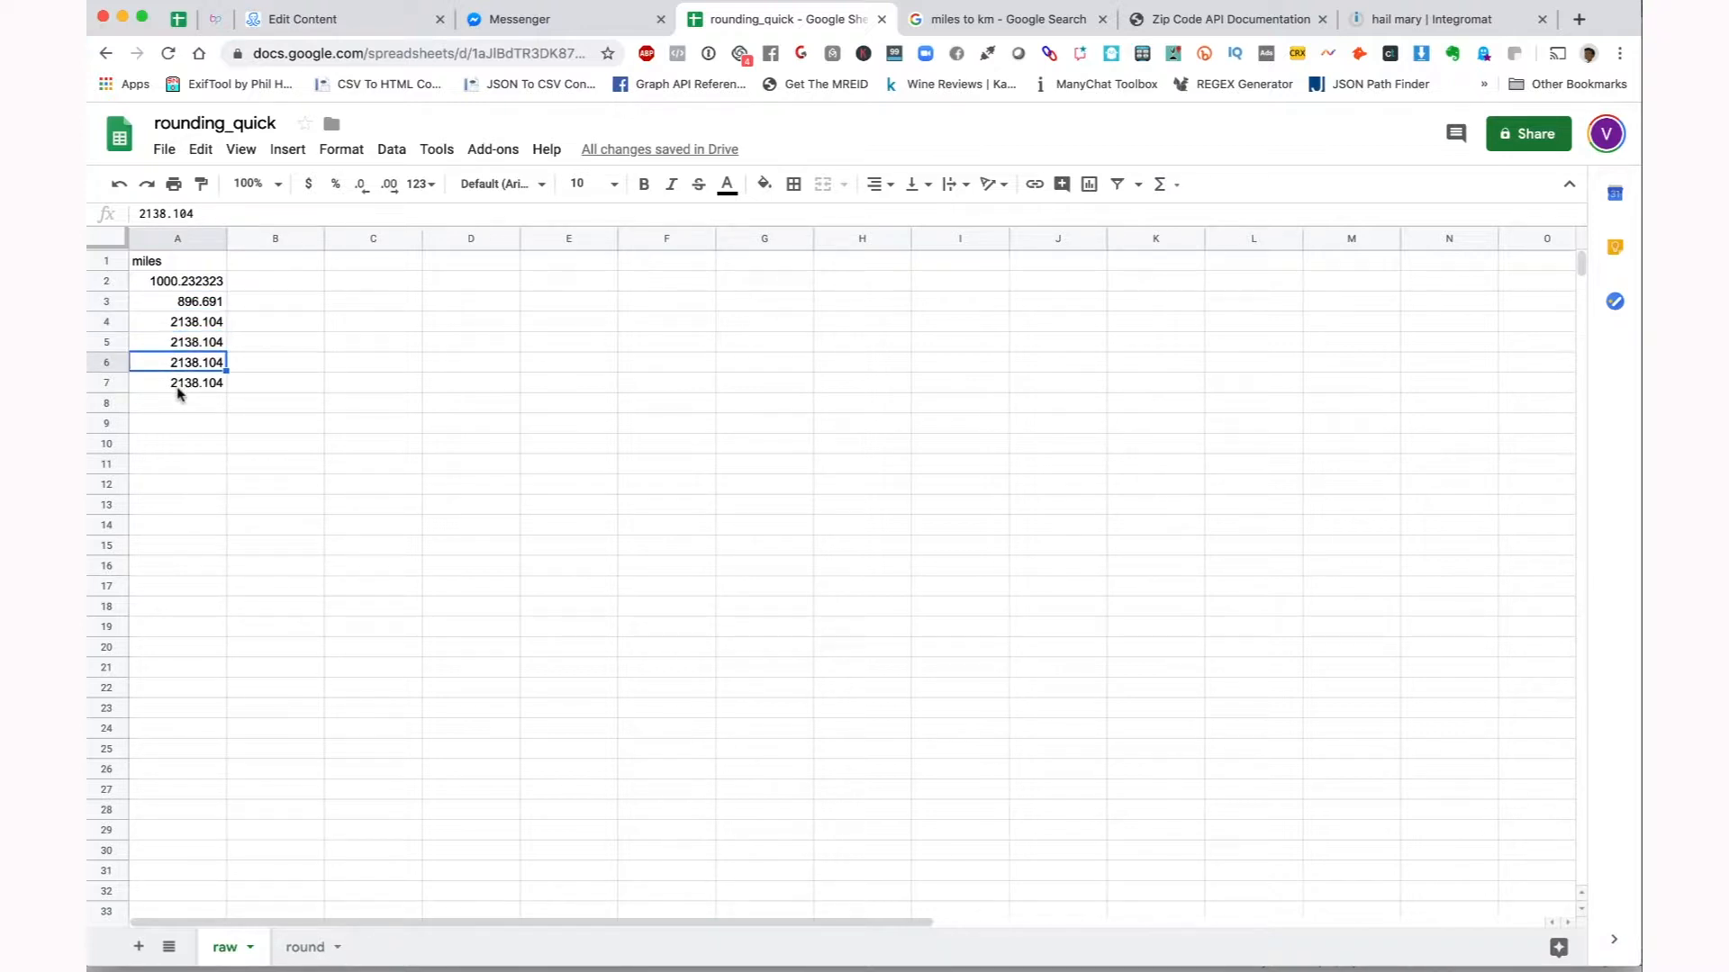
pyautogui.click(184, 283)
pyautogui.click(181, 327)
pyautogui.click(181, 347)
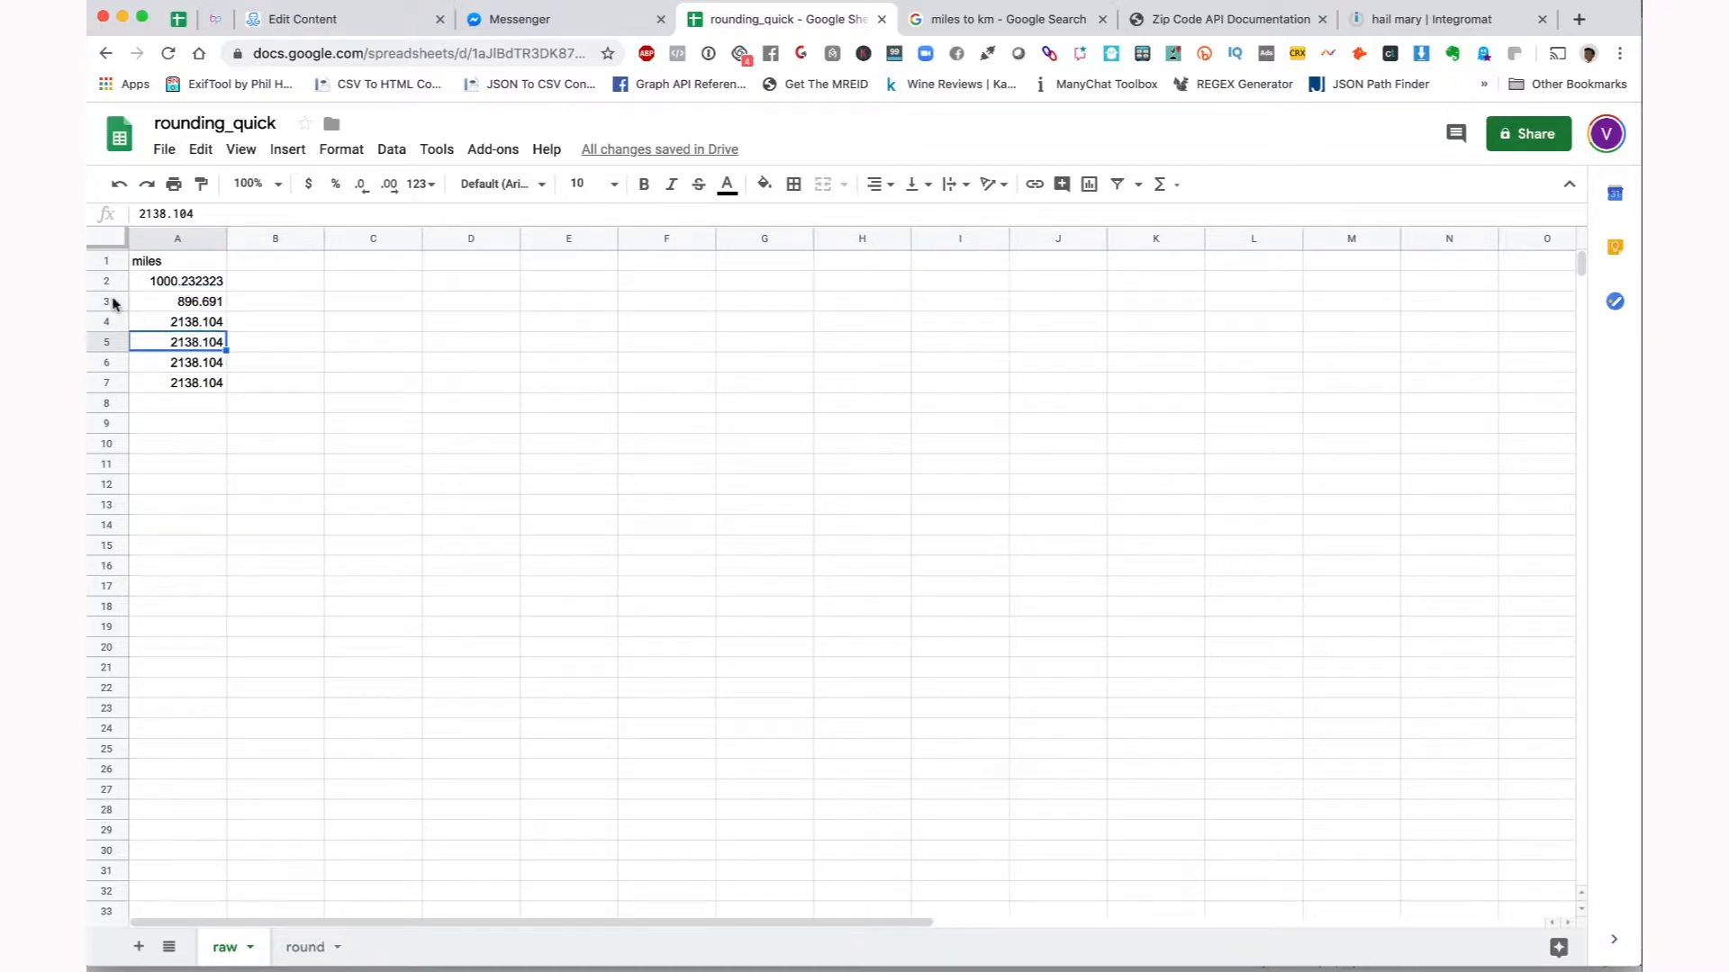
pyautogui.moveTo(108, 302); pyautogui.dragTo(109, 383)
pyautogui.rightClick(112, 383)
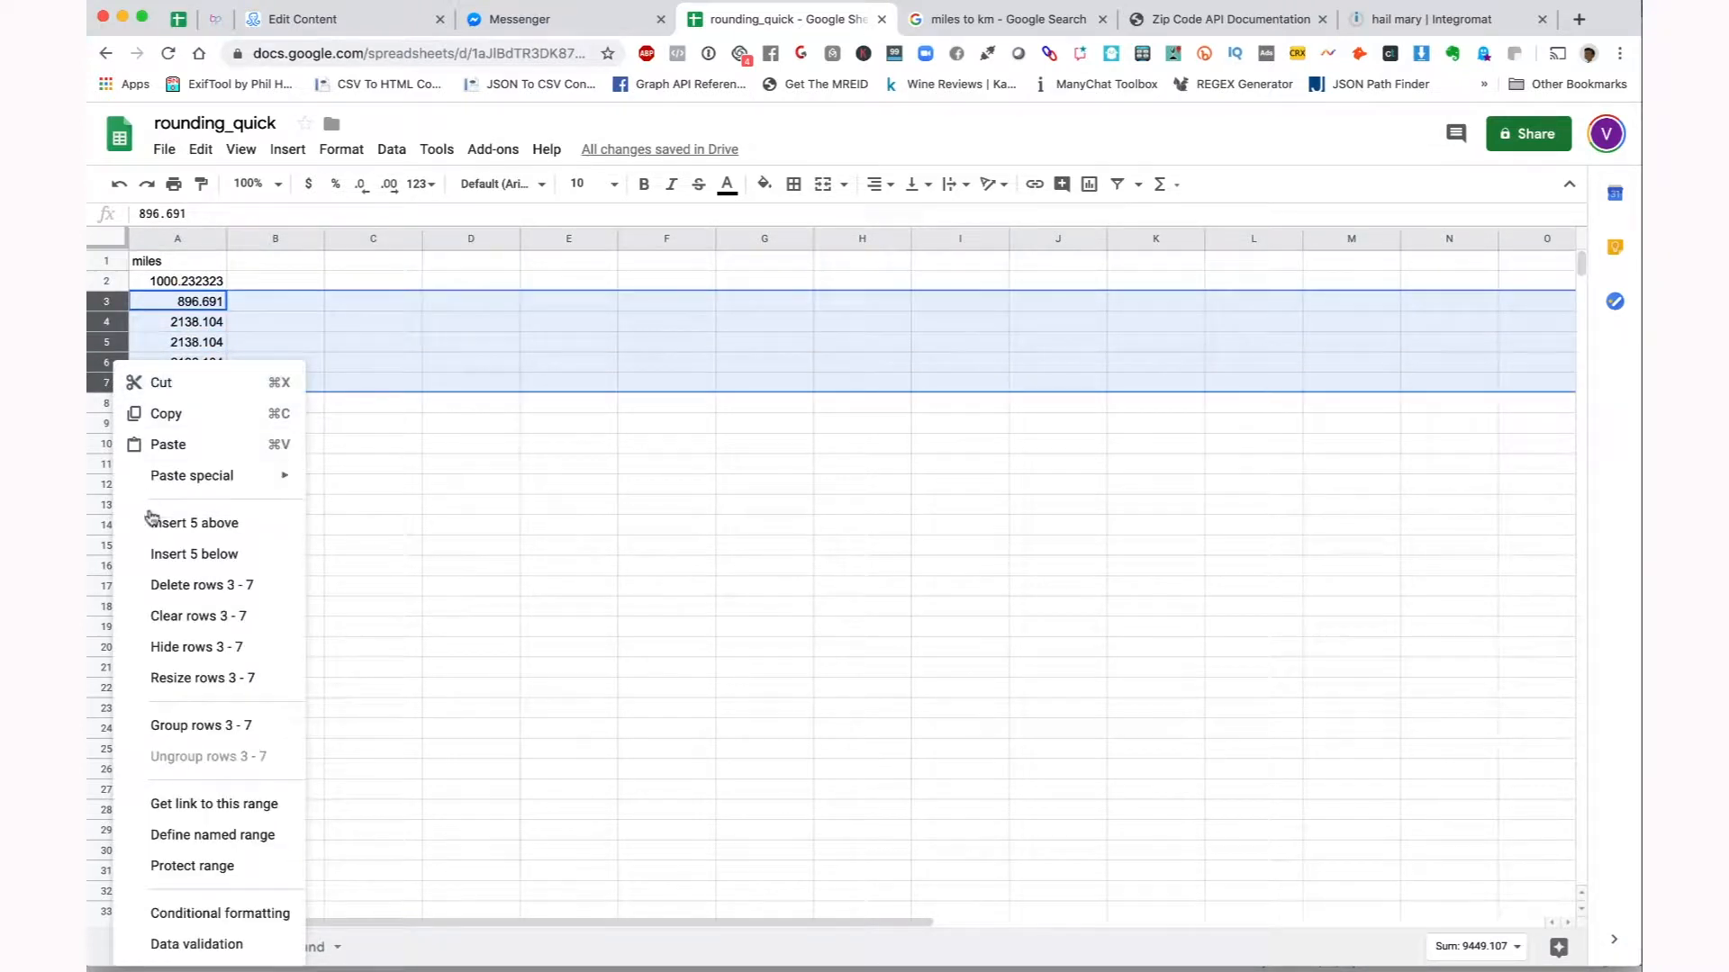
pyautogui.click(350, 364)
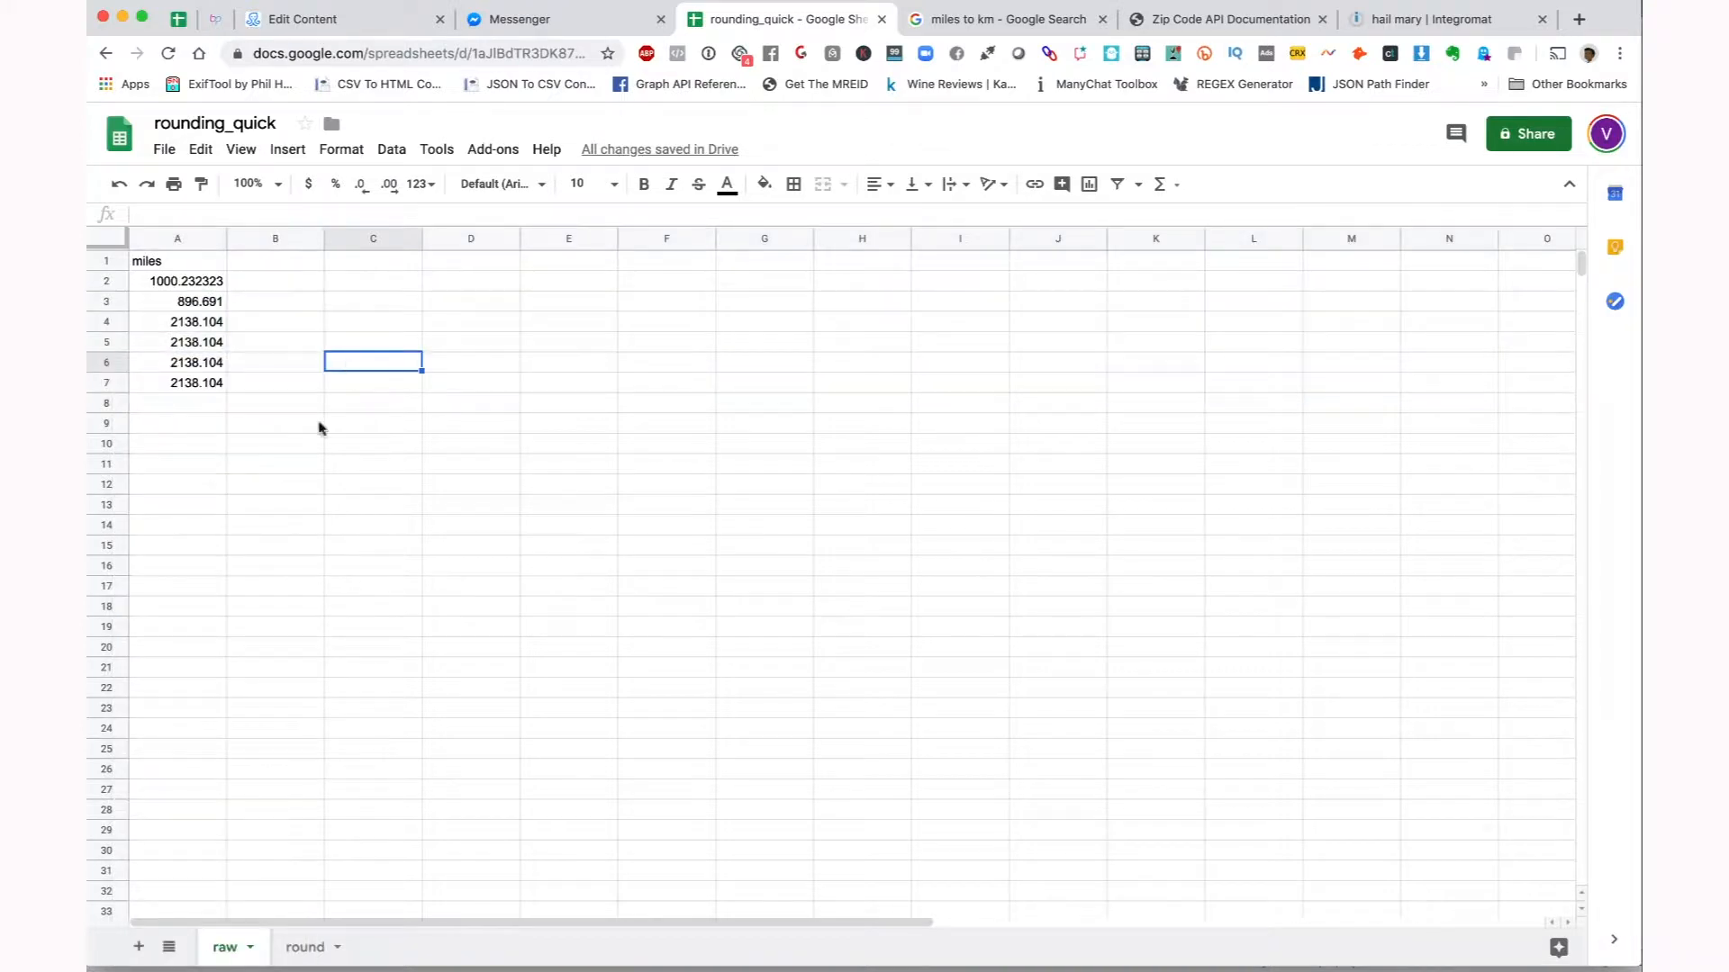
# - Examine the query formula in A1 and the rounding and unit conversion formulas in row 2 of the round sheet
pyautogui.click(306, 945)
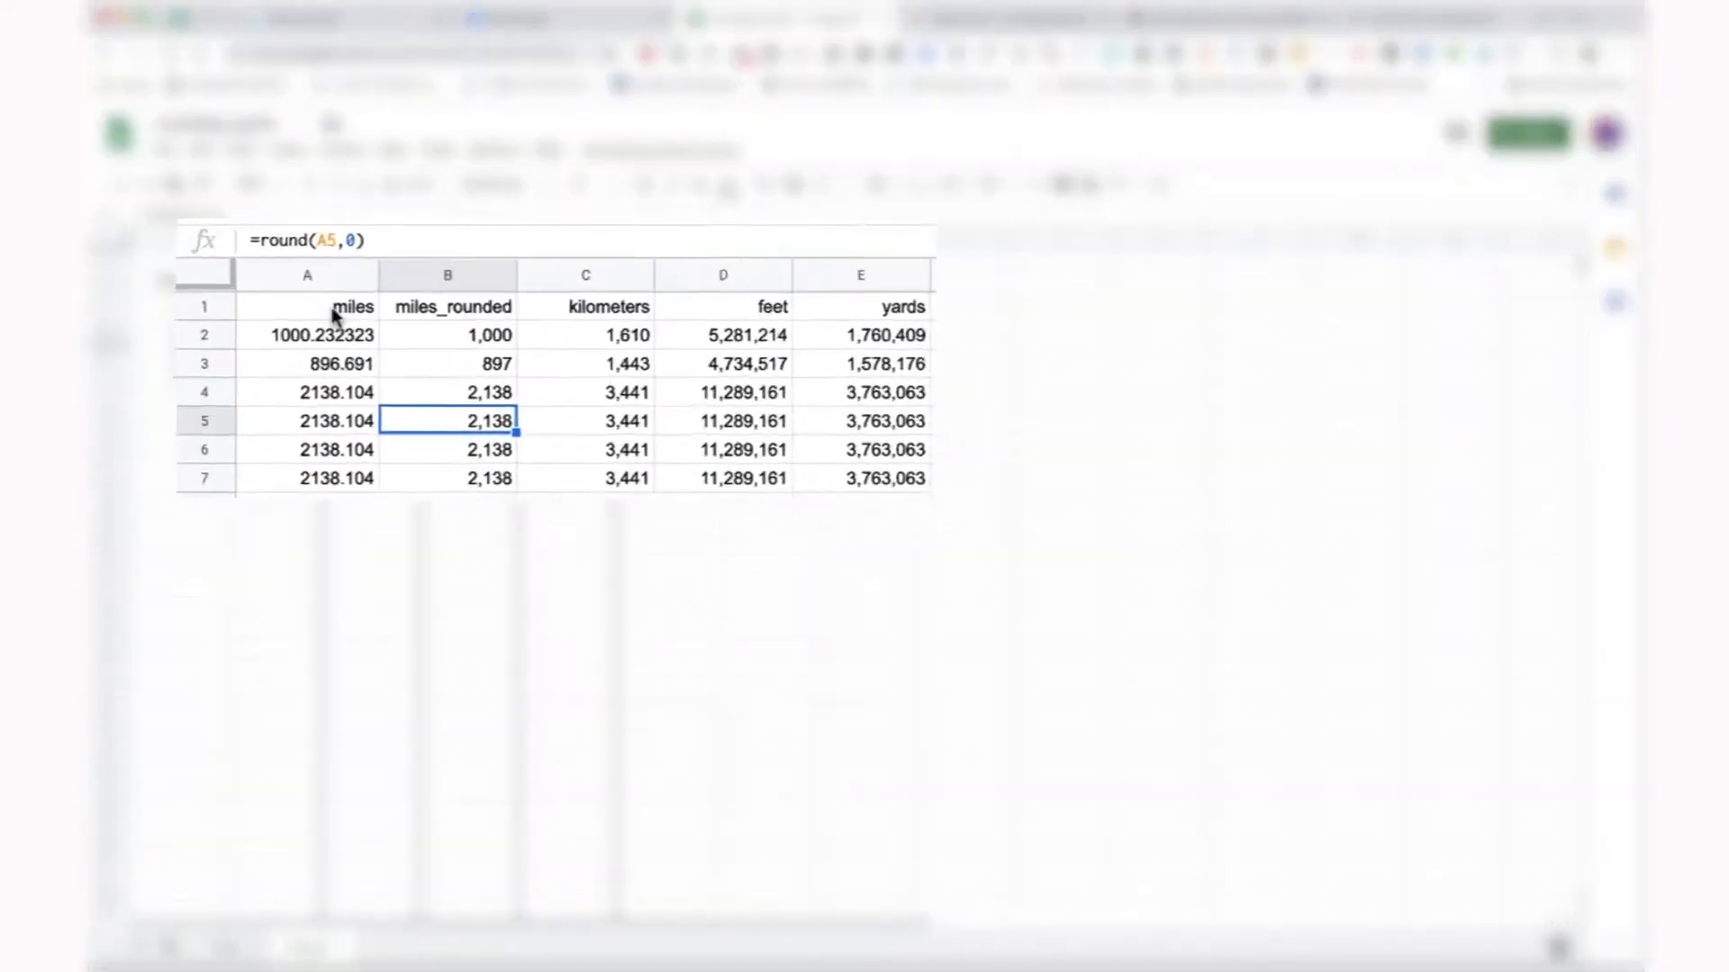
pyautogui.click(223, 269)
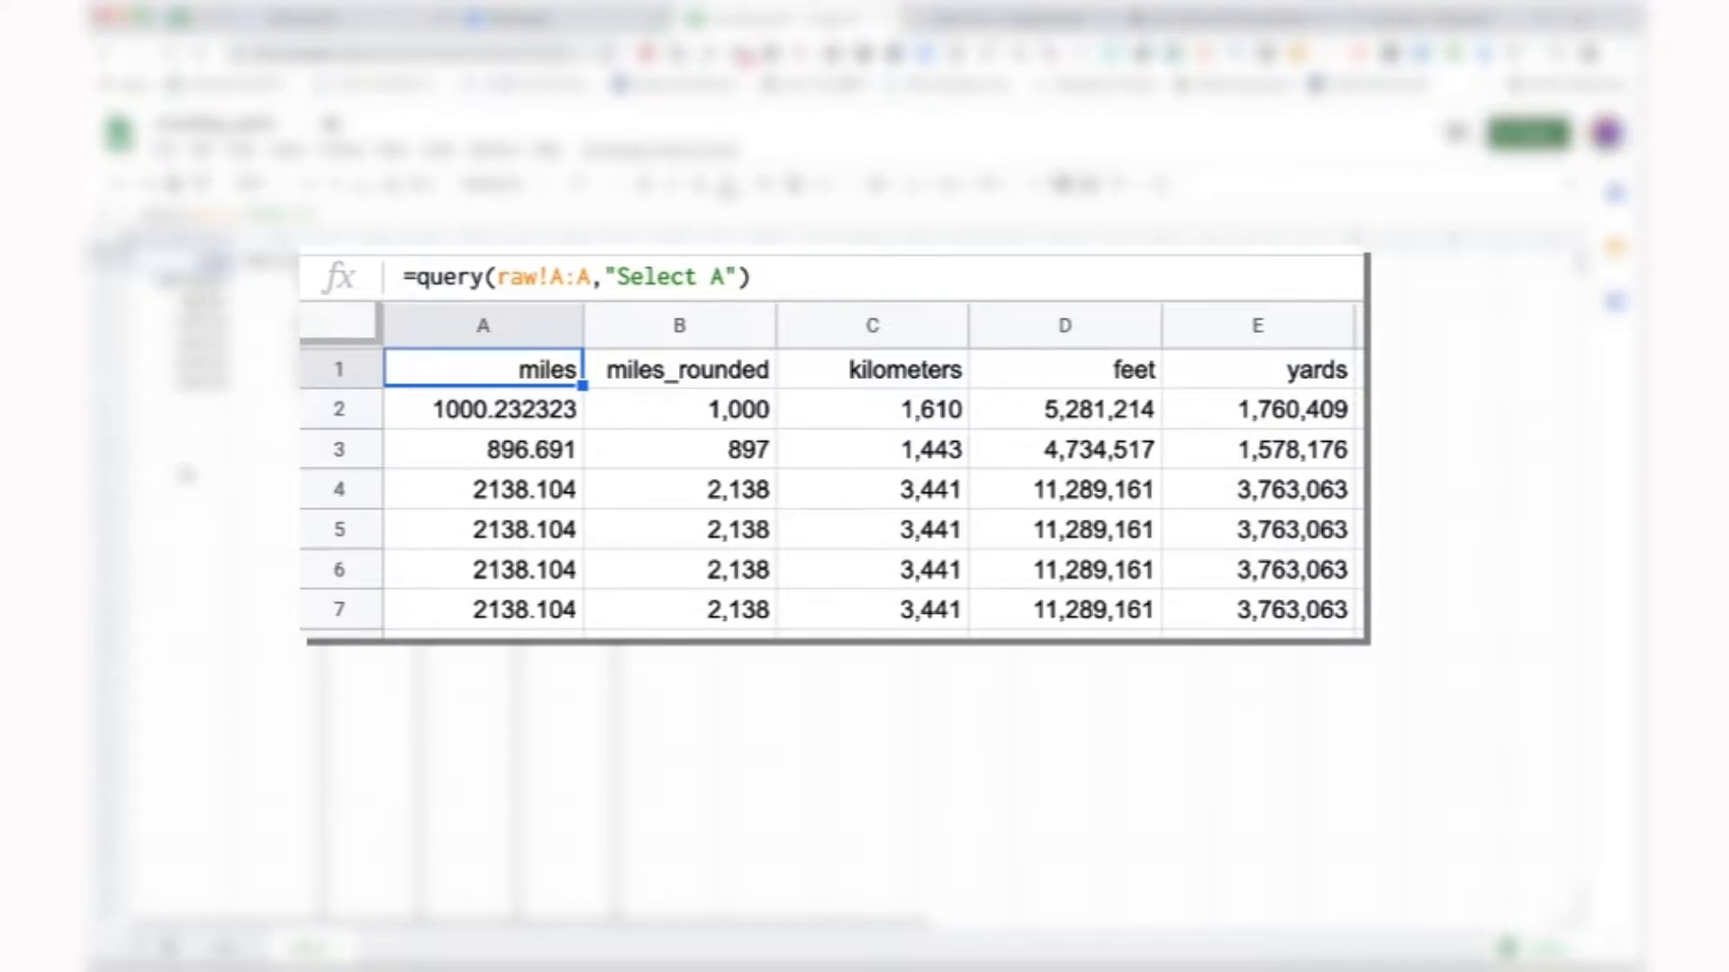
pyautogui.click(701, 413)
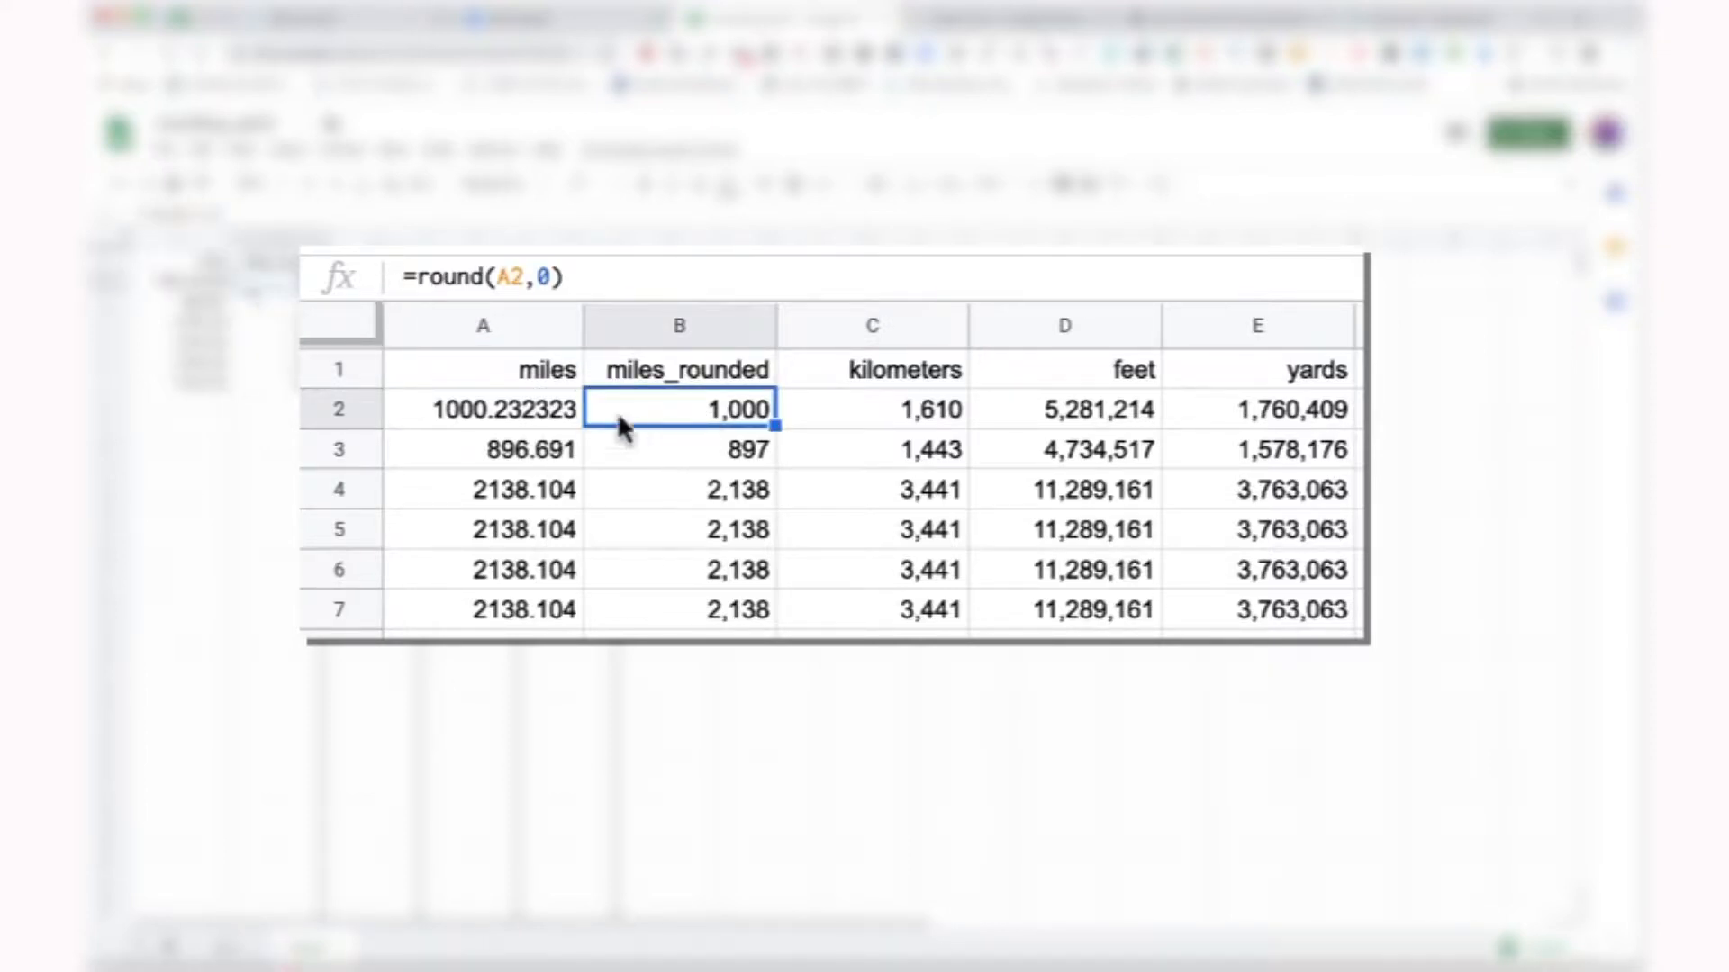
pyautogui.doubleClick(544, 290)
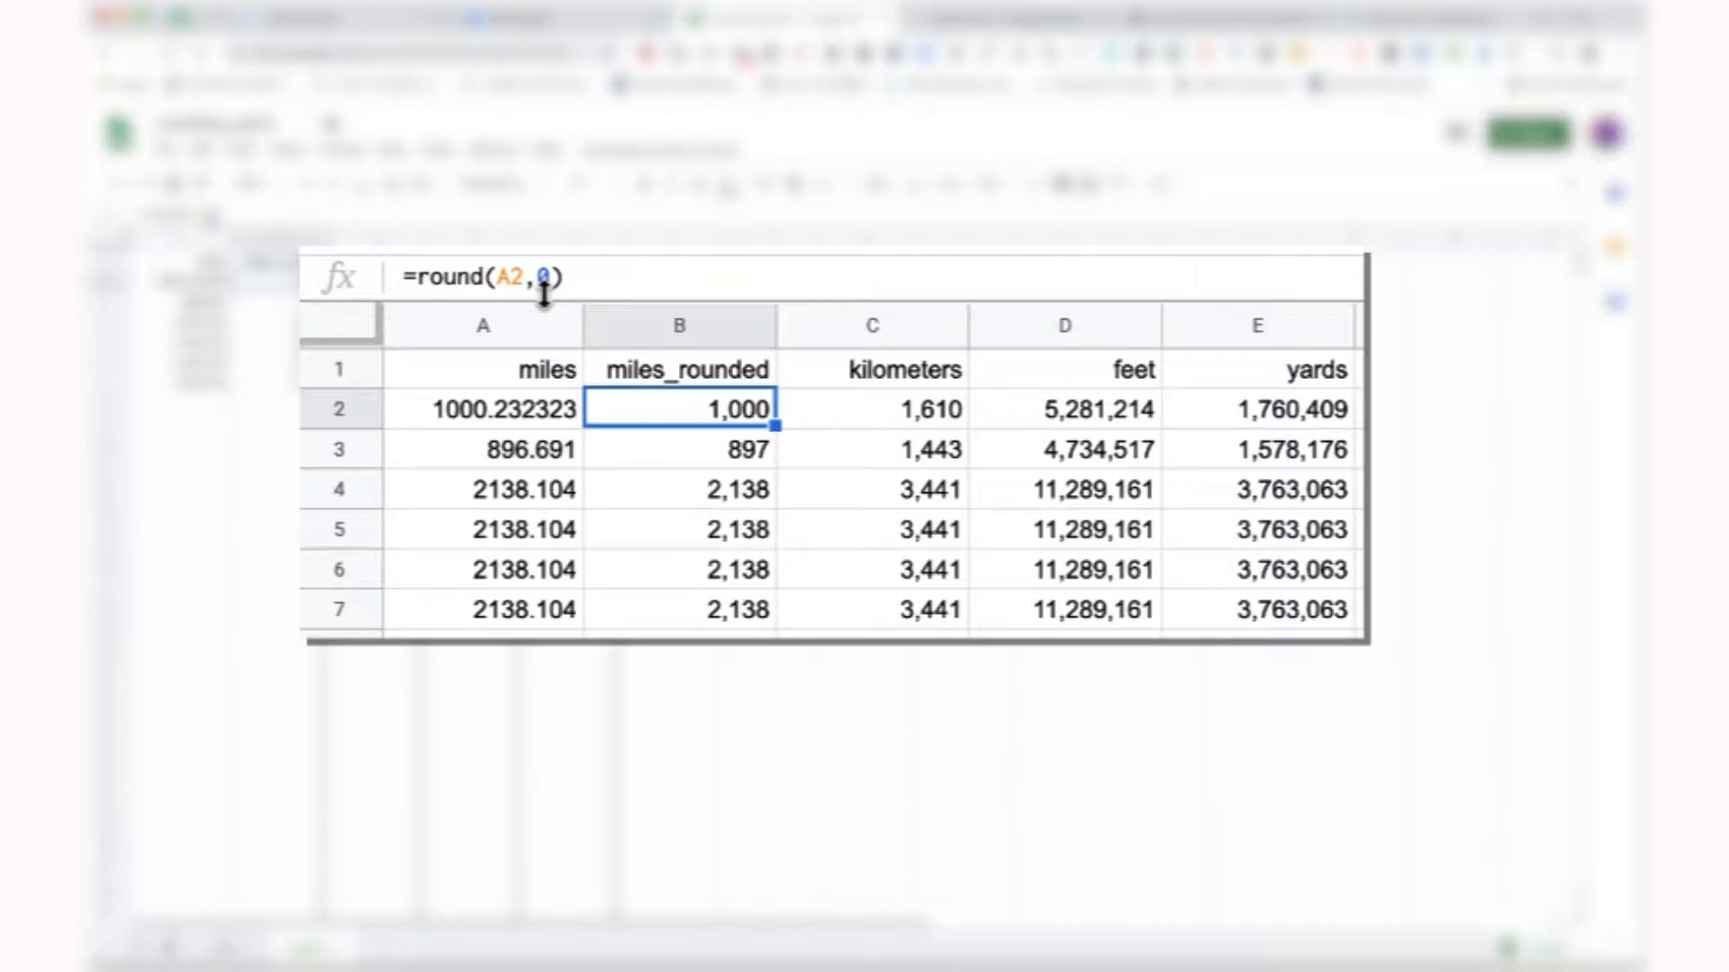
pyautogui.click(851, 411)
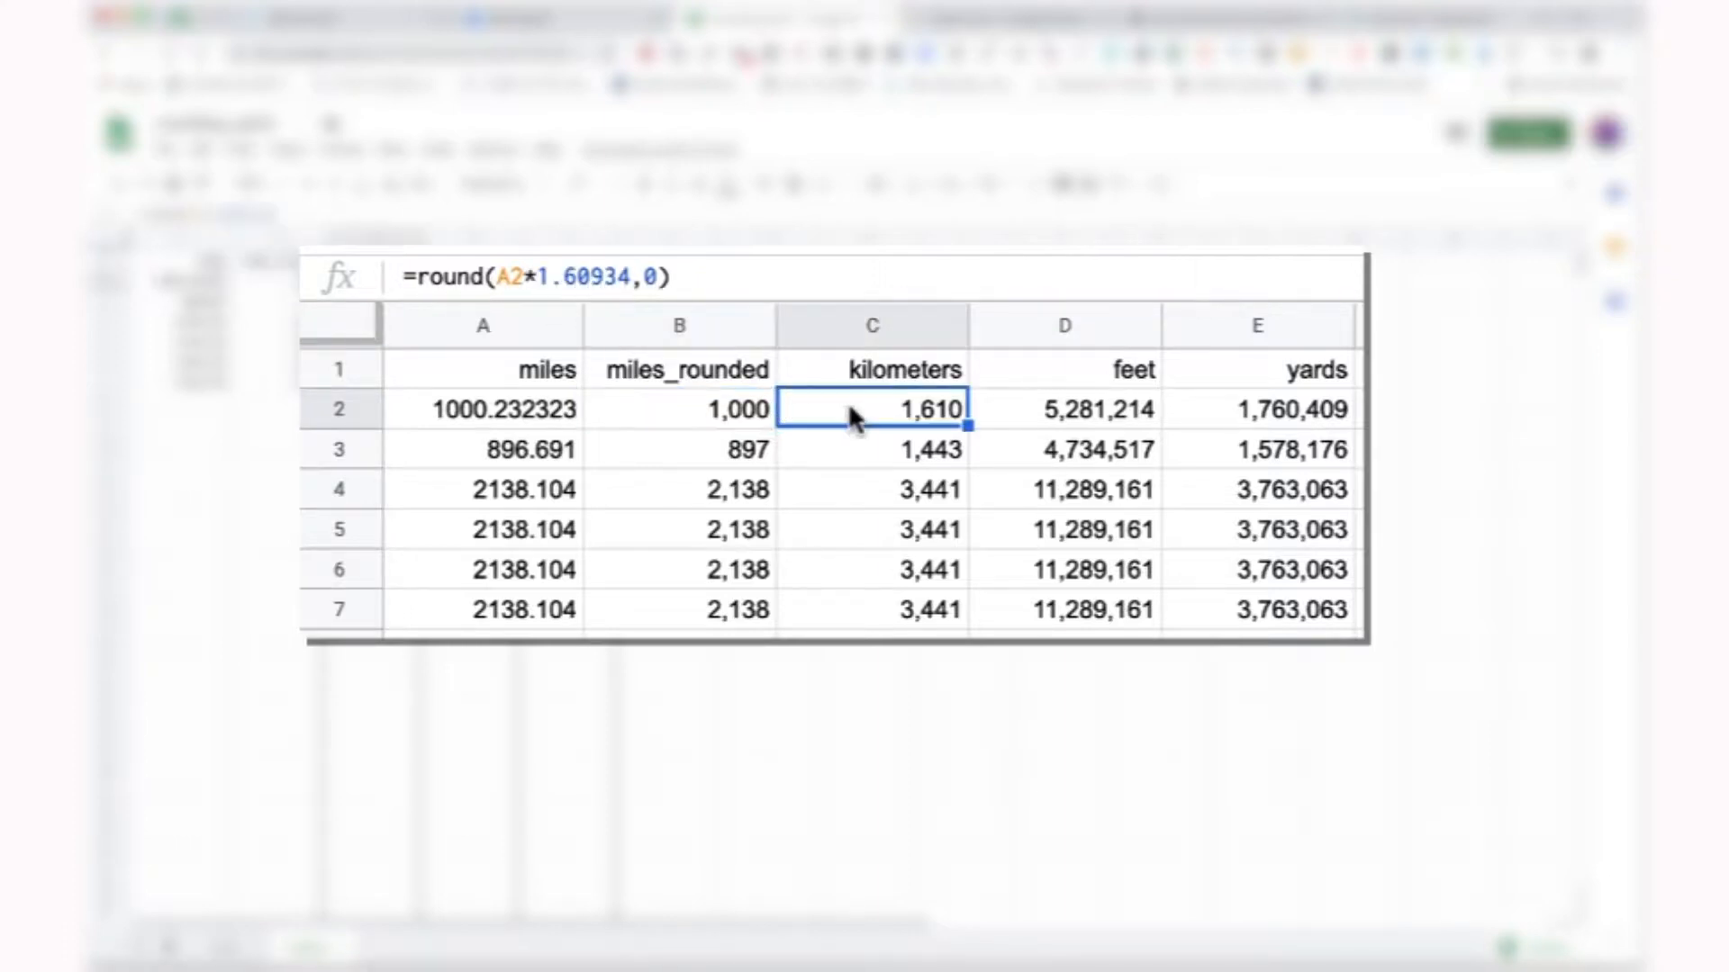
pyautogui.click(1131, 418)
pyautogui.click(1272, 421)
pyautogui.click(704, 414)
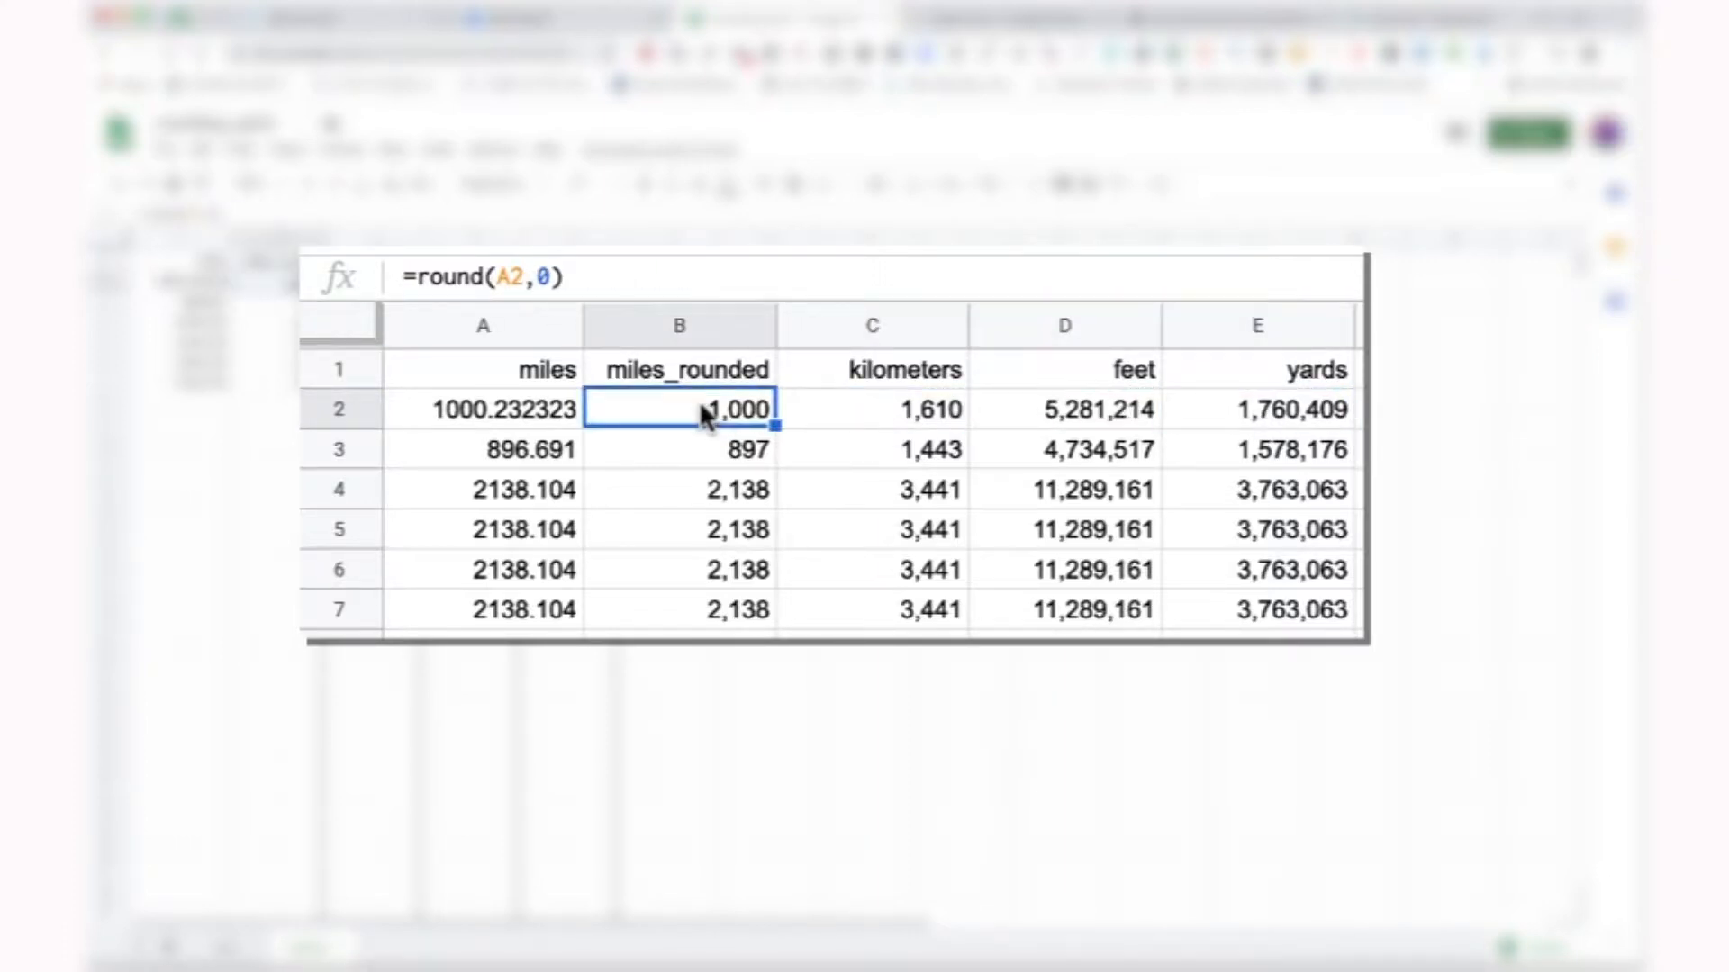
pyautogui.click(866, 418)
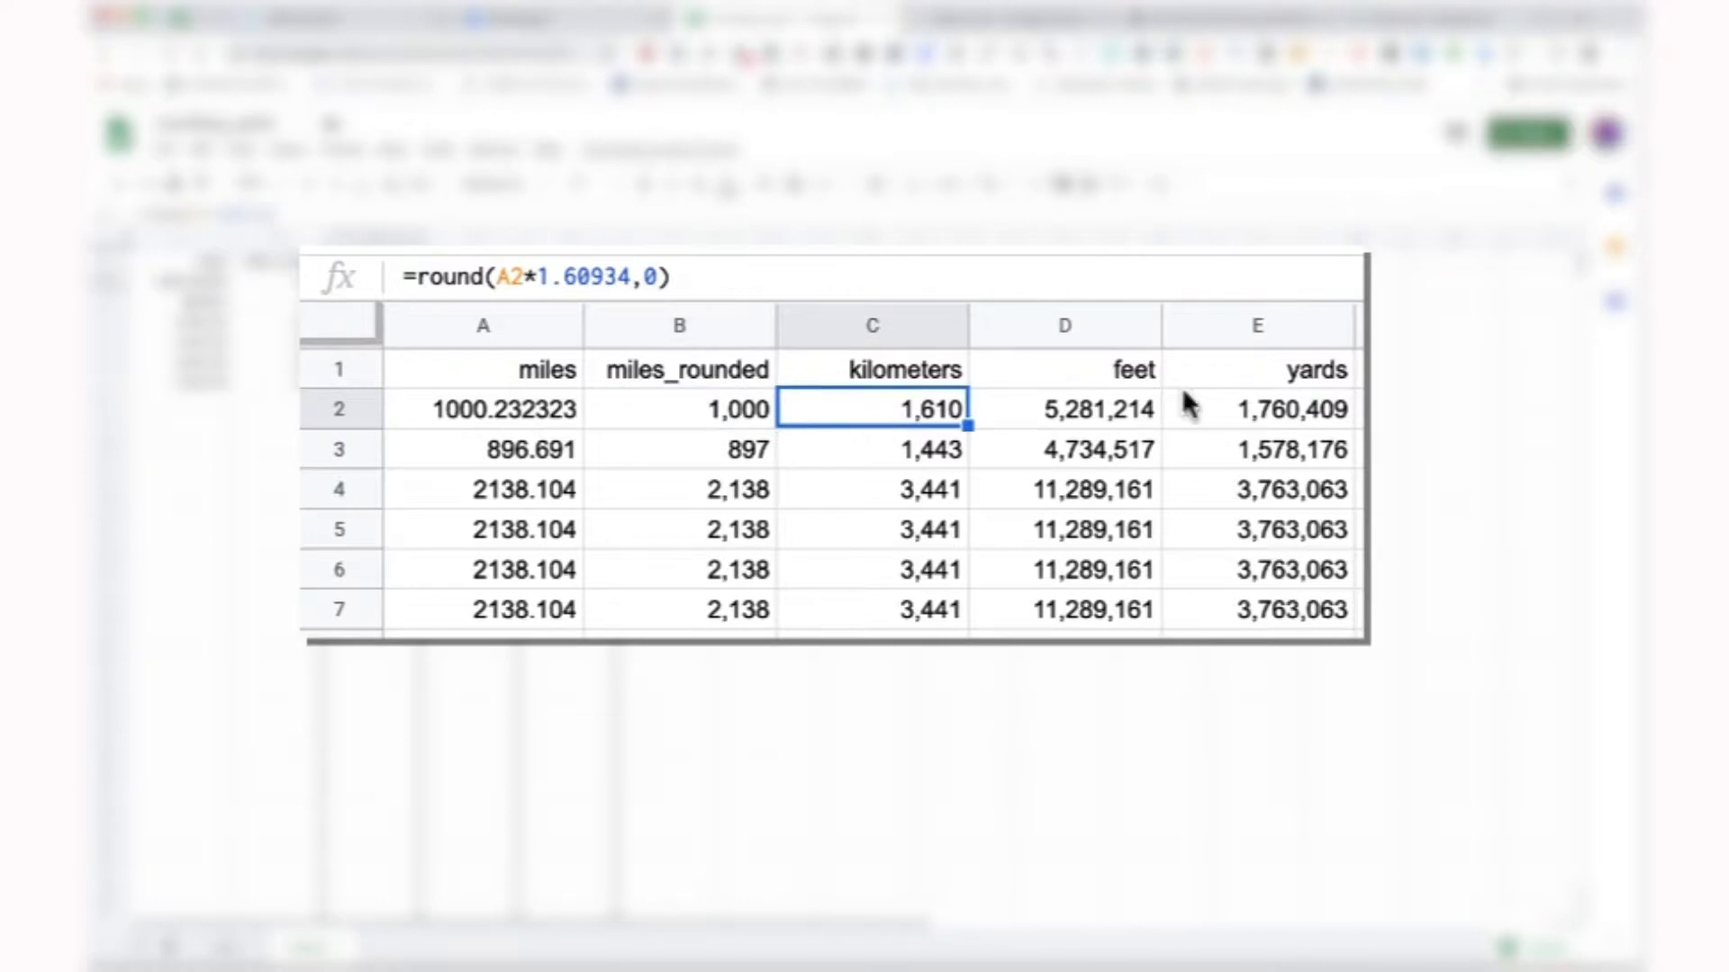
# - Examine the feet and yards conversion formulas in D2 and E2 of the round sheet
pyautogui.click(1085, 407)
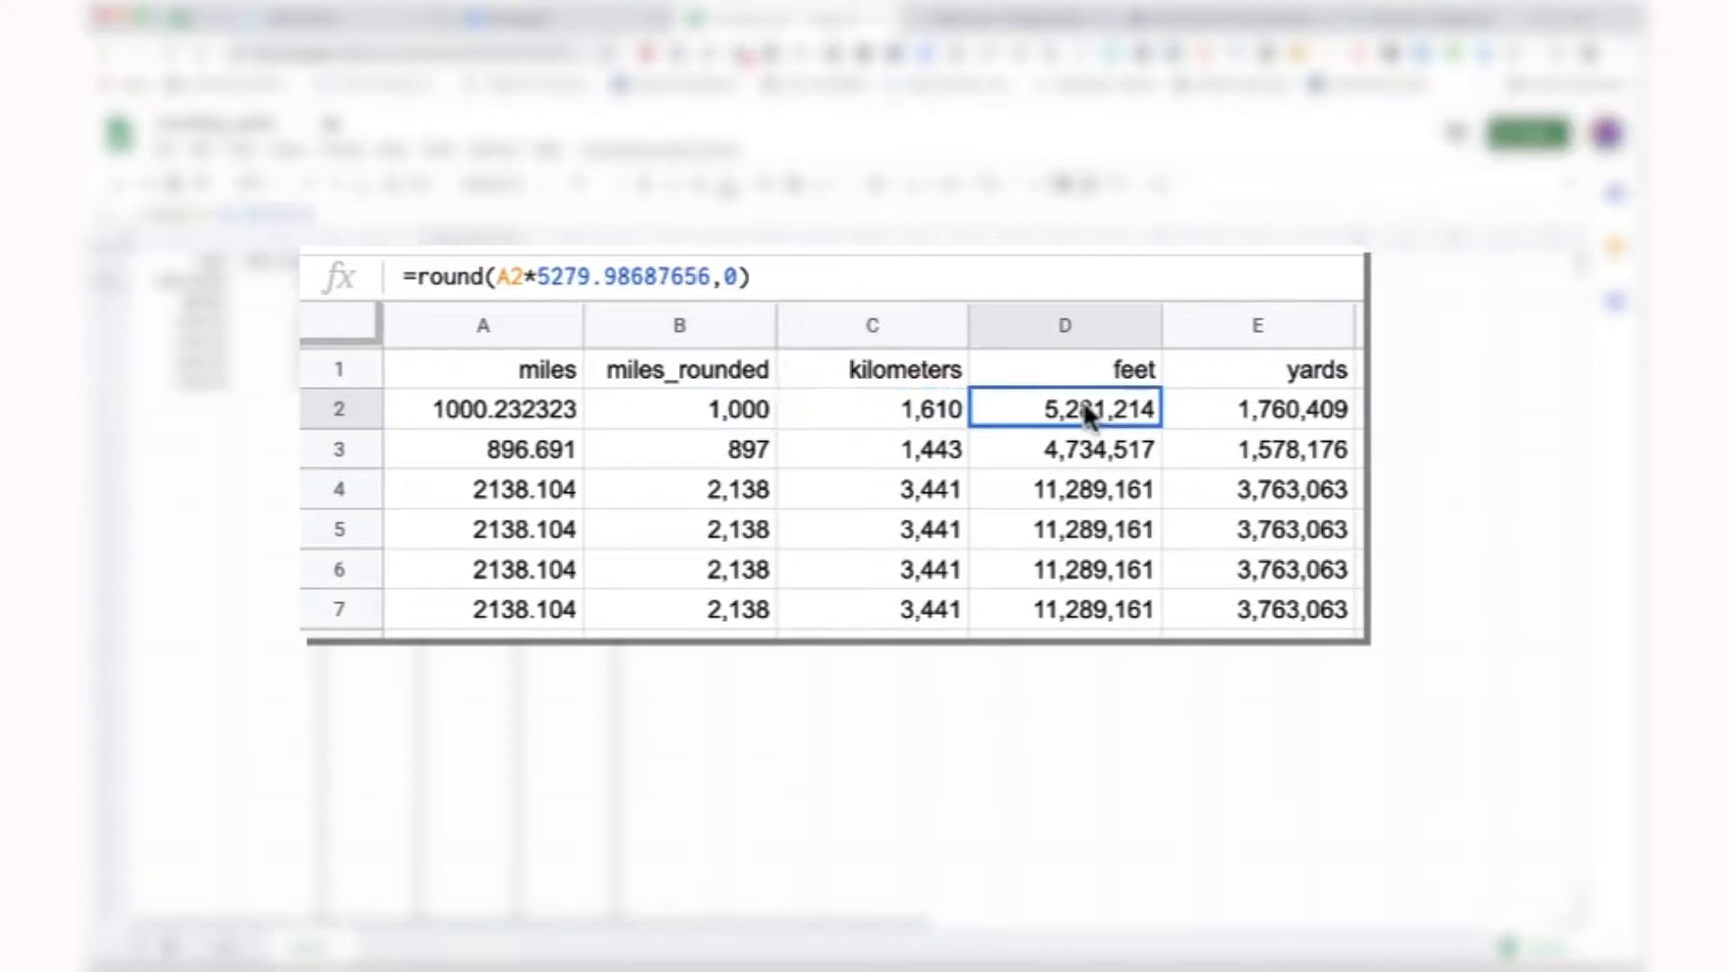
pyautogui.click(1310, 411)
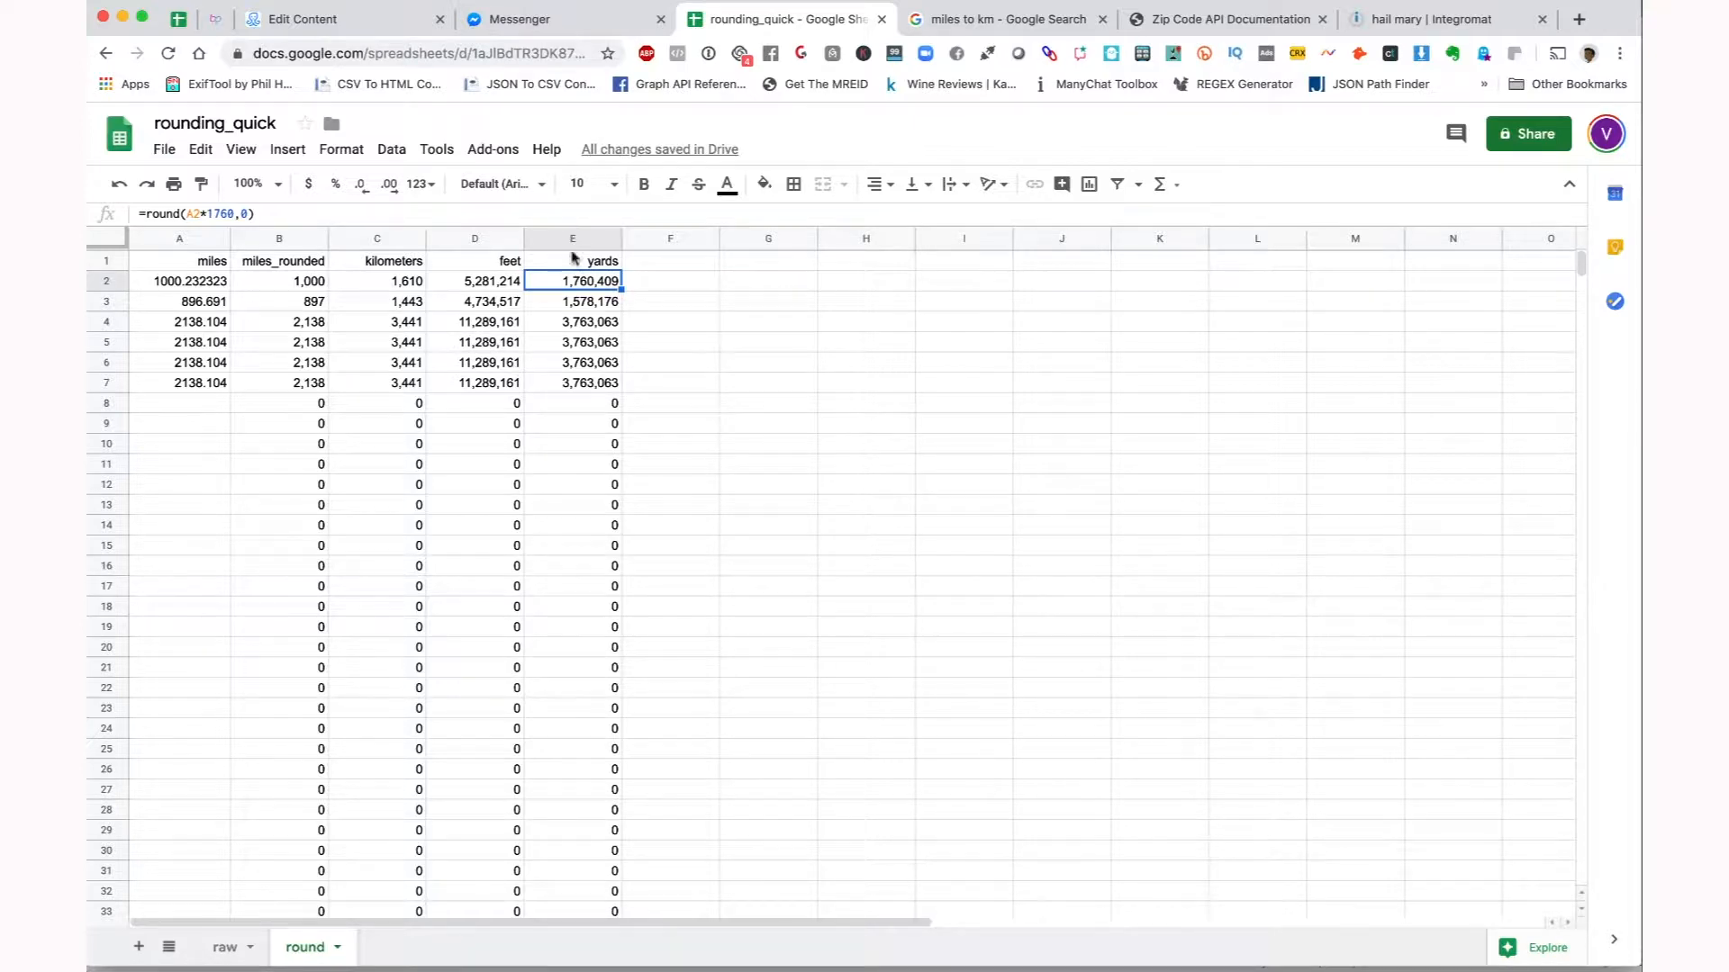
# - Switch to the ManyChat flow and review the Insert Row and Get Row By Value field mappings in Actions #2
pyautogui.click(347, 22)
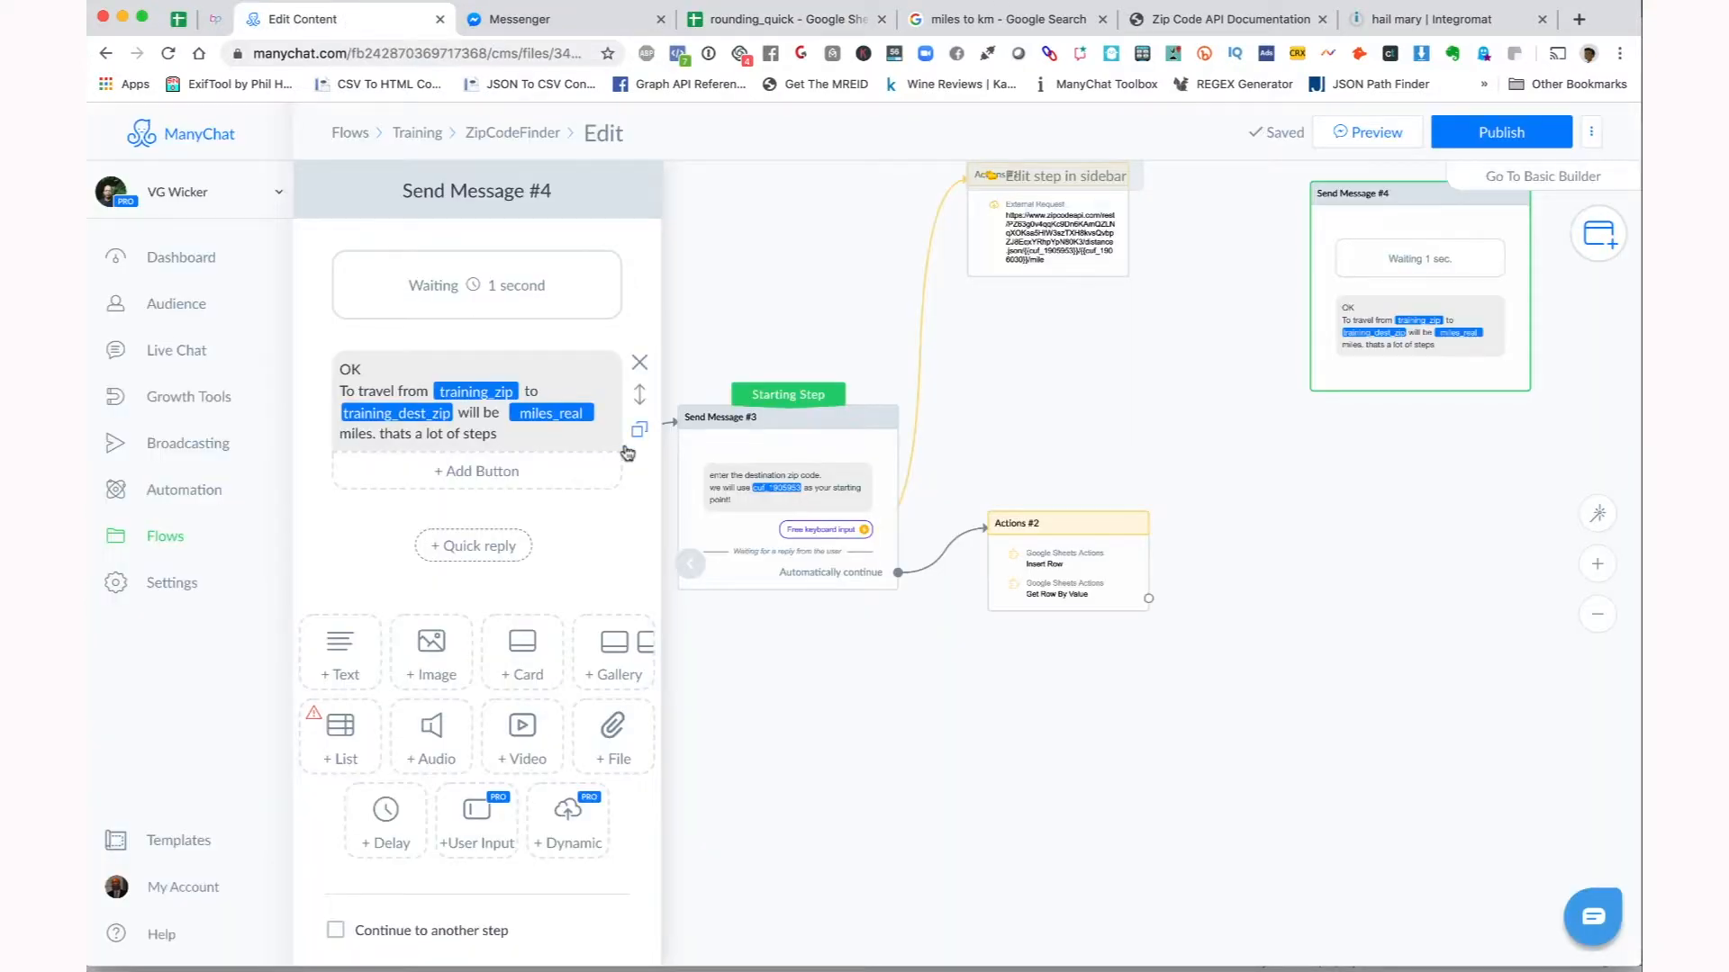
pyautogui.click(1063, 597)
pyautogui.click(437, 310)
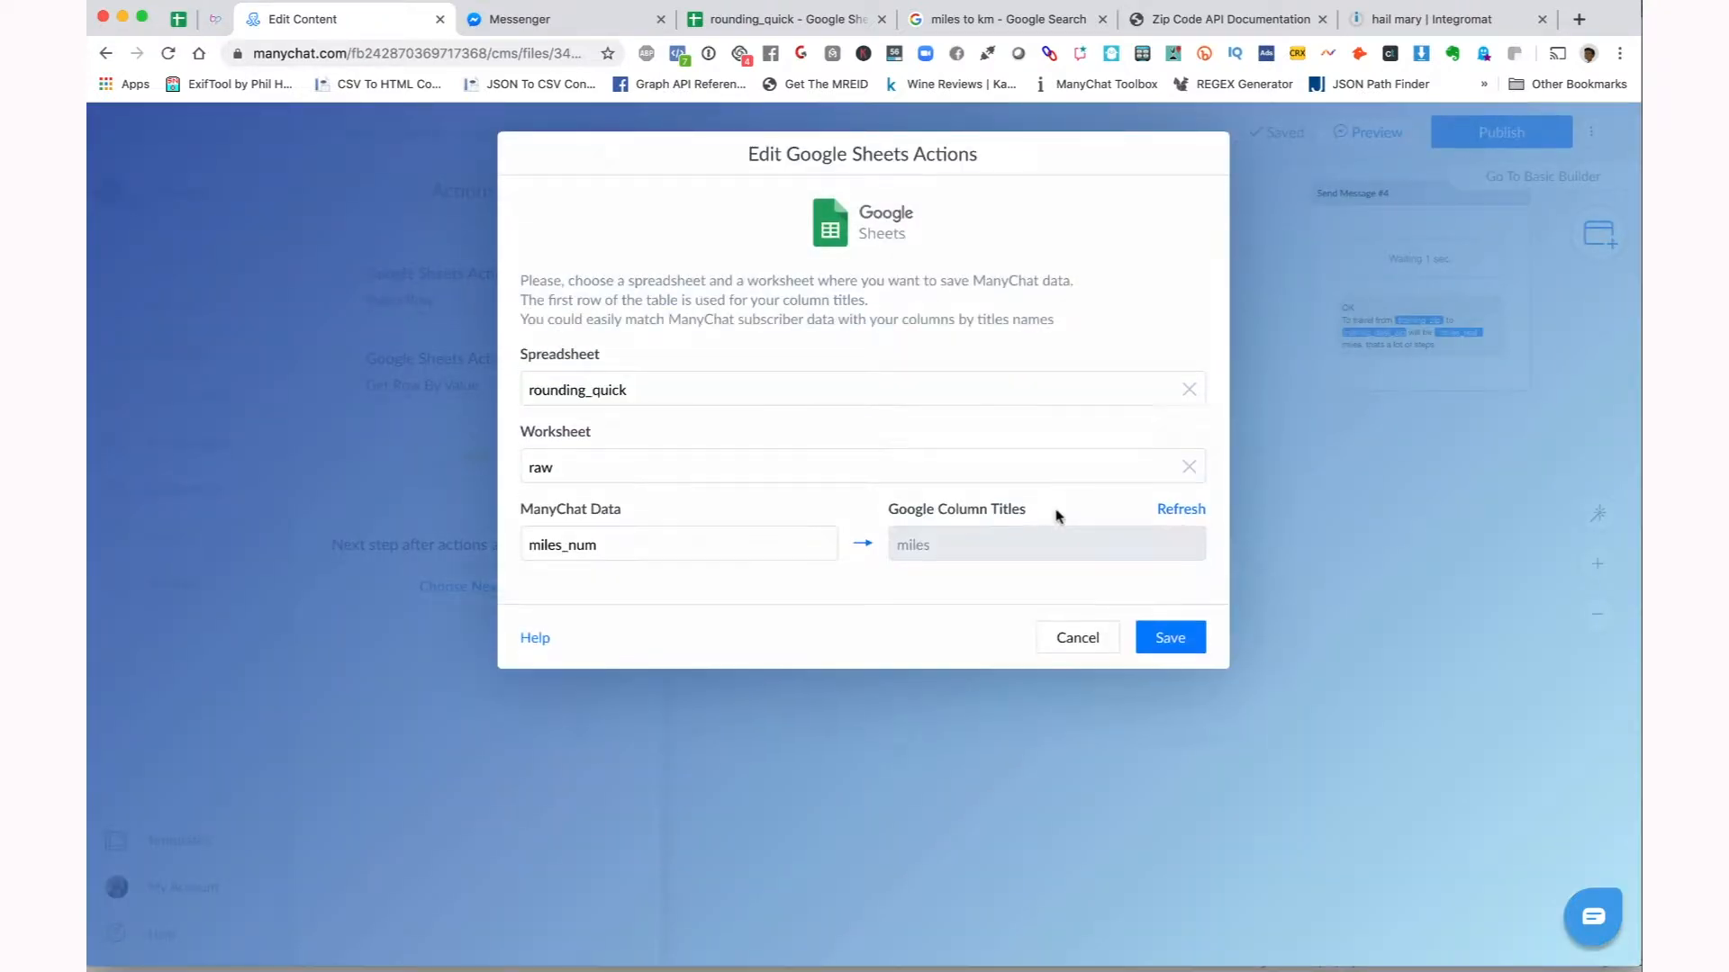
pyautogui.click(1092, 638)
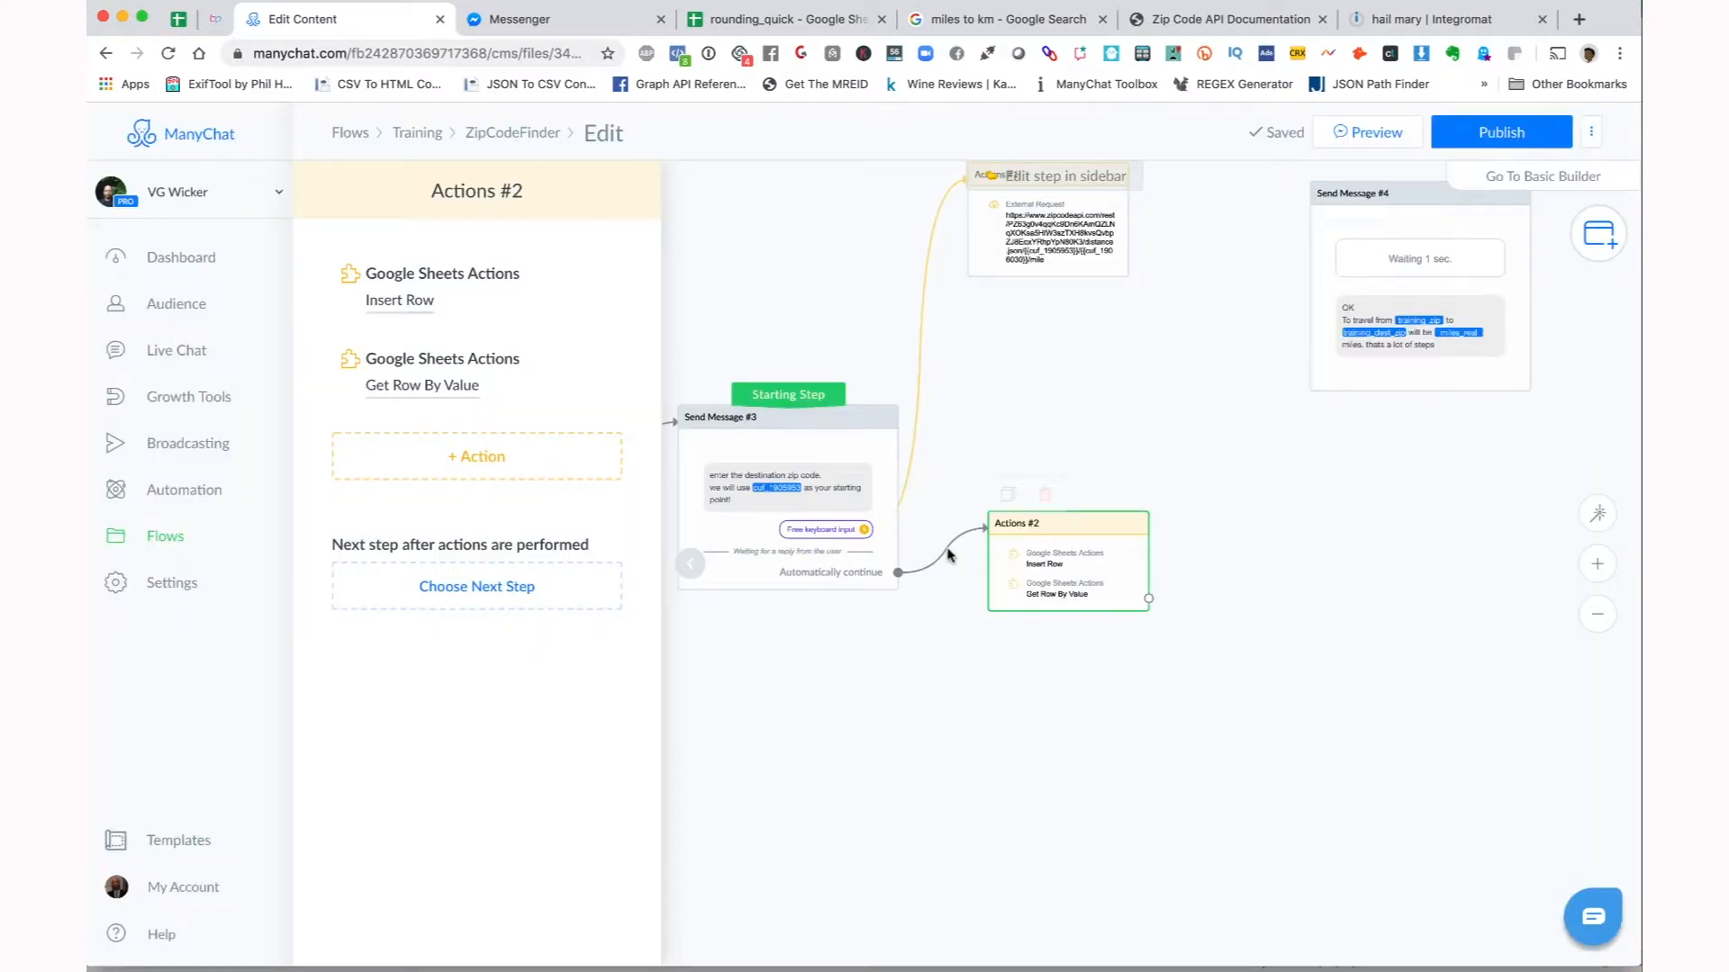
pyautogui.click(455, 388)
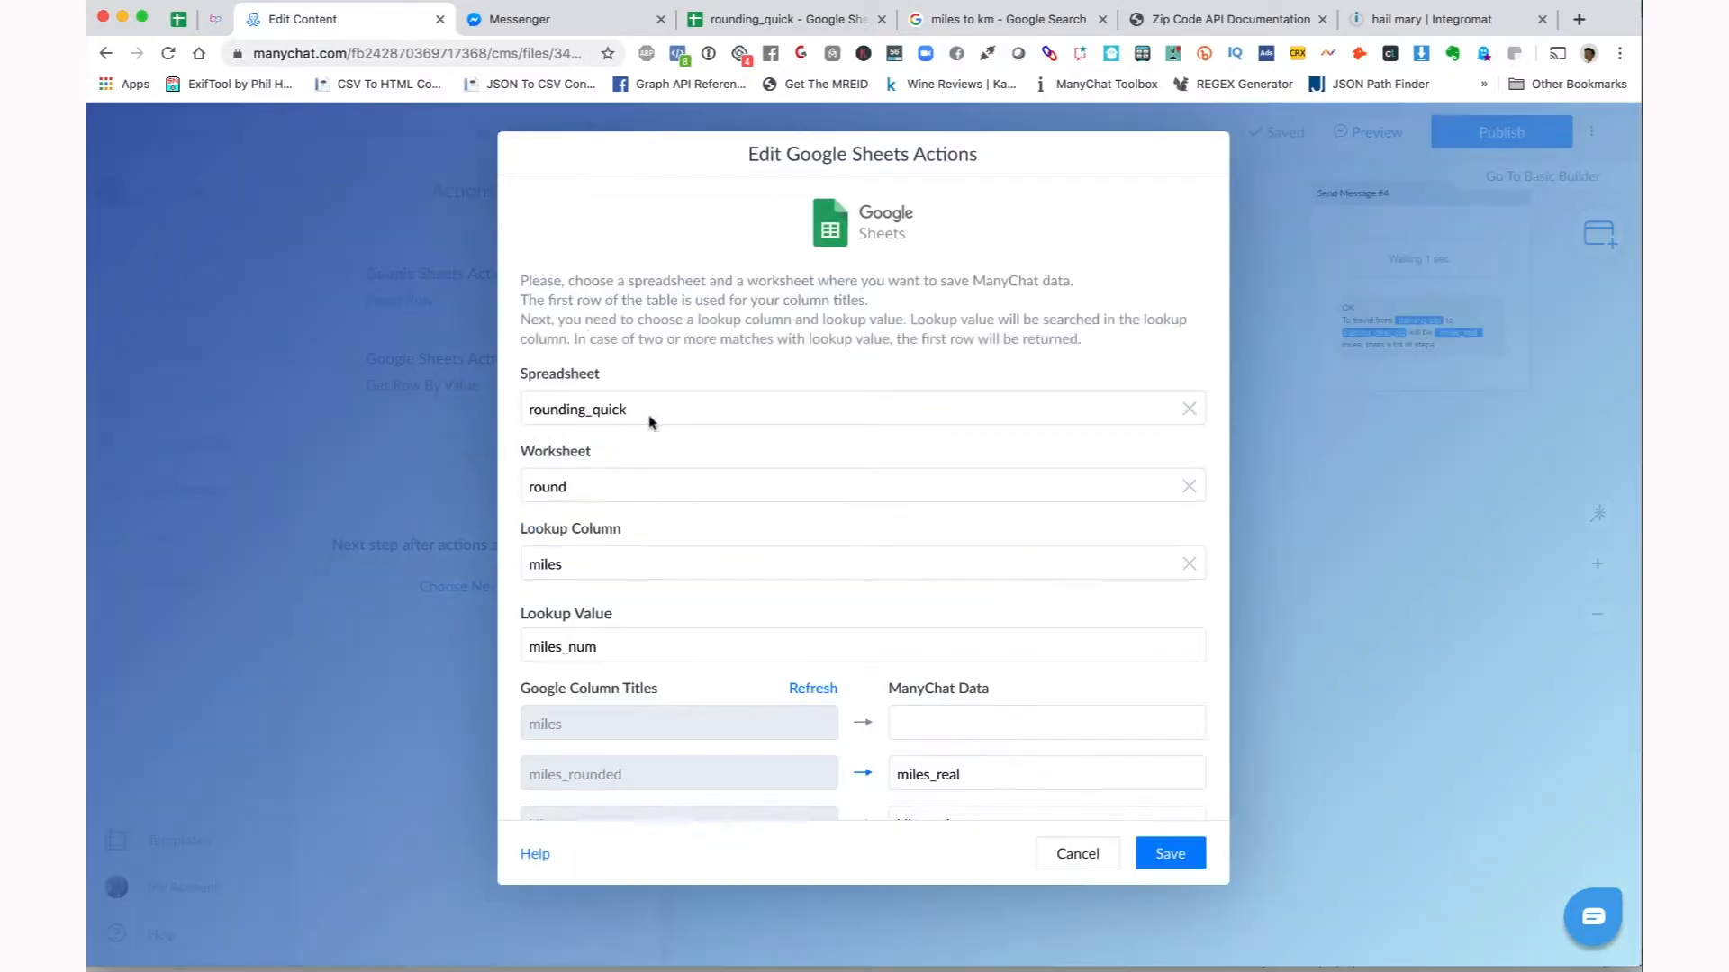
pyautogui.scroll(-3, 687, 637)
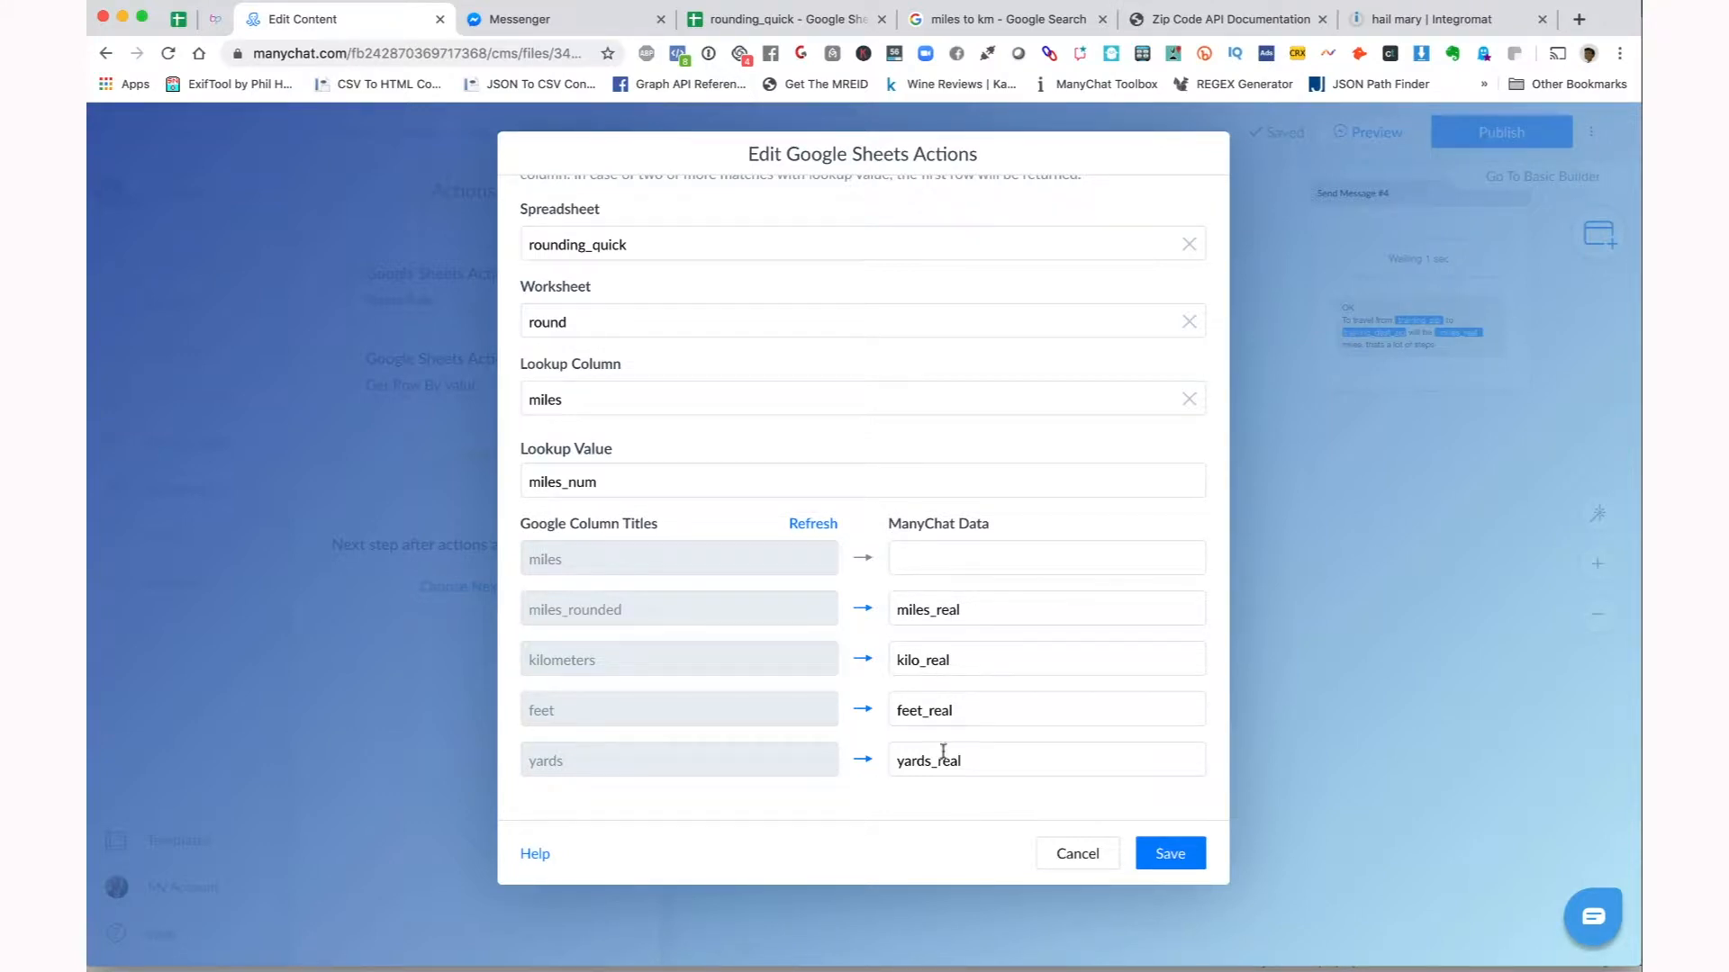
pyautogui.click(1075, 859)
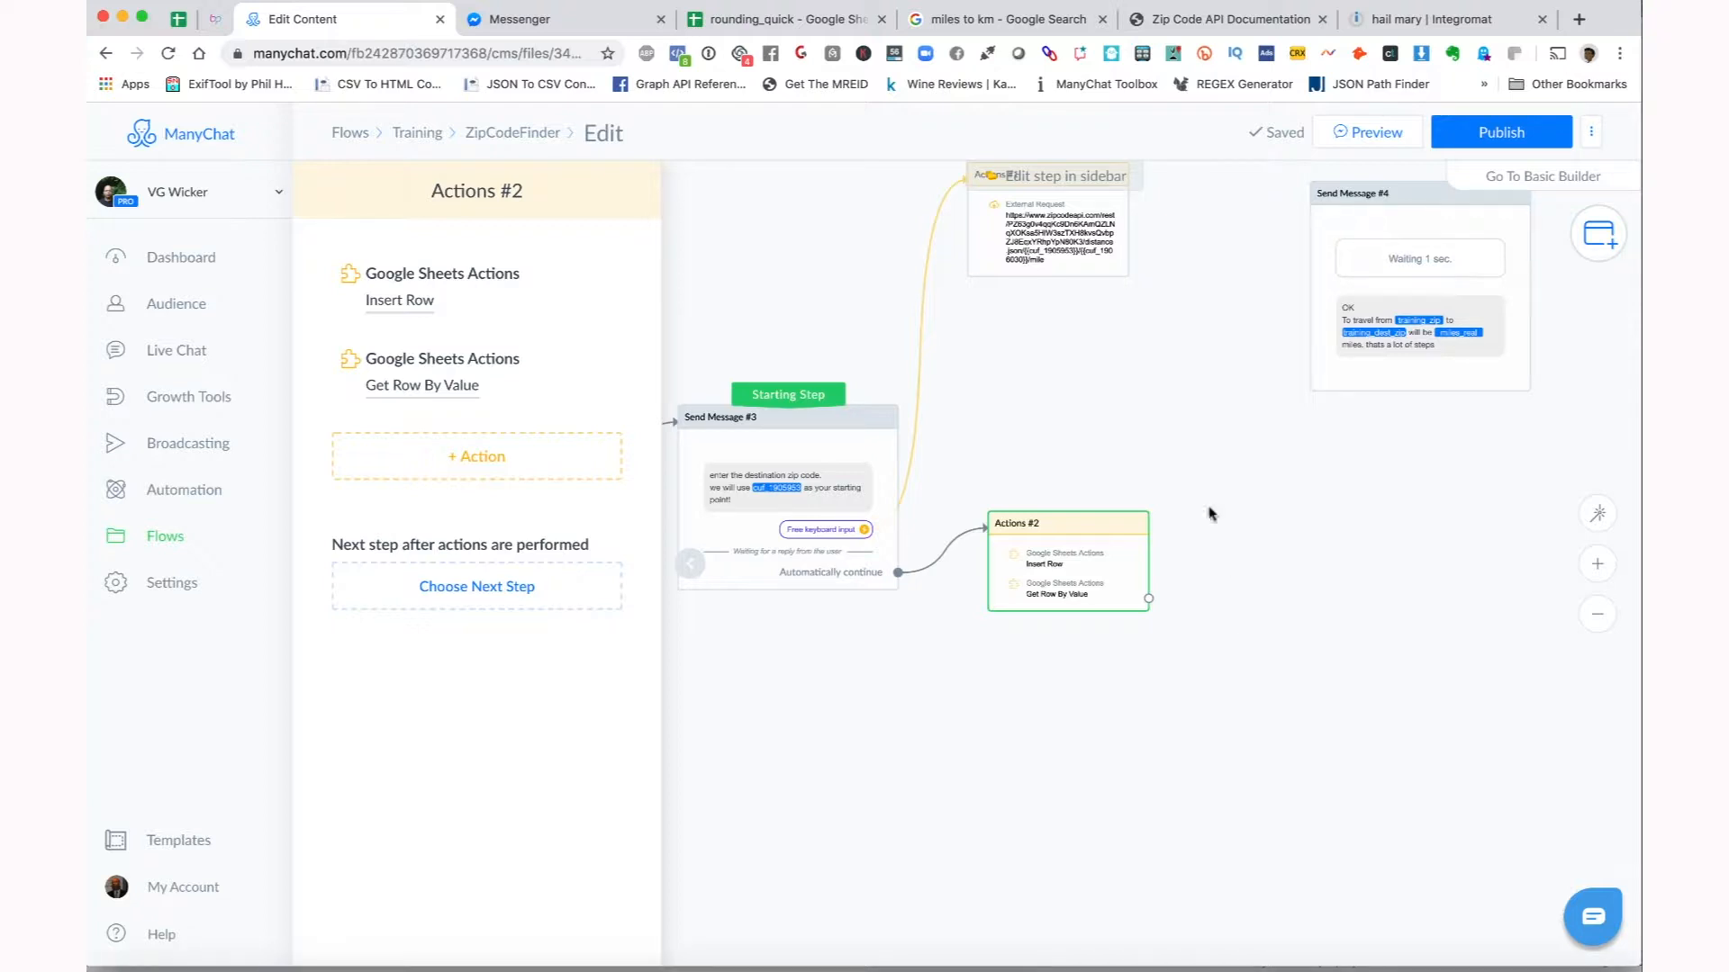
pyautogui.moveTo(1139, 415); pyautogui.dragTo(1148, 477)
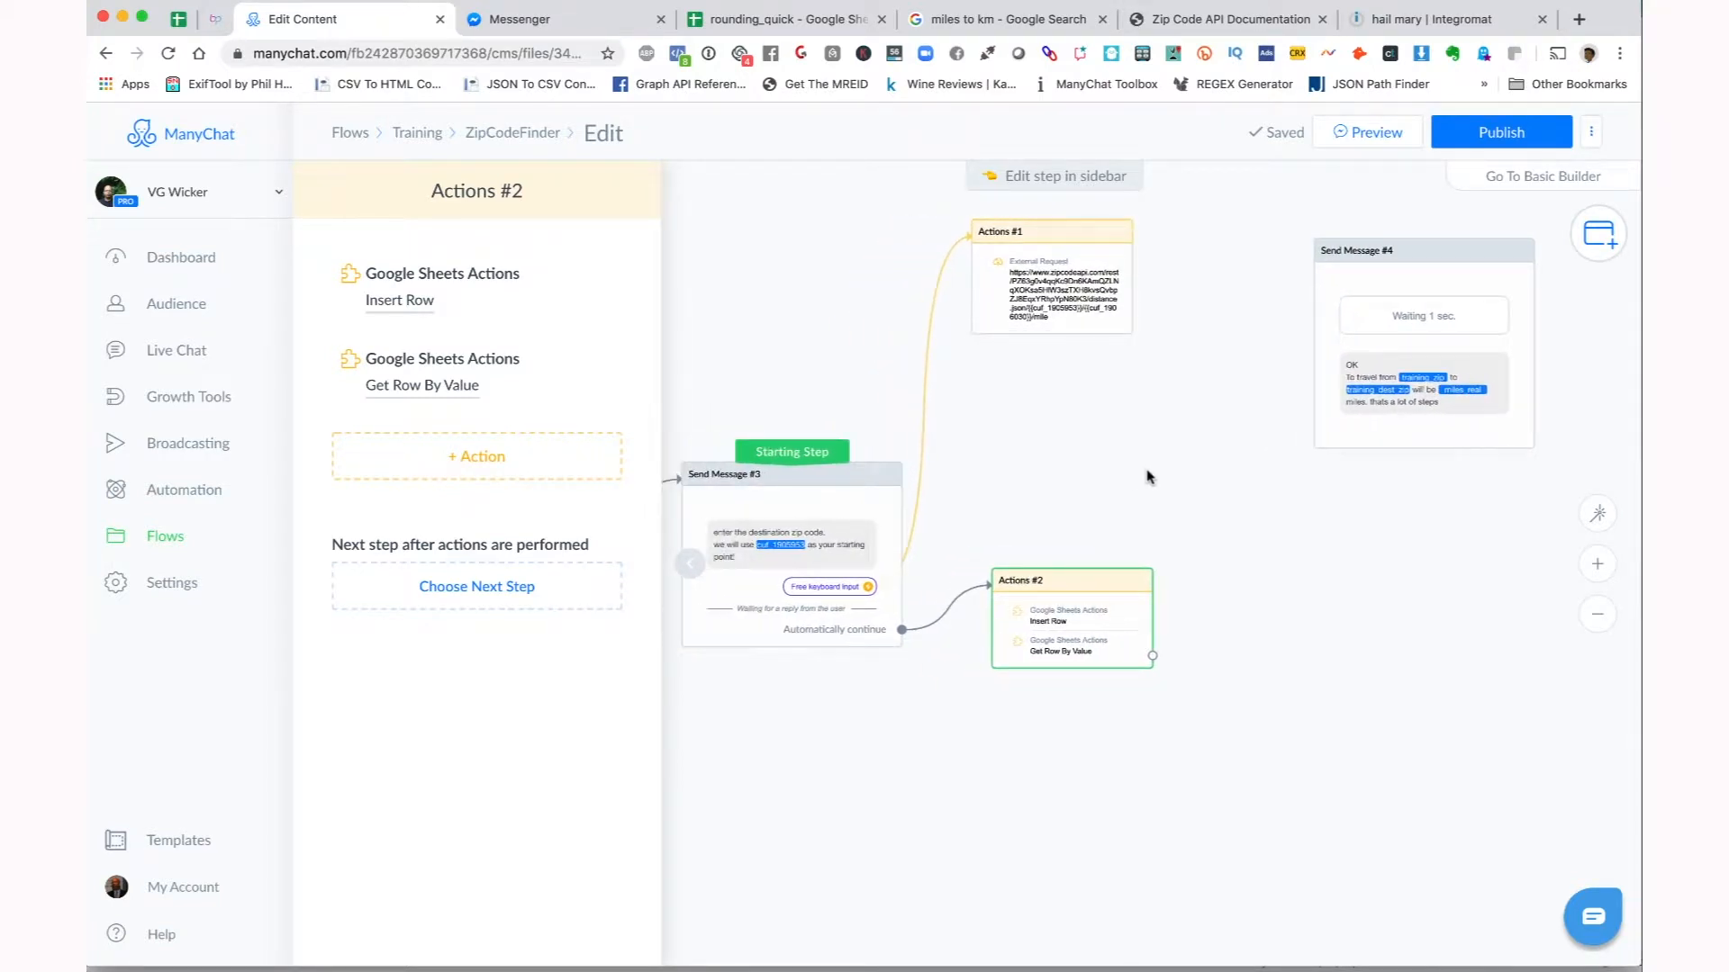
pyautogui.click(689, 563)
pyautogui.moveTo(806, 884)
pyautogui.mouseDown()
pyautogui.moveTo(1234, 818)
pyautogui.moveTo(782, 864)
pyautogui.mouseUp()
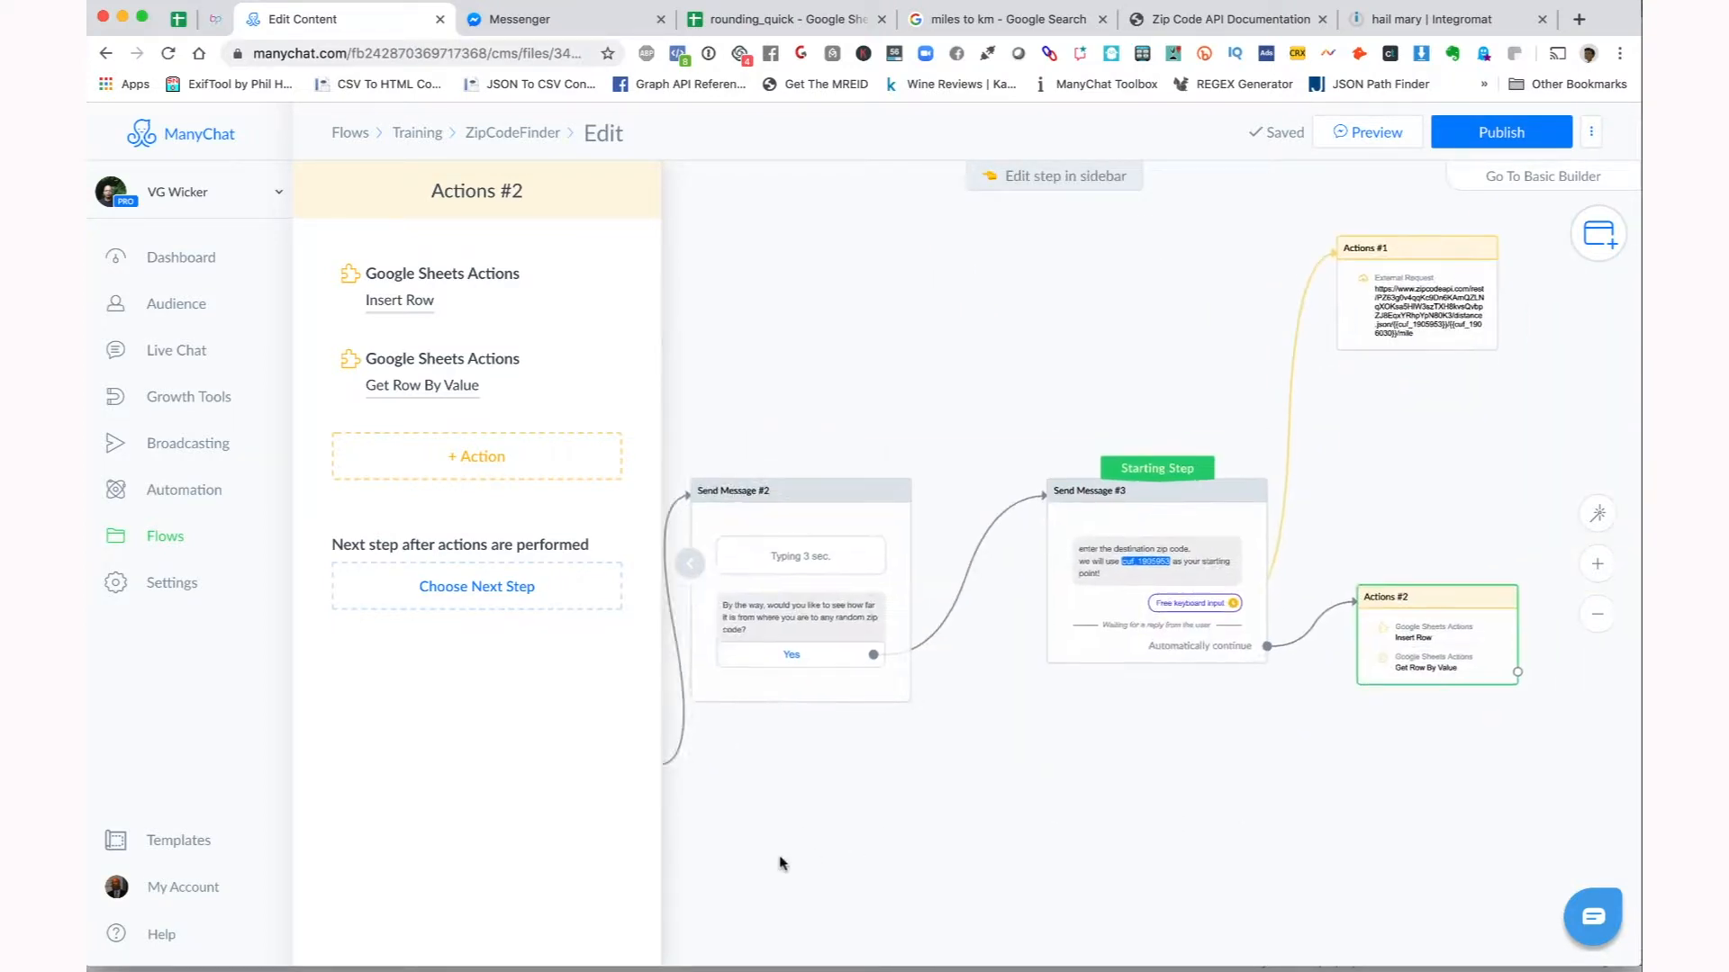
pyautogui.moveTo(989, 855); pyautogui.dragTo(783, 837)
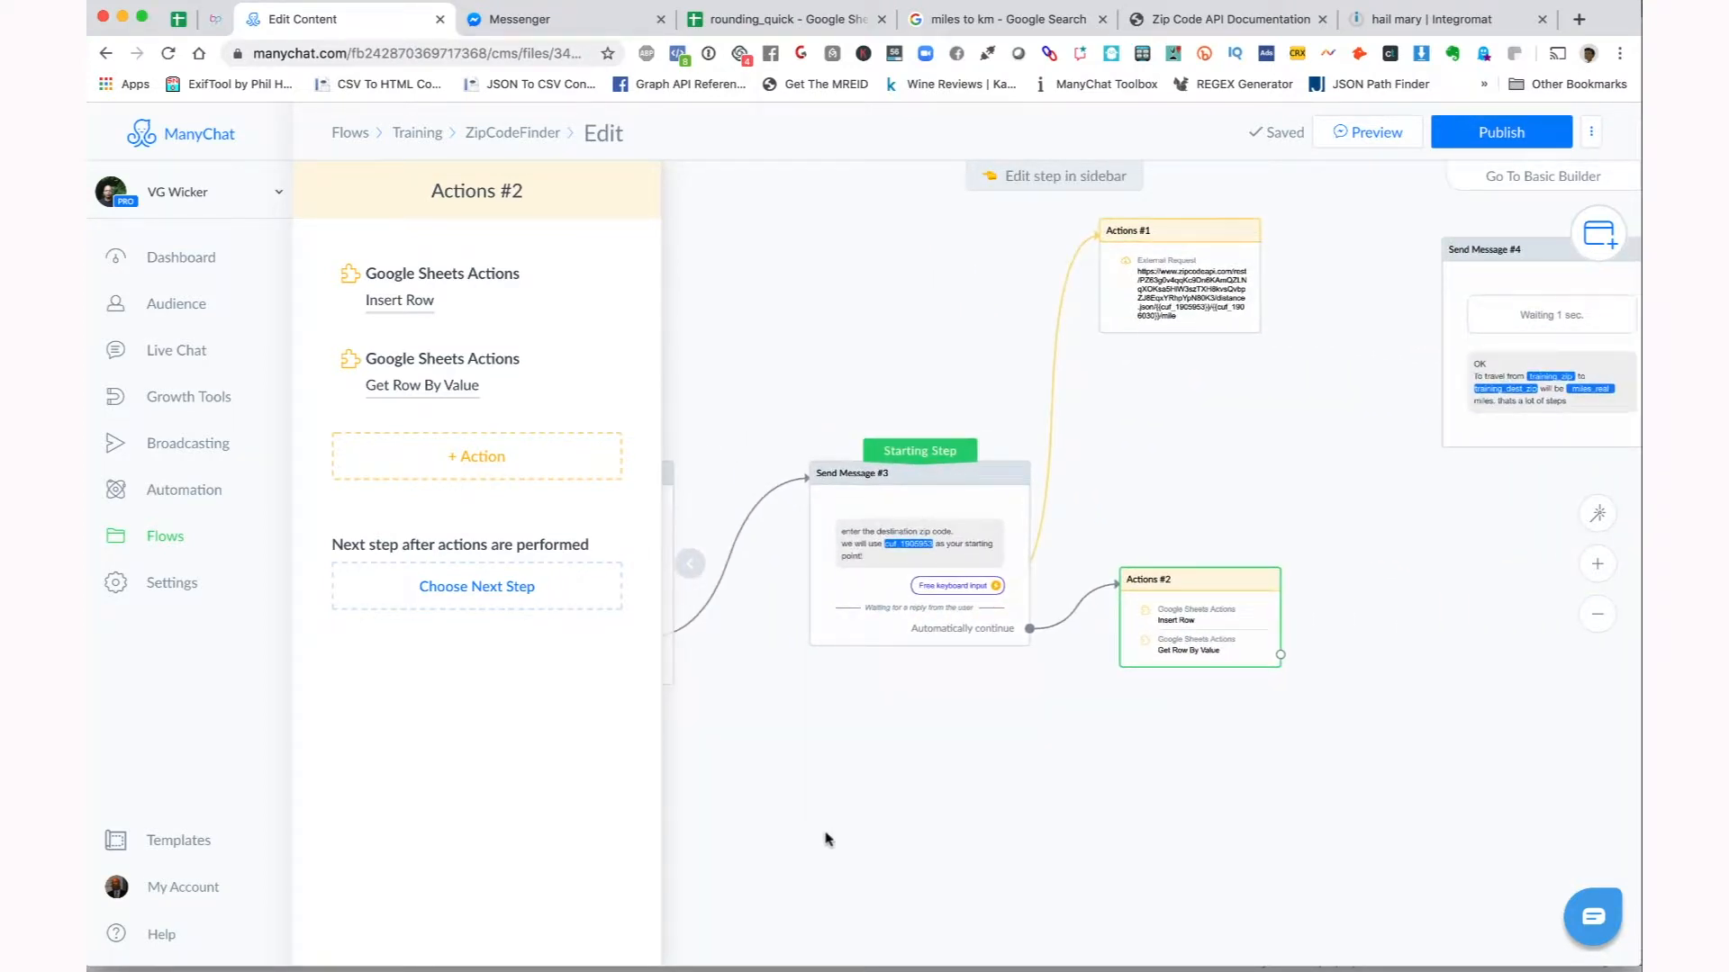
pyautogui.moveTo(1116, 836); pyautogui.dragTo(855, 829)
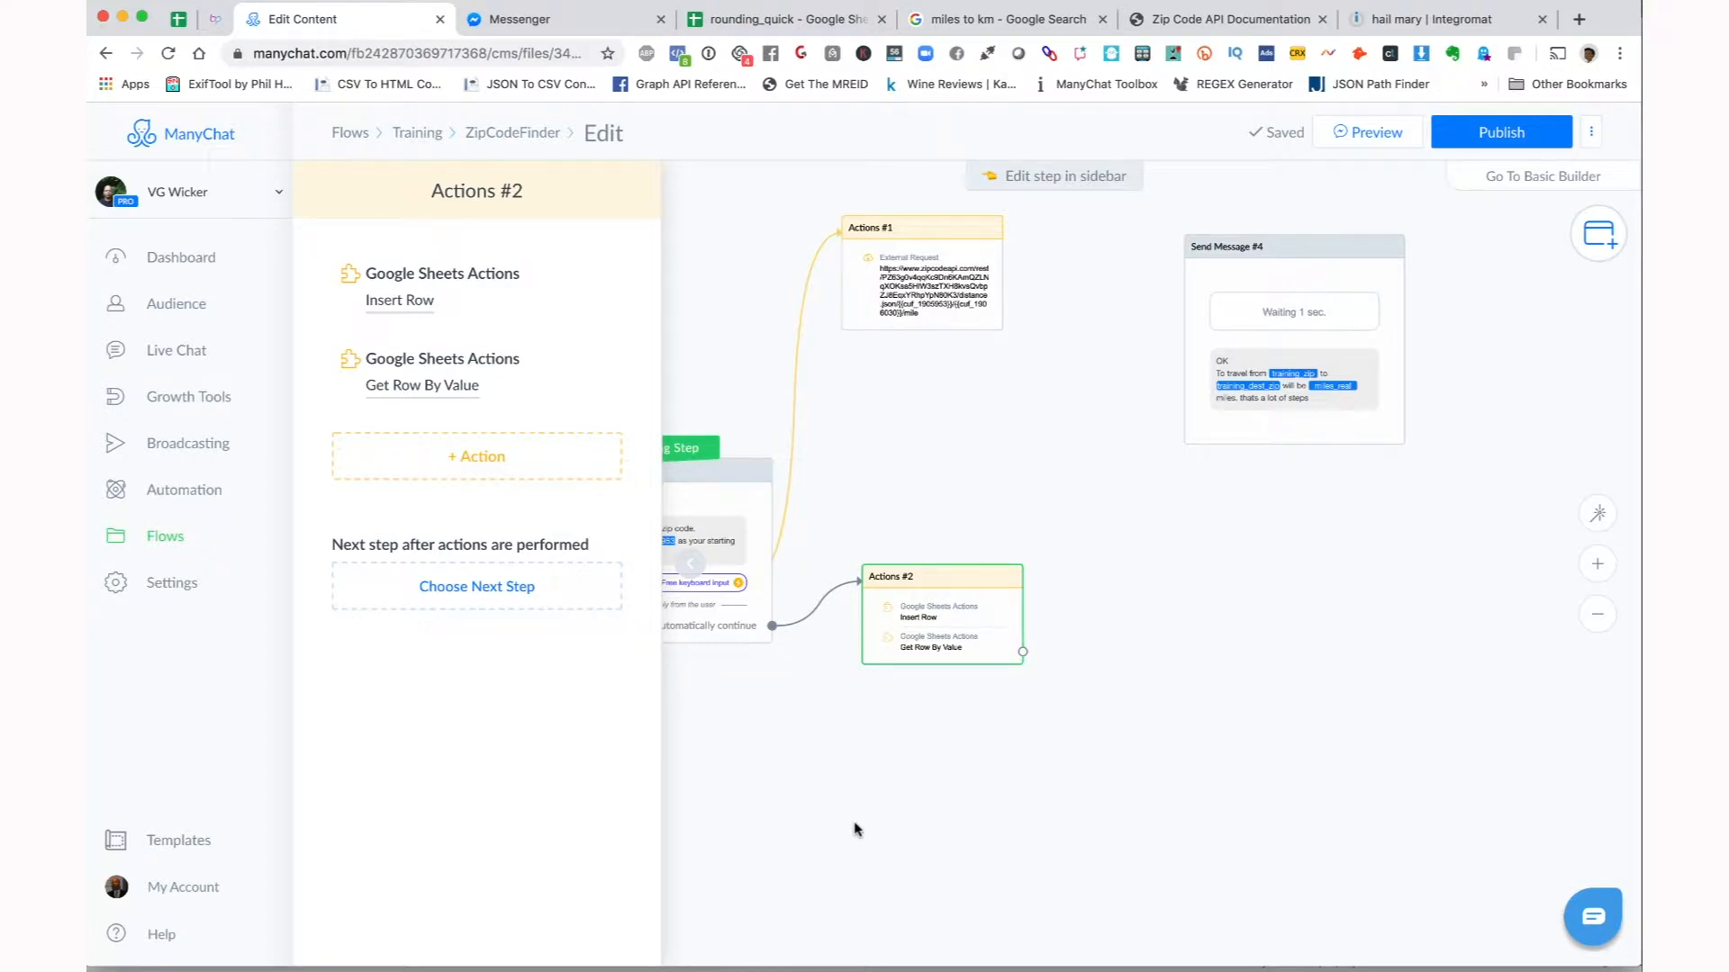
pyautogui.moveTo(871, 803); pyautogui.dragTo(1036, 671)
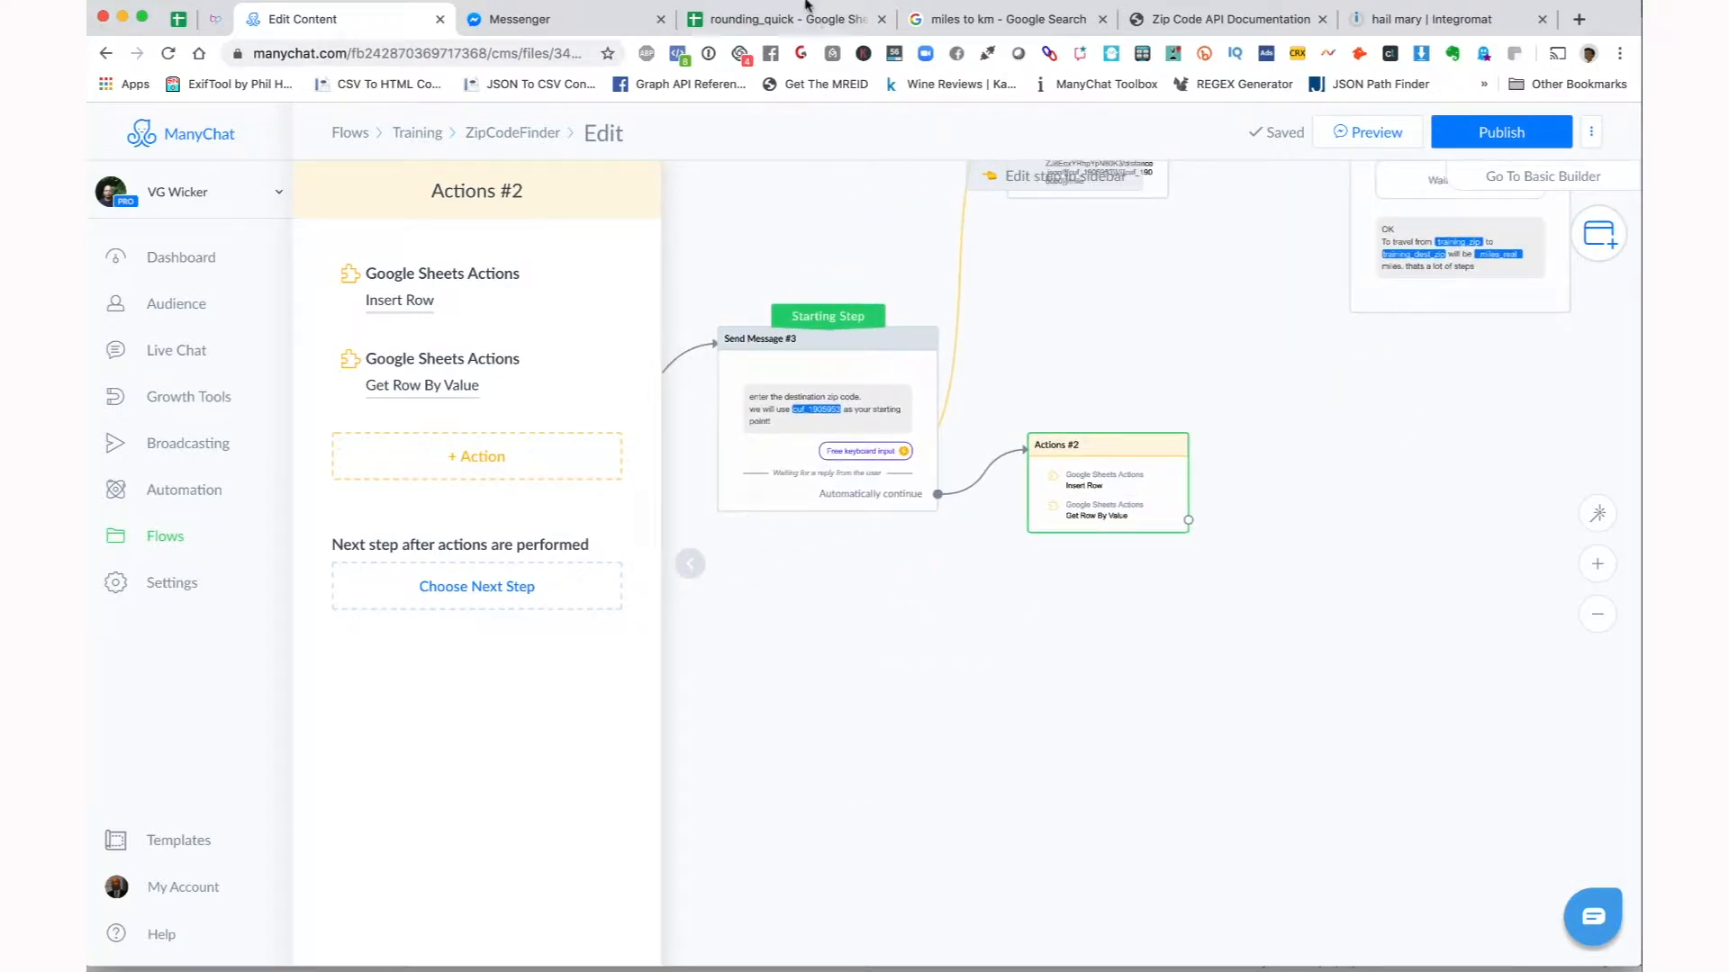
pyautogui.moveTo(1327, 489); pyautogui.dragTo(1072, 616)
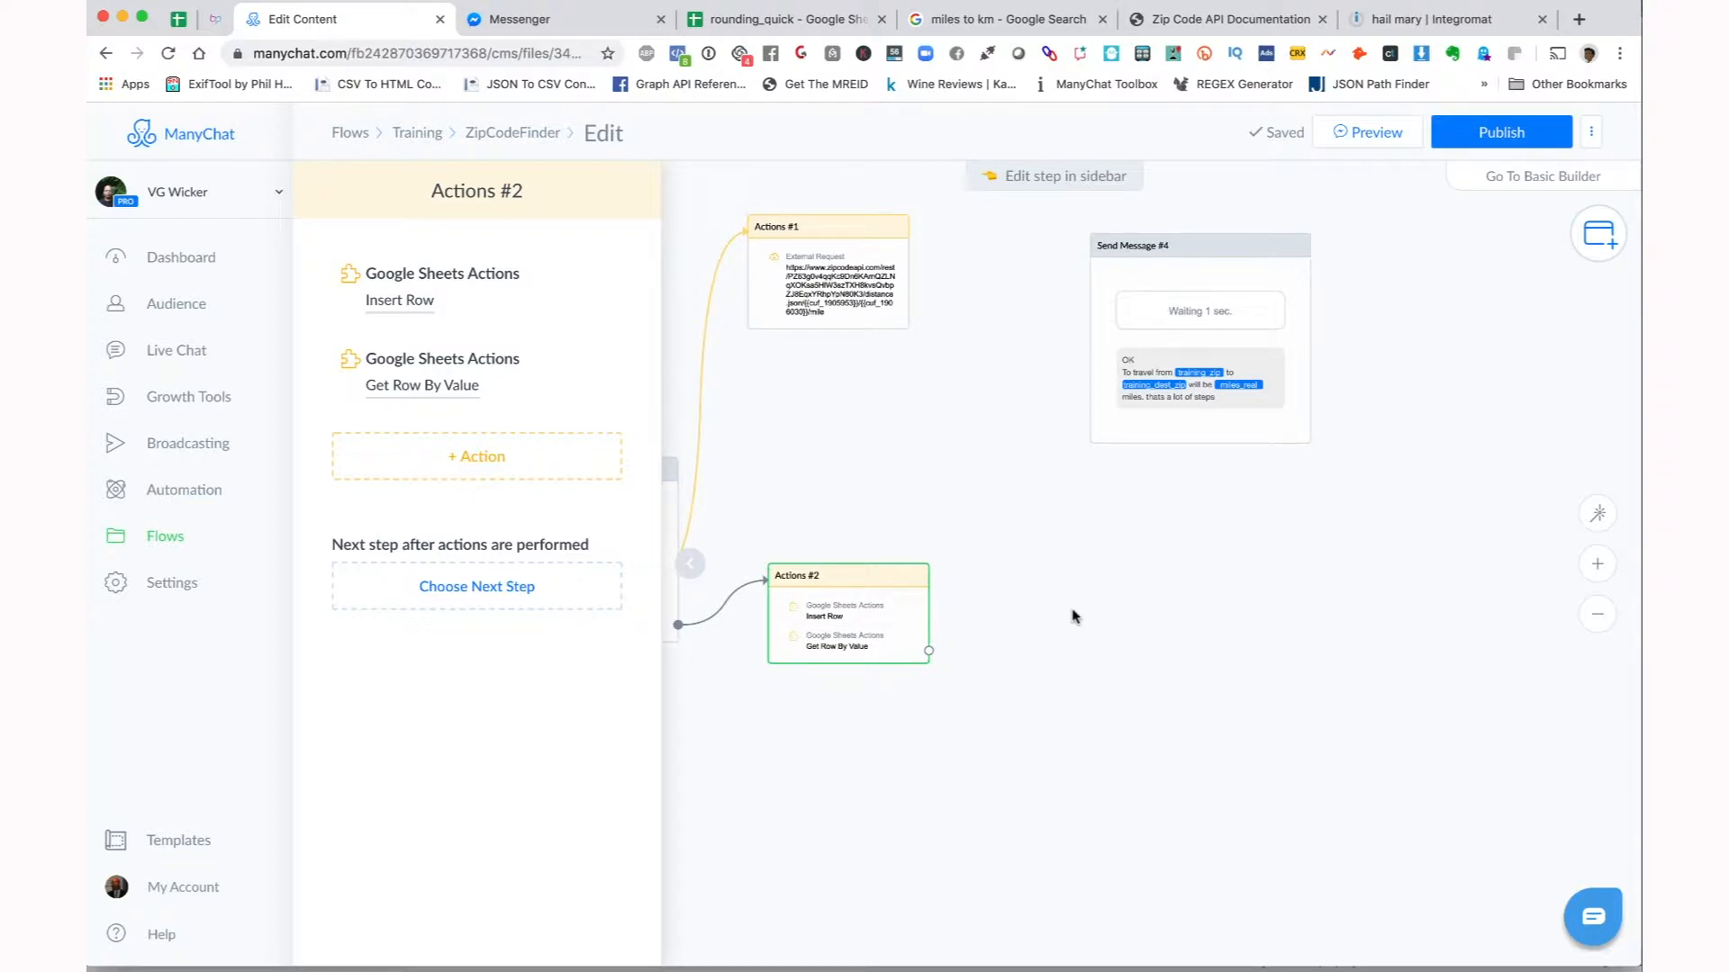
pyautogui.moveTo(1072, 616); pyautogui.dragTo(1162, 613)
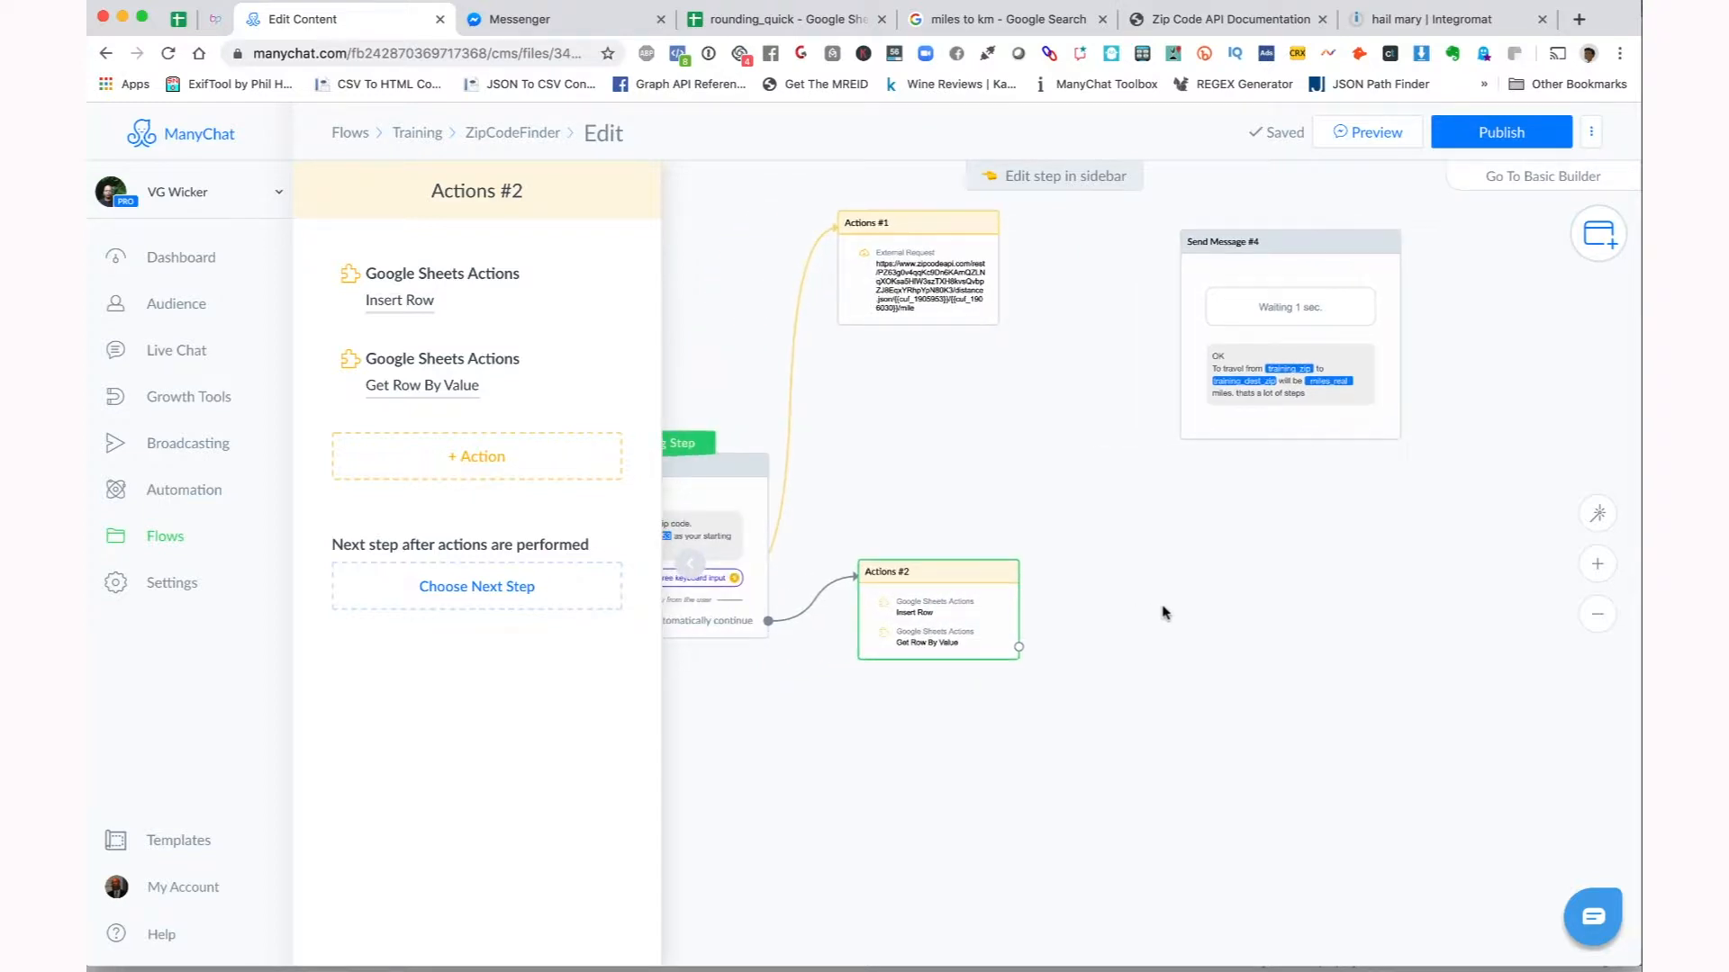
# - Review the modules of the hail mary scenario in Integromat alongside the miles column in the raw sheet of rounding_quick
pyautogui.click(1415, 25)
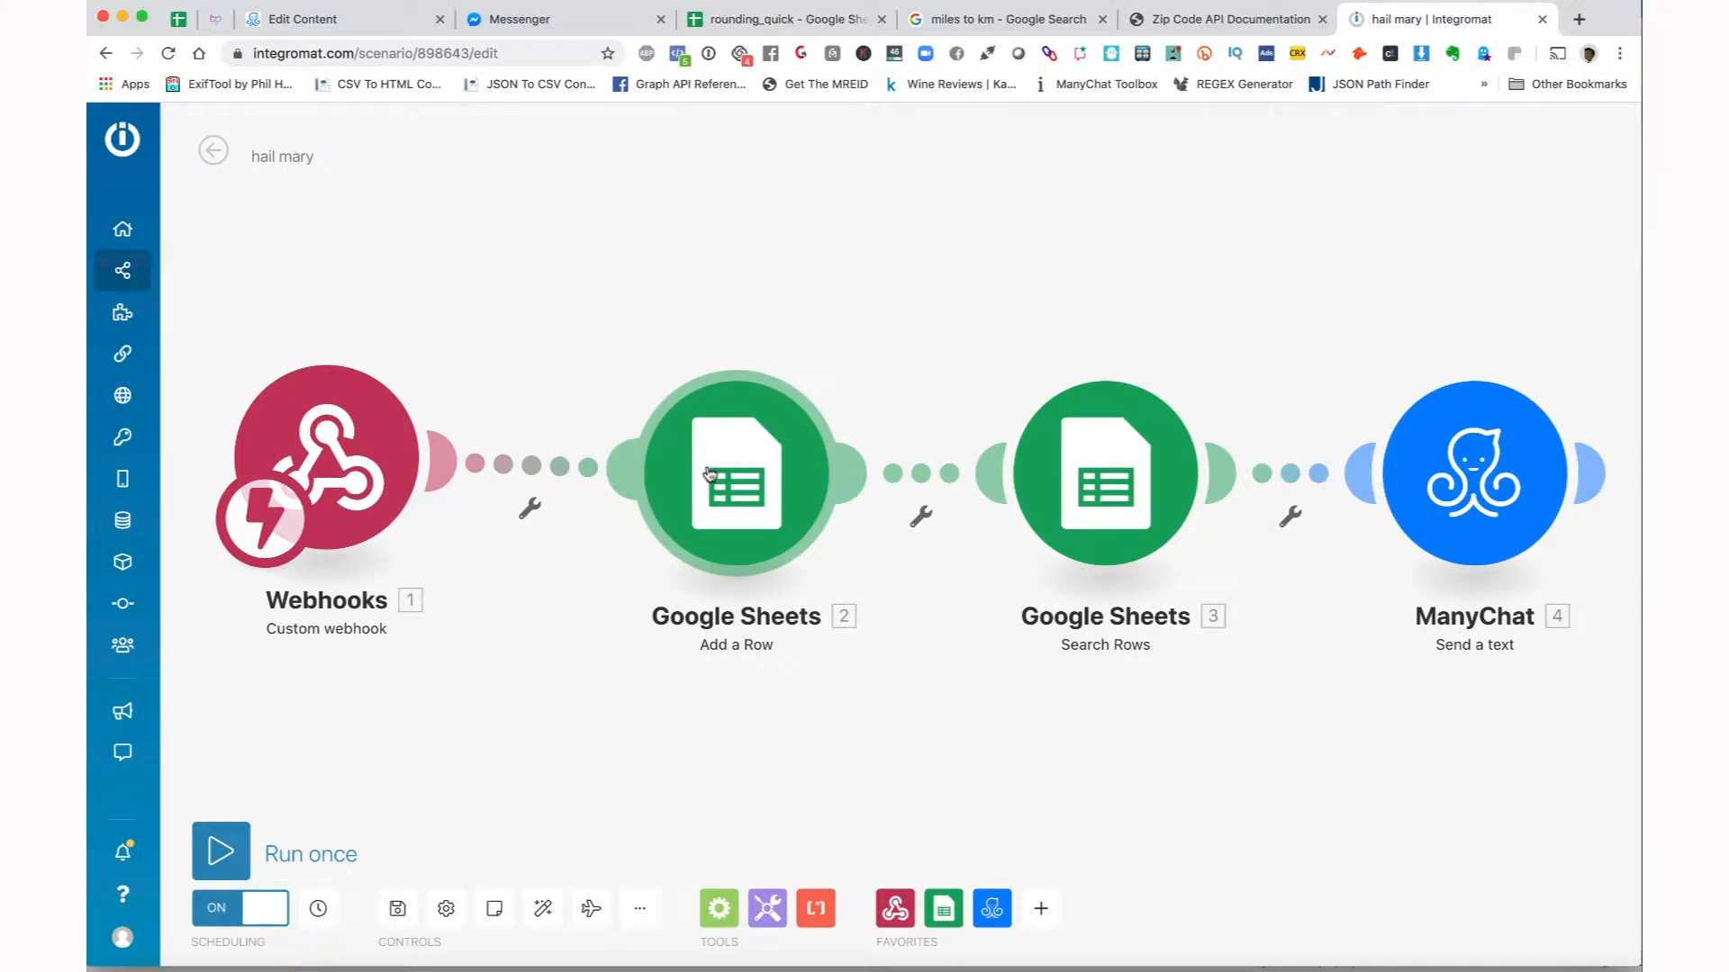
pyautogui.click(770, 21)
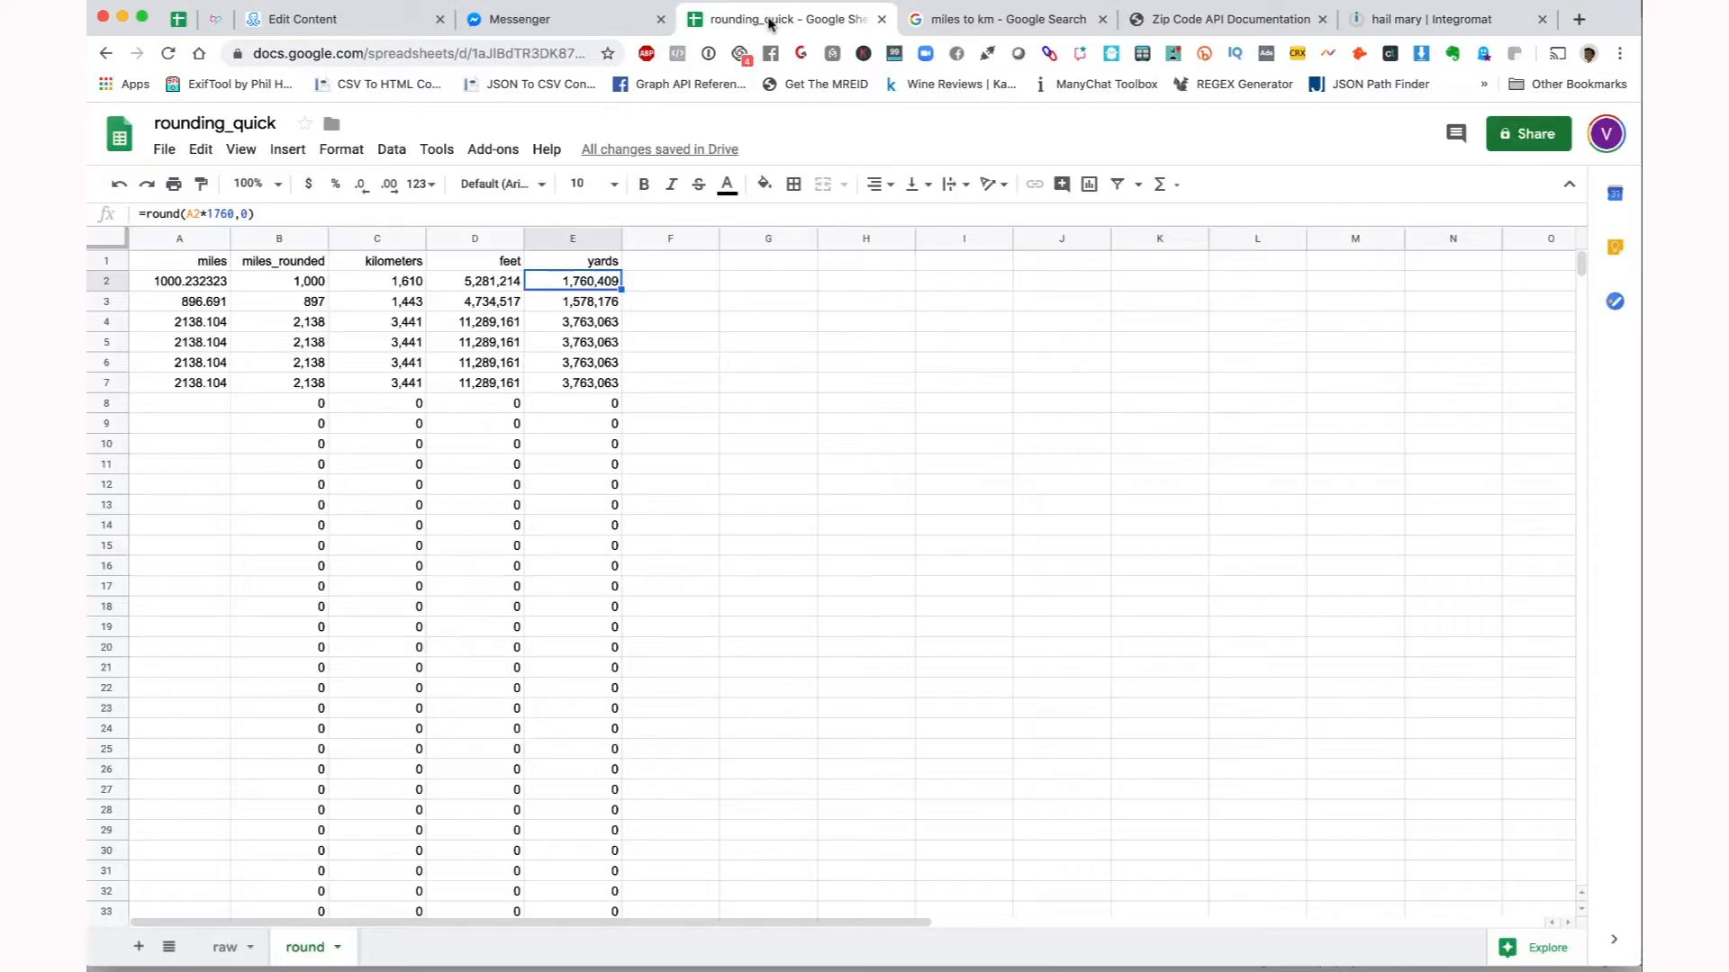
pyautogui.click(224, 947)
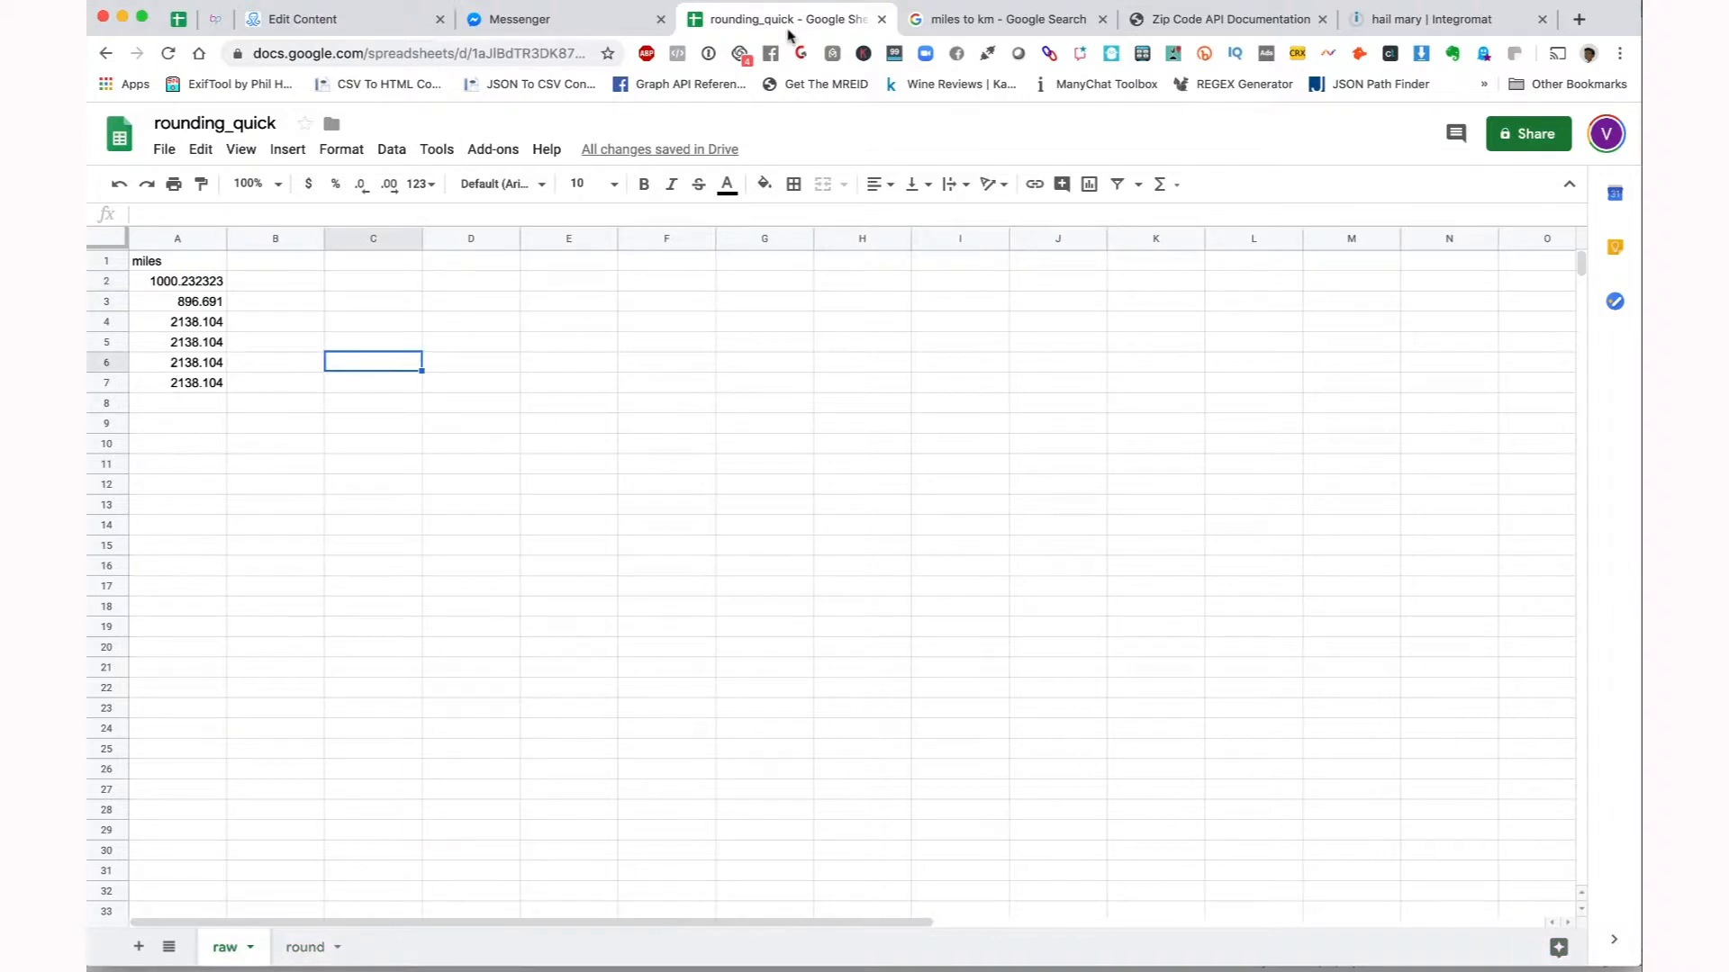
pyautogui.click(1464, 23)
pyautogui.moveTo(1216, 610); pyautogui.dragTo(957, 661)
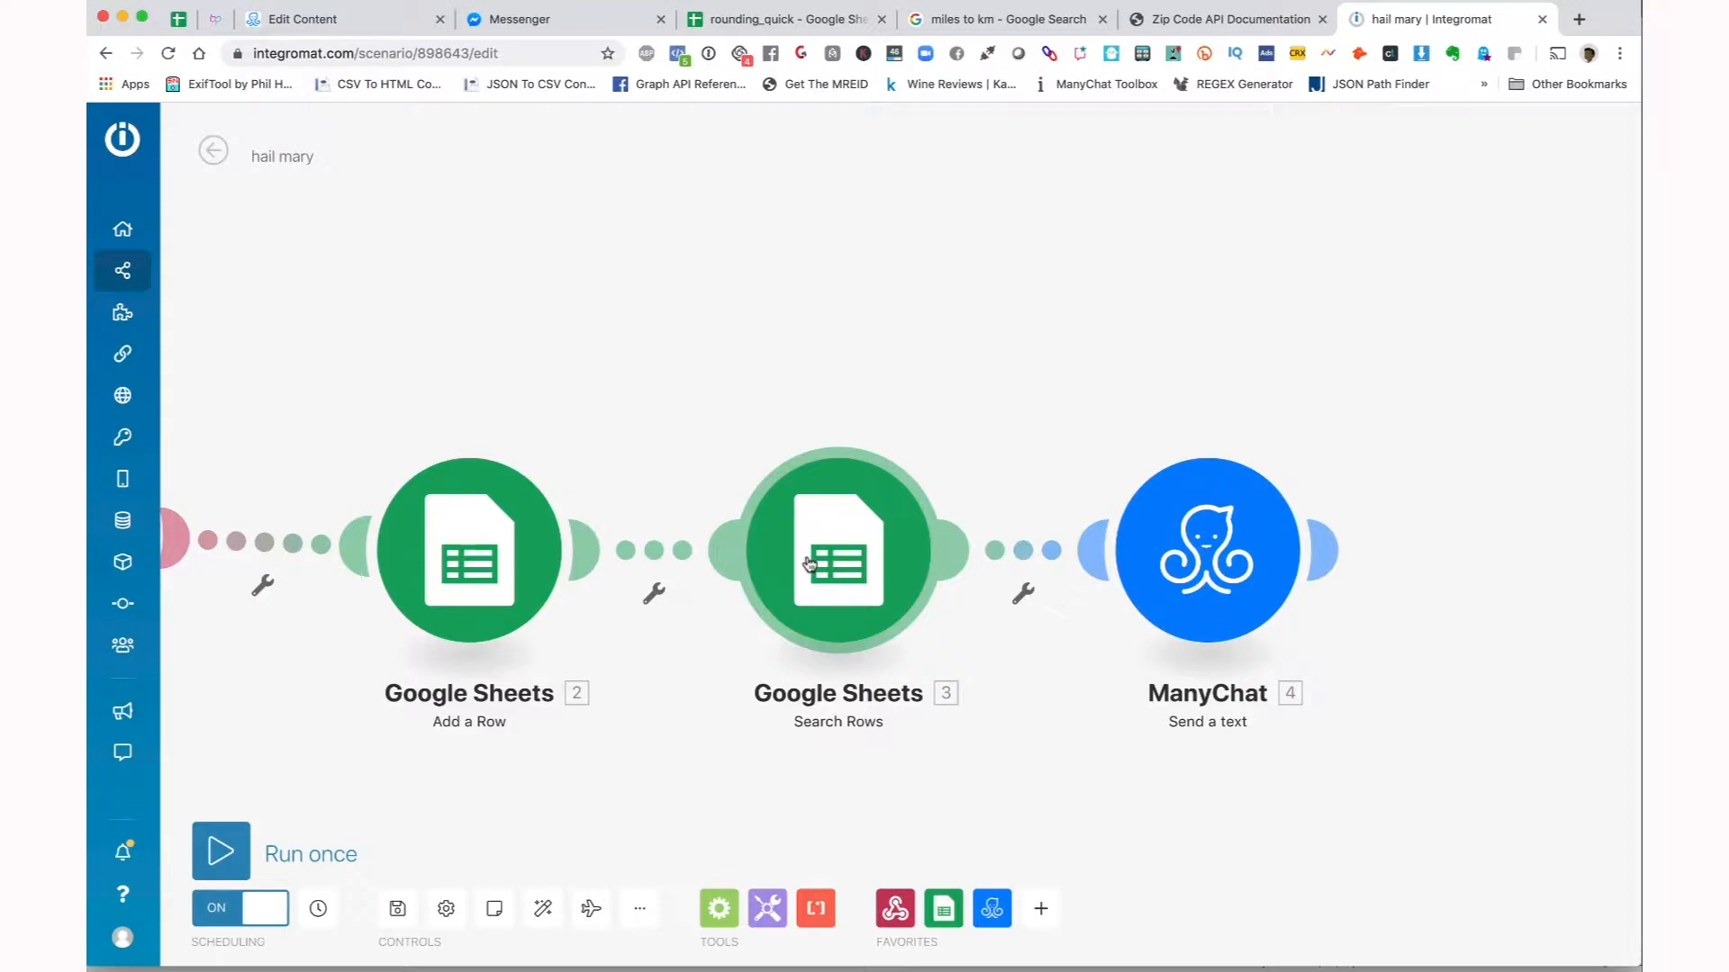
# - Examine the message text of the ManyChat Send a text module, including its formatNumber and parseNumber expressions
pyautogui.click(1224, 566)
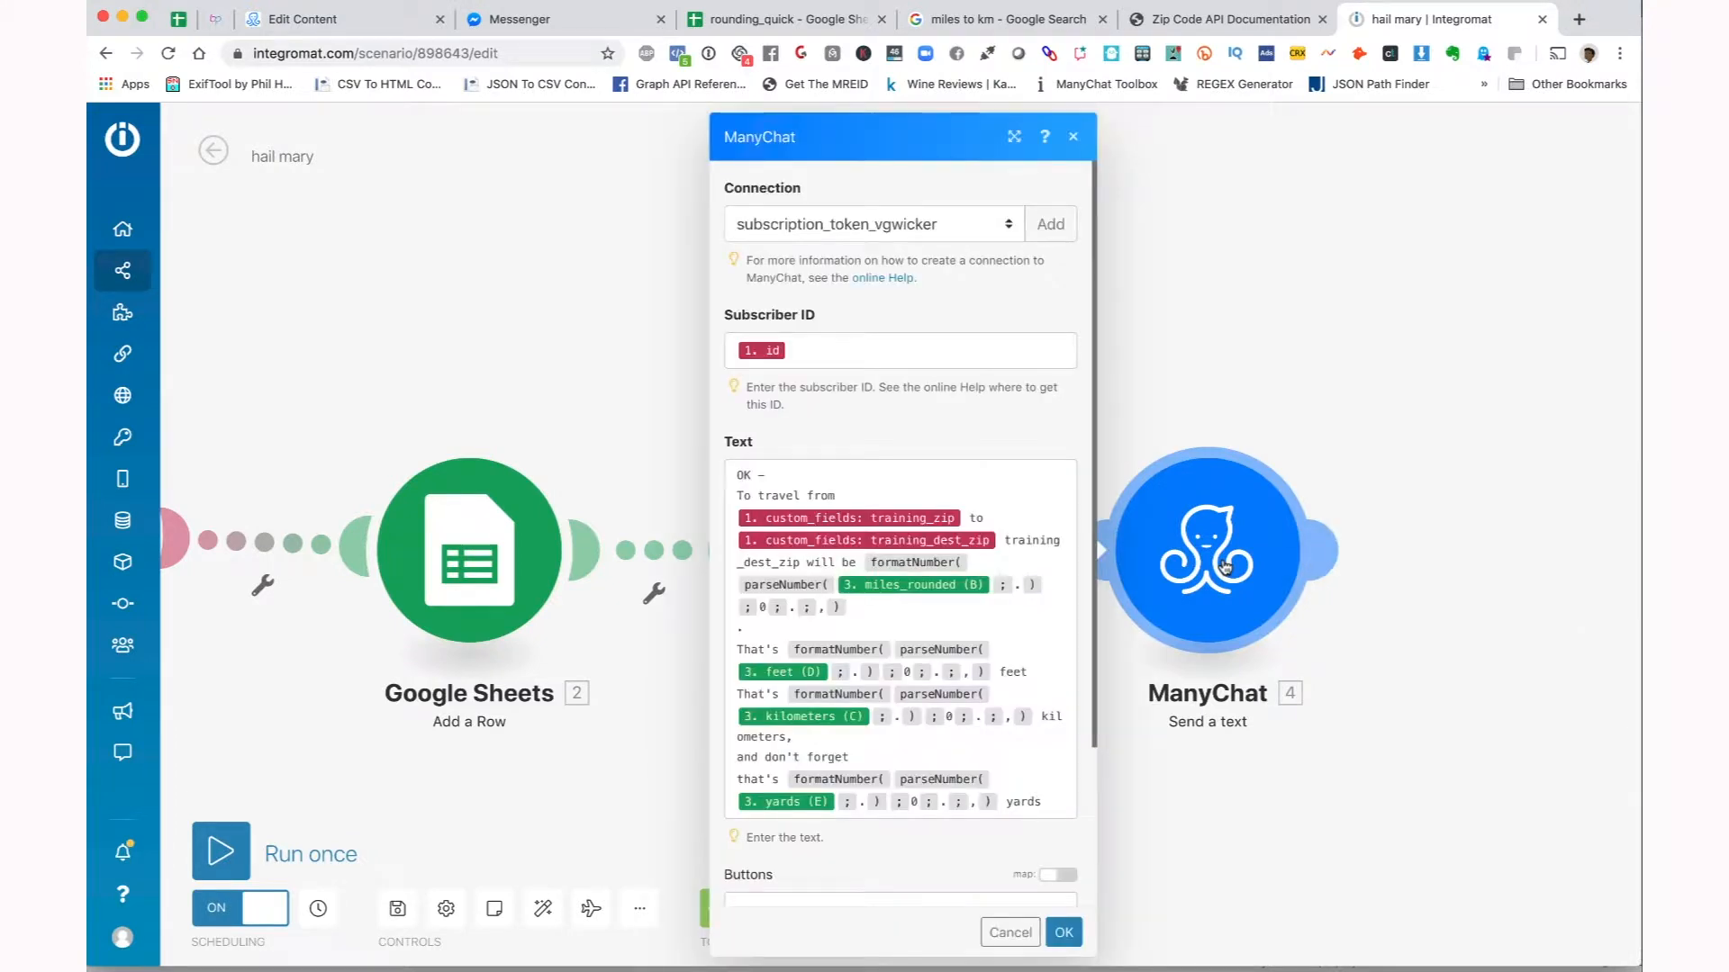
pyautogui.scroll(-3, 984, 674)
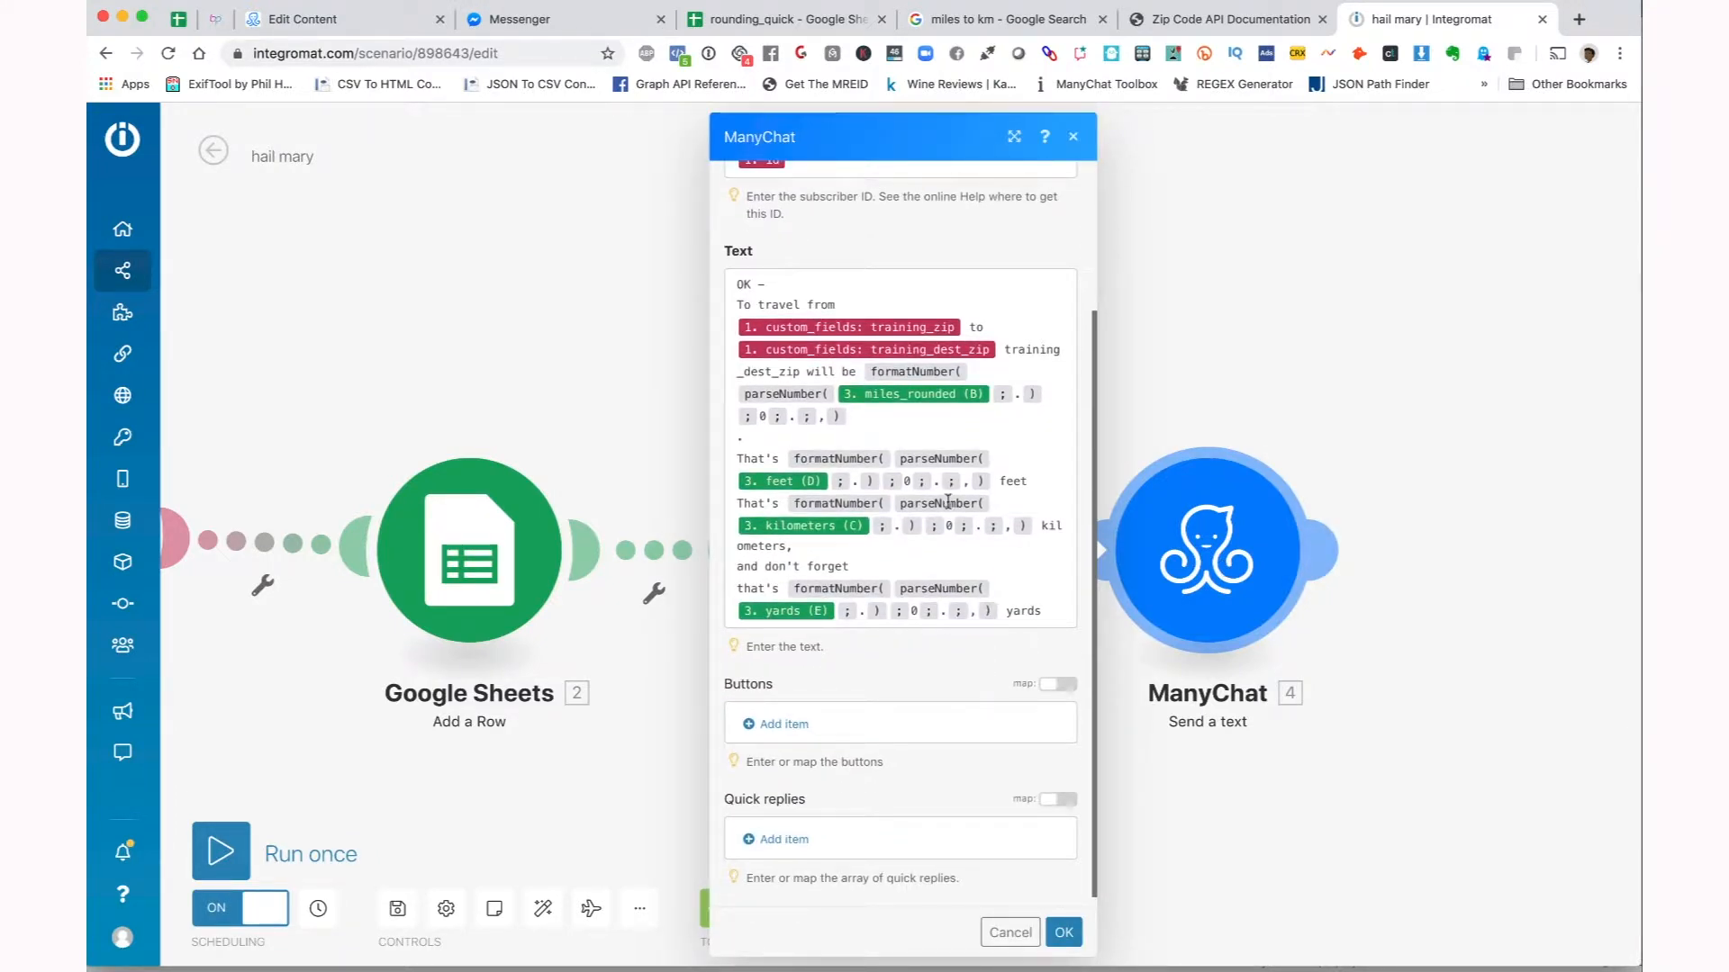
pyautogui.moveTo(939, 394)
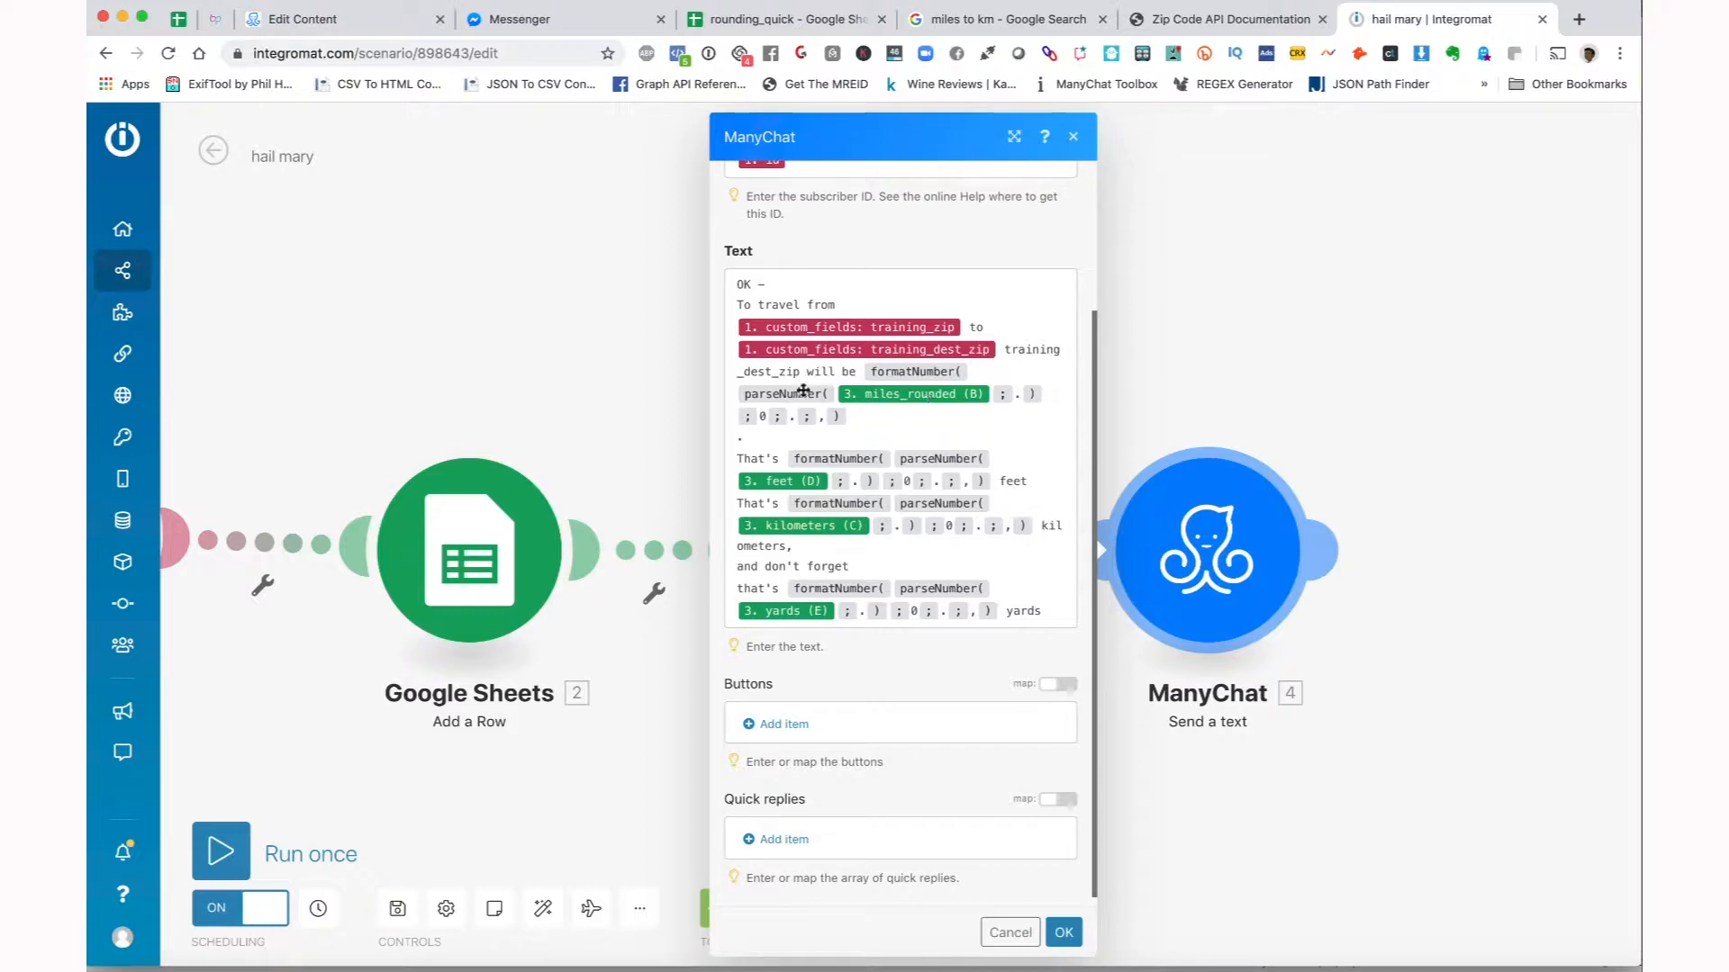
pyautogui.moveTo(790, 395)
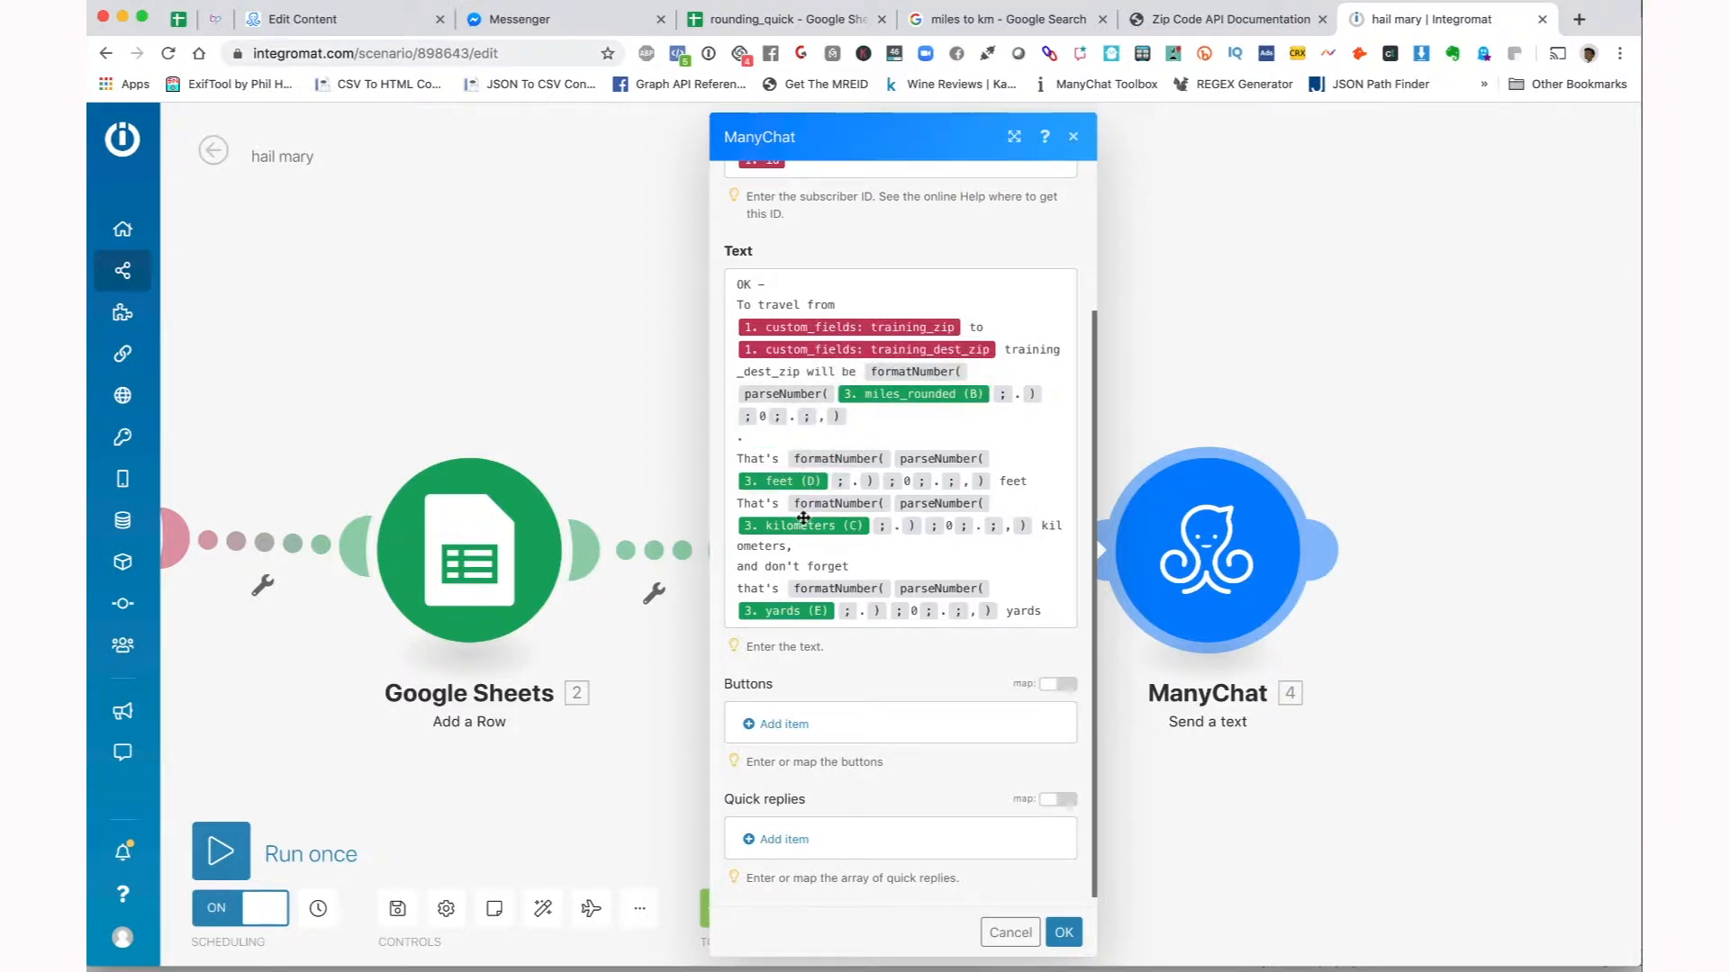
pyautogui.scroll(-1, 801, 584)
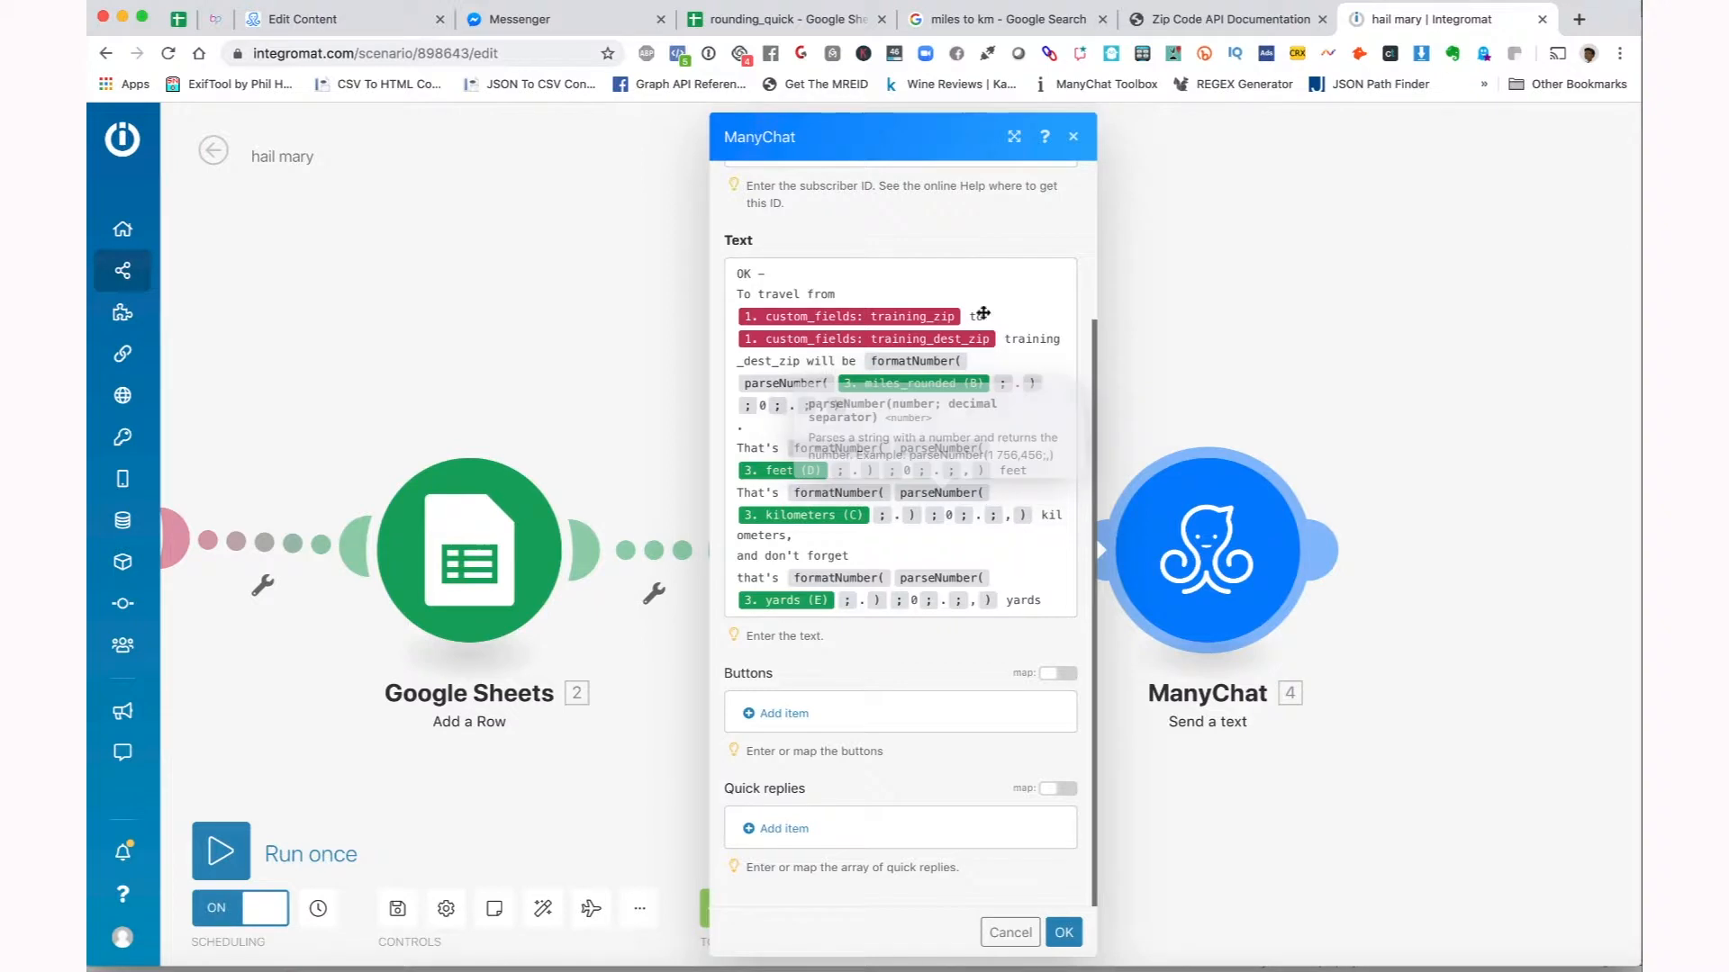
# - Look up the parseNumber and formatNumber math functions available for the message text, and close the ManyChat module settings
pyautogui.click(933, 411)
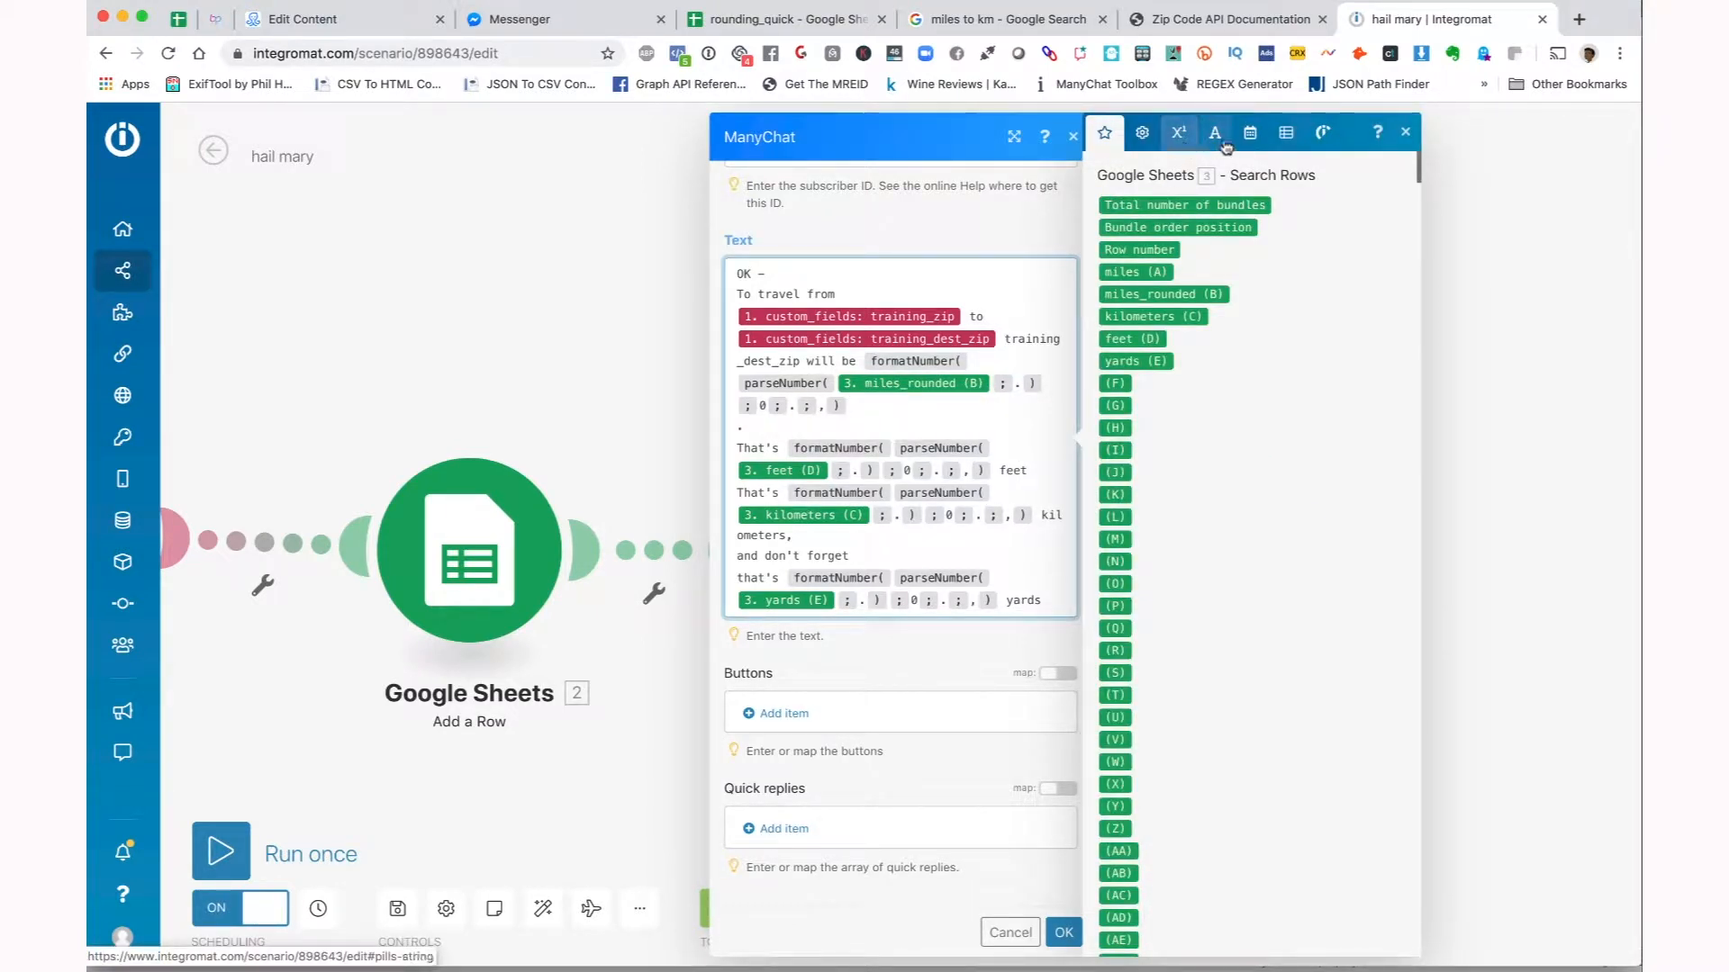
pyautogui.click(1180, 137)
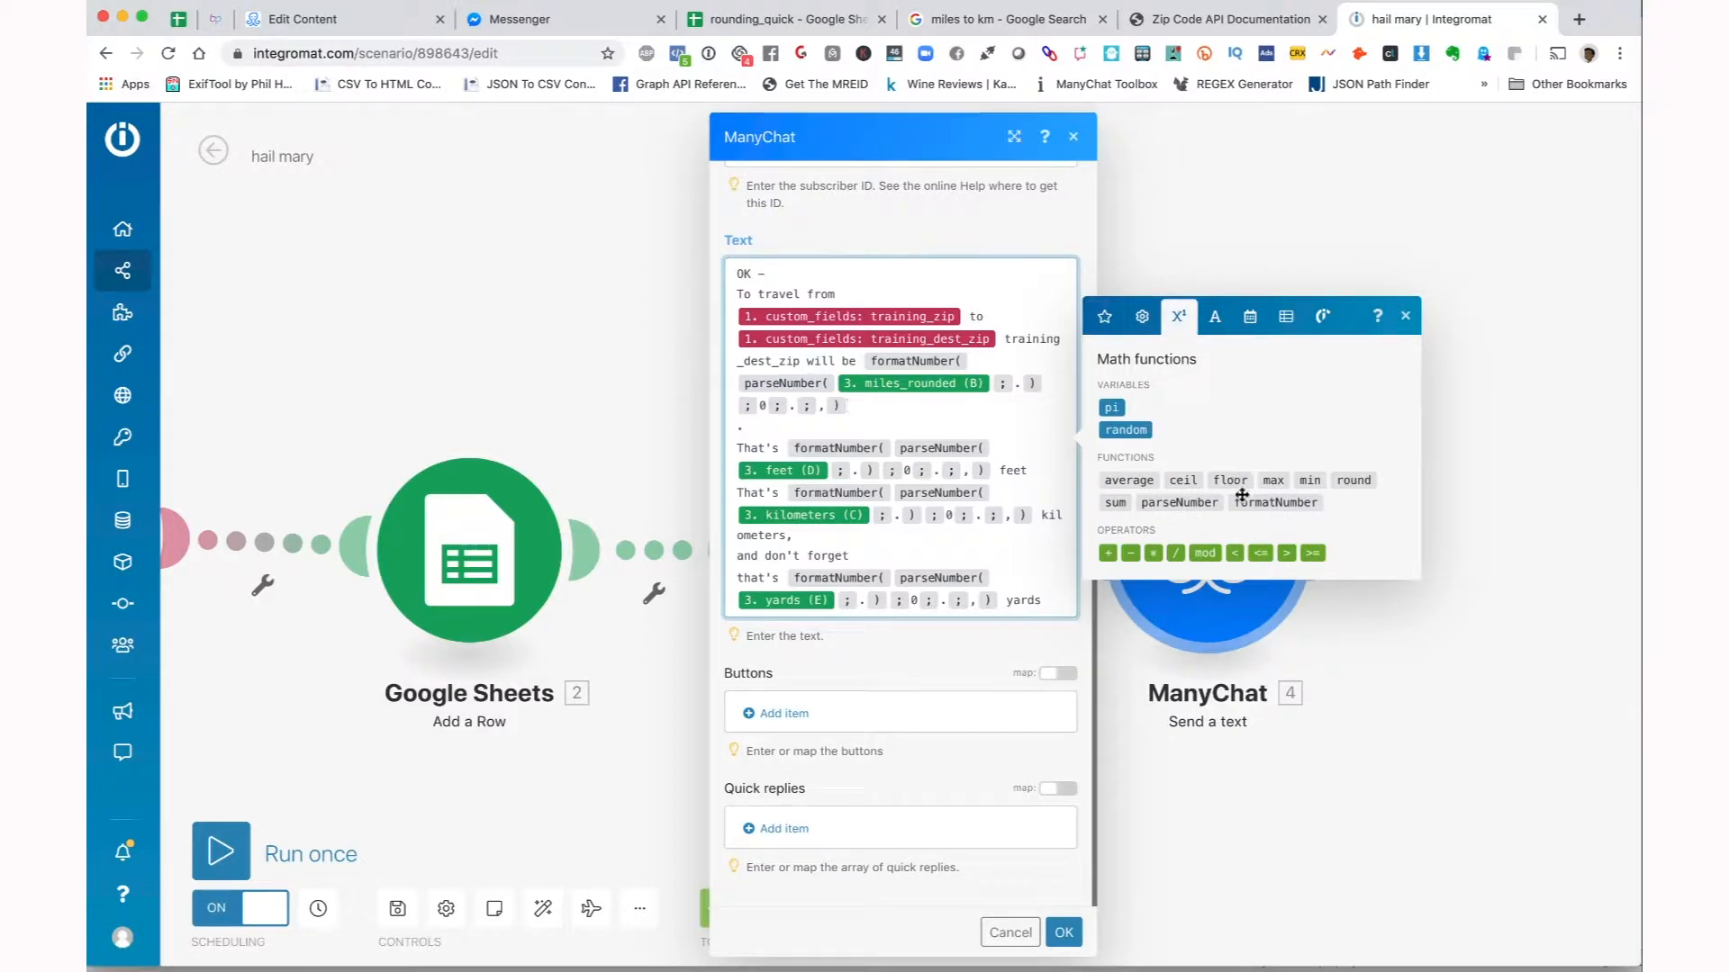
pyautogui.moveTo(1250, 502)
pyautogui.moveTo(1188, 505)
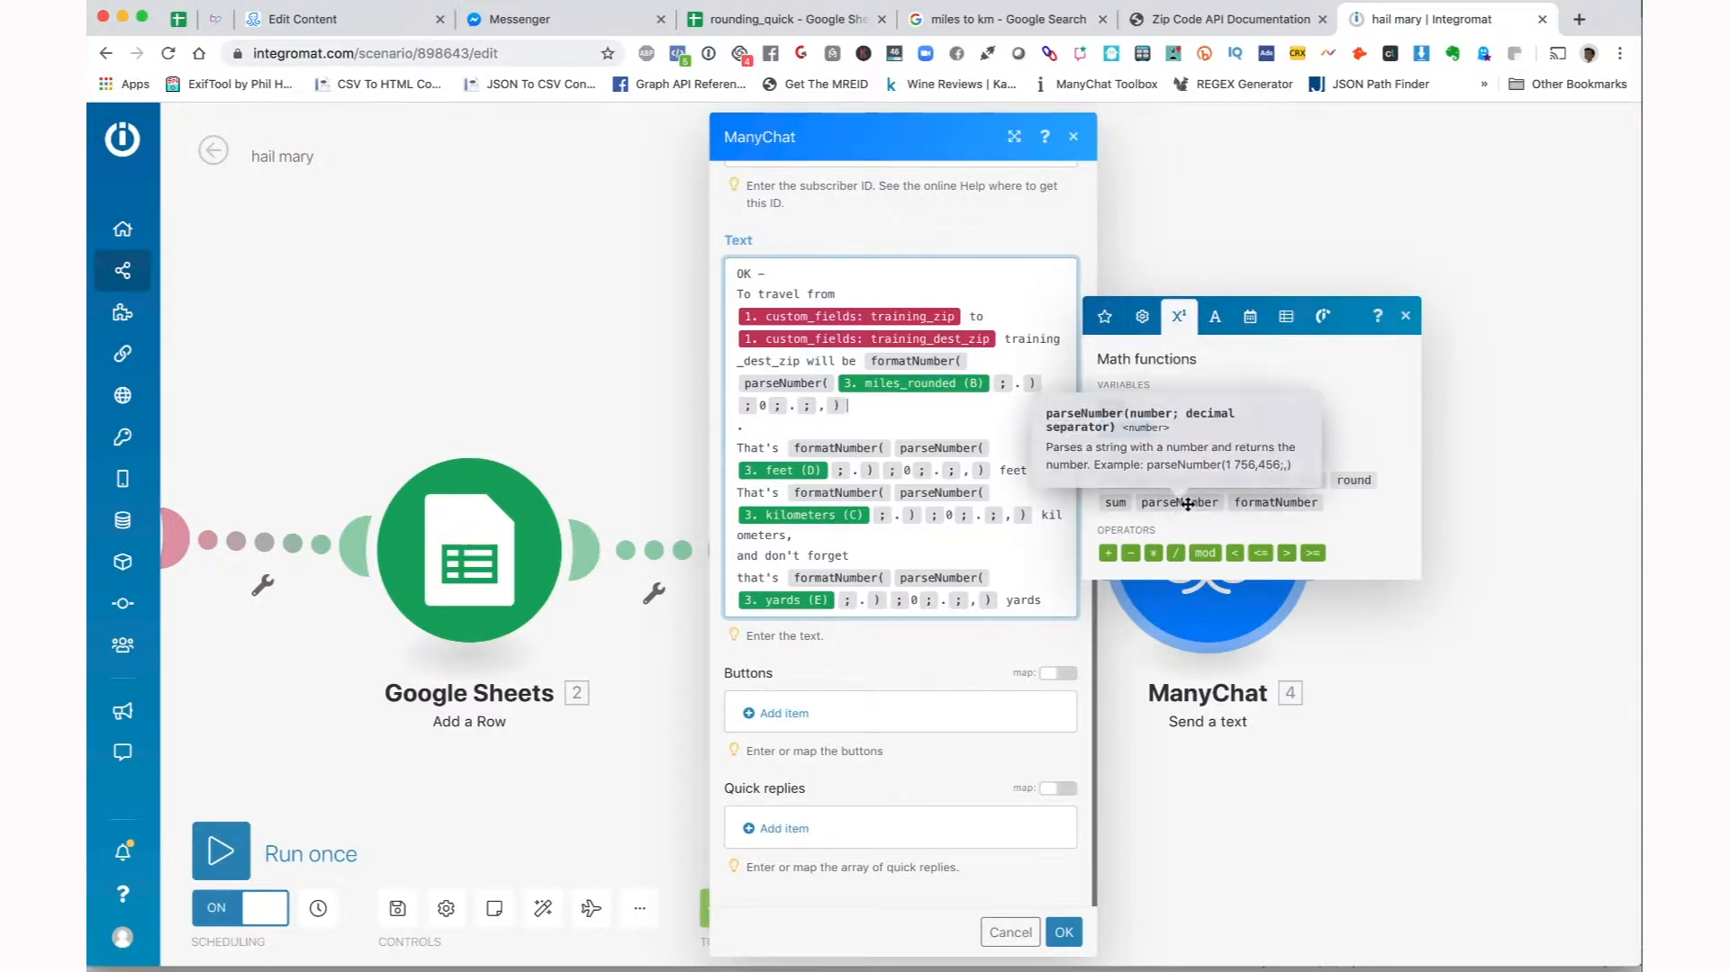
pyautogui.click(1041, 241)
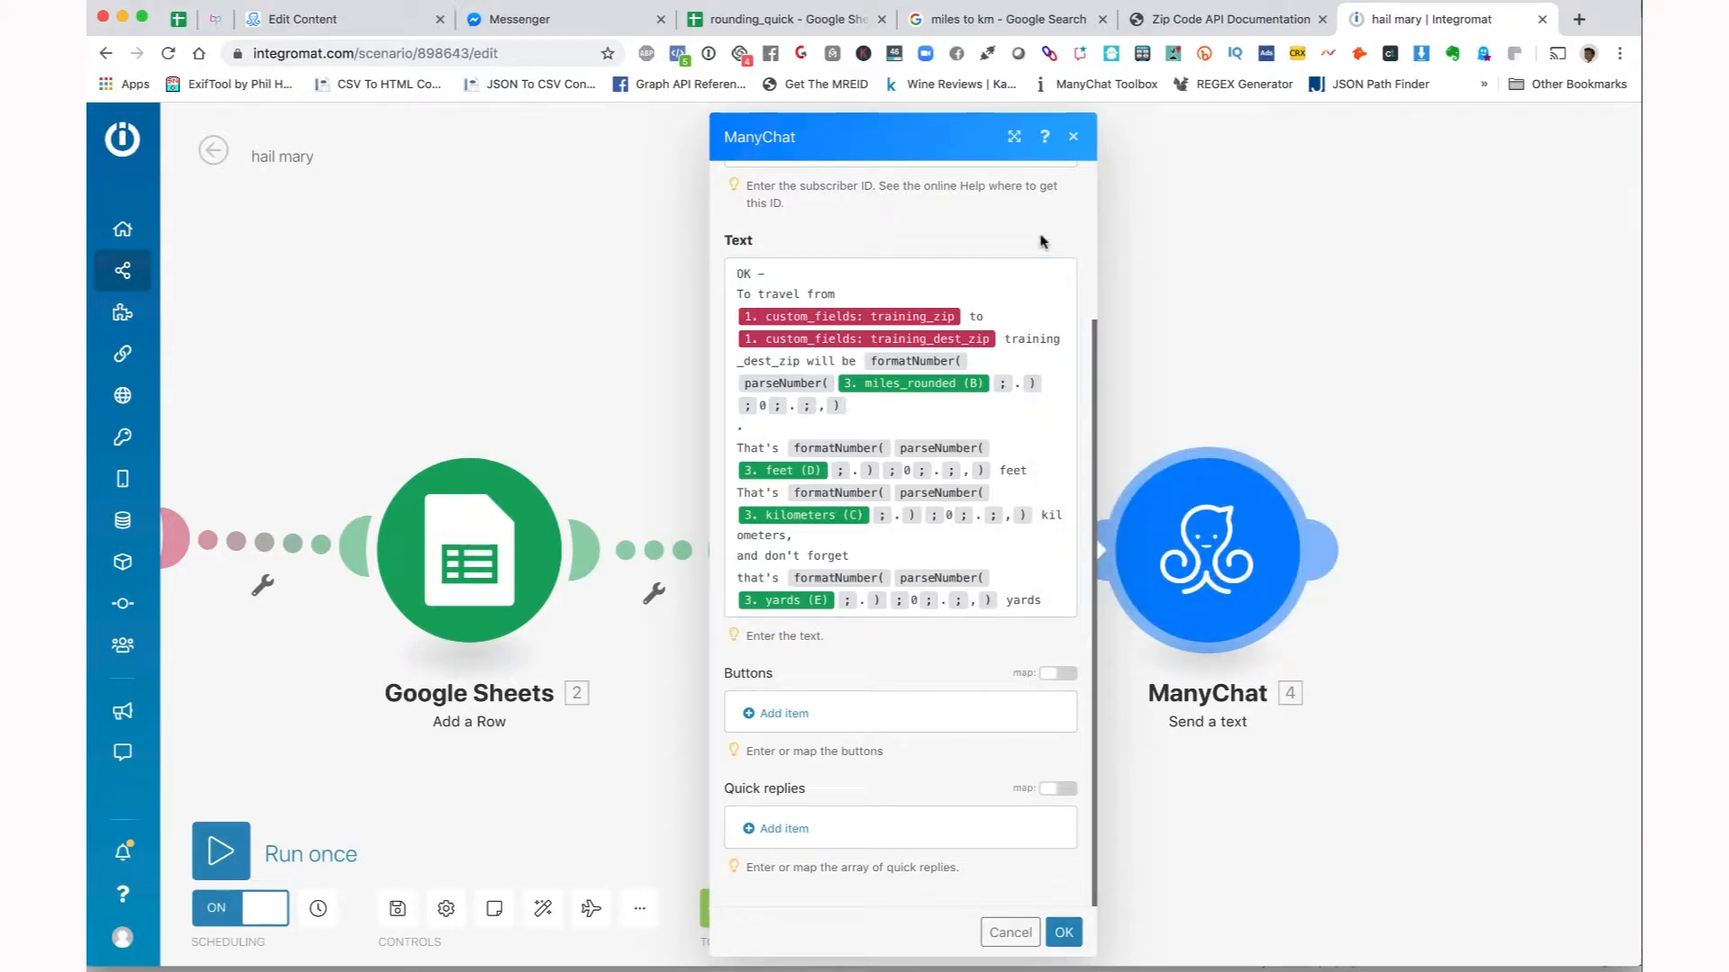
pyautogui.scroll(3, 1042, 240)
pyautogui.scroll(-3, 1042, 240)
pyautogui.scroll(3, 1041, 240)
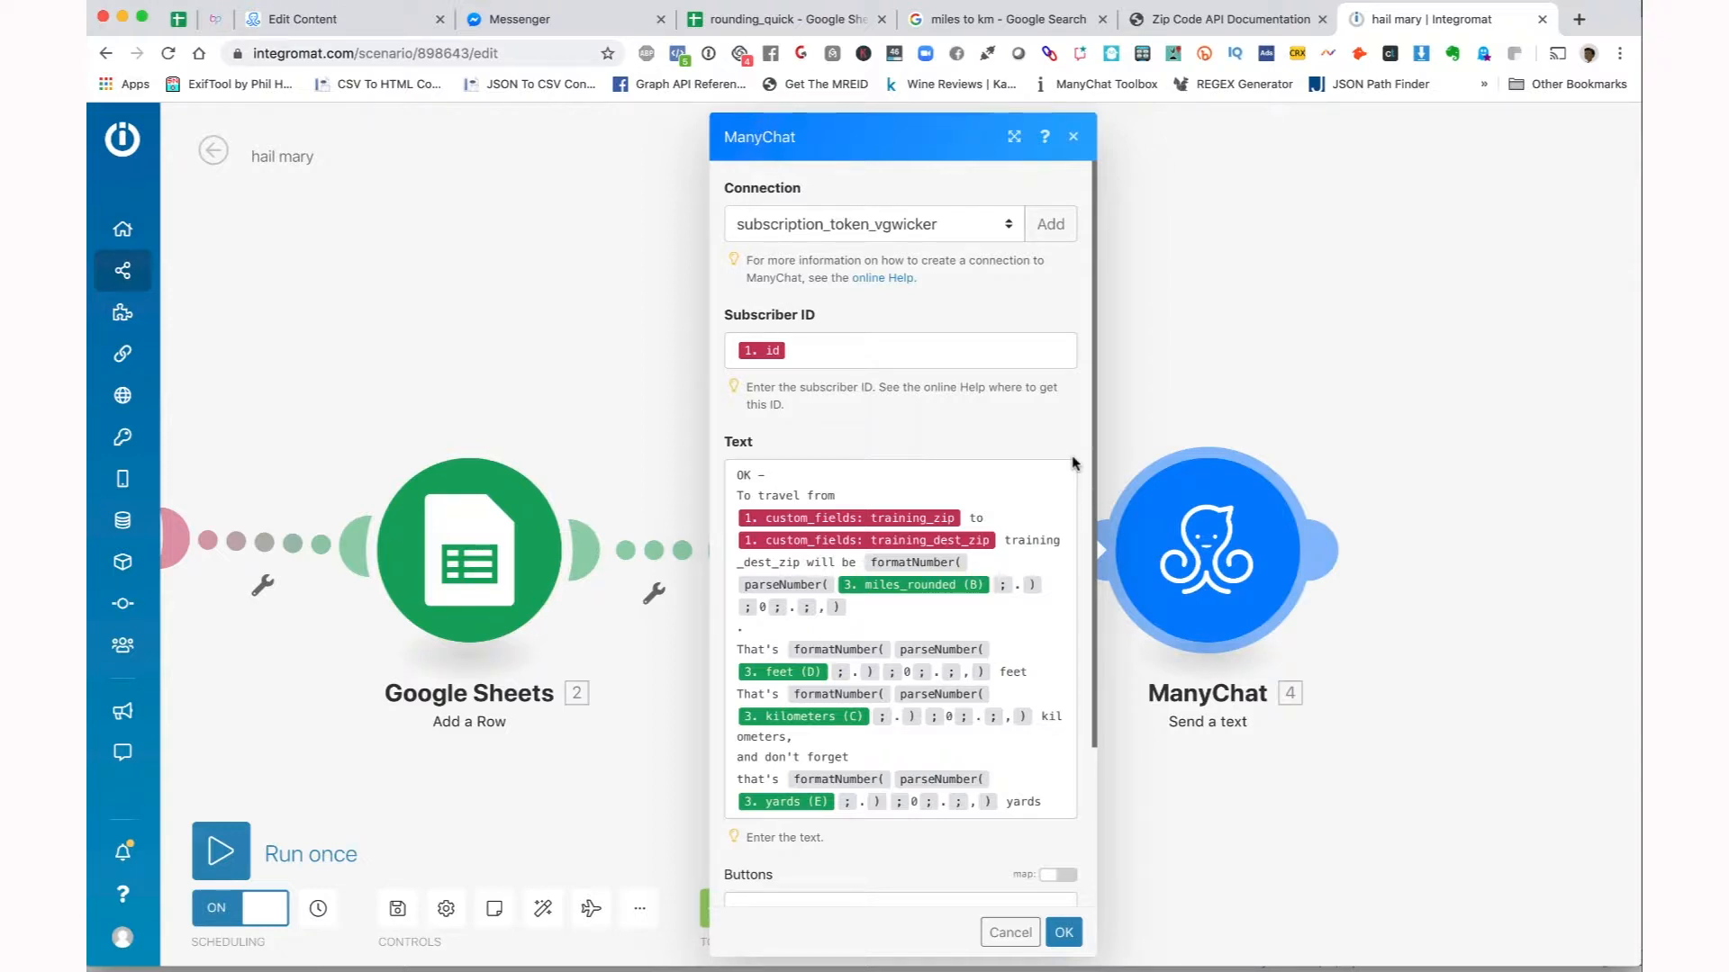
pyautogui.click(1249, 409)
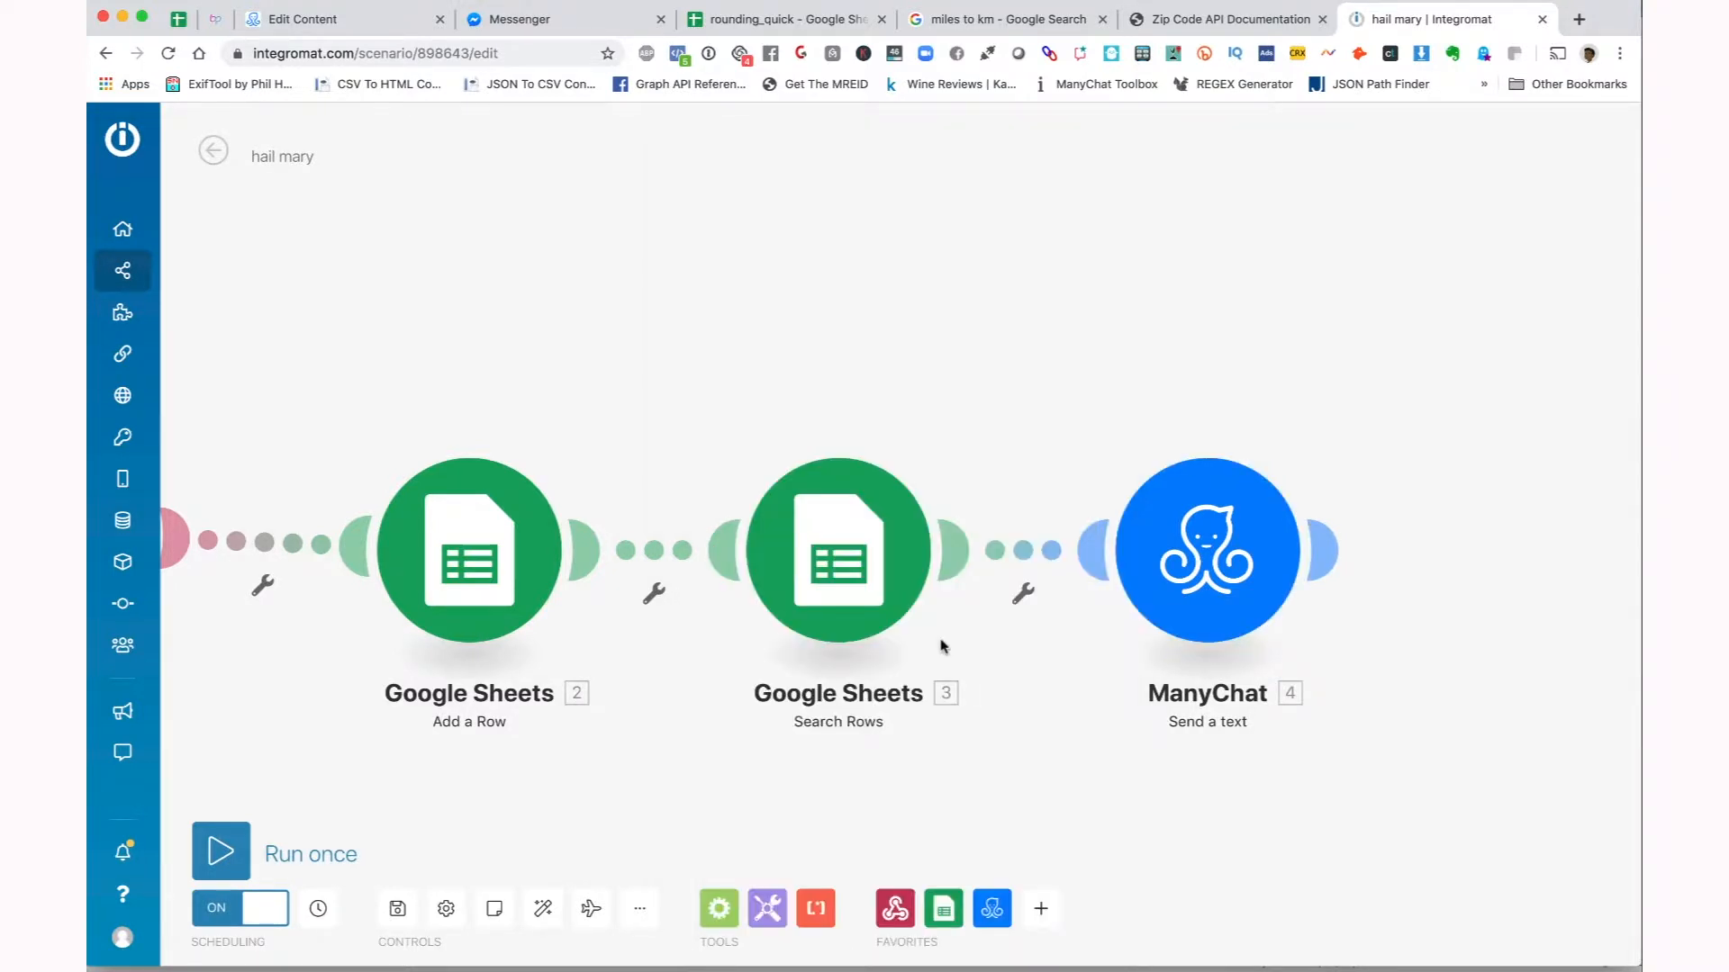
# - Delete the stray plain text "training_dest_zip" before "will be" in the ManyChat module's message and save the module
pyautogui.click(1172, 569)
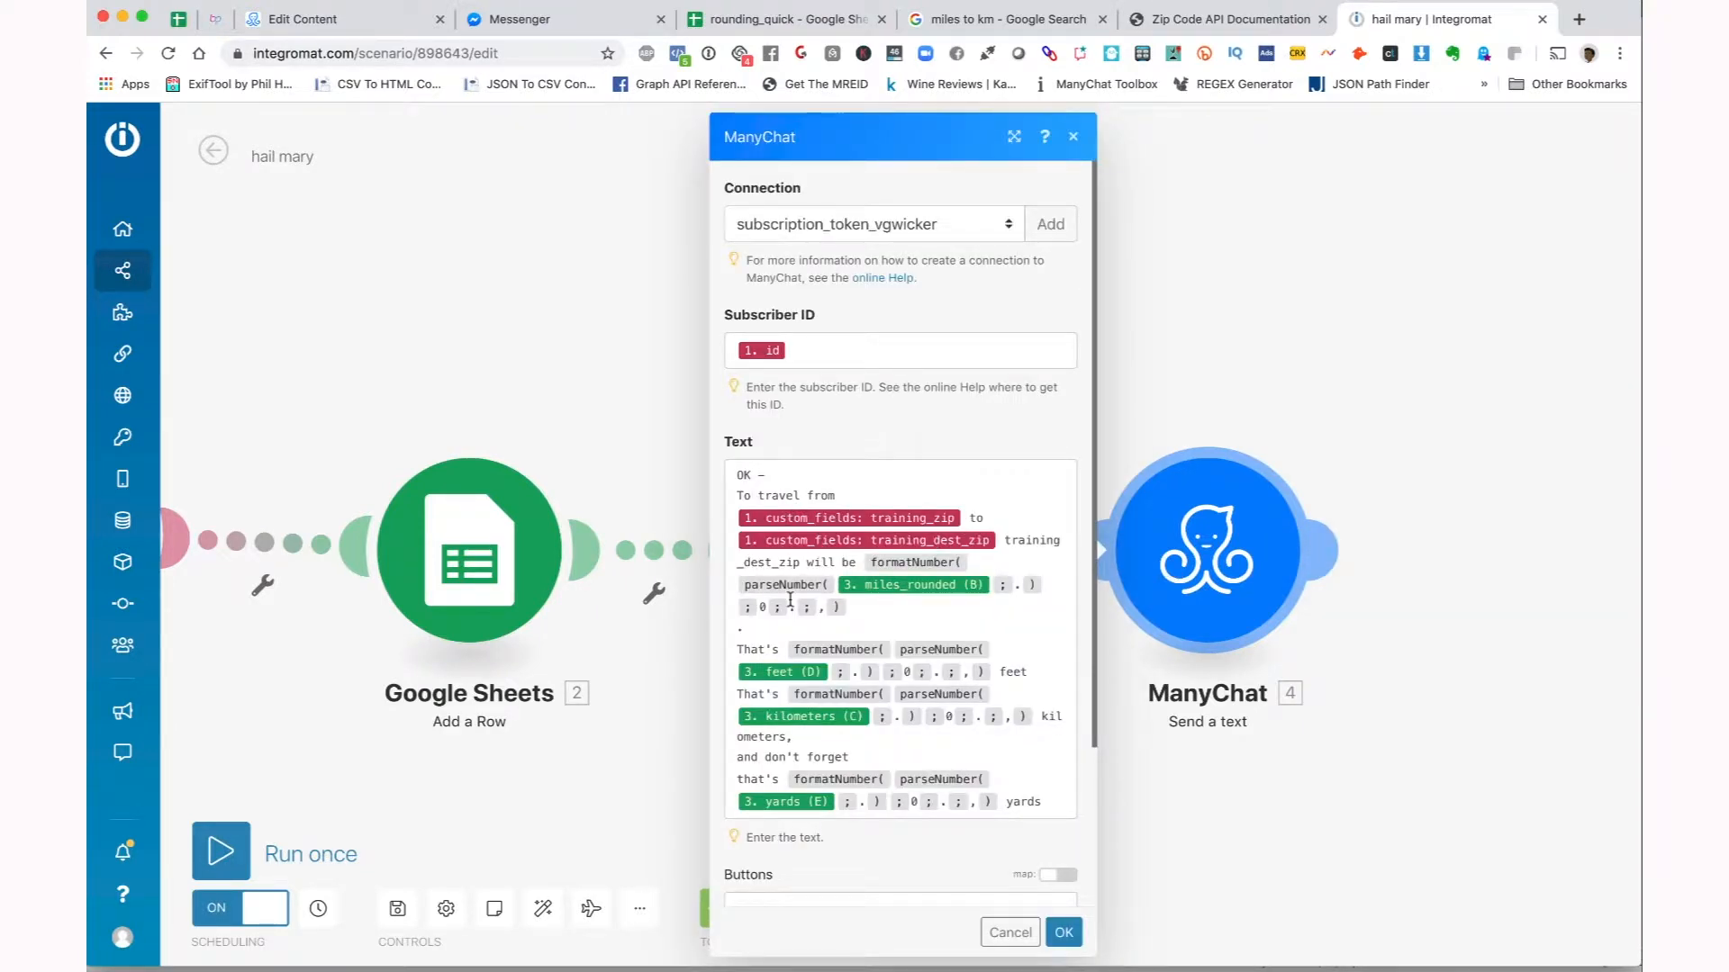
pyautogui.scroll(-2, 790, 599)
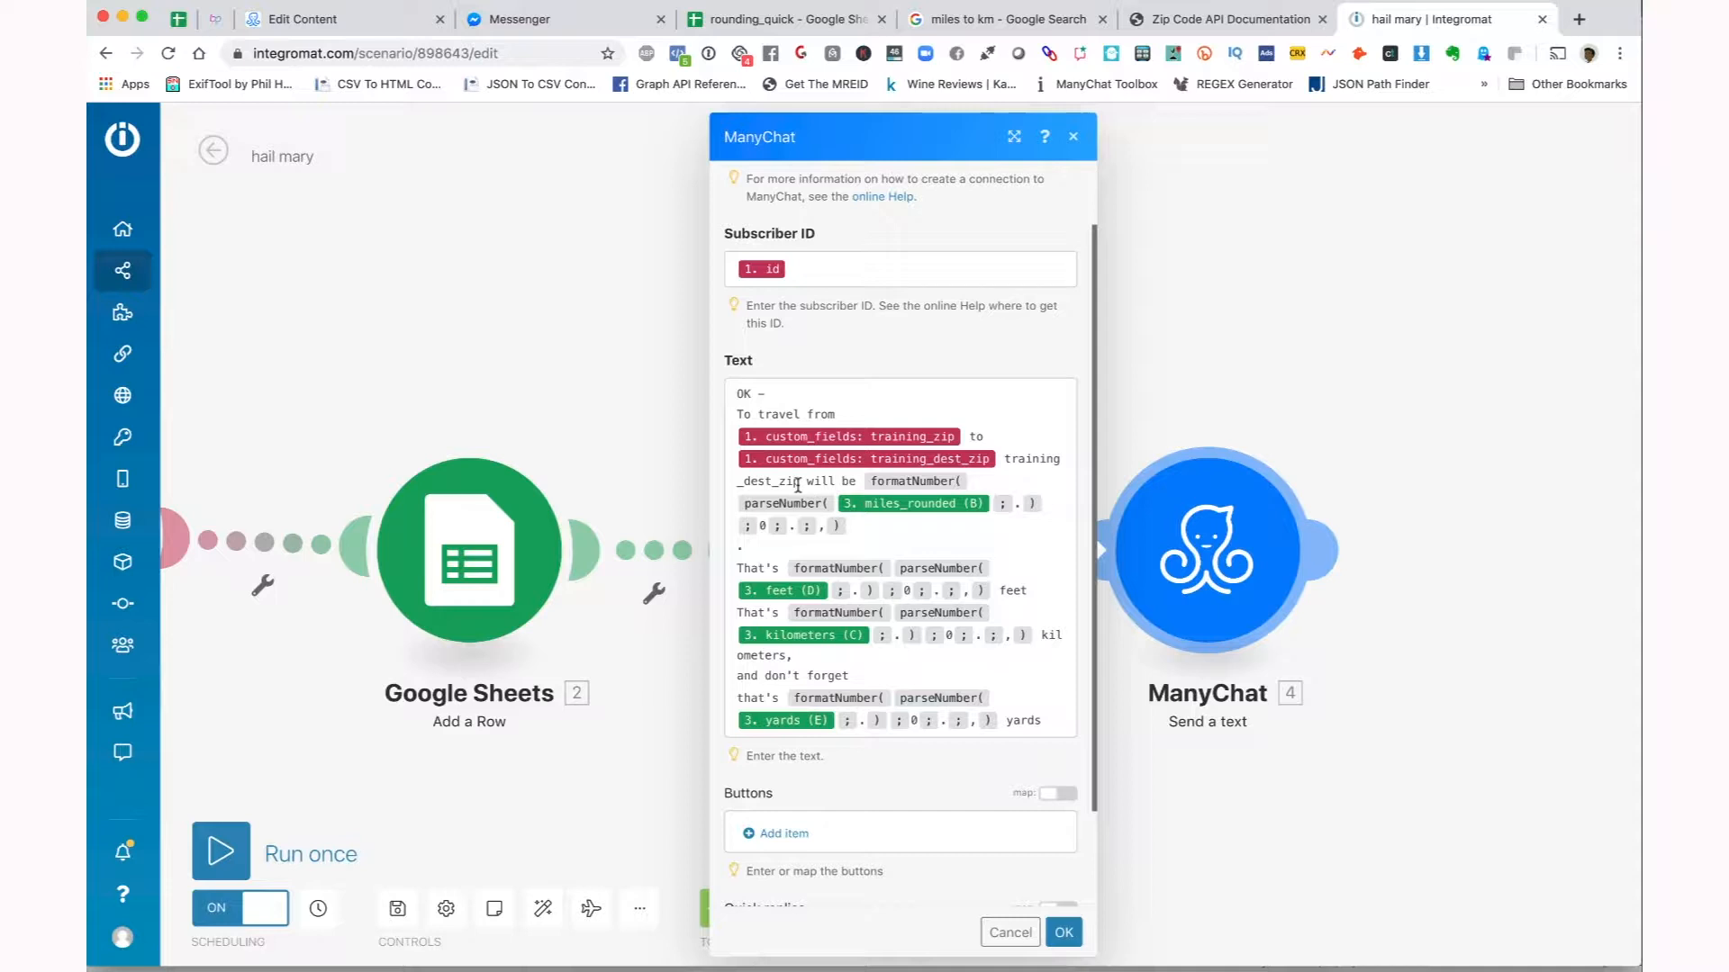
pyautogui.moveTo(800, 483); pyautogui.dragTo(732, 486)
pyautogui.press('BackSpace')
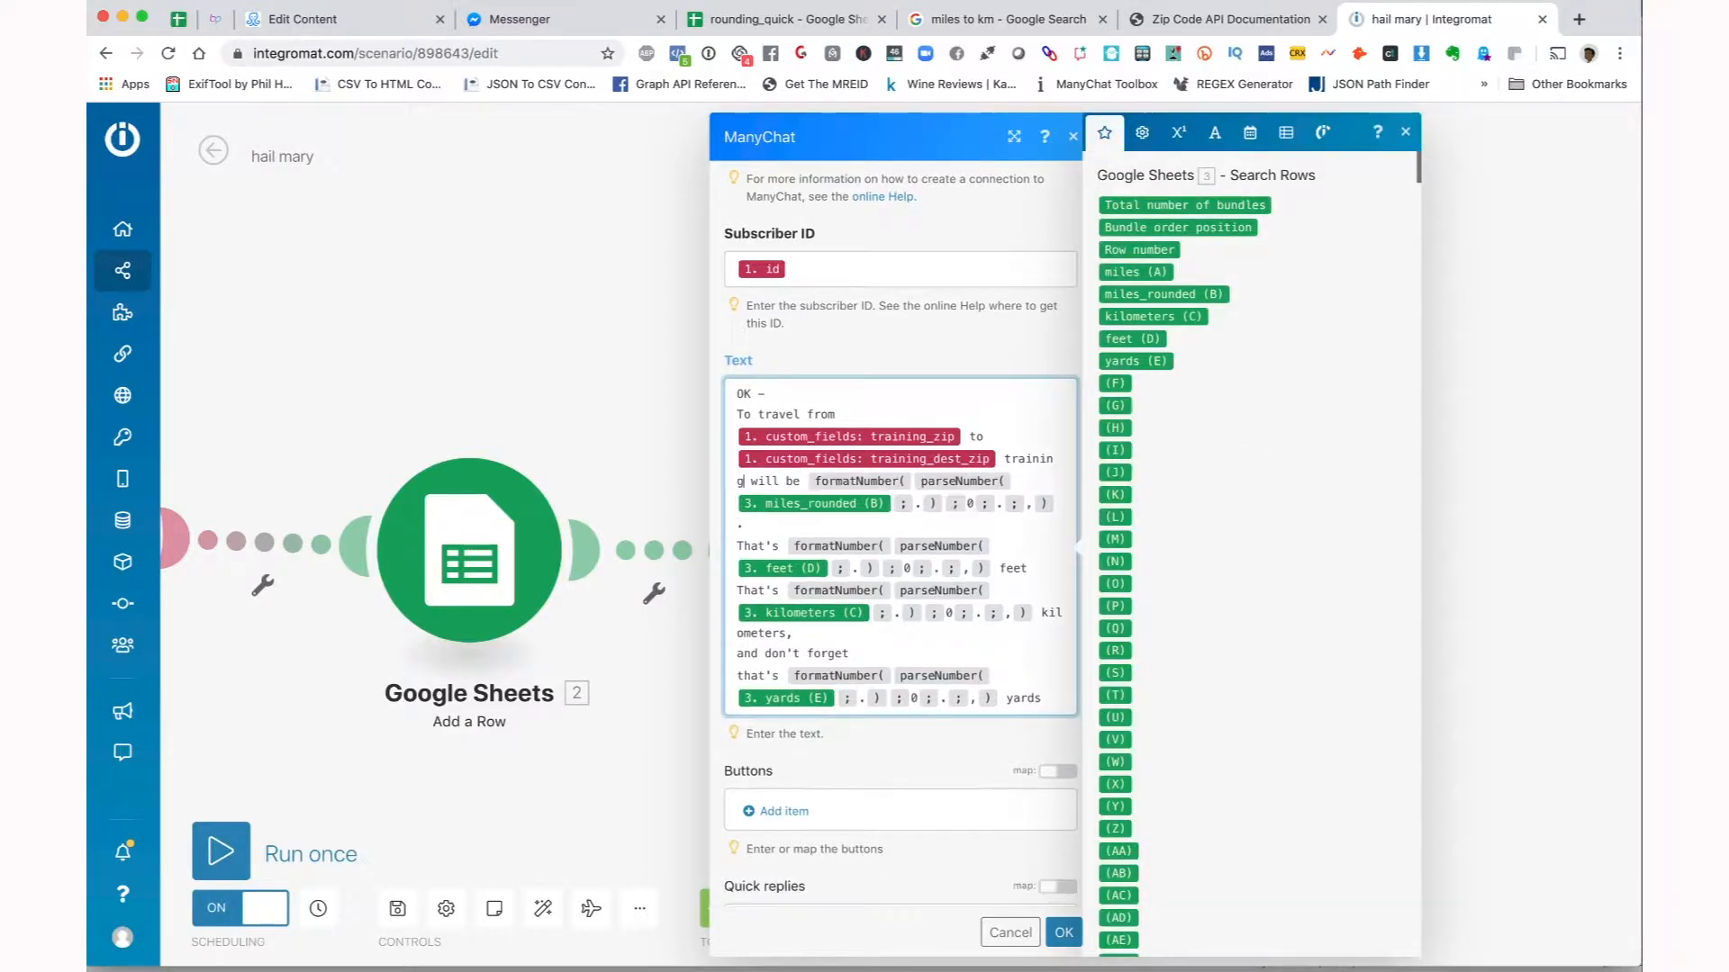
pyautogui.press('BackSpace')
pyautogui.press('BackSpace')
pyautogui.press('BackSpace')
pyautogui.press('BackSpace')
pyautogui.press('BackSpace')
pyautogui.press('BackSpace')
pyautogui.press('BackSpace')
pyautogui.press('BackSpace')
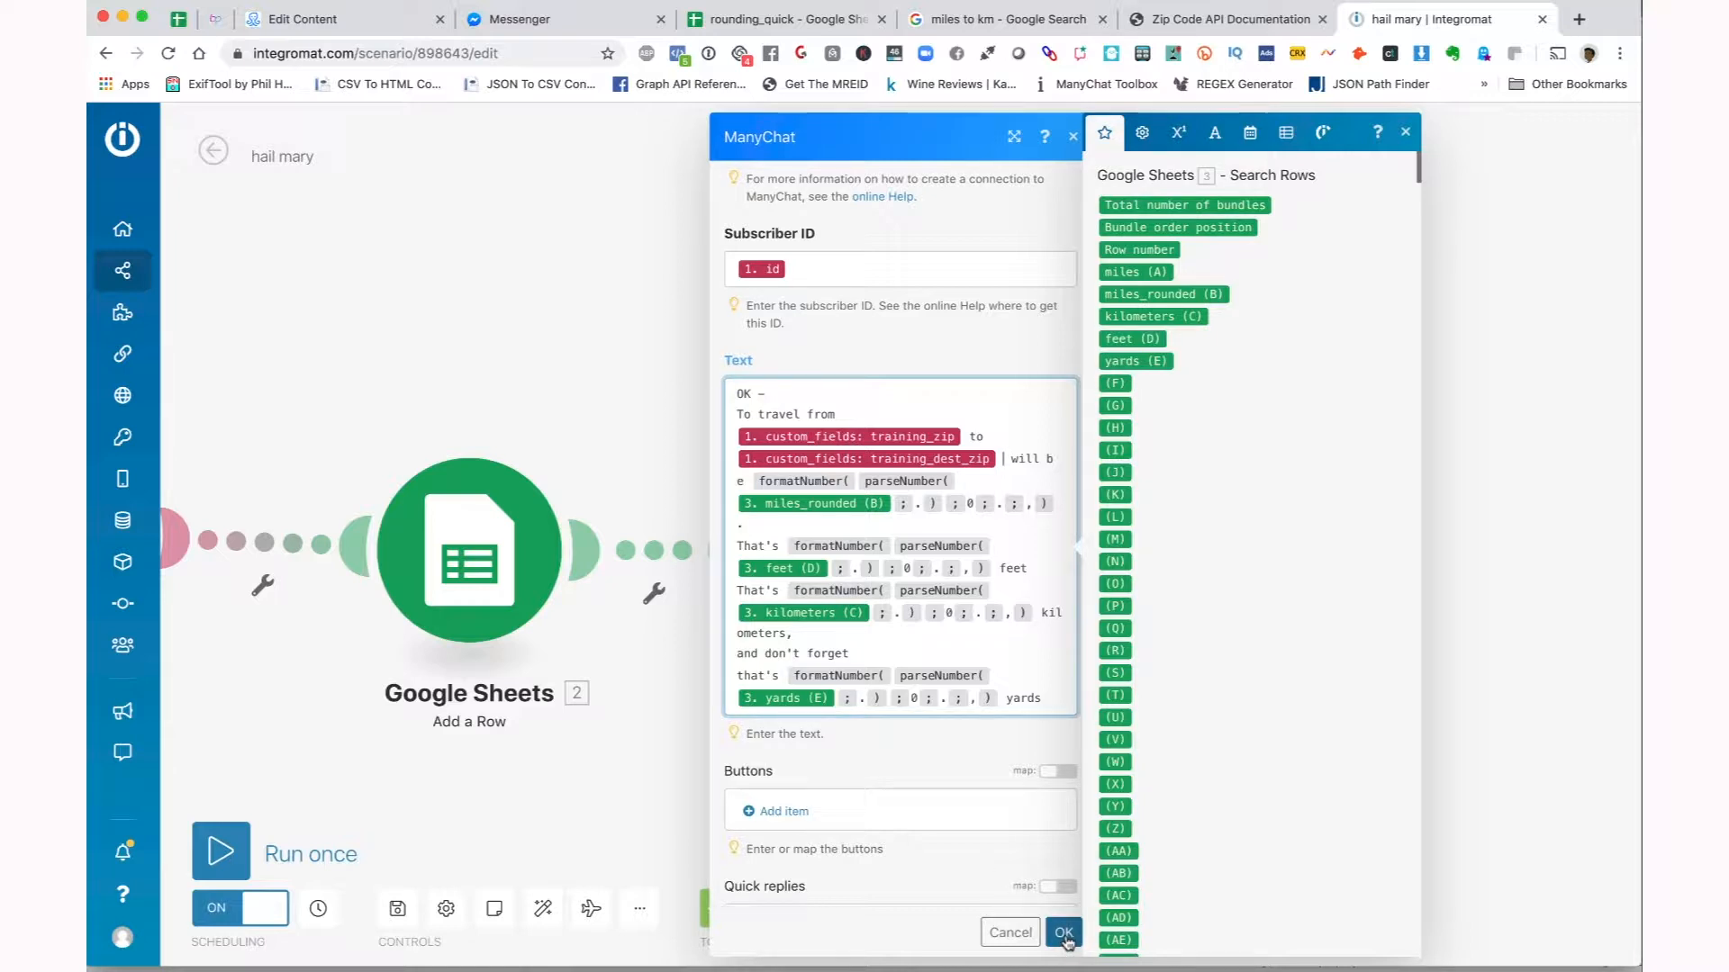
pyautogui.click(1064, 934)
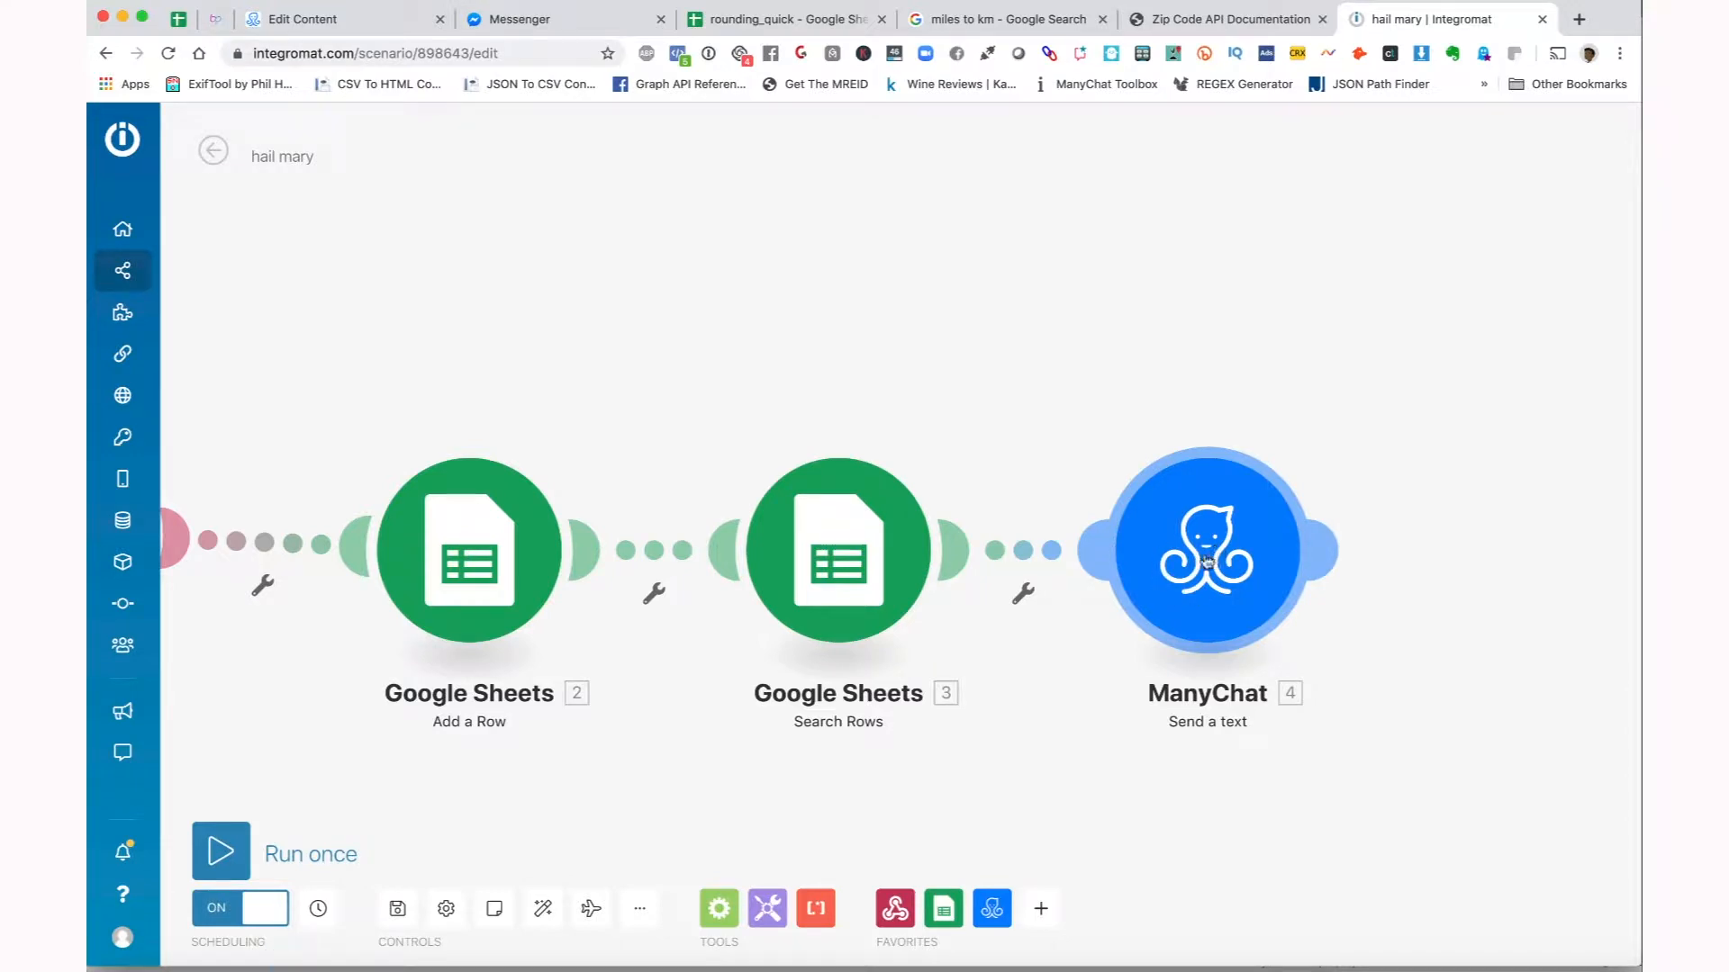
# - Switch to the ManyChat flow and delete the Send Message #4 step, confirming the deletion
pyautogui.click(344, 23)
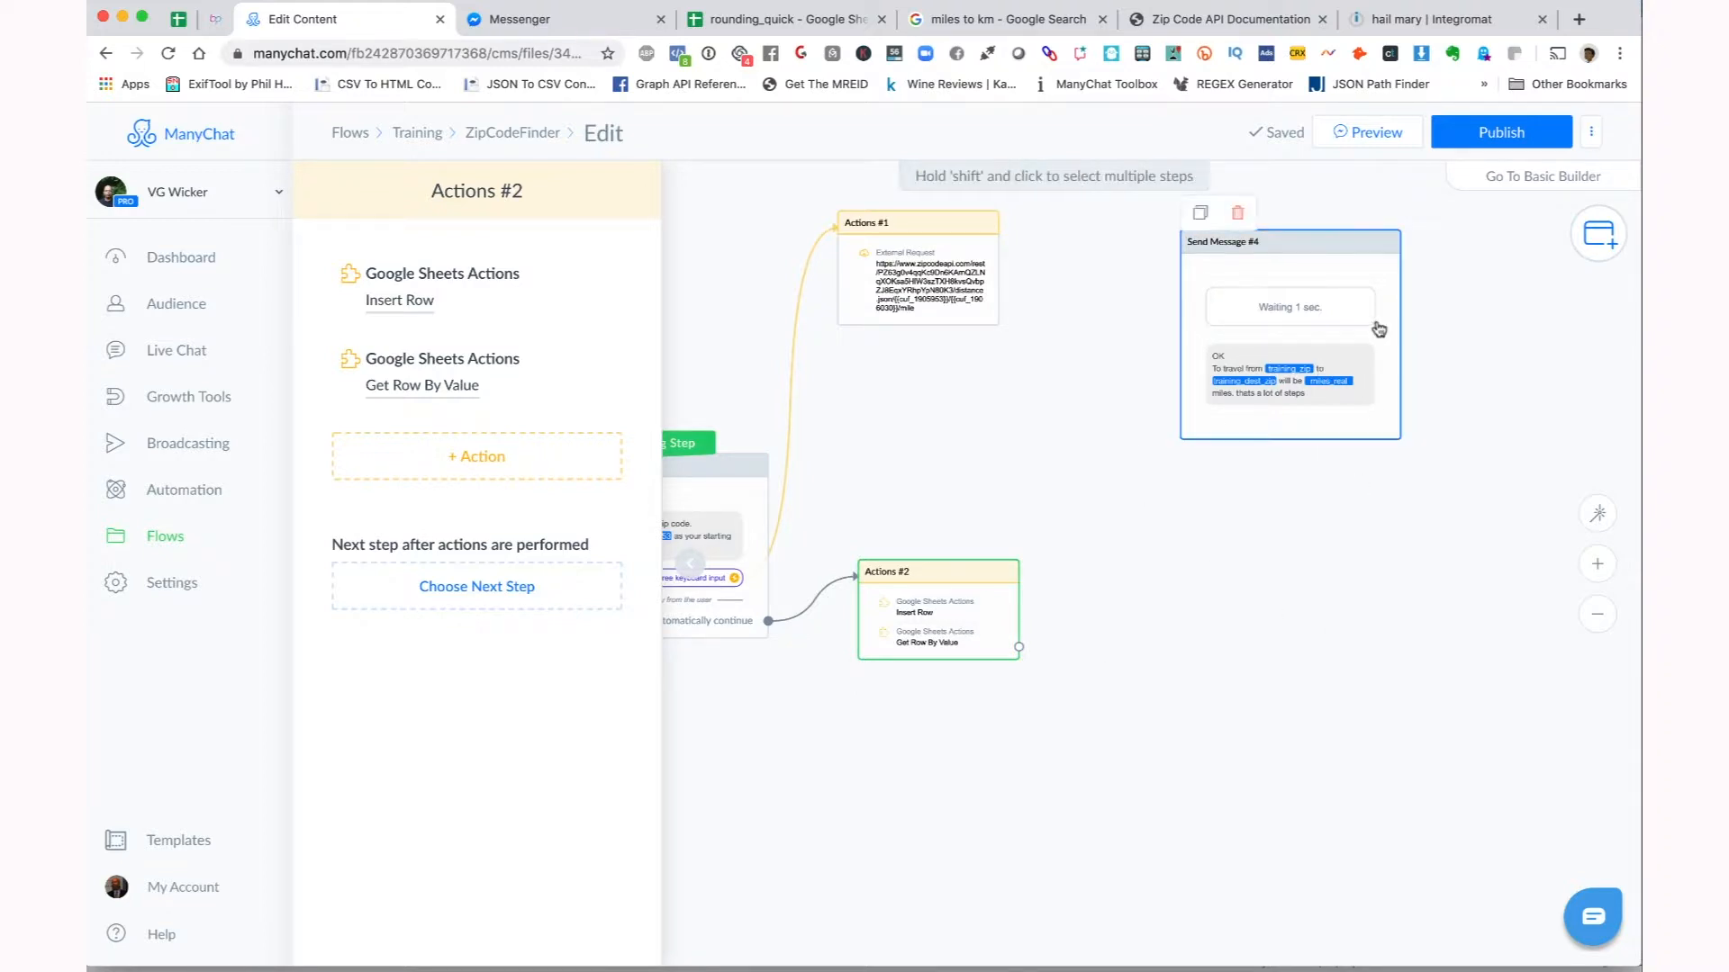
pyautogui.click(1237, 213)
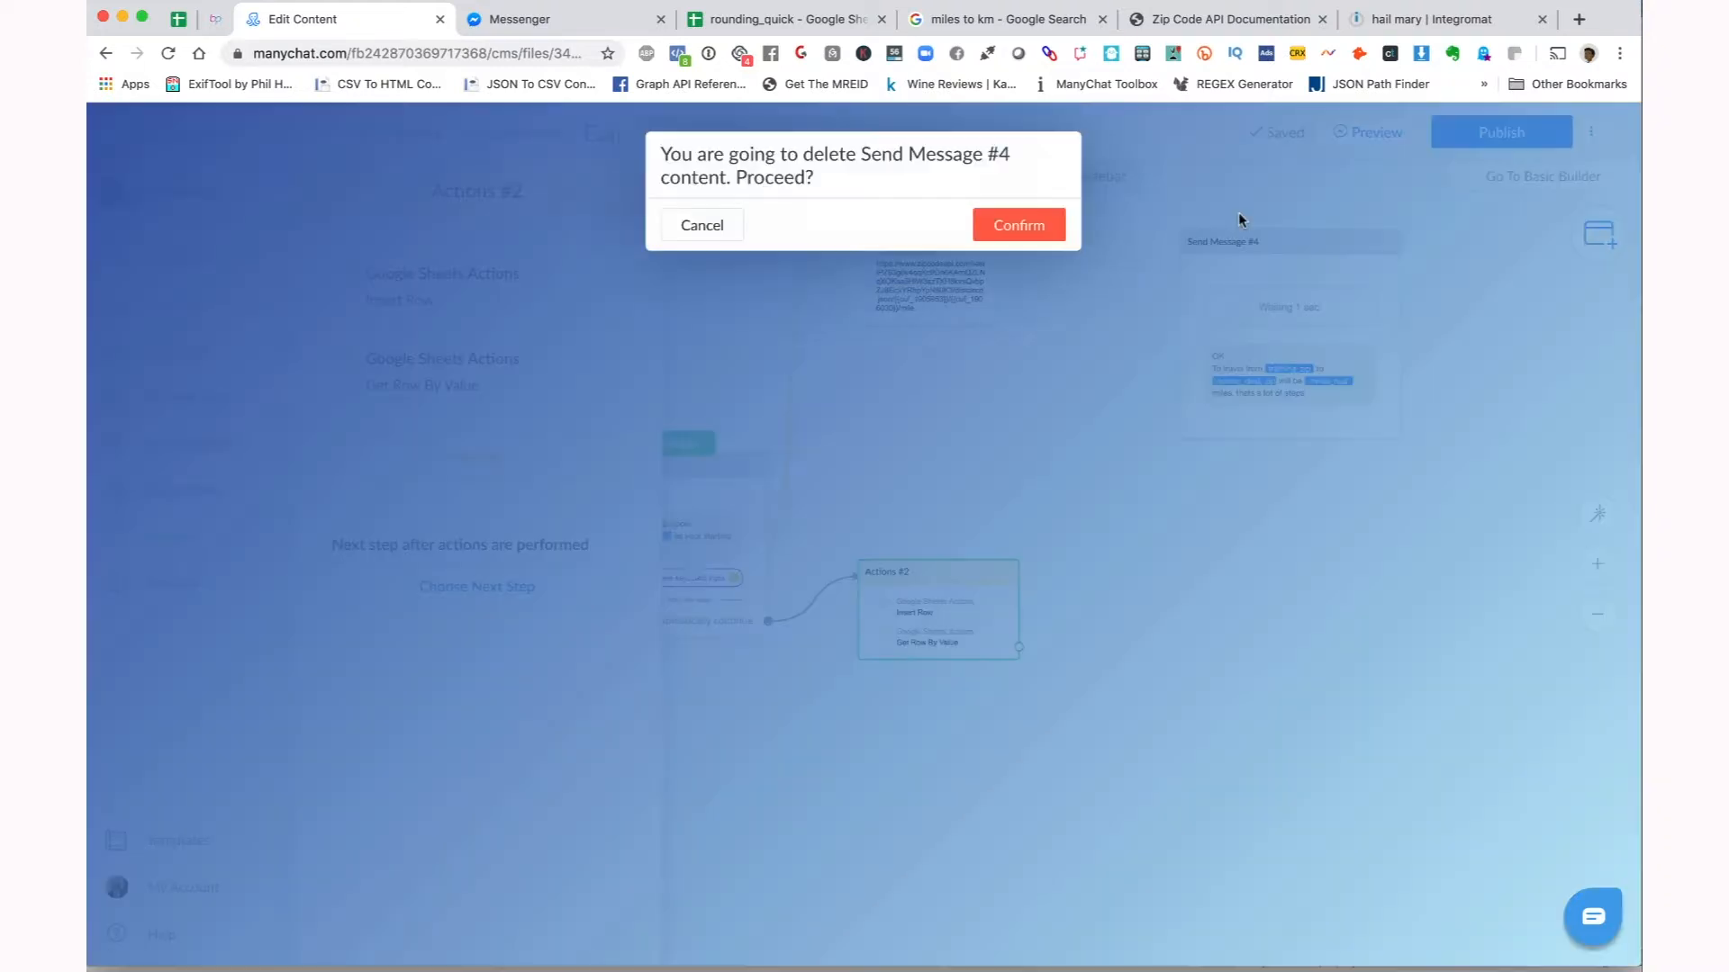
pyautogui.click(989, 234)
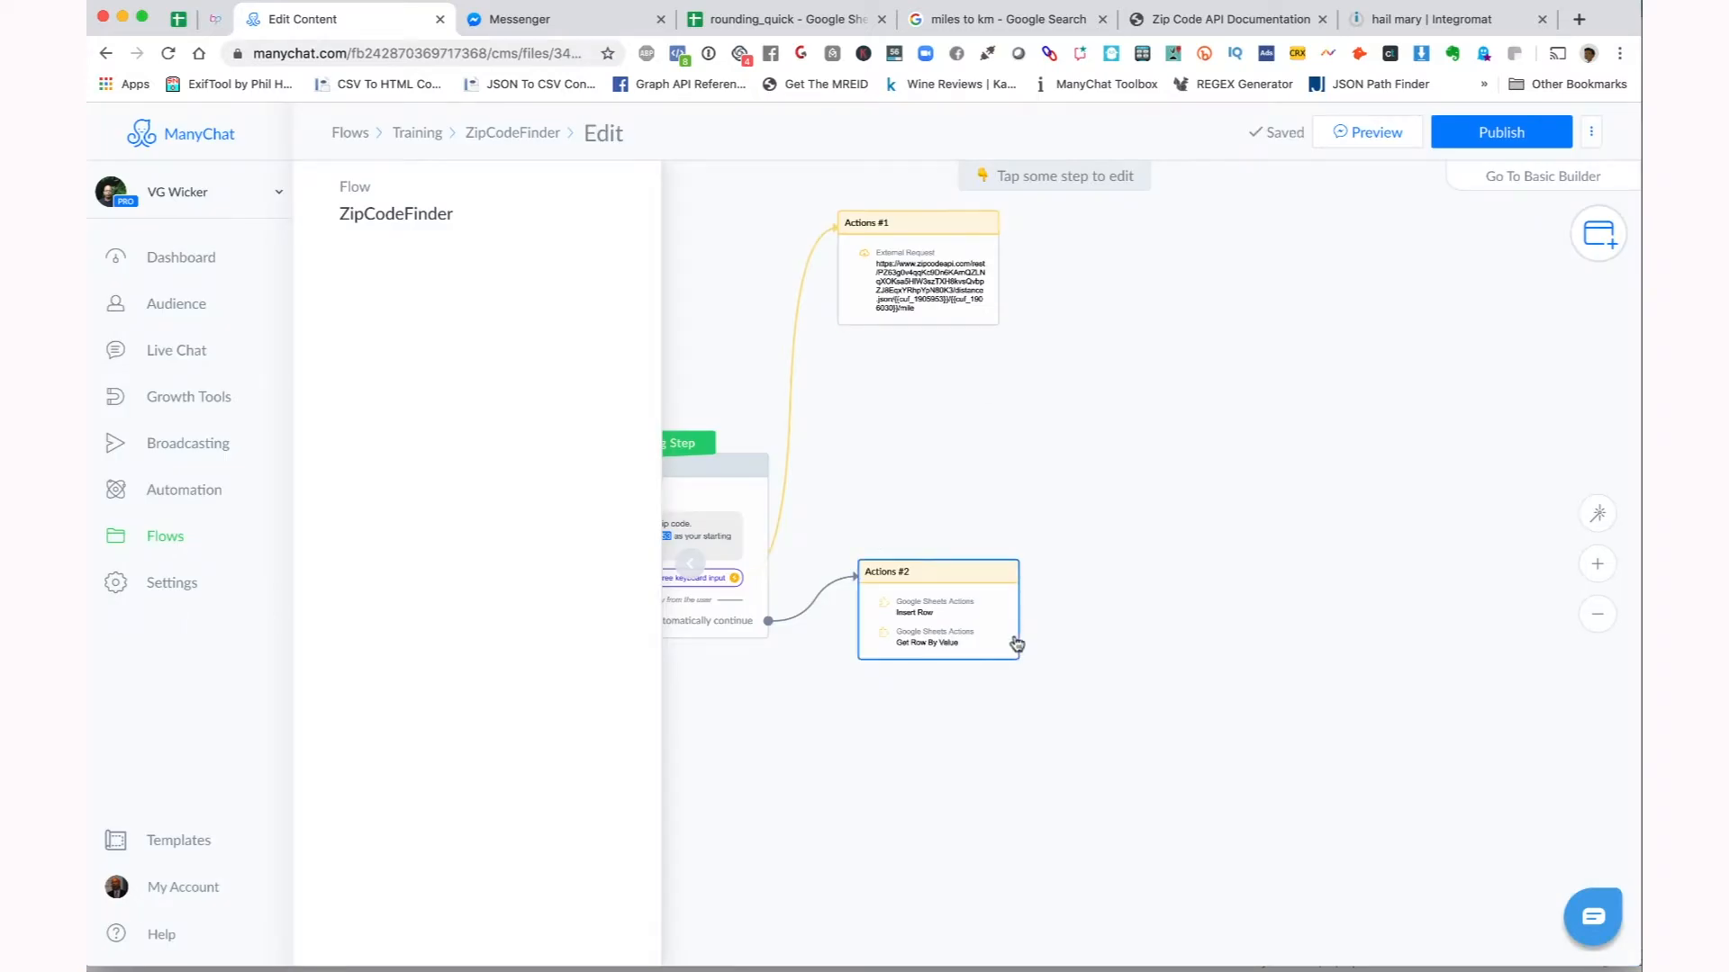
# - Add an Actions step after Actions #2, give it an External Request, and open that request for editing
pyautogui.moveTo(1017, 648); pyautogui.dragTo(1129, 477)
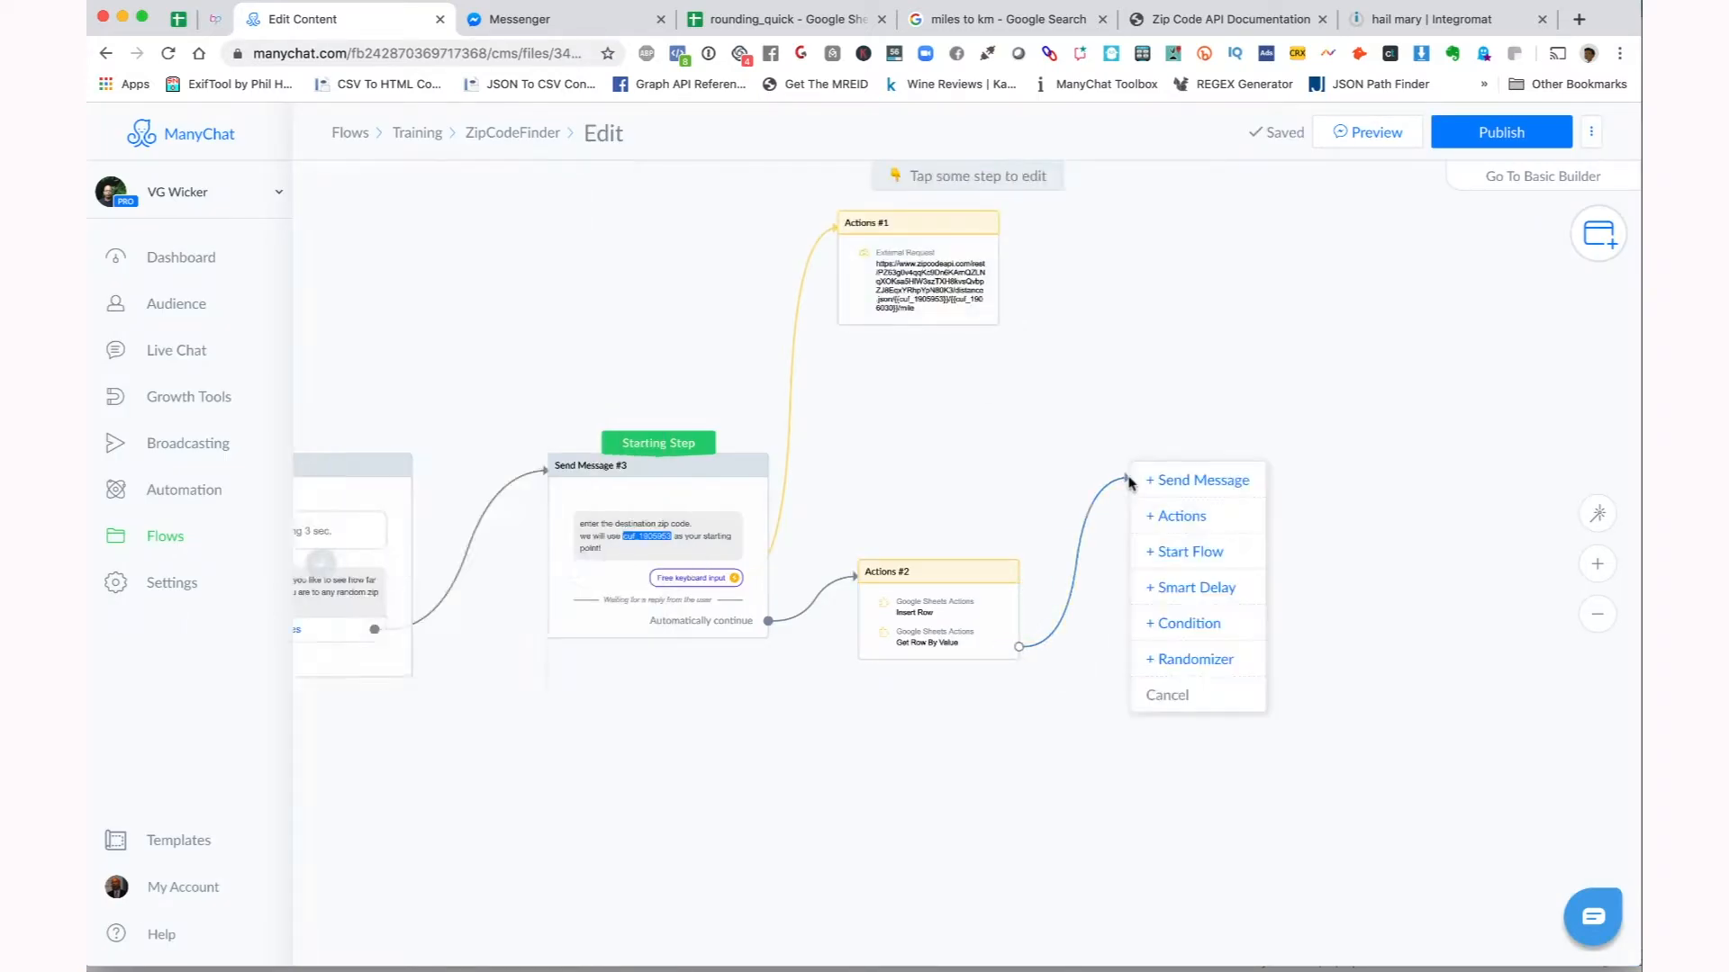
pyautogui.click(1173, 527)
pyautogui.click(538, 280)
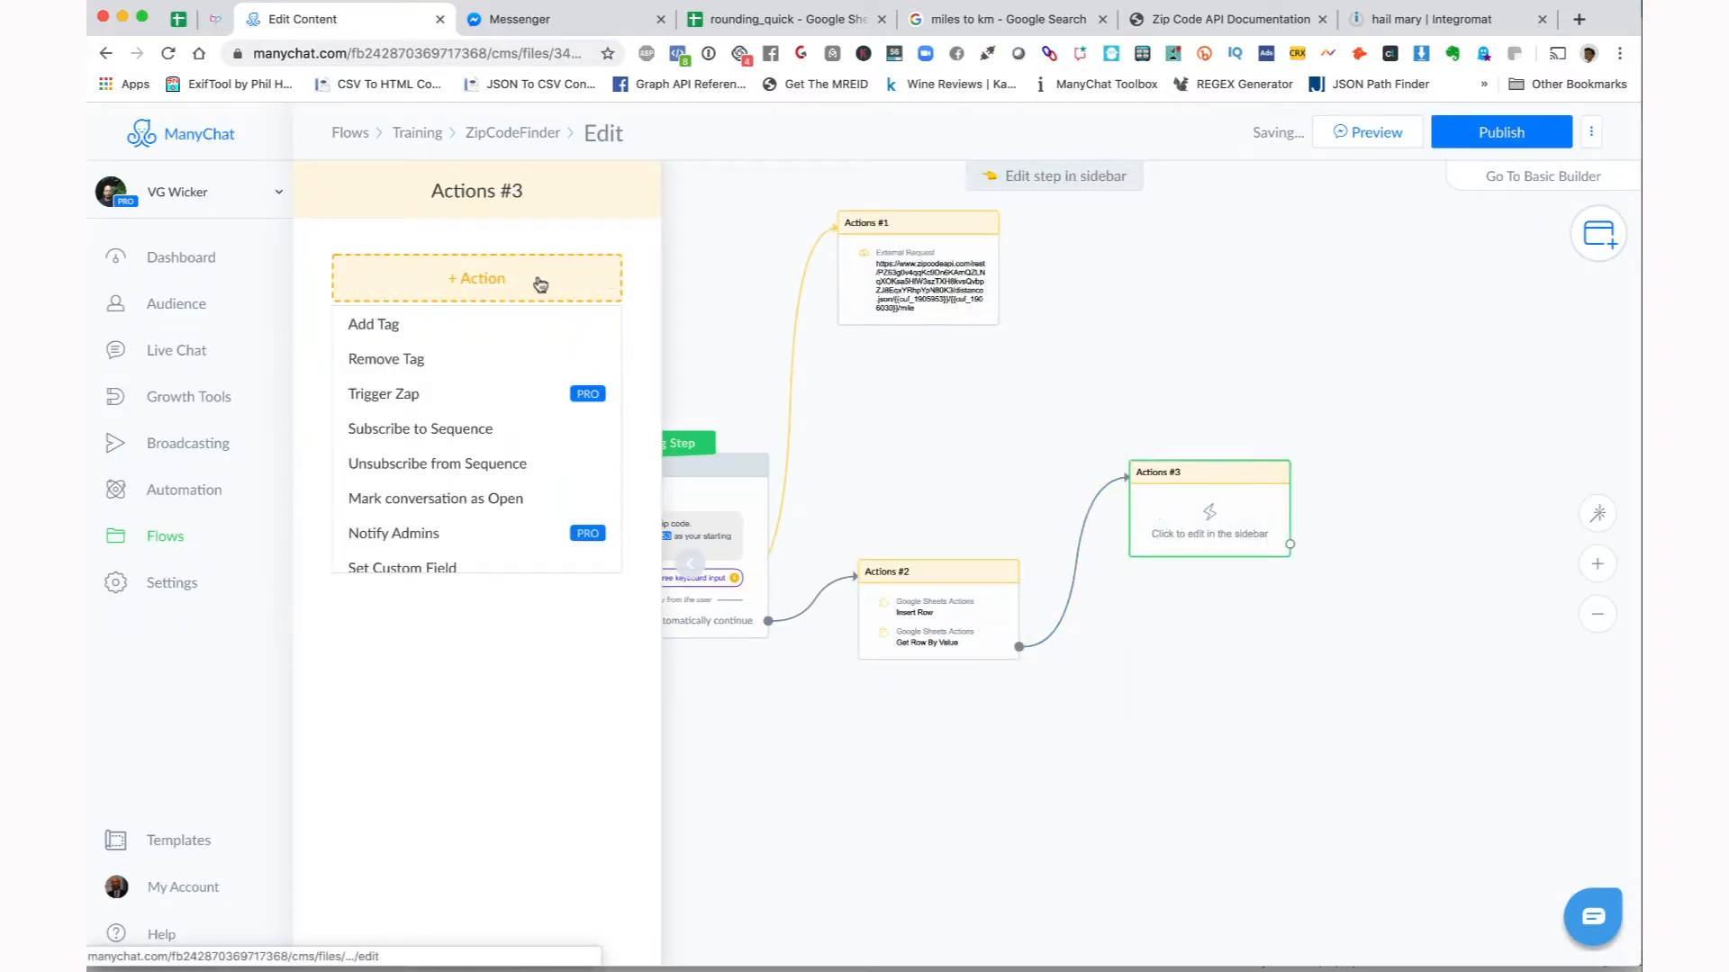
pyautogui.scroll(-5, 441, 523)
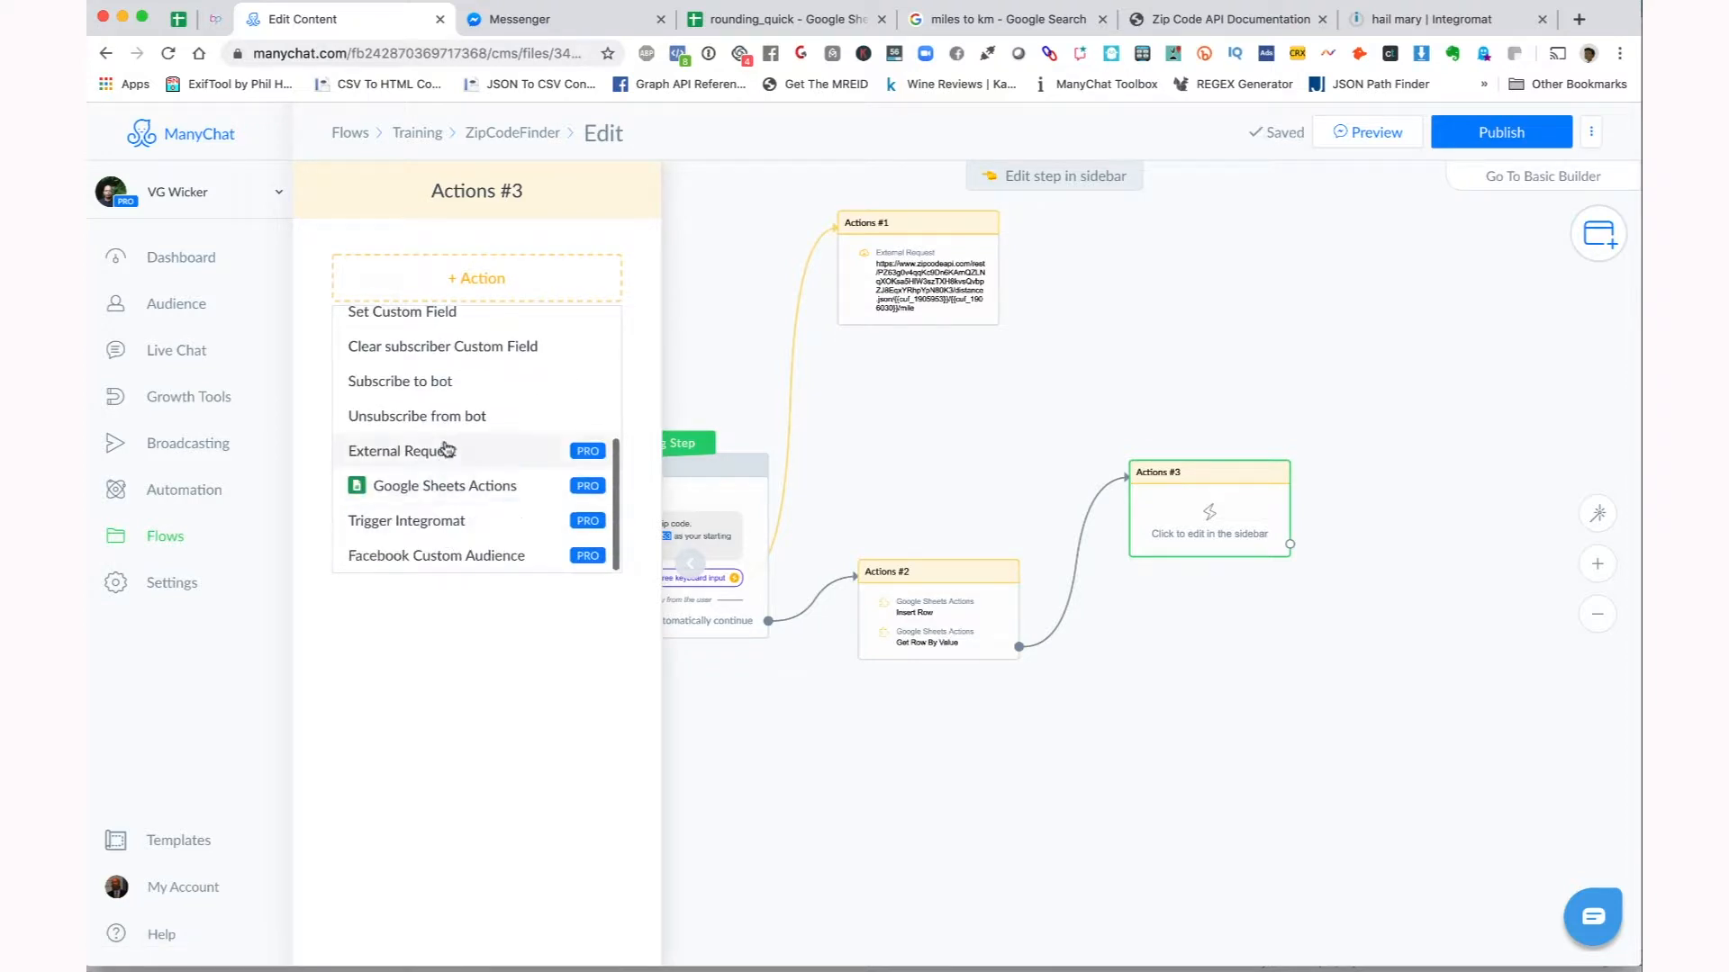
pyautogui.click(443, 452)
pyautogui.click(430, 302)
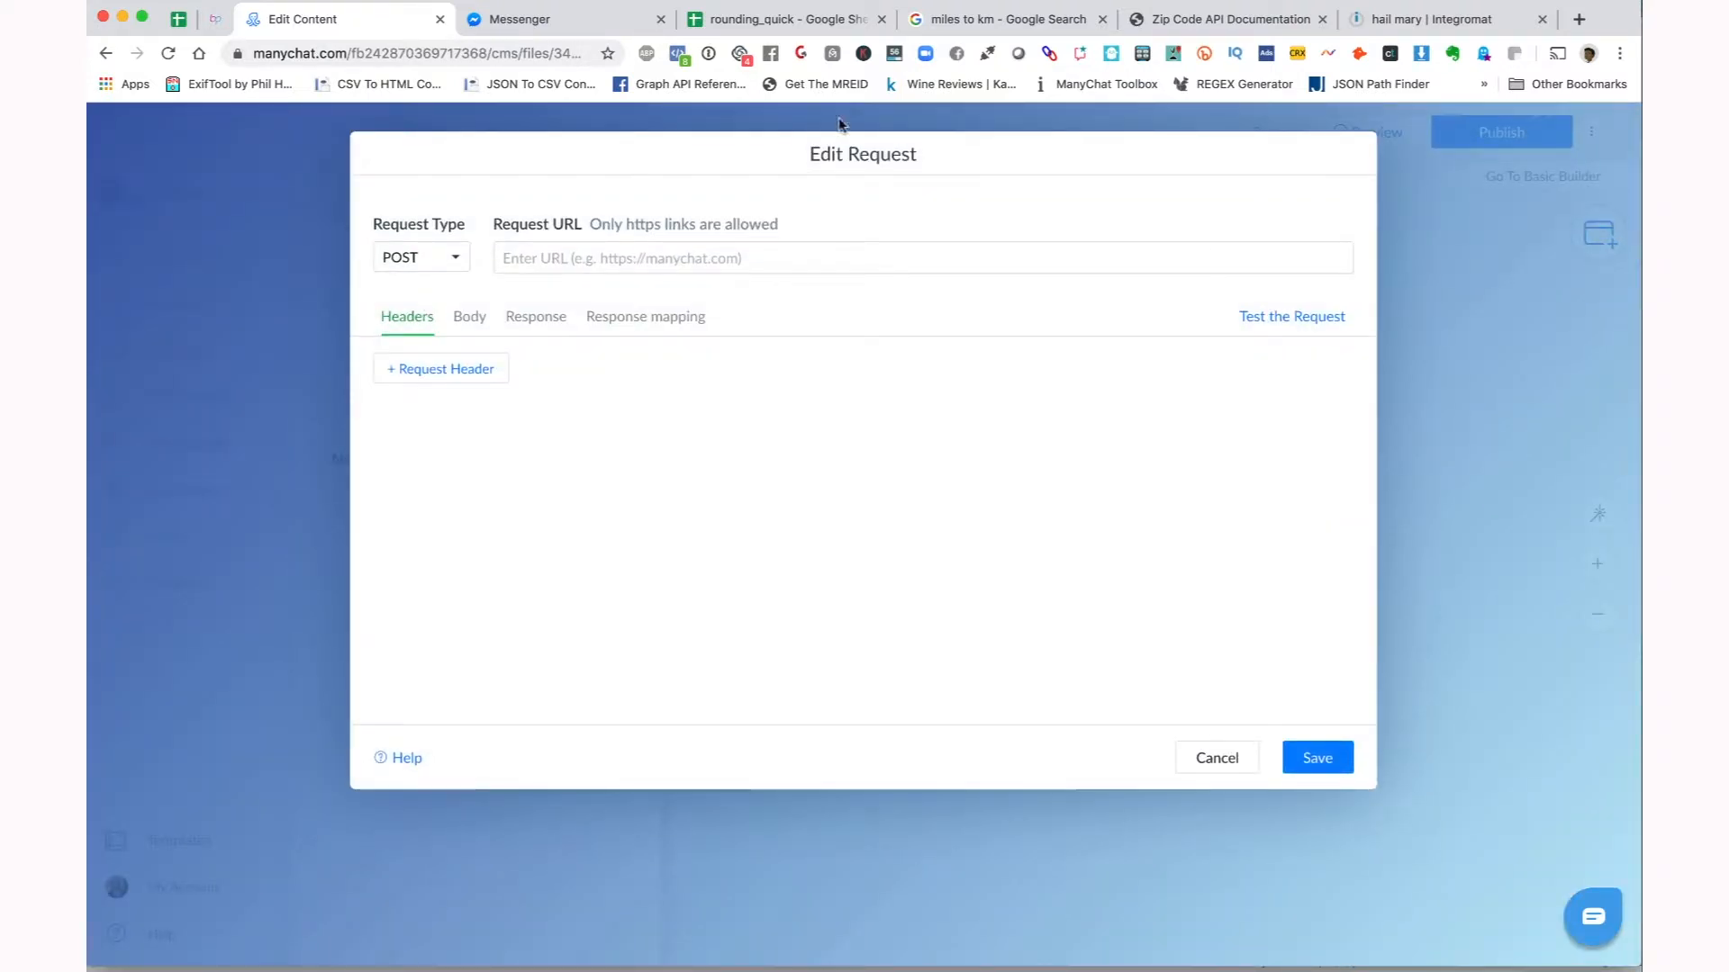
# - In Integromat's hail mary scenario, start re-determining the data structure of the training-round-hook webhook and copy its address
pyautogui.click(1437, 16)
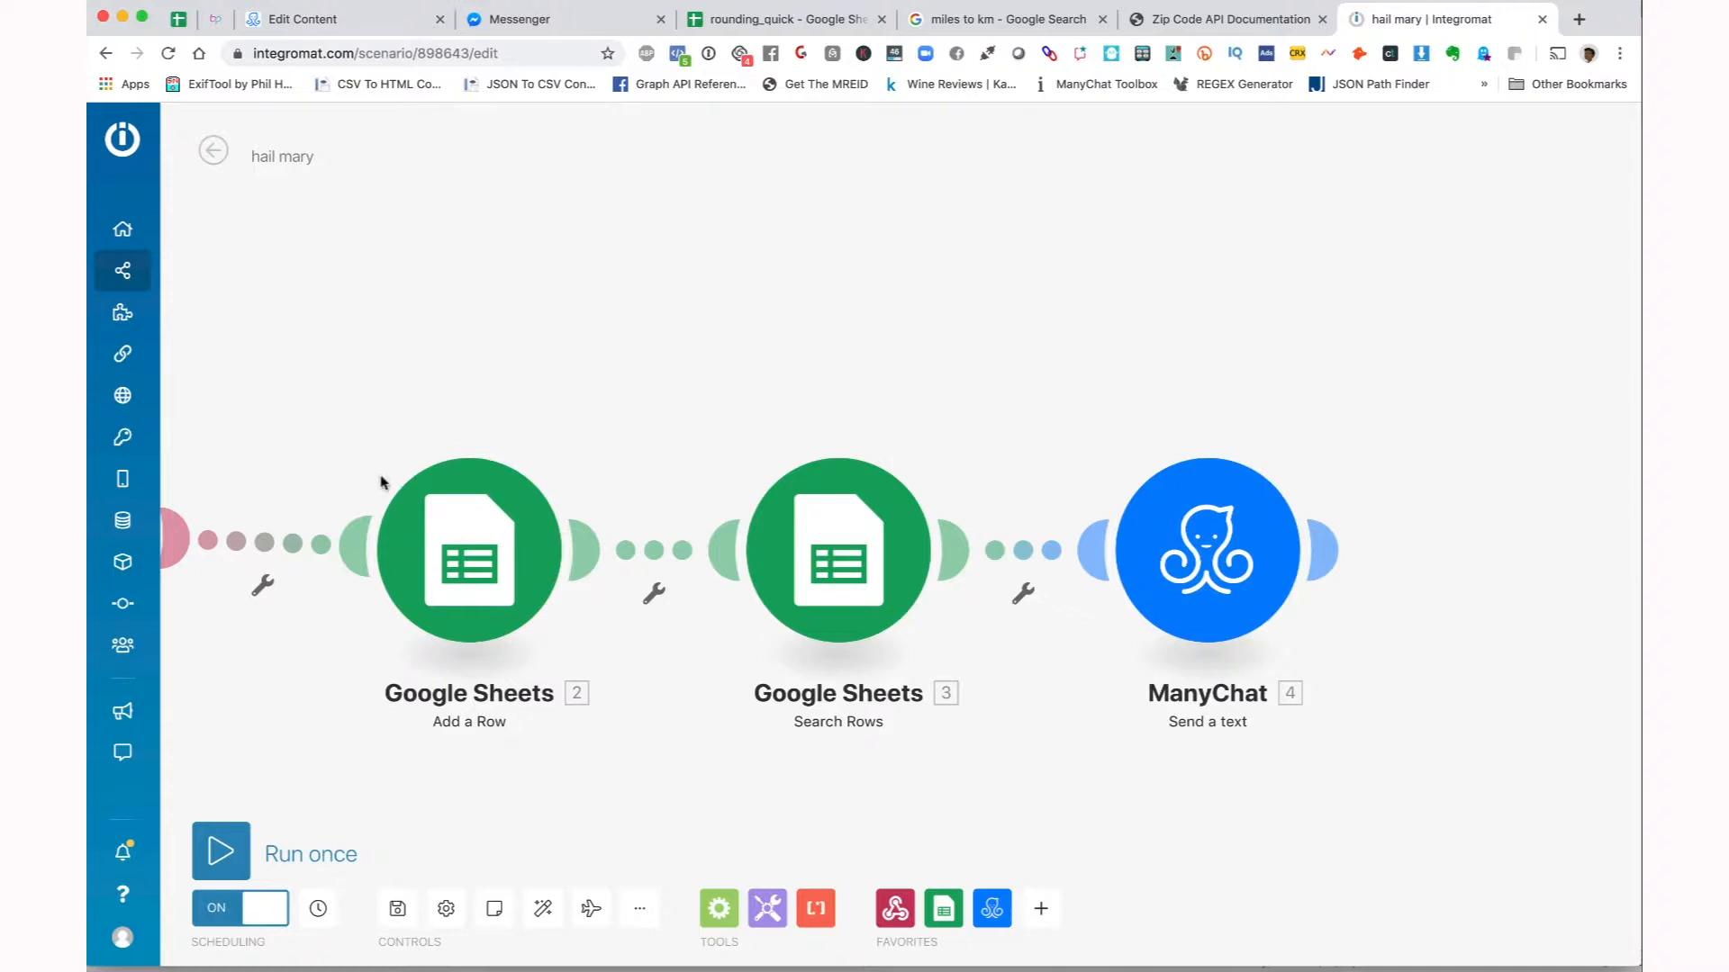
pyautogui.hscroll(-7, 380, 481)
pyautogui.click(638, 558)
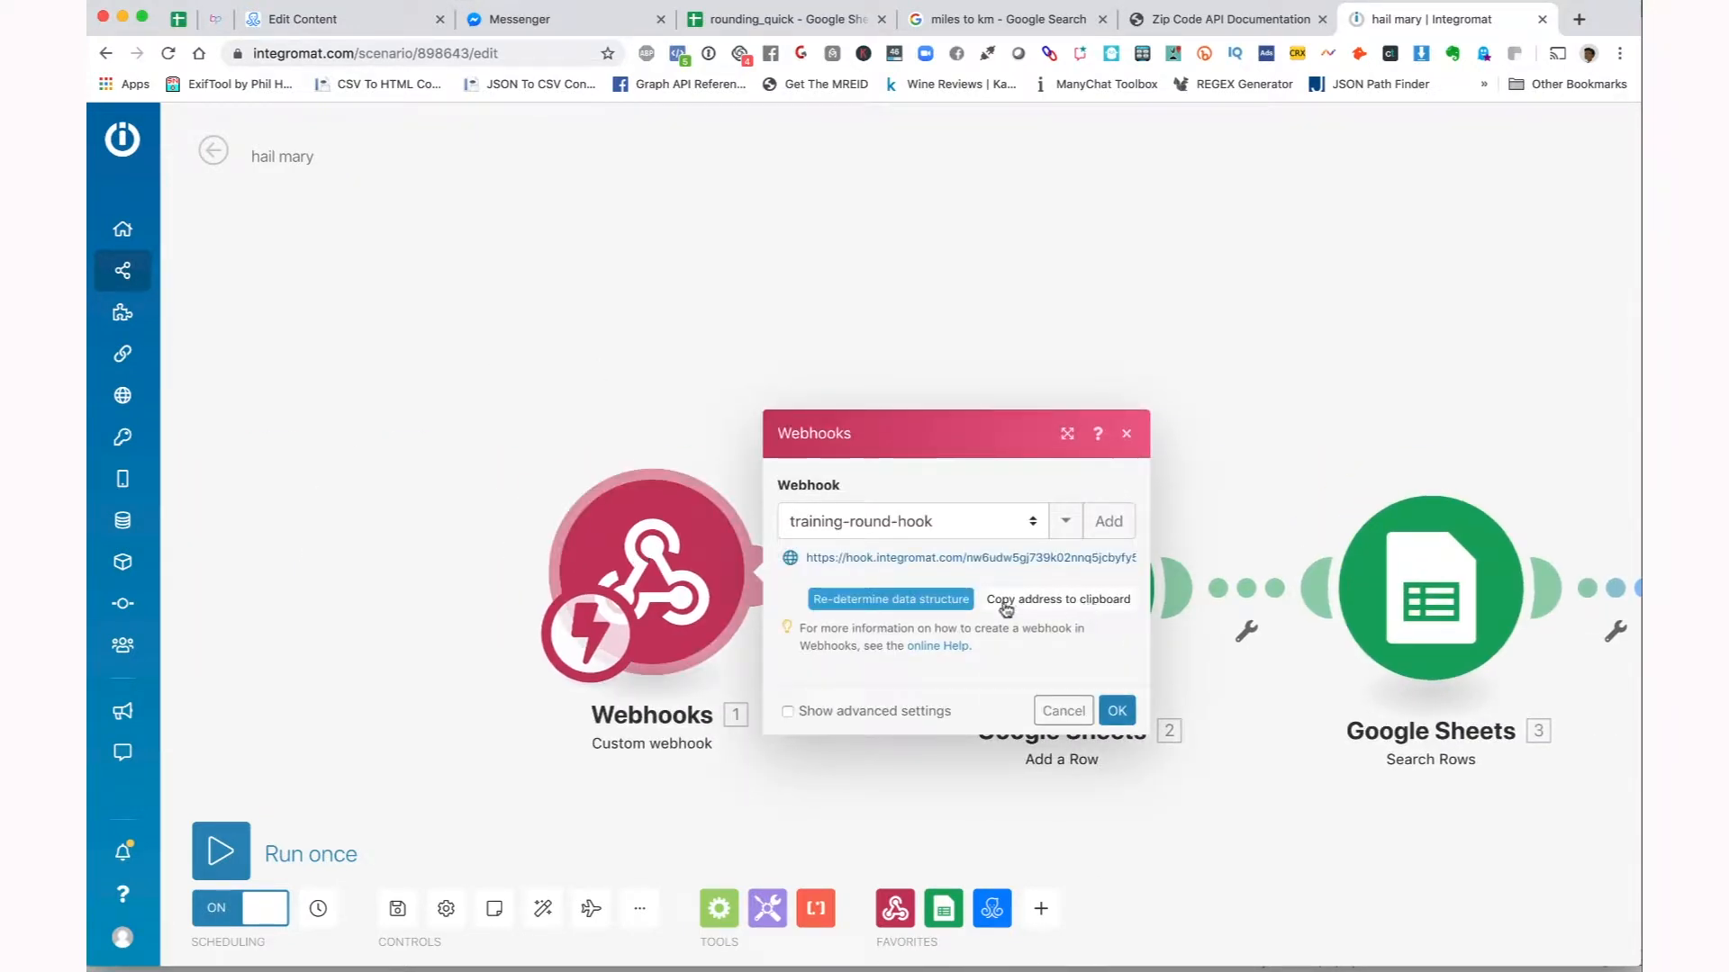
pyautogui.click(917, 601)
pyautogui.click(1038, 645)
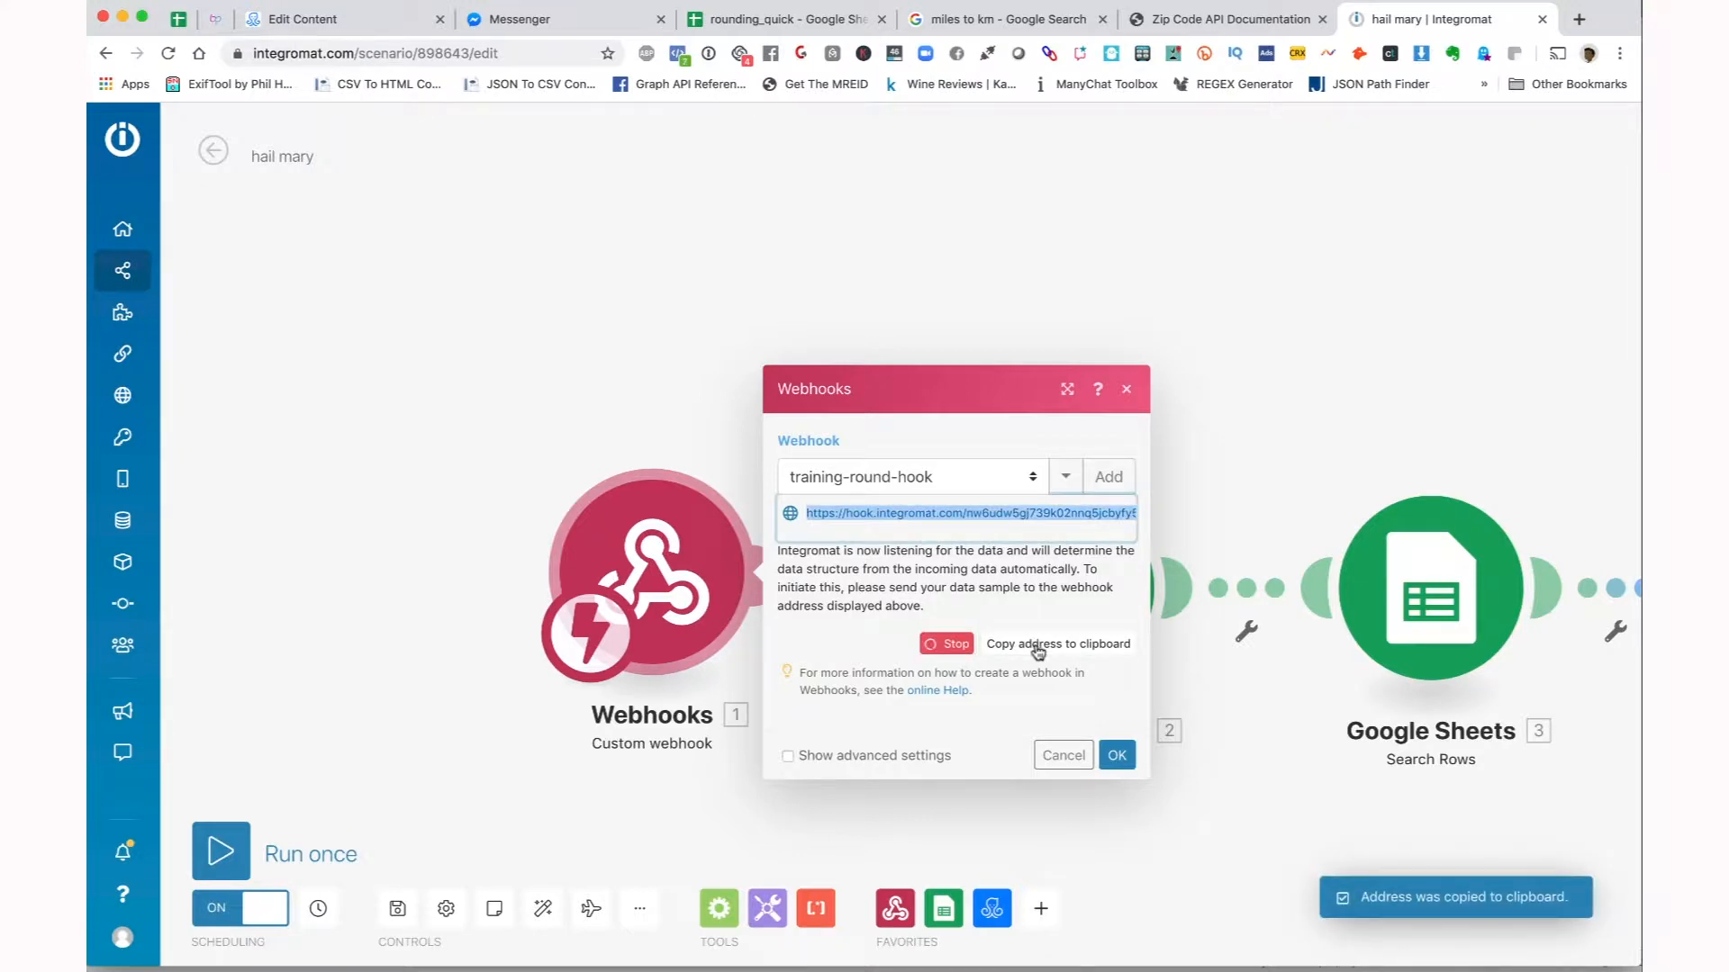
# - Back in ManyChat, paste the webhook address as the POST request URL and add Full Subscriber Data to the request body
pyautogui.click(351, 27)
pyautogui.click(556, 260)
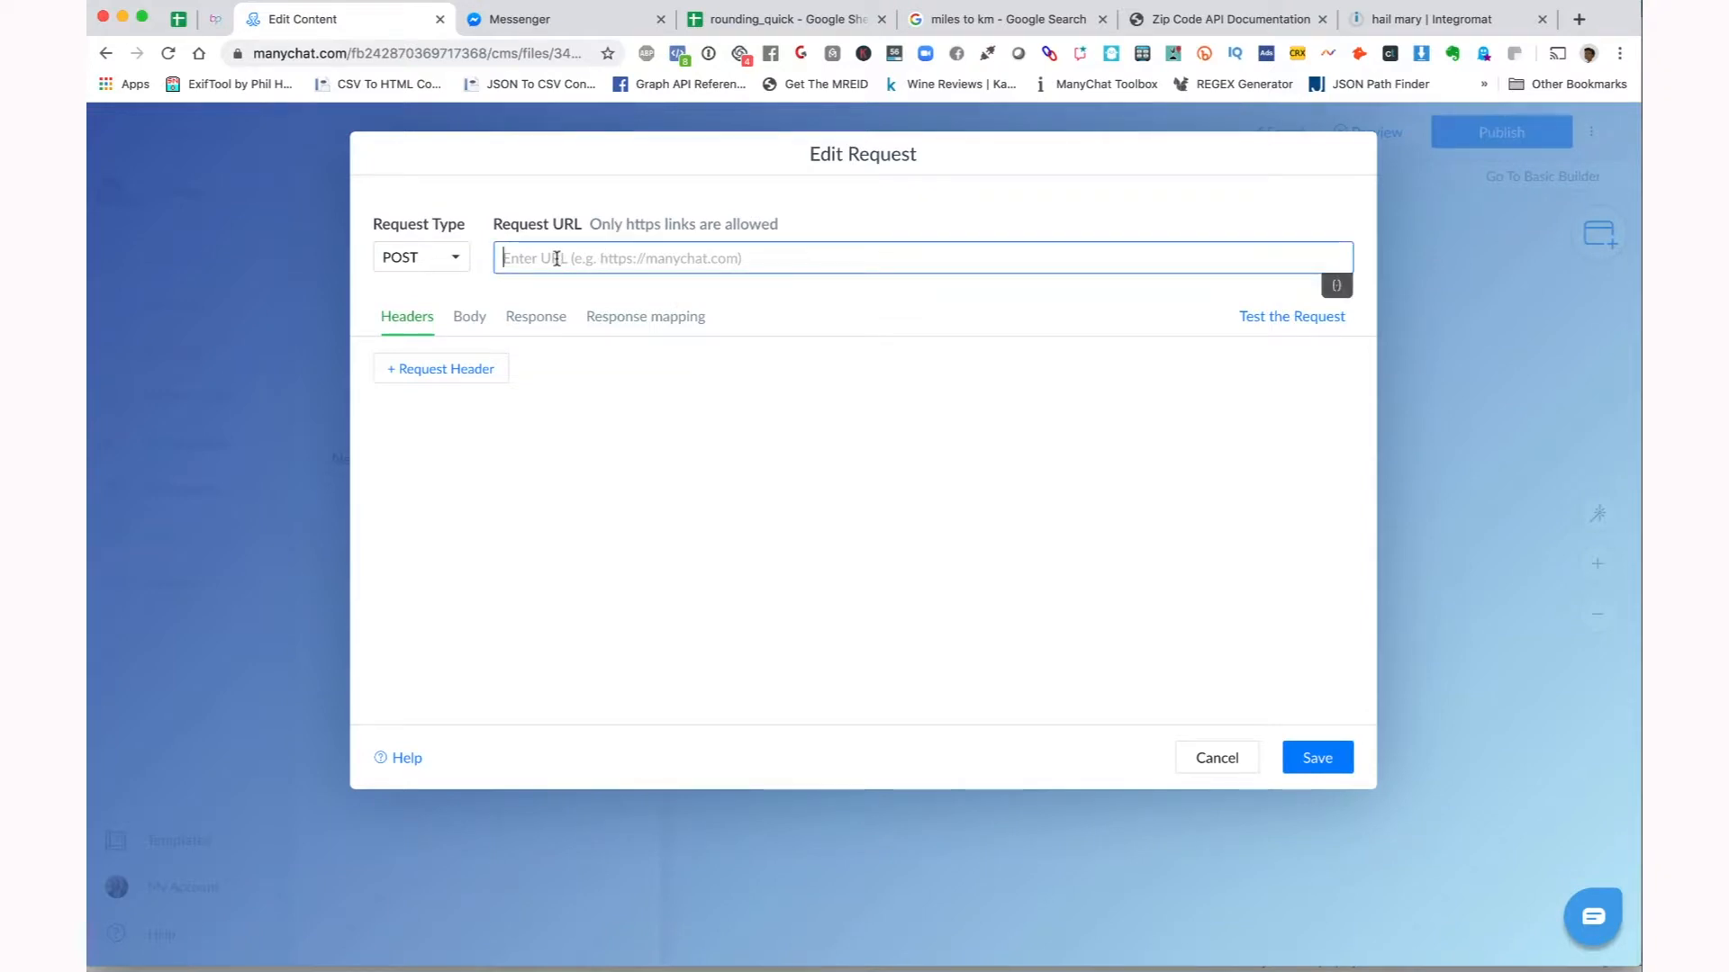
pyautogui.press('super+v')
pyautogui.click(472, 326)
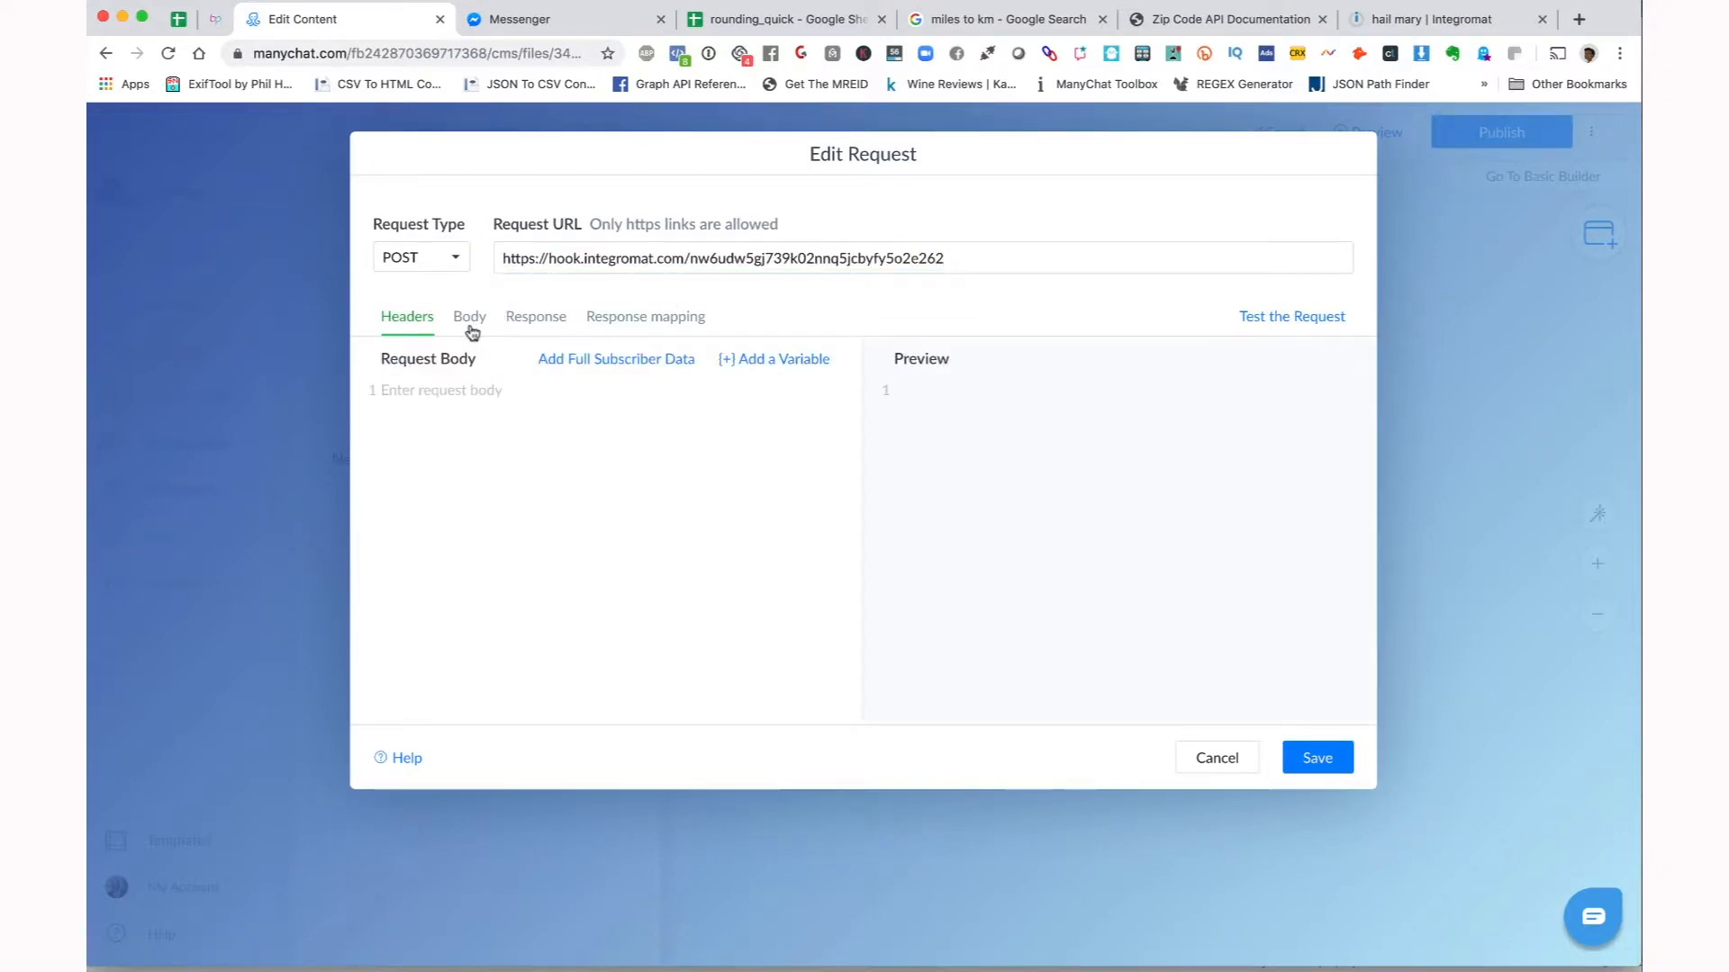
pyautogui.click(624, 363)
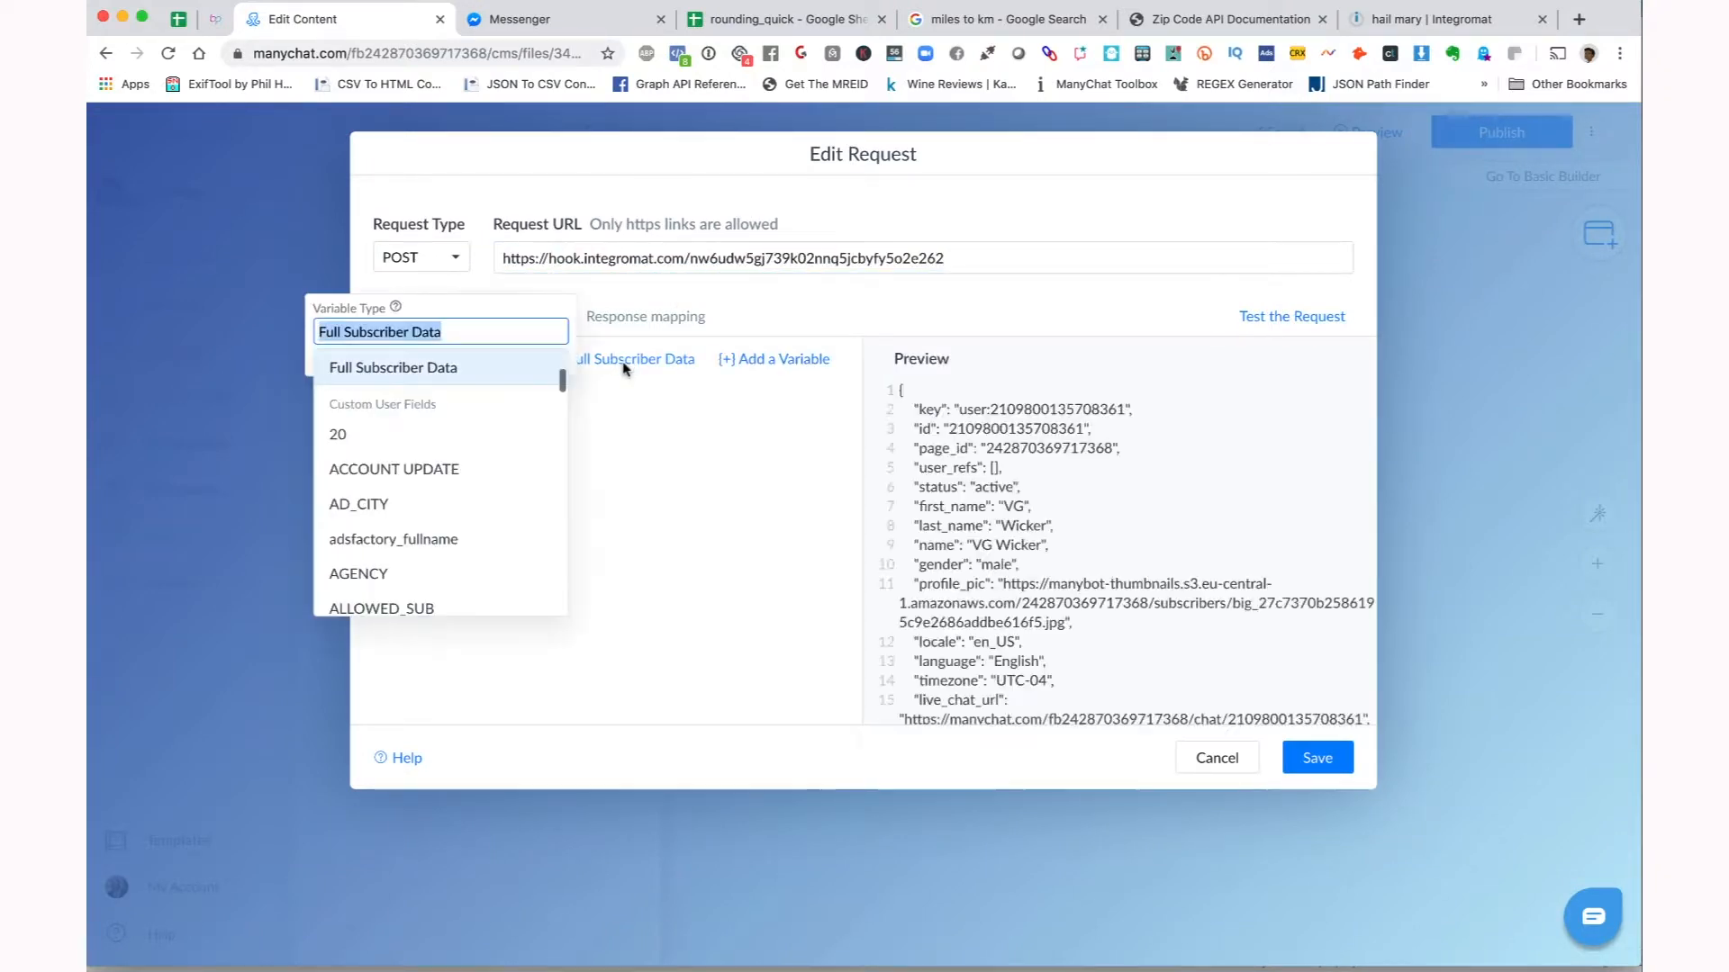
pyautogui.click(651, 302)
# - Check the custom fields at the end of the body preview, then test the request to send sample data to the webhook
pyautogui.scroll(-20, 1119, 511)
pyautogui.scroll(-15, 1119, 512)
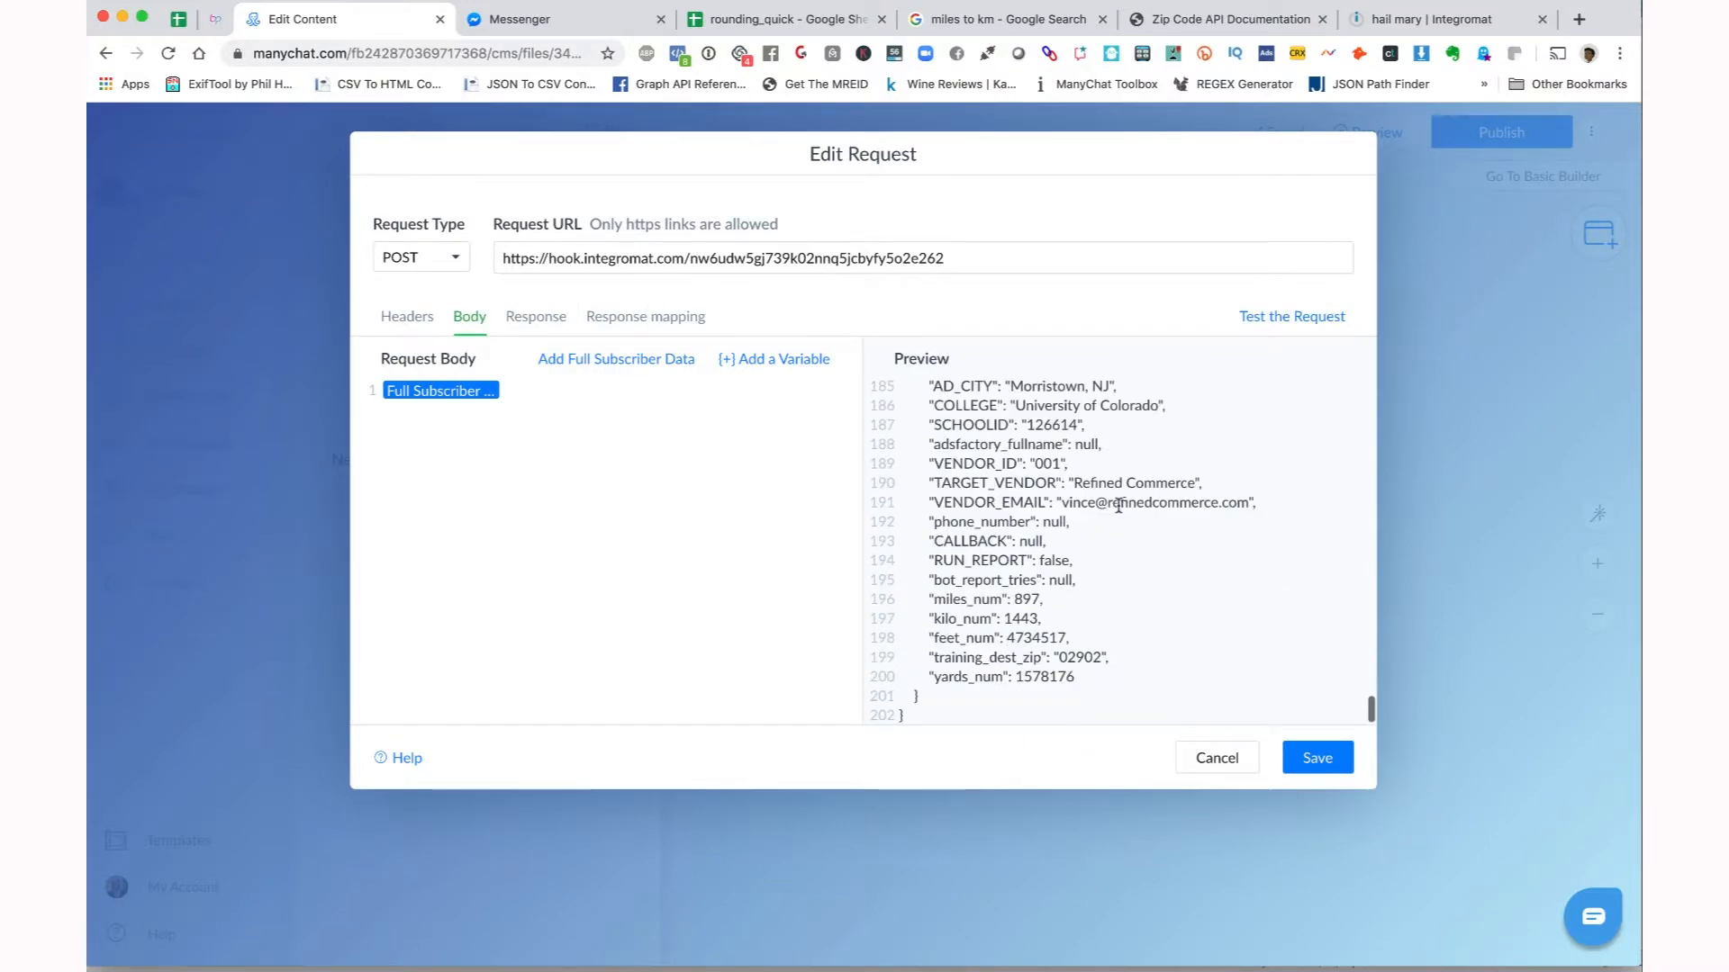
pyautogui.click(1302, 319)
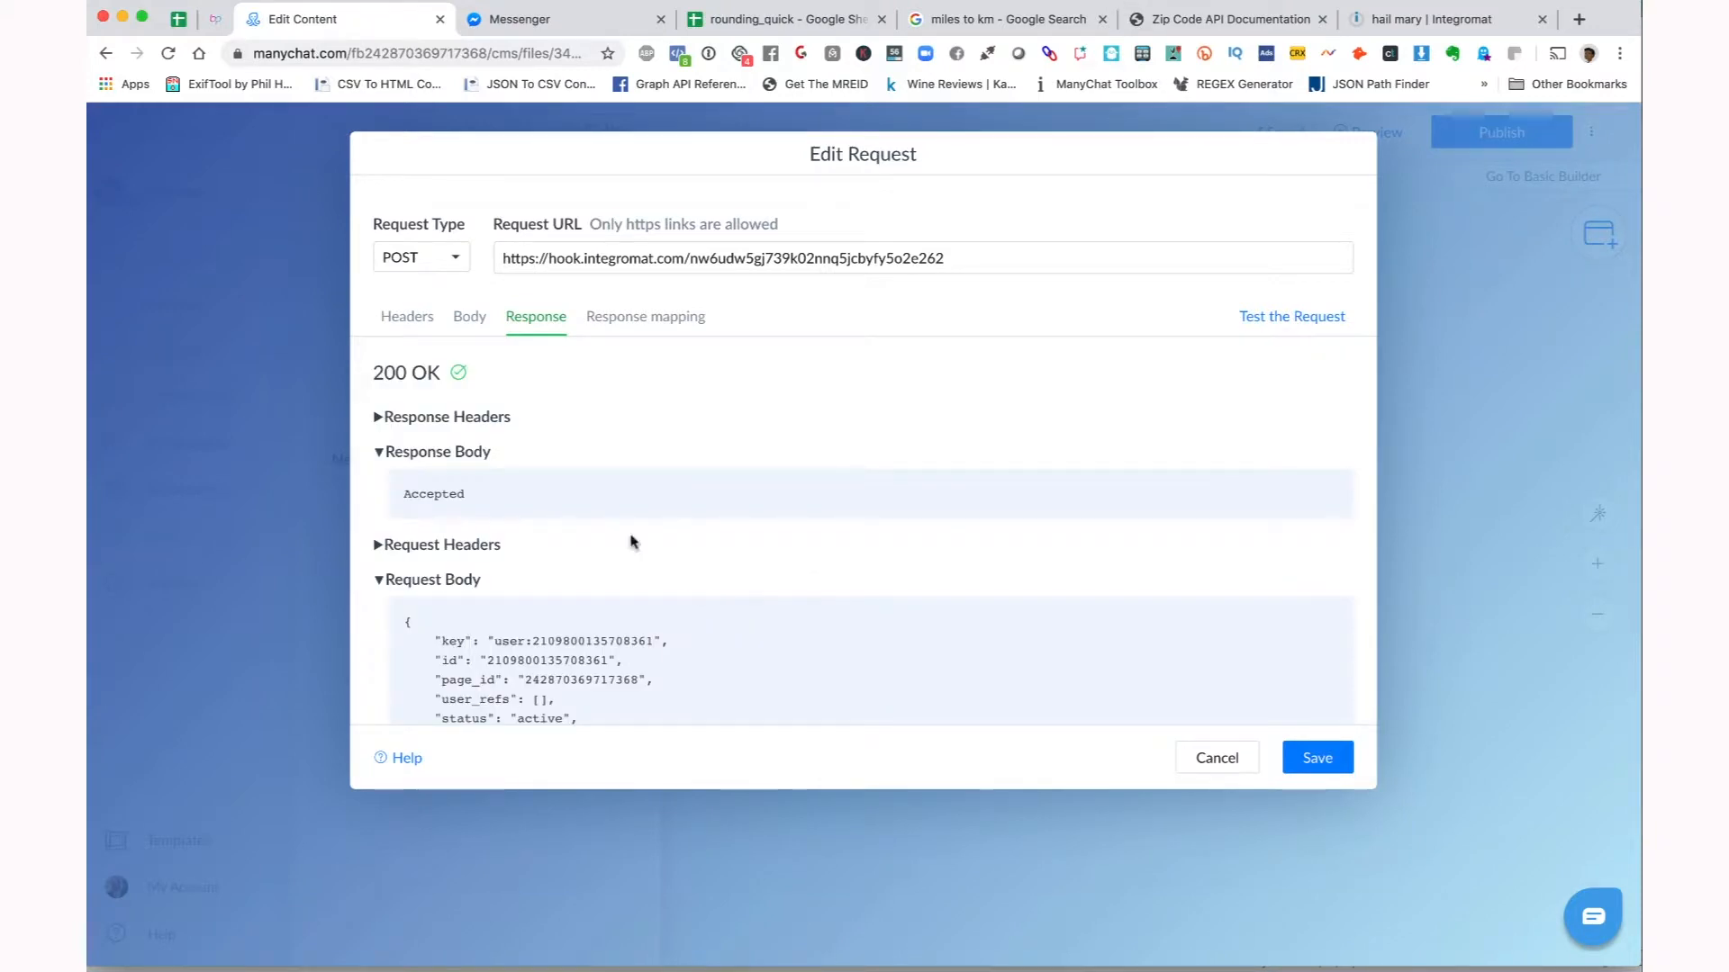
pyautogui.scroll(-2, 507, 635)
pyautogui.scroll(2, 507, 636)
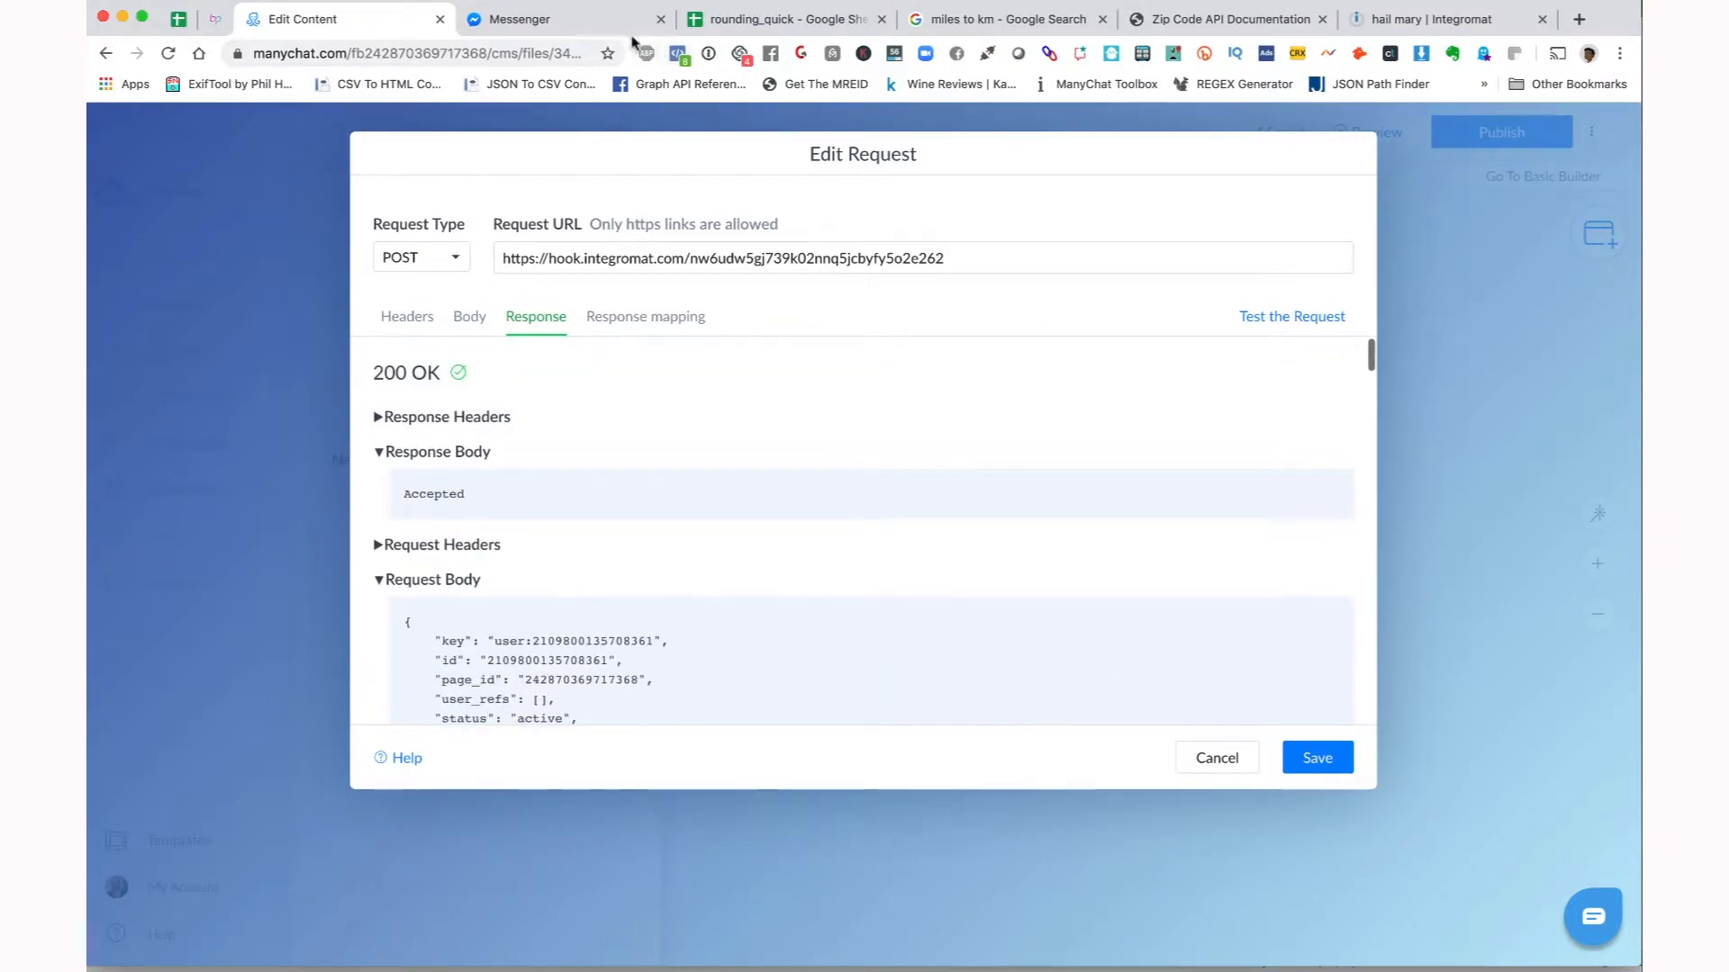
# - In Integromat, accept the training-round-hook webhook settings and save the scenario
pyautogui.click(1434, 20)
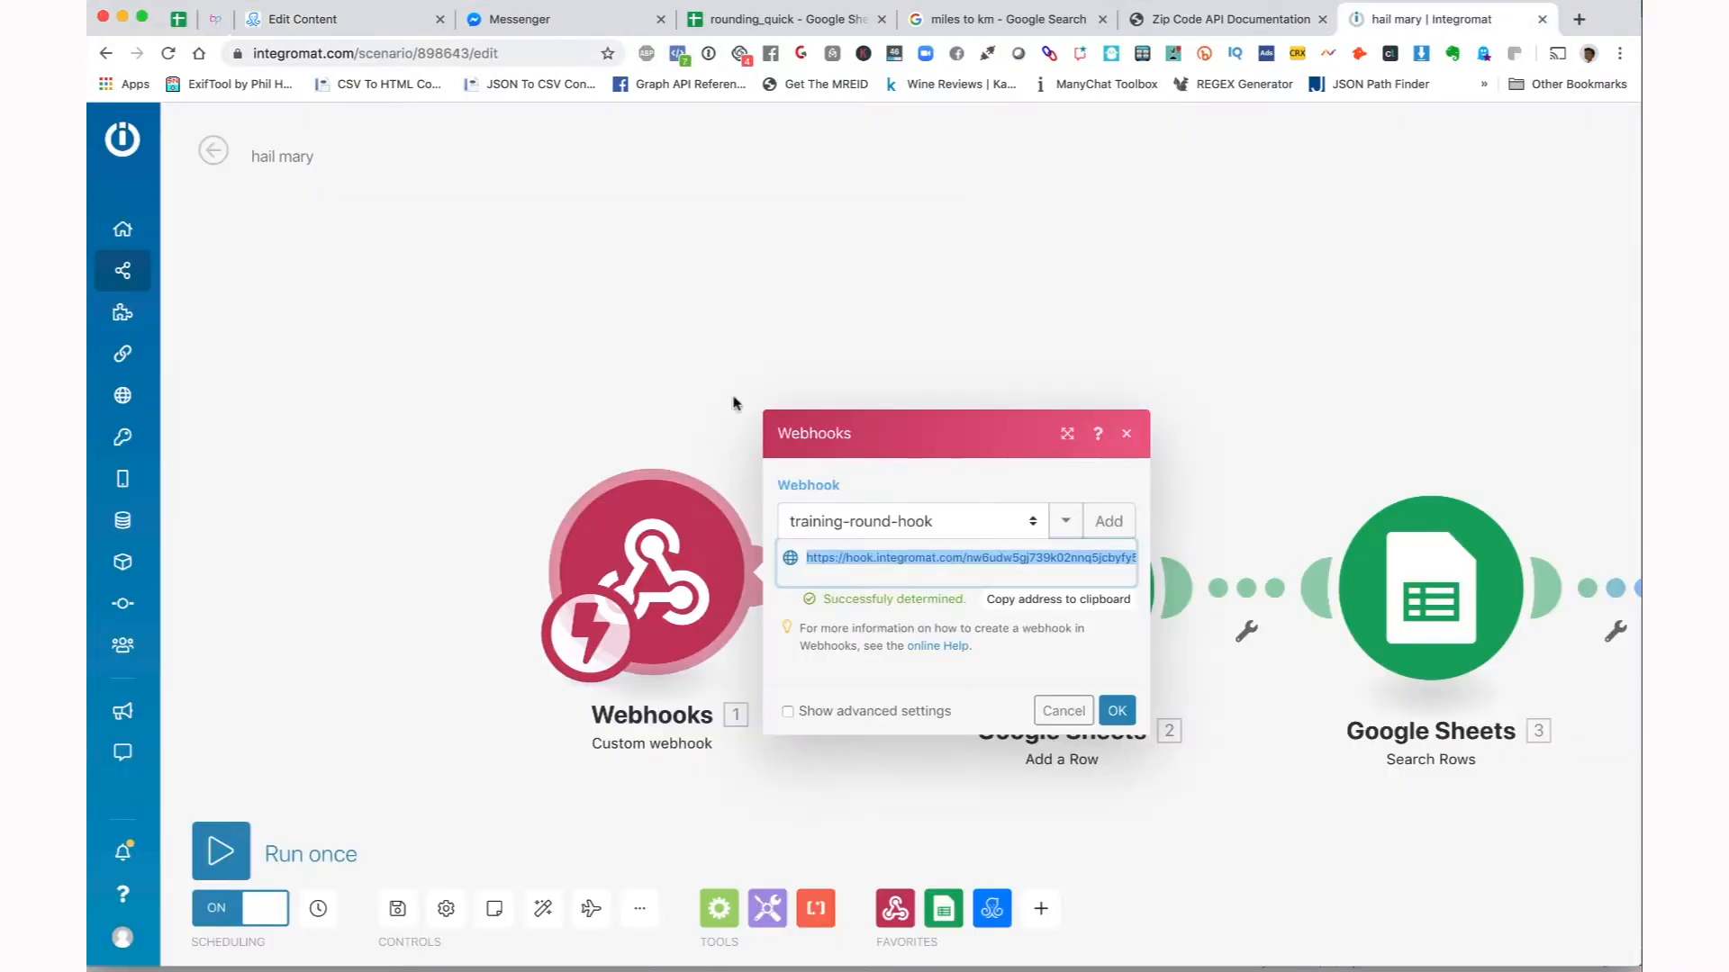
pyautogui.click(1116, 710)
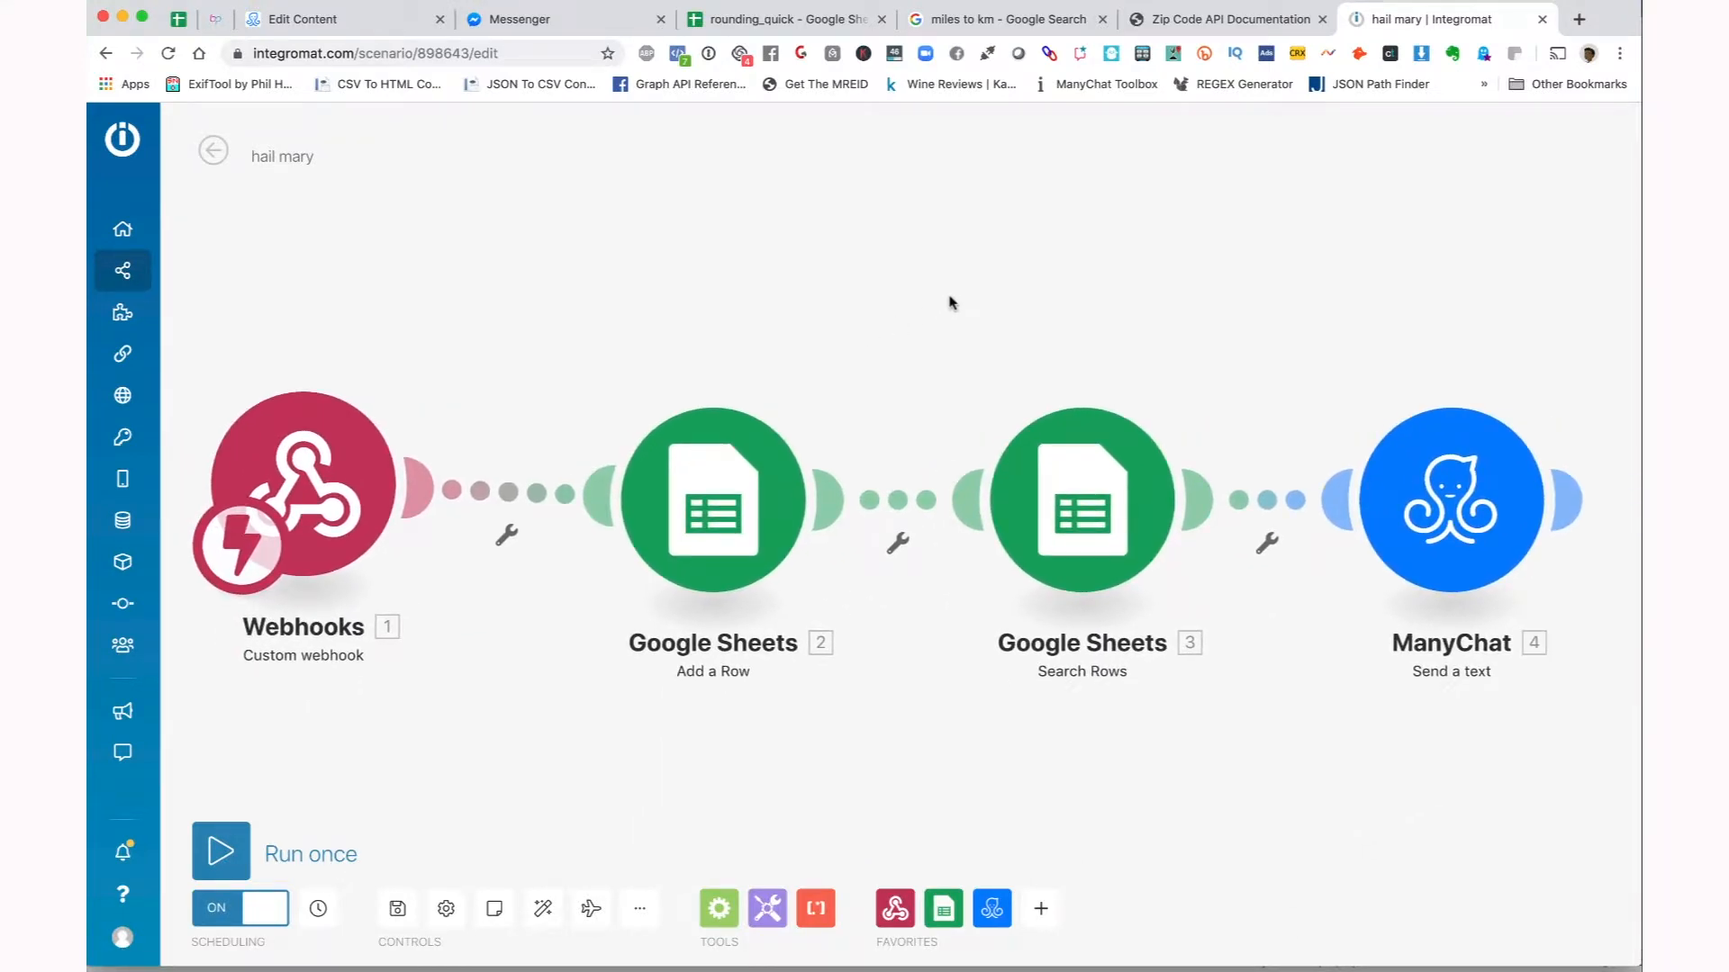
pyautogui.click(397, 909)
# - Save the external request in ManyChat and make Send Message #2 the flow's starting step
pyautogui.click(347, 18)
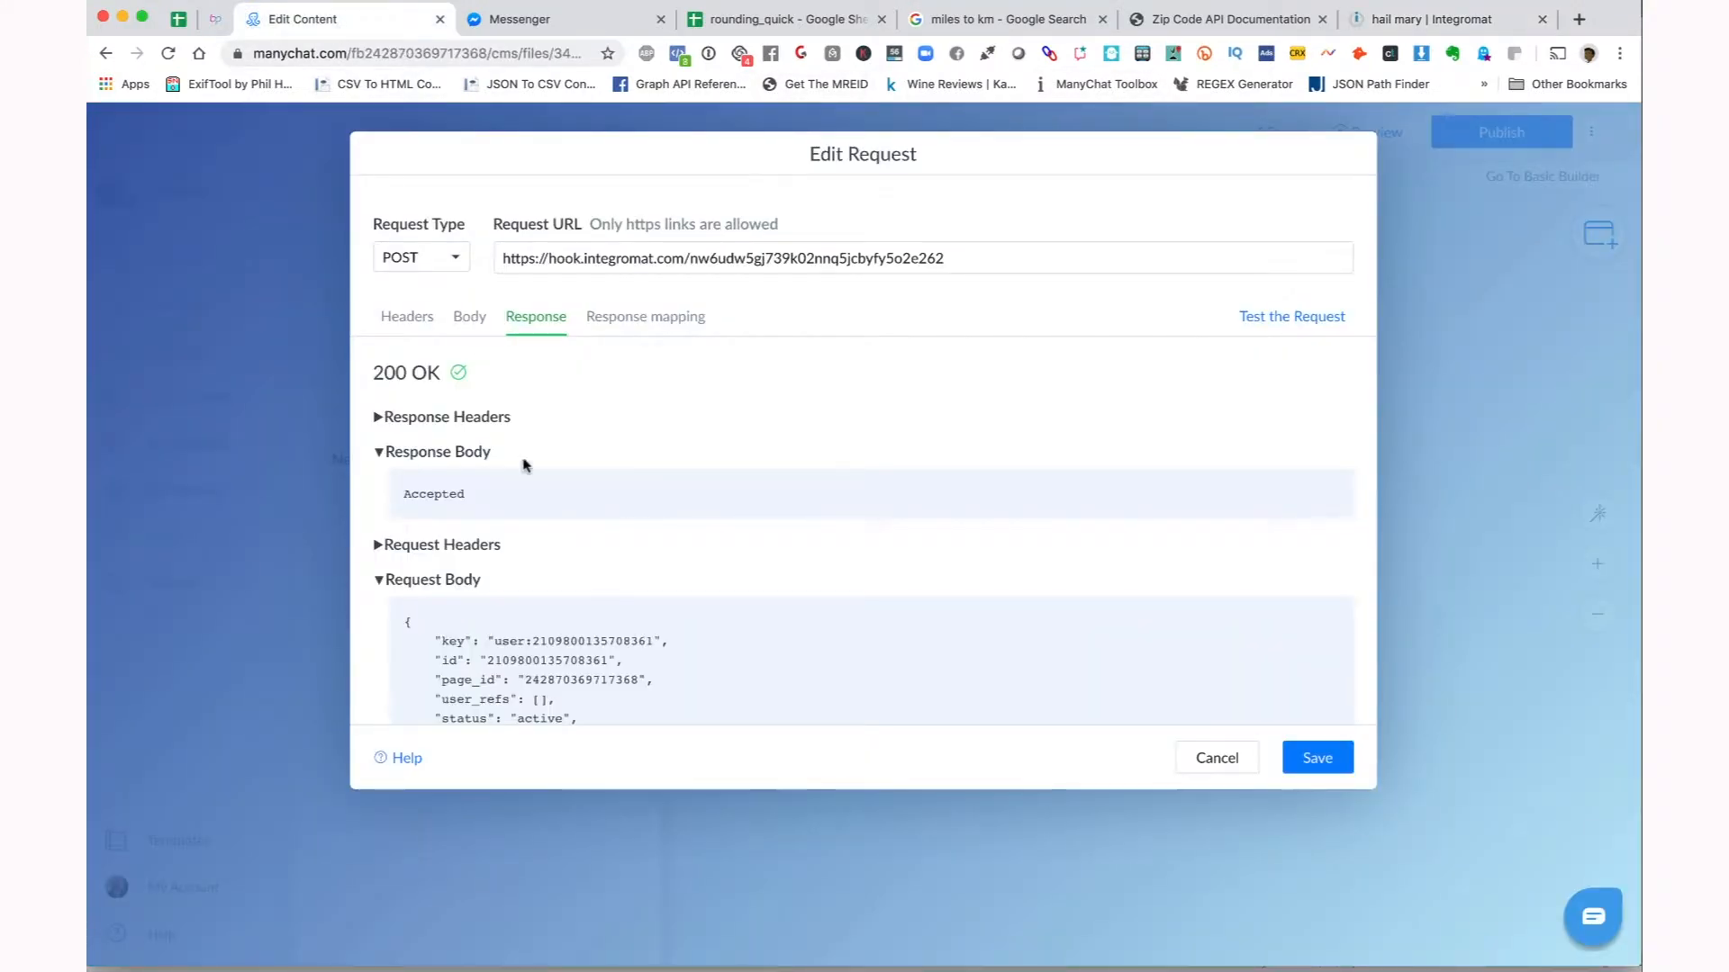
pyautogui.click(1317, 759)
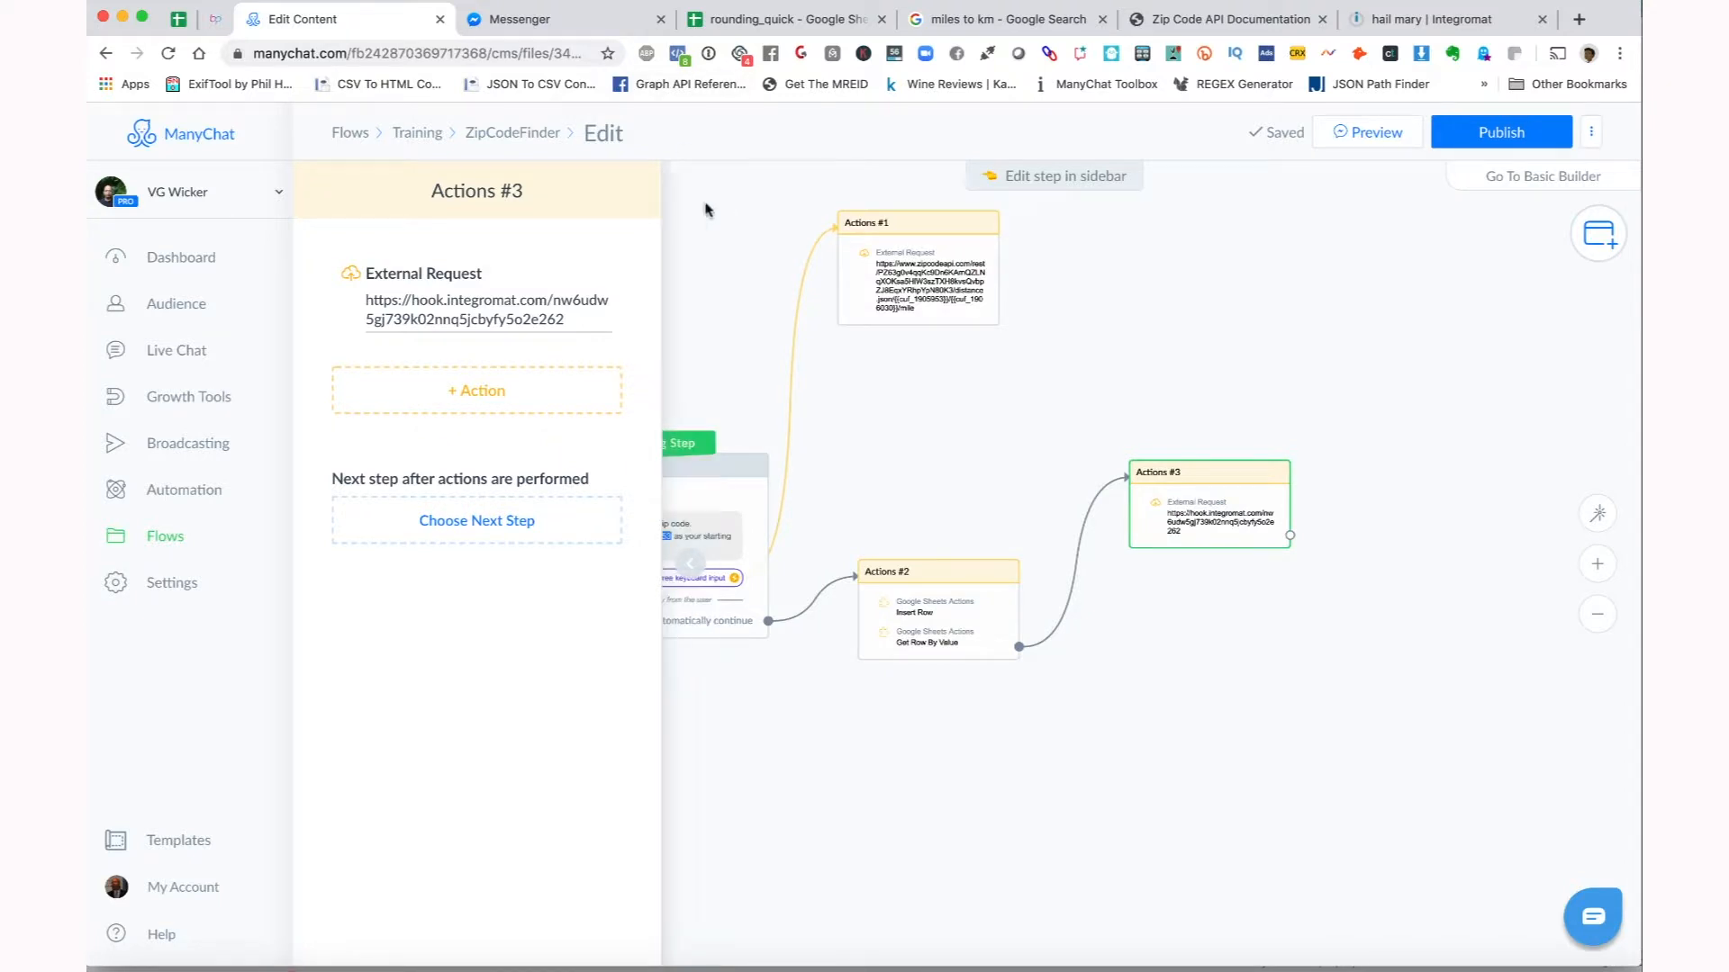
pyautogui.click(928, 432)
pyautogui.moveTo(927, 431); pyautogui.dragTo(1508, 476)
pyautogui.moveTo(839, 846); pyautogui.dragTo(425, 790)
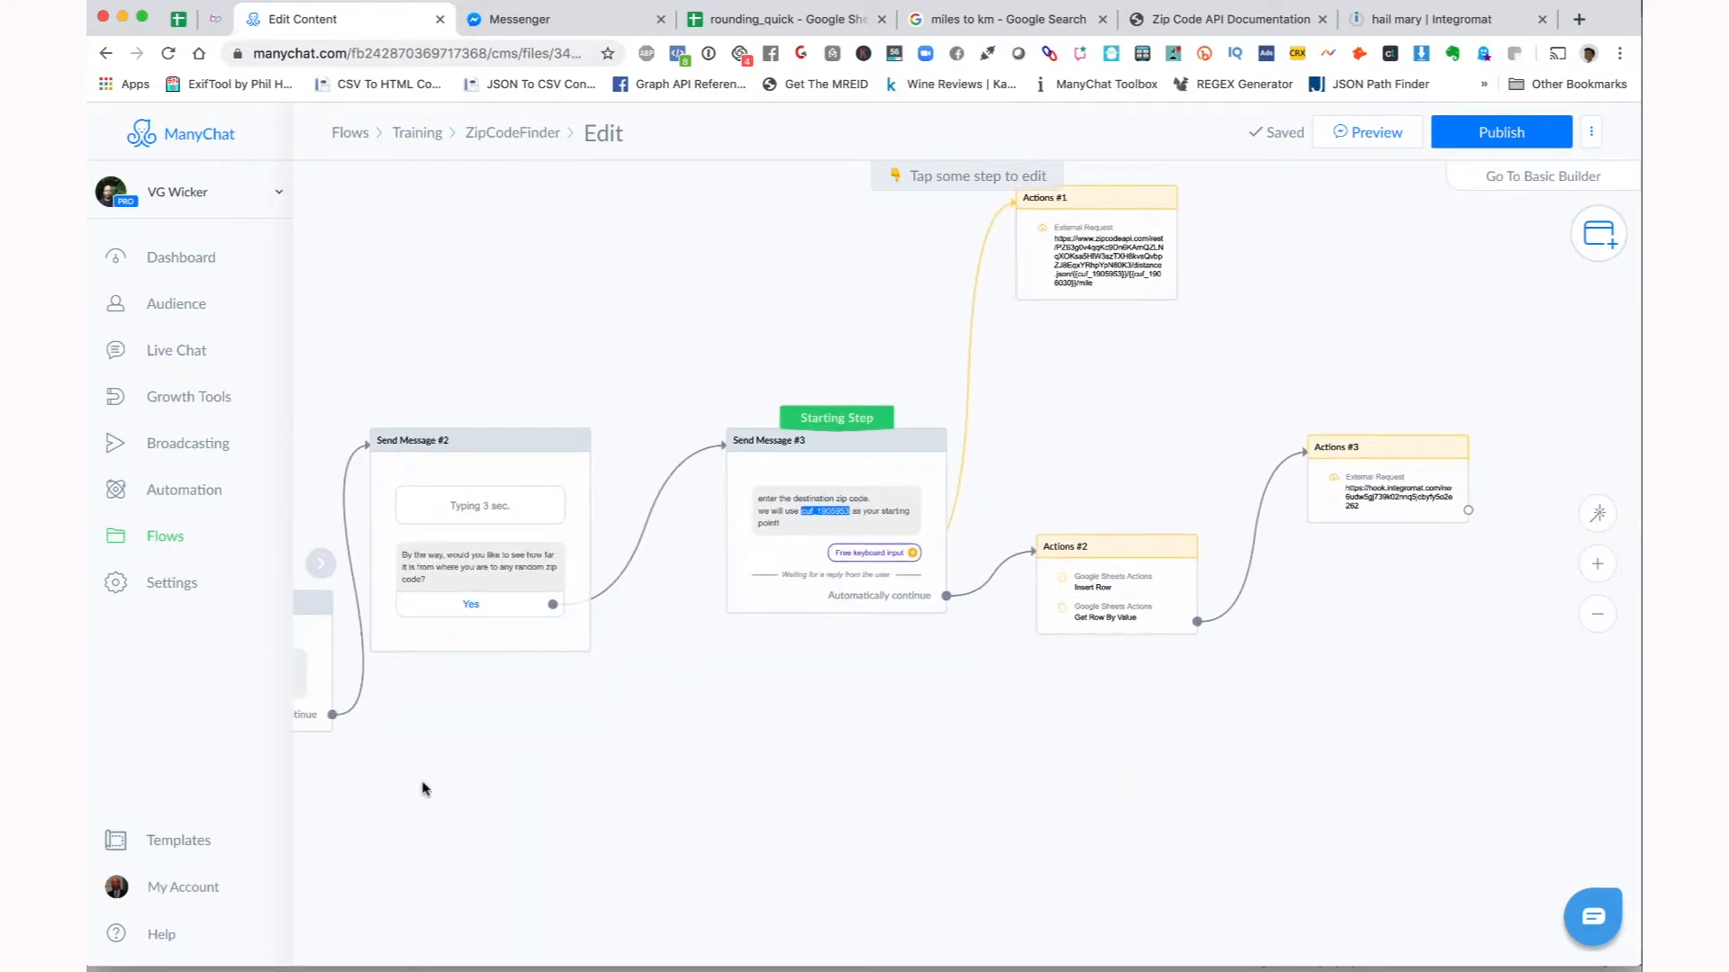
pyautogui.moveTo(916, 792); pyautogui.dragTo(1007, 762)
pyautogui.moveTo(911, 387); pyautogui.dragTo(508, 397)
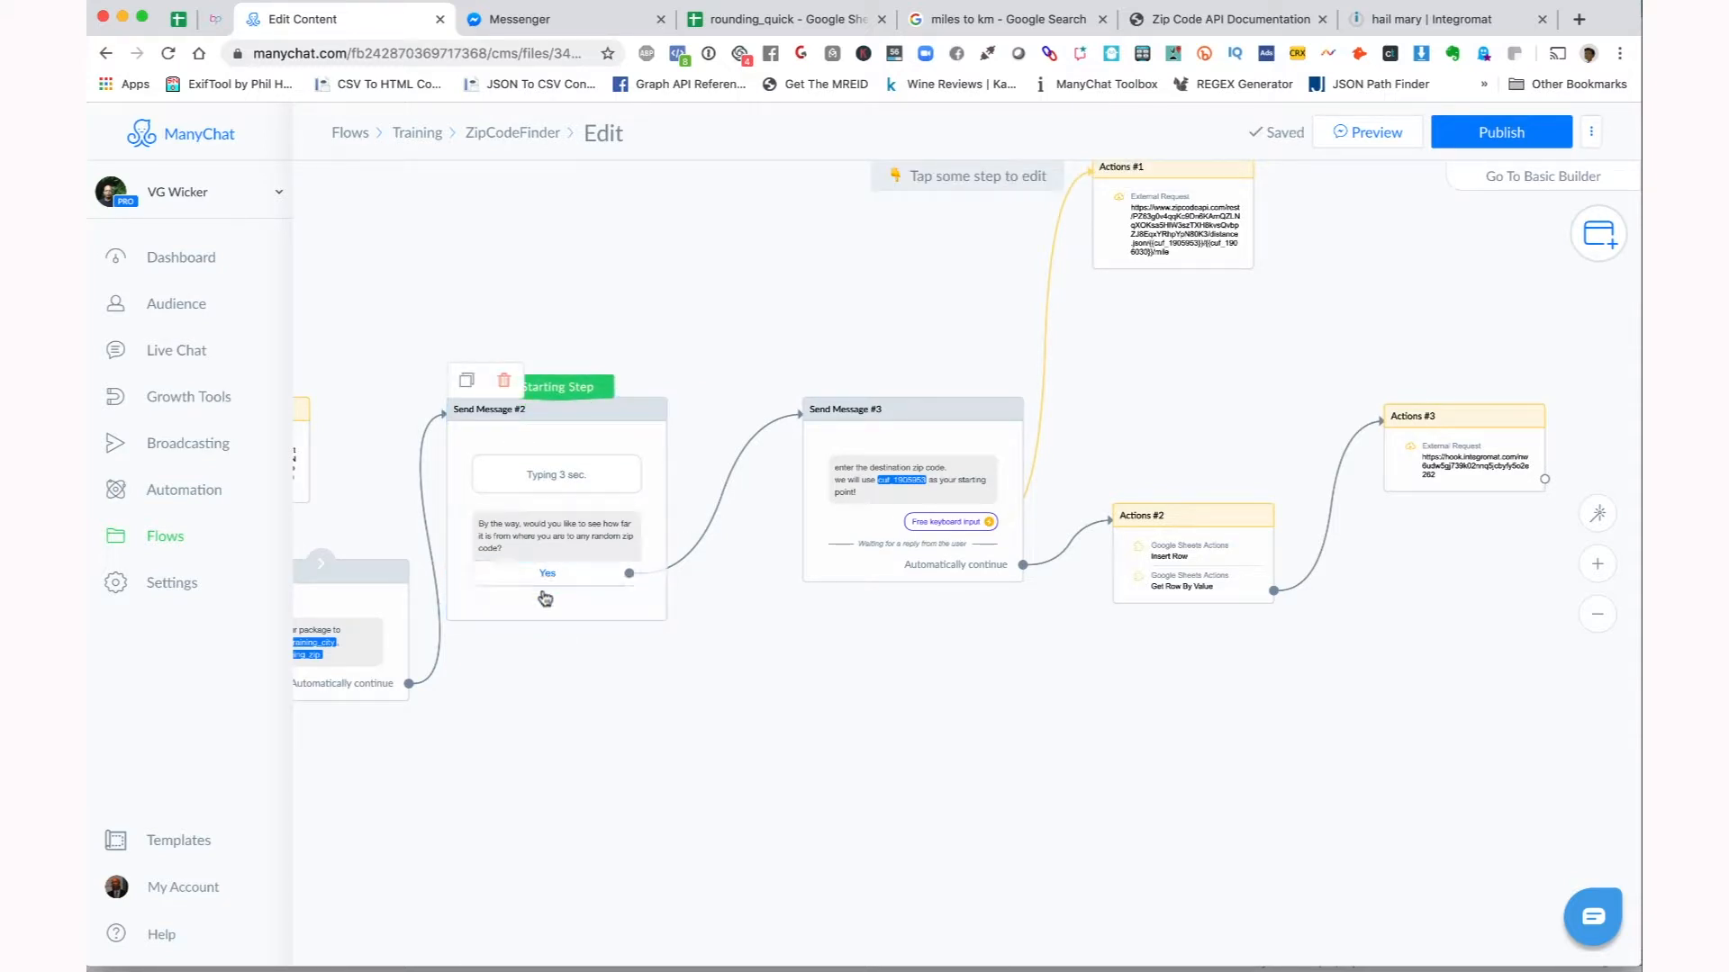
pyautogui.moveTo(1101, 747); pyautogui.dragTo(957, 807)
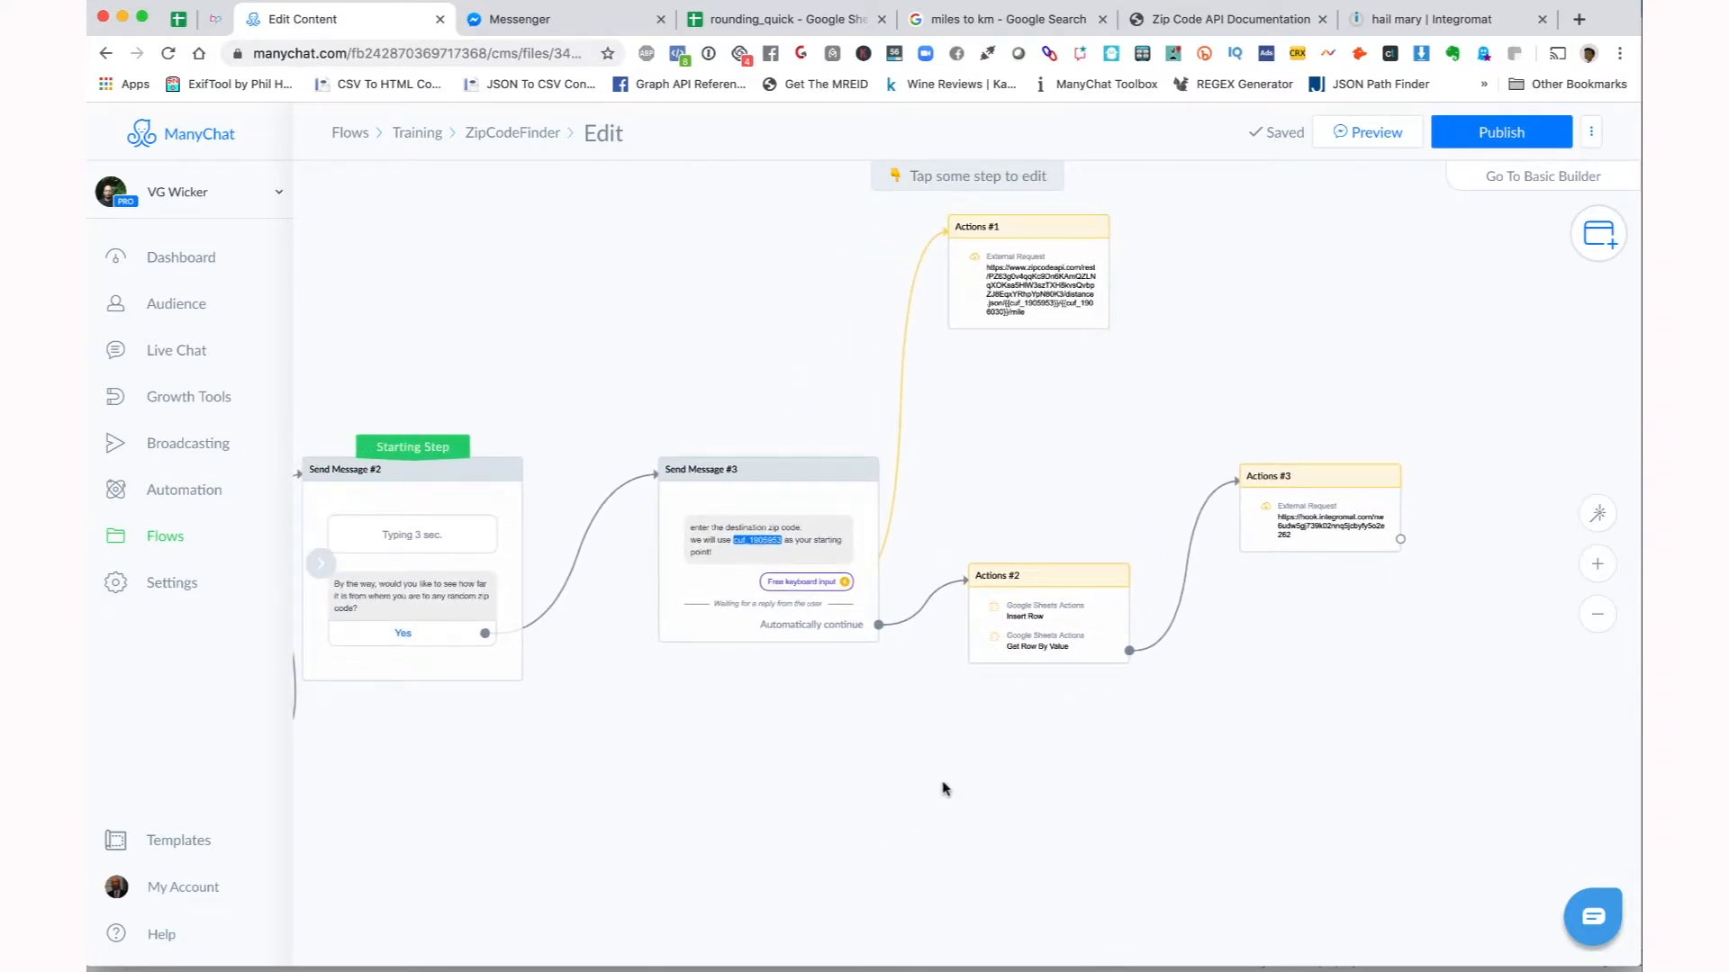
# - In Integromat's ManyChat module text, remove the line breaks before the feet sentence, "and don't forget" and the yards phrase
pyautogui.click(1443, 21)
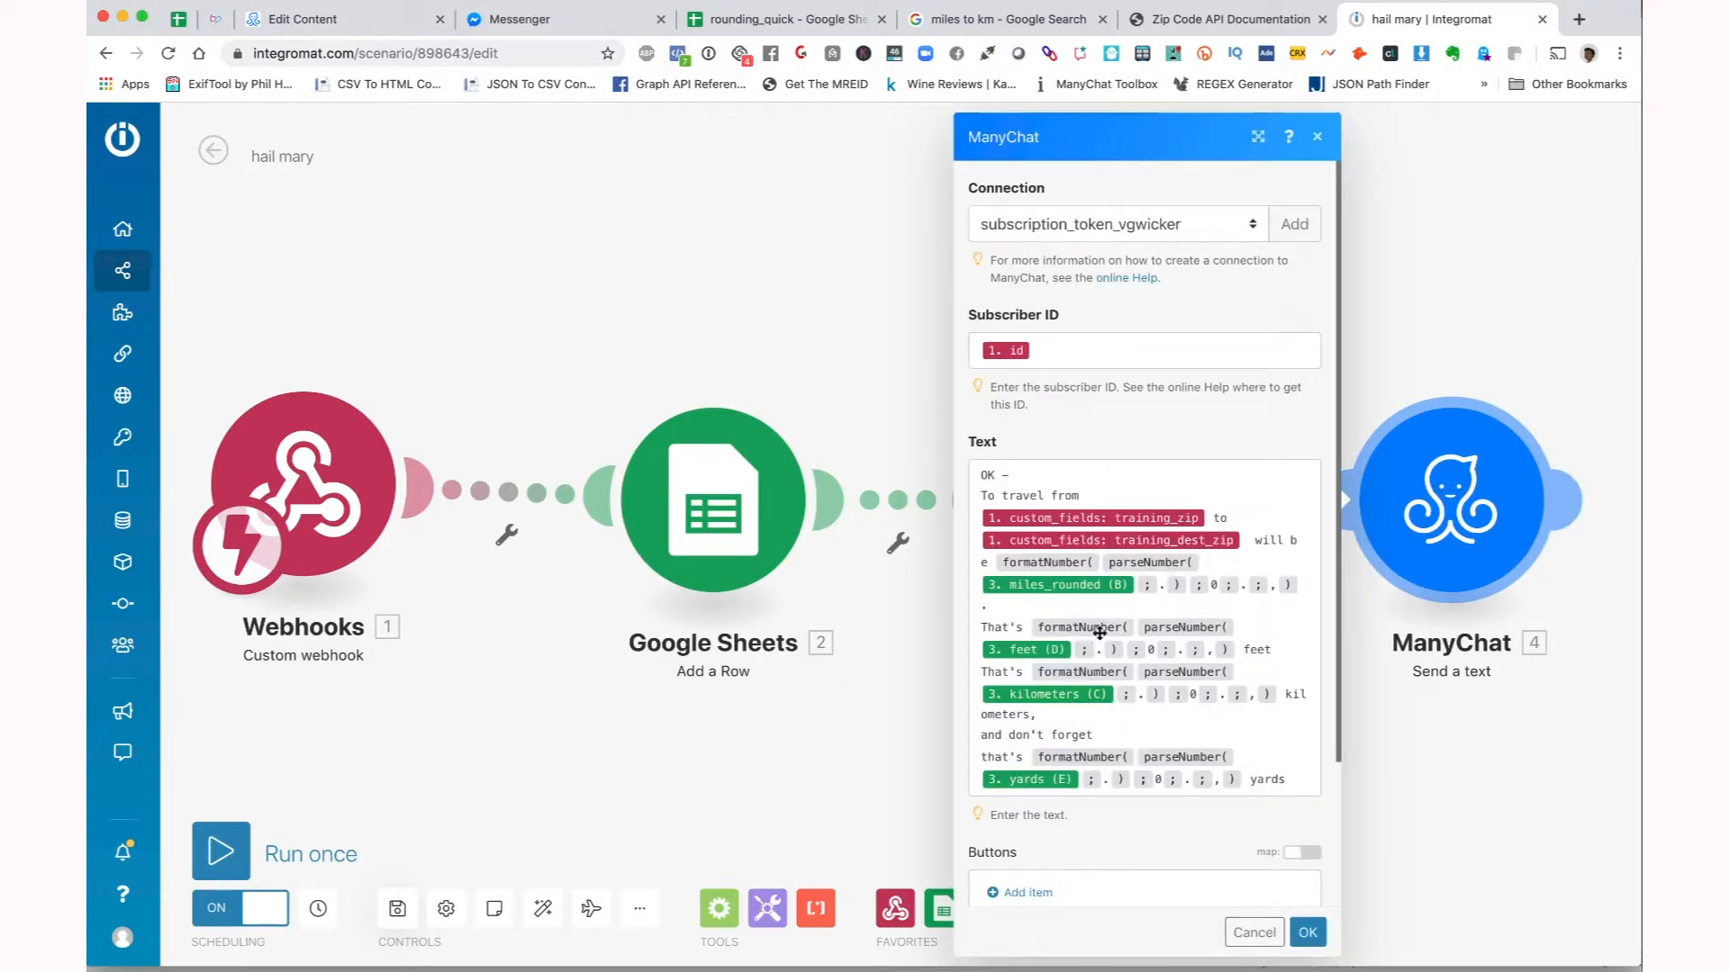
pyautogui.click(982, 629)
pyautogui.press('BackSpace')
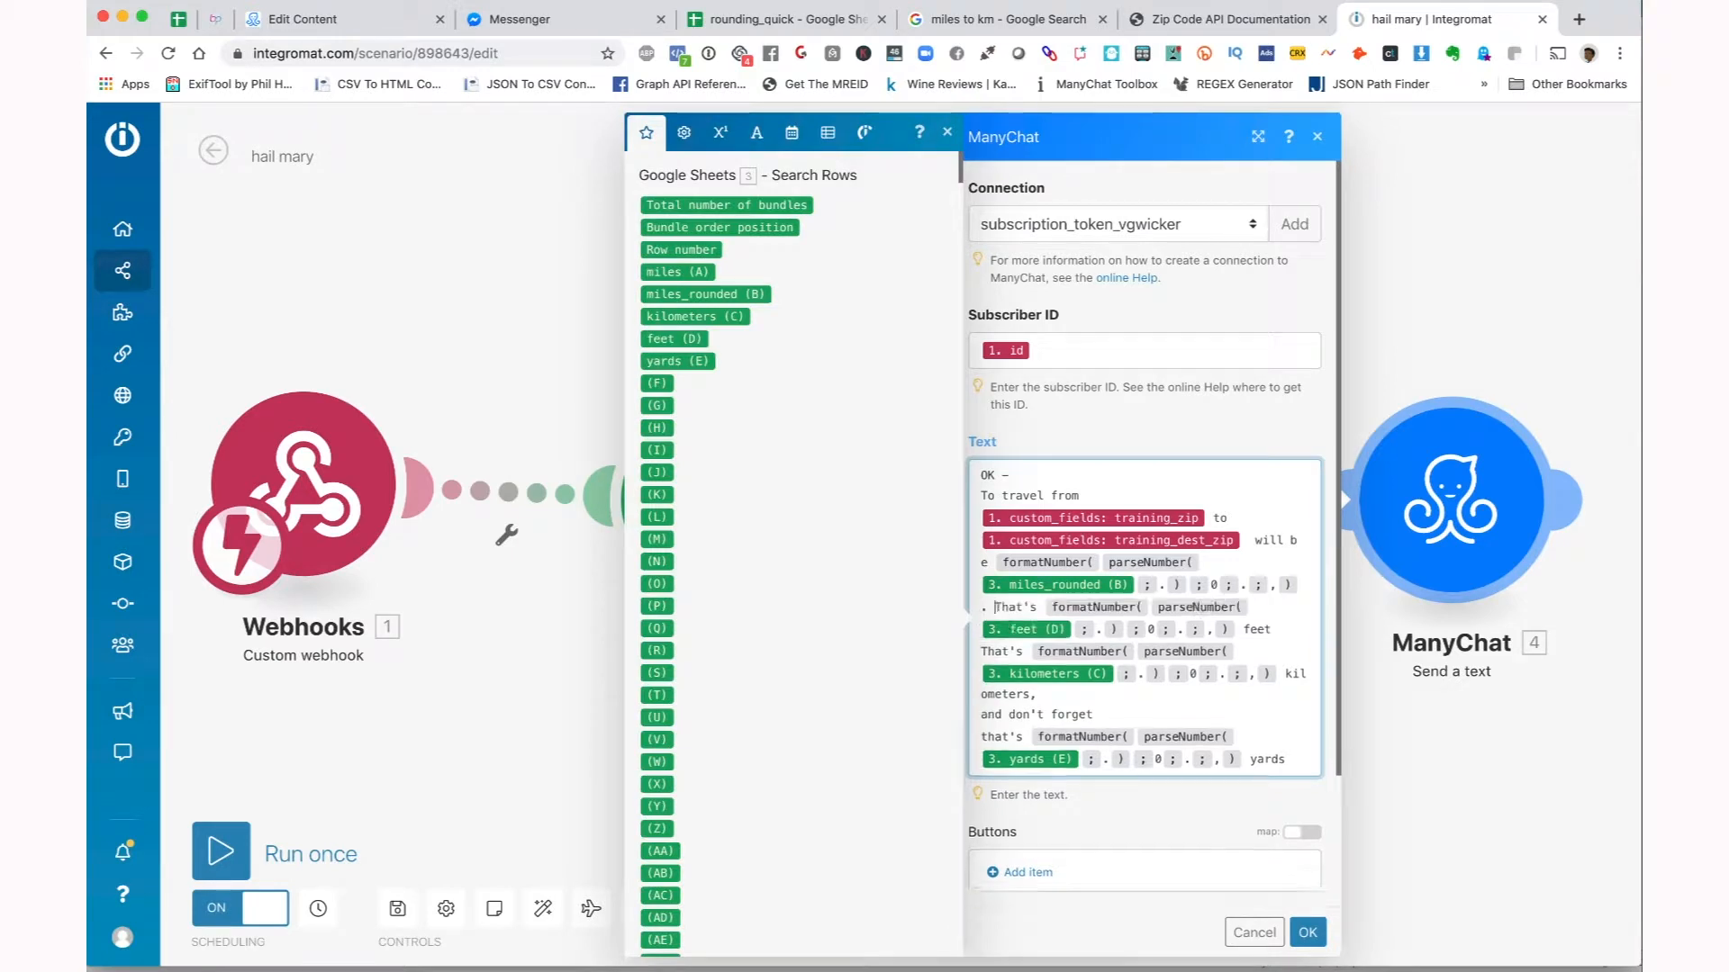
pyautogui.click(983, 714)
pyautogui.press('BackSpace')
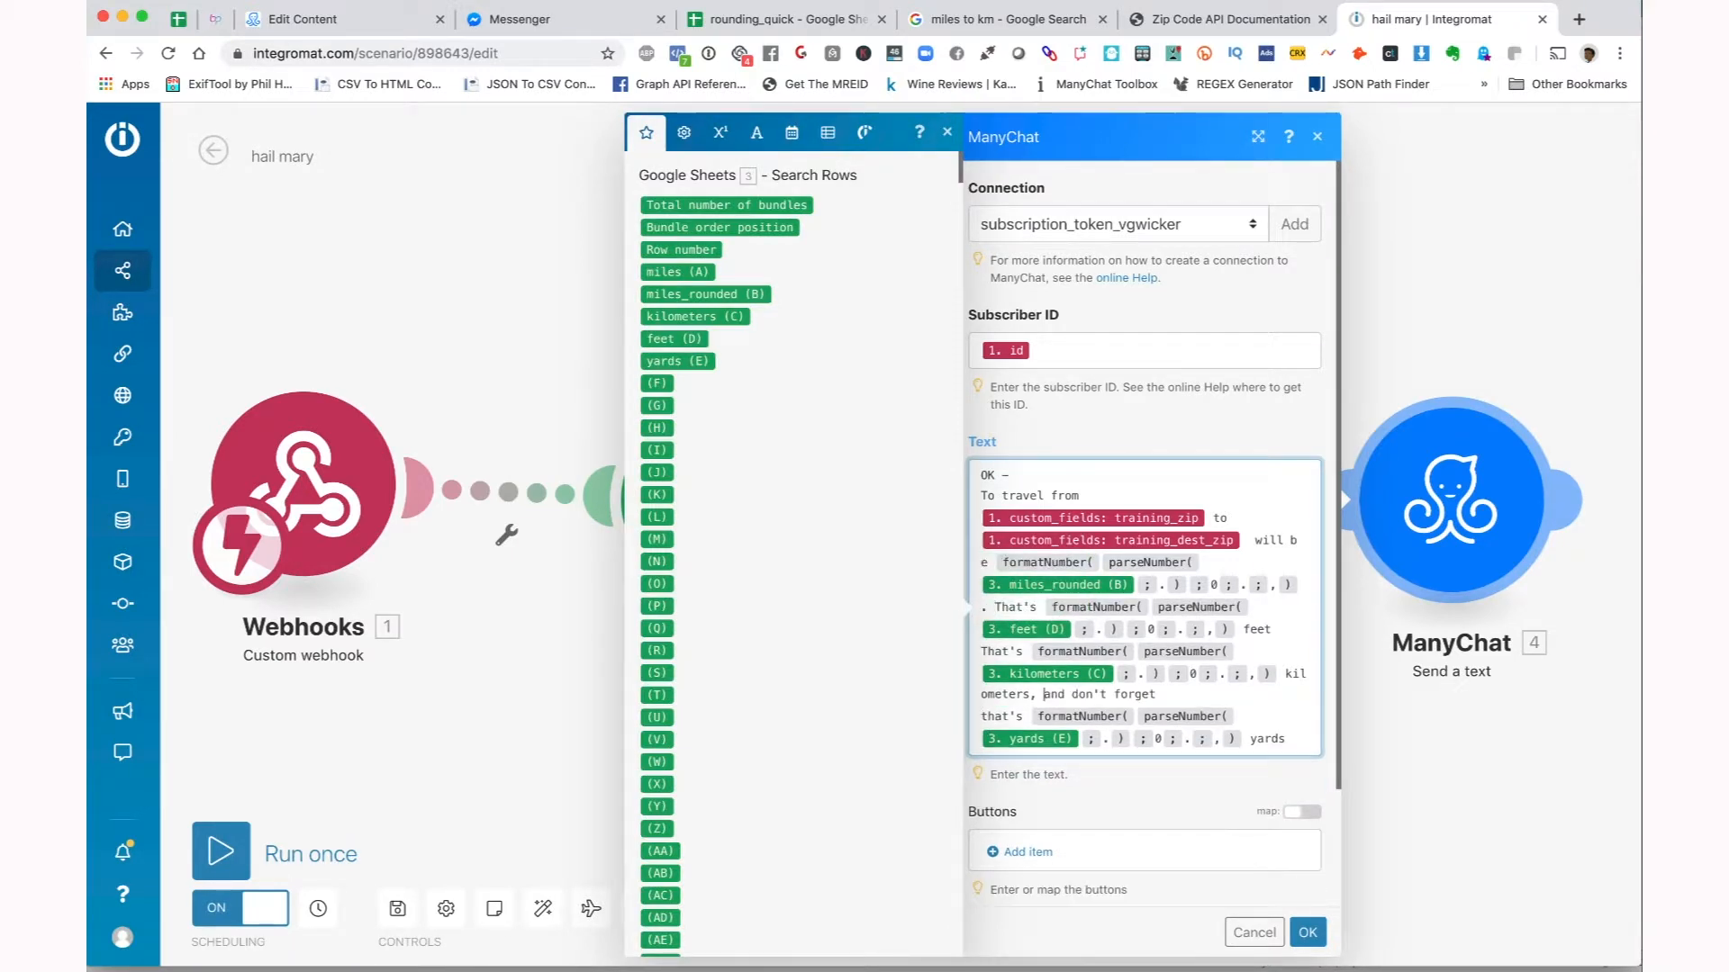
pyautogui.click(983, 716)
pyautogui.press('BackSpace')
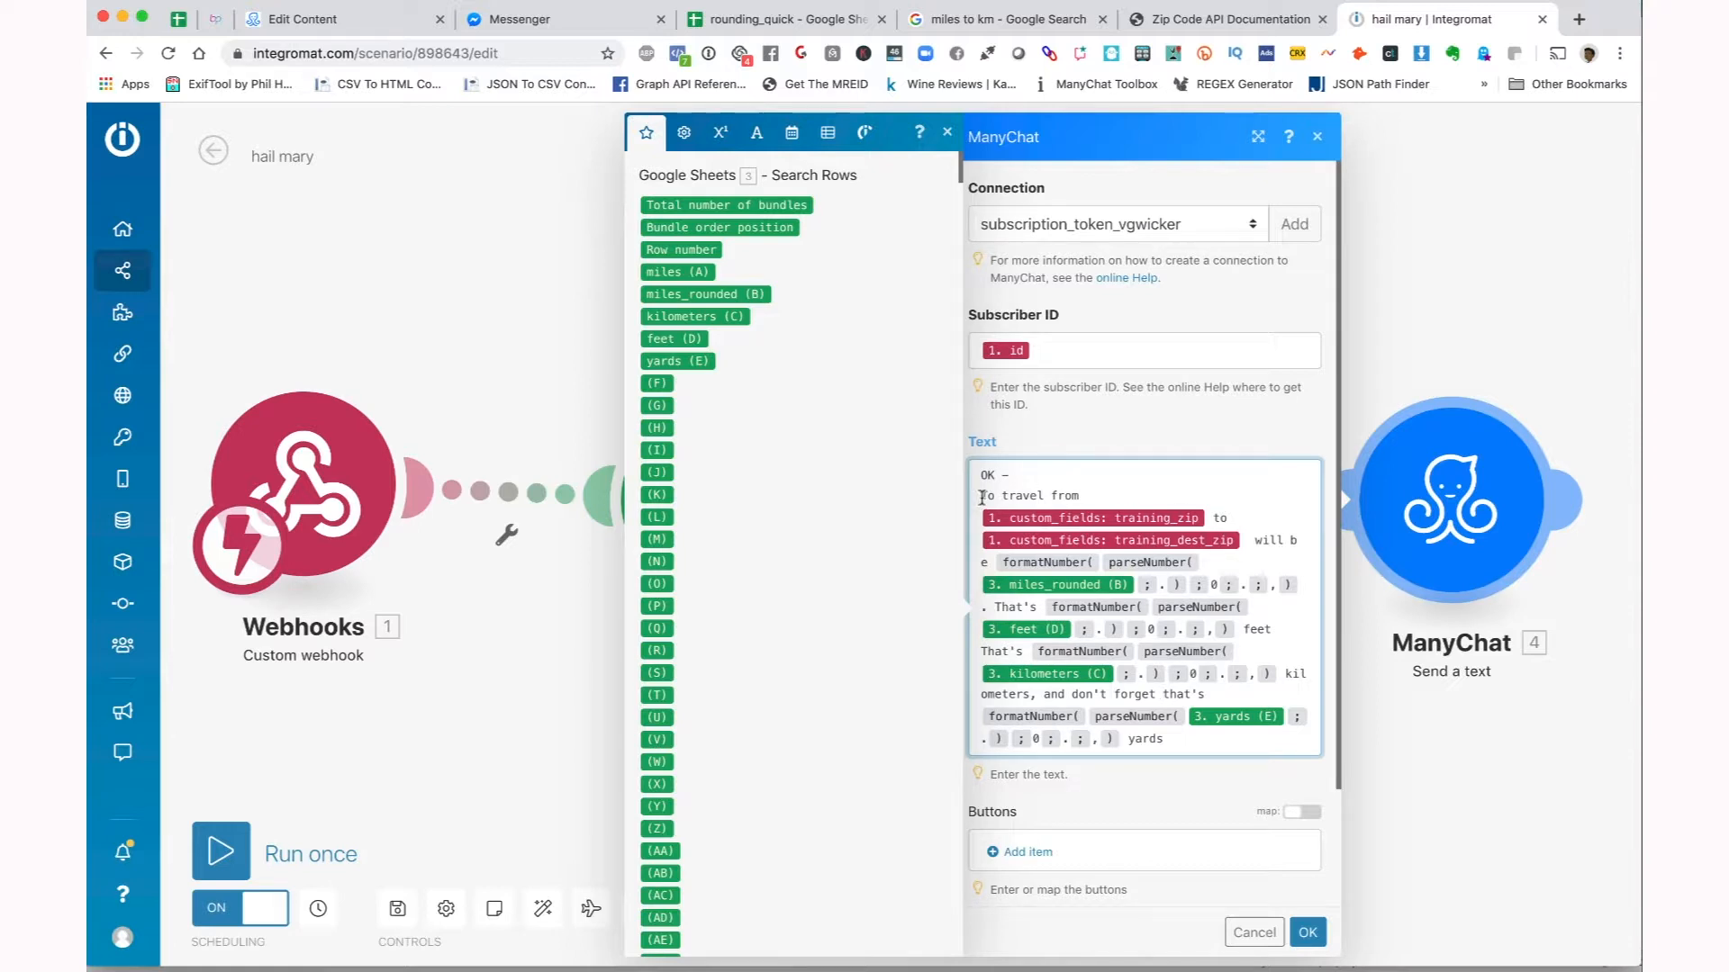
# - Delete the opening "OK -" line from the message text, then save the module and the scenario
pyautogui.moveTo(979, 493); pyautogui.dragTo(979, 472)
pyautogui.press('BackSpace')
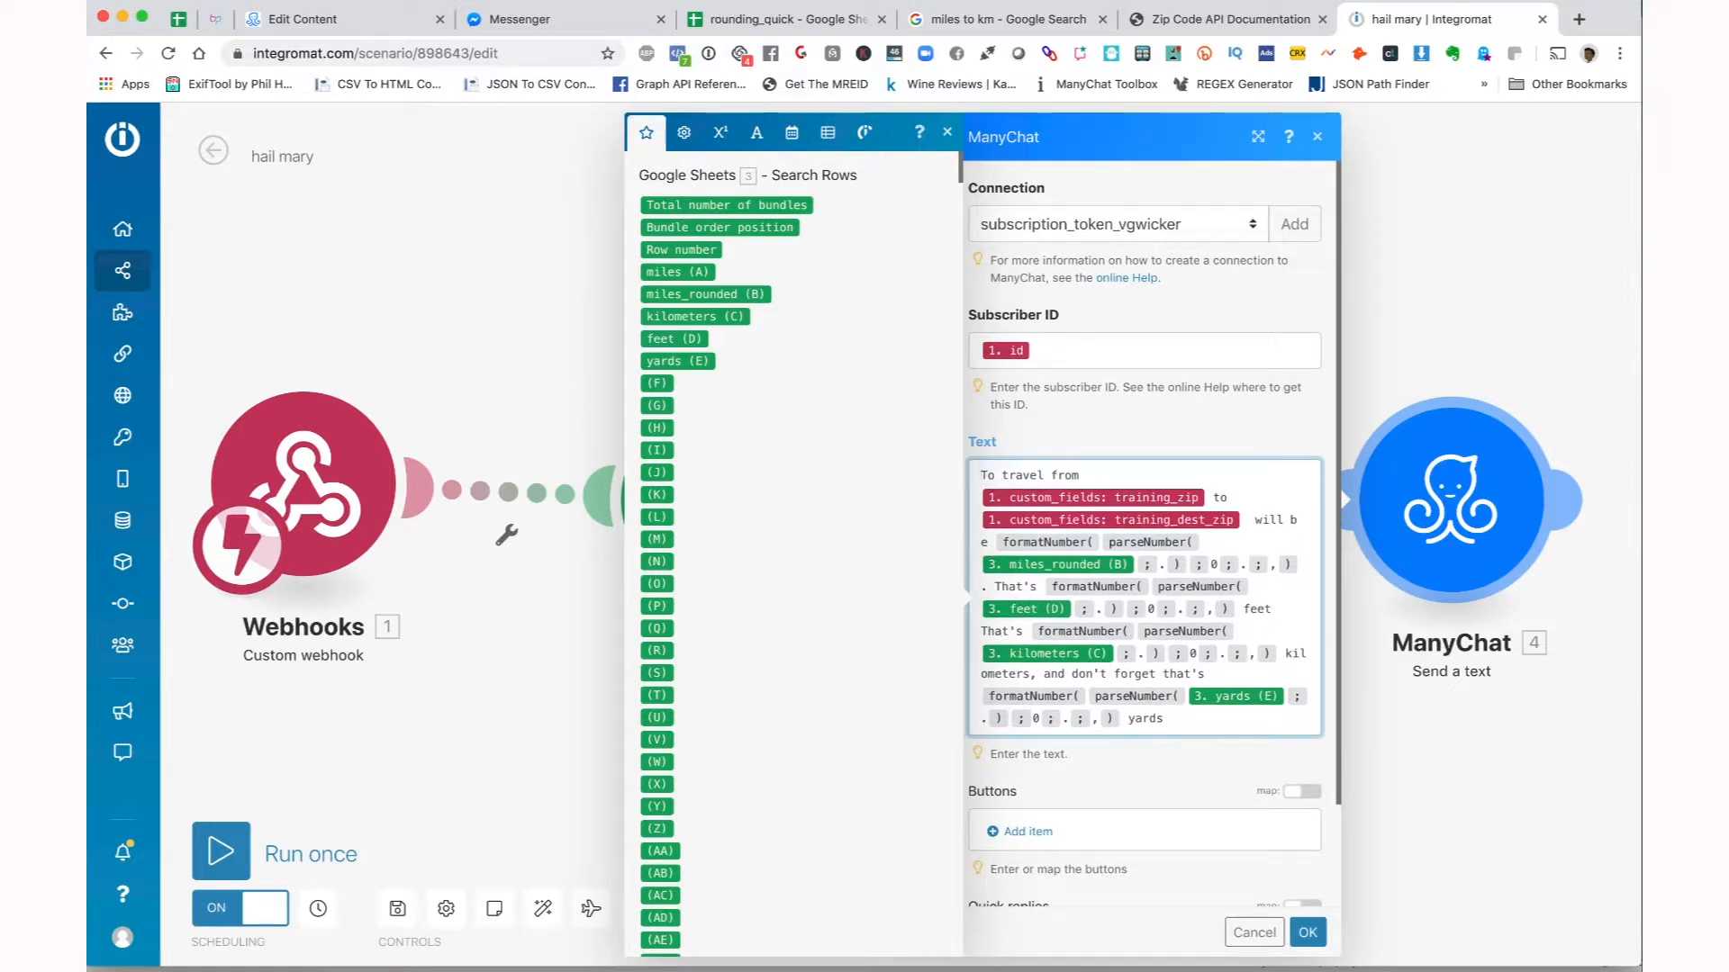
pyautogui.click(1308, 933)
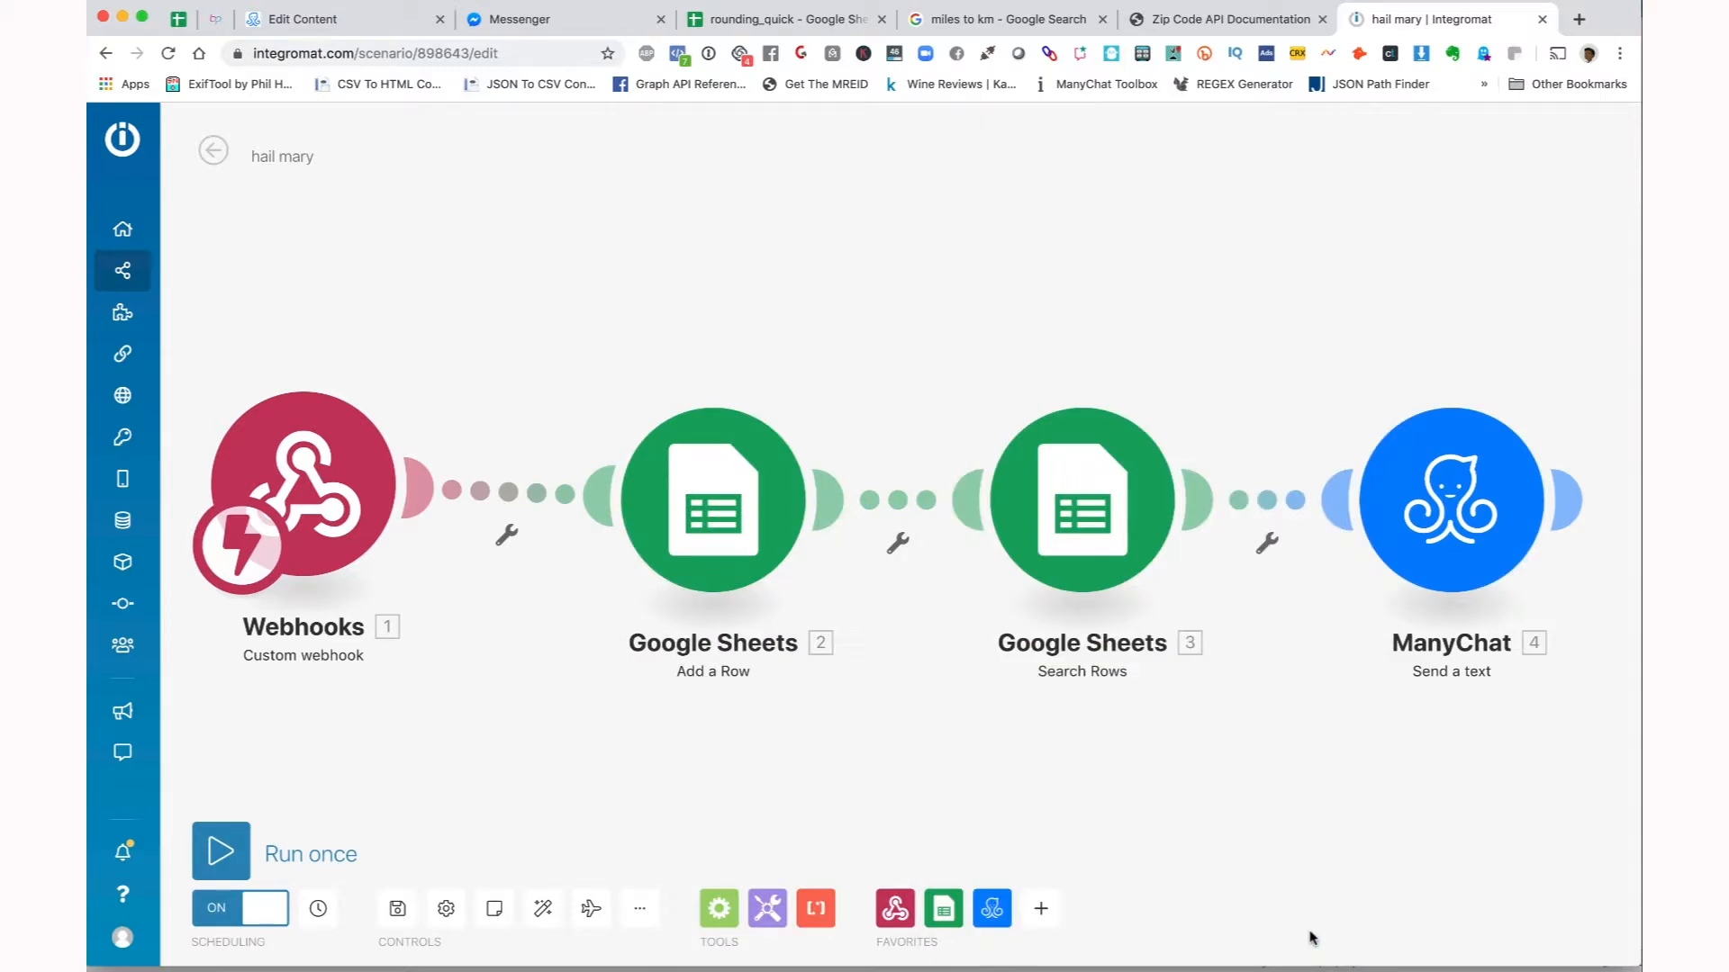
pyautogui.click(387, 903)
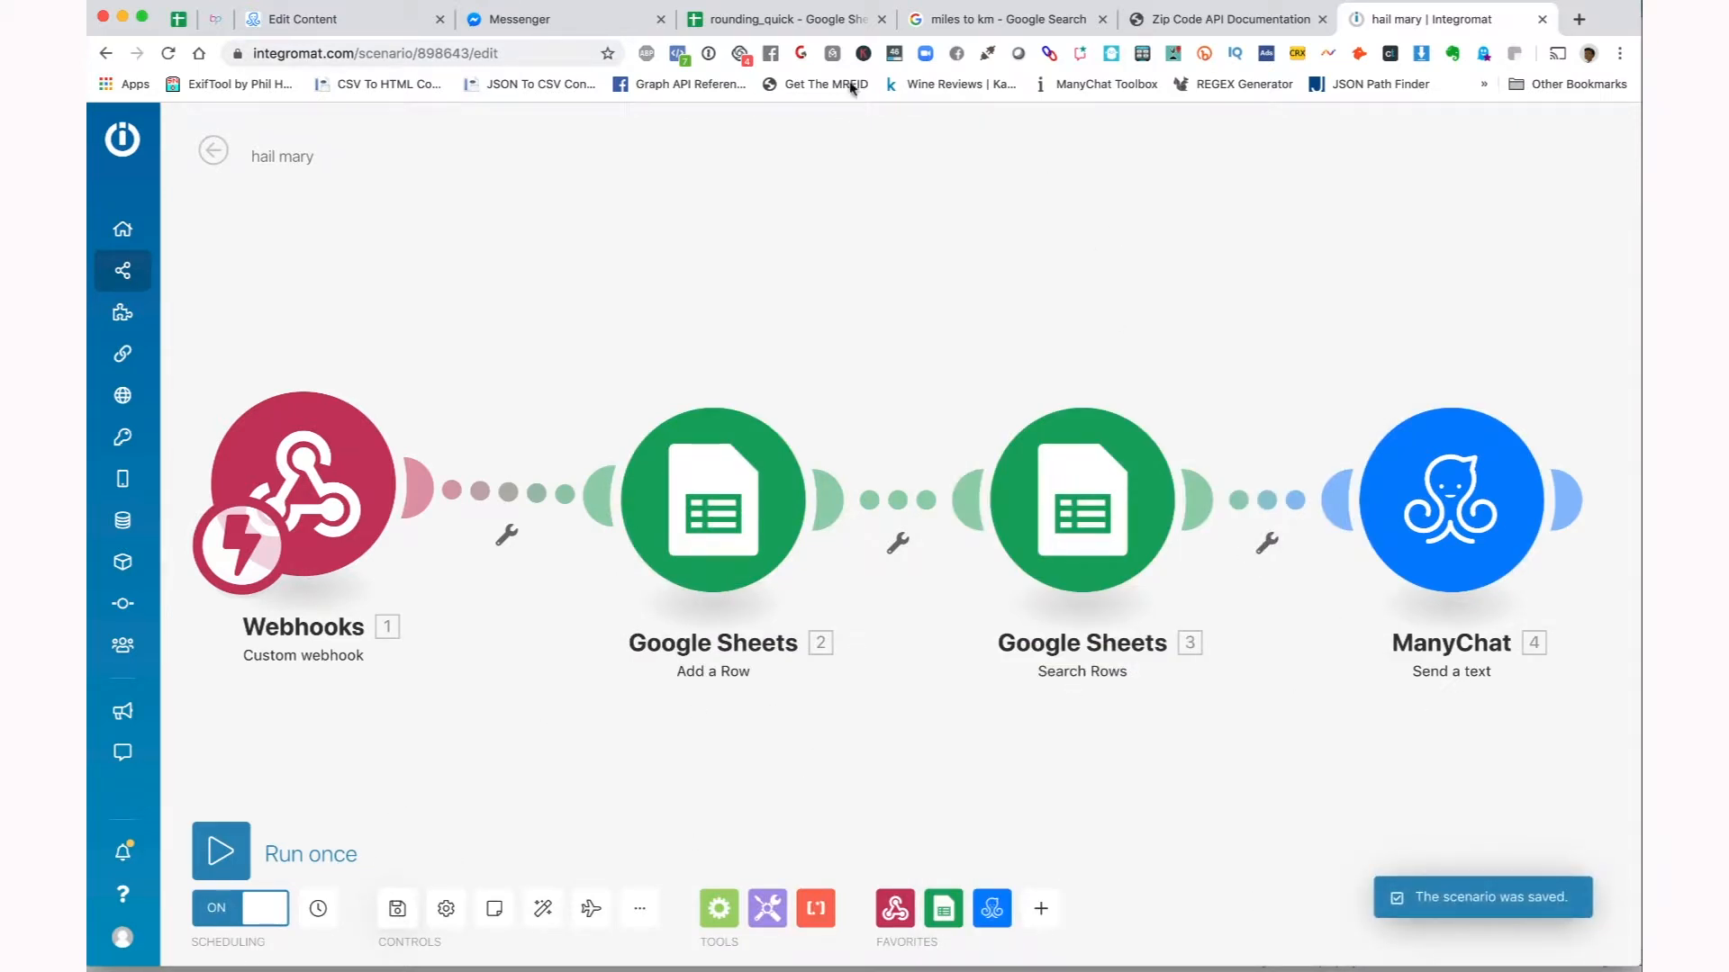
# - Publish the ZipCodeFinder flow in ManyChat and send a preview of it to Messenger
pyautogui.click(342, 22)
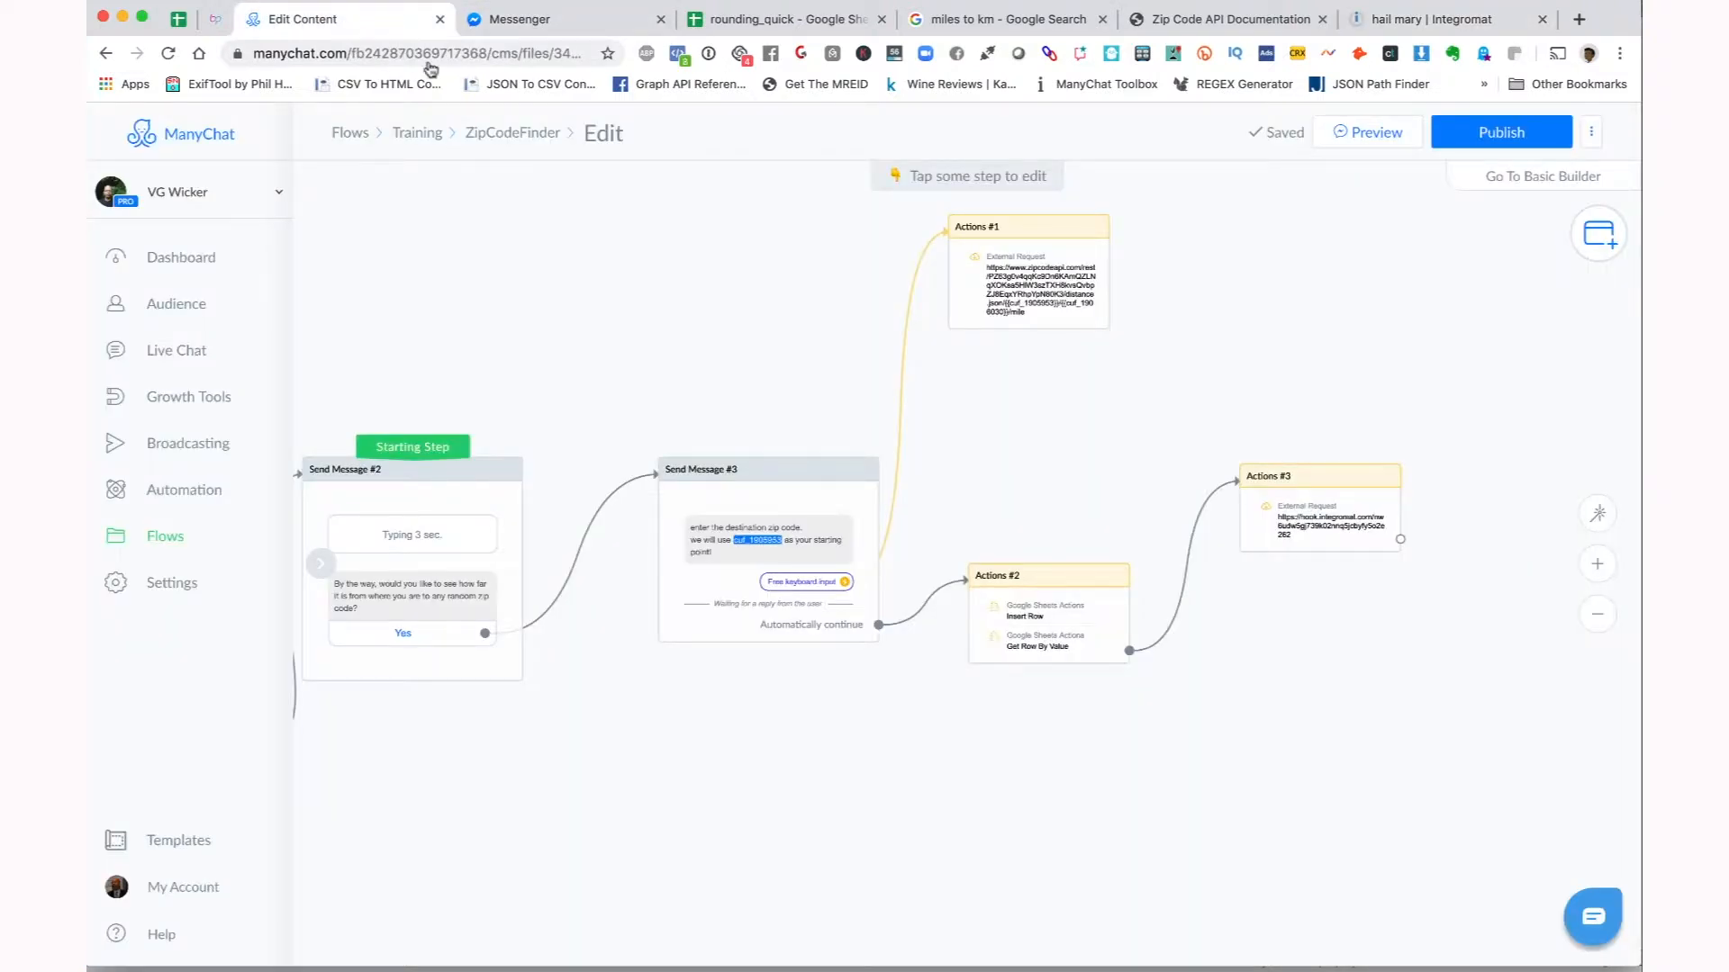
pyautogui.click(1483, 131)
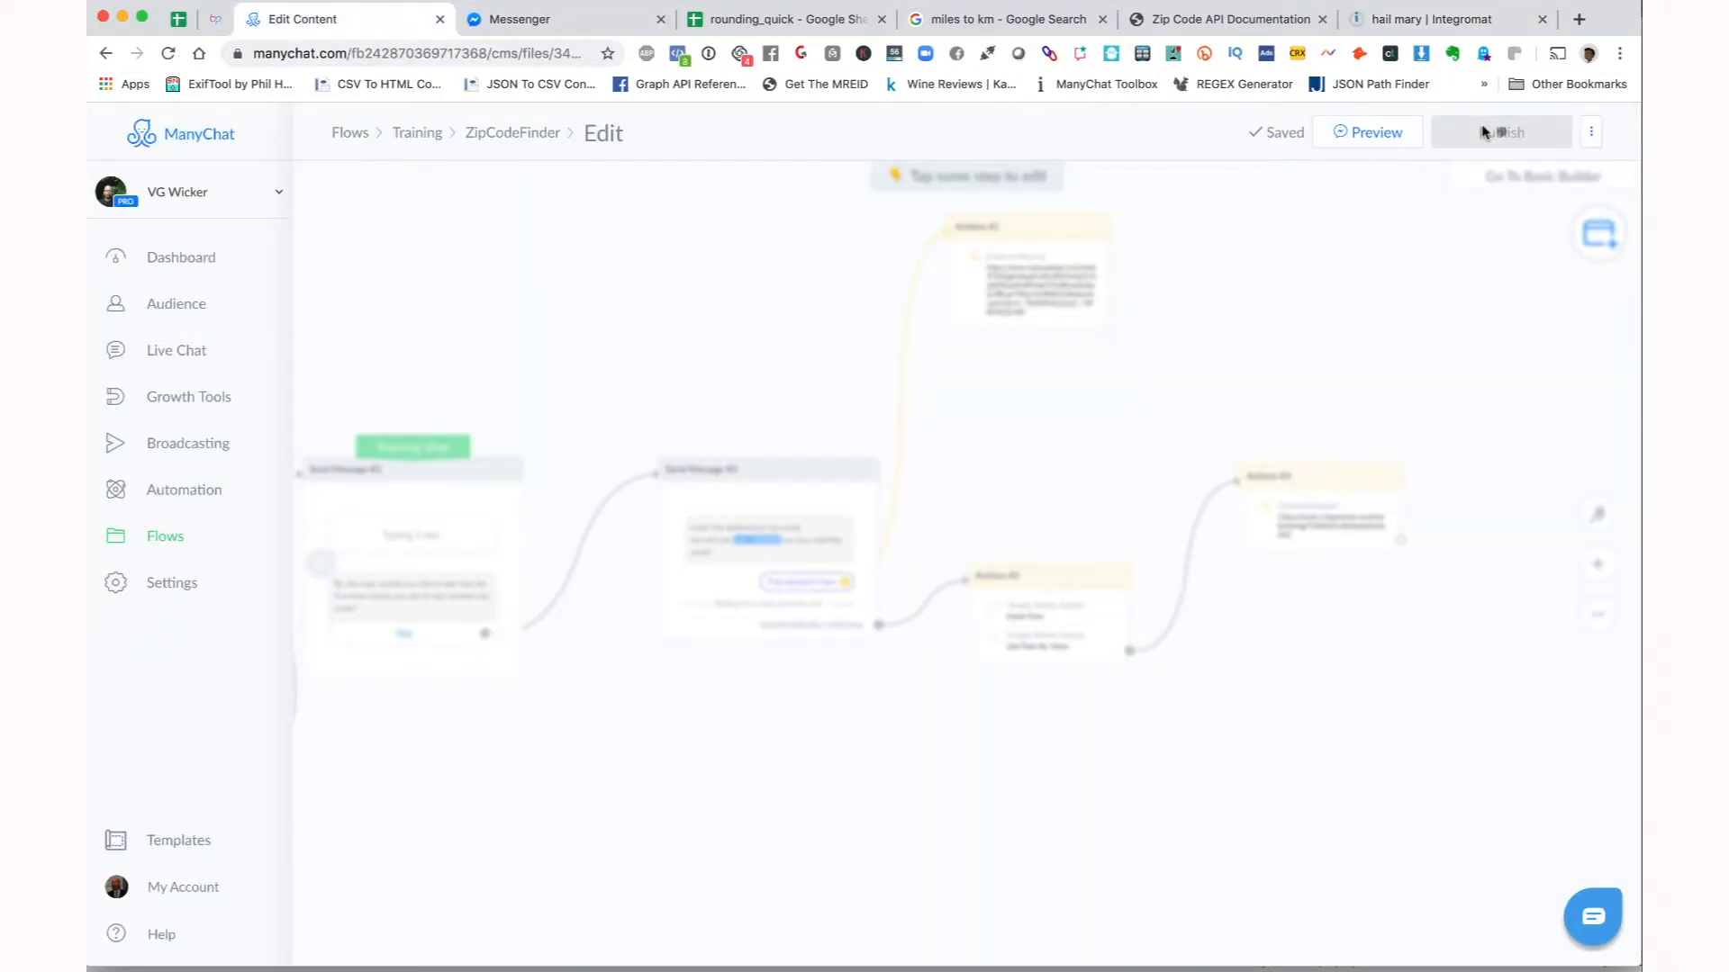
pyautogui.click(1332, 132)
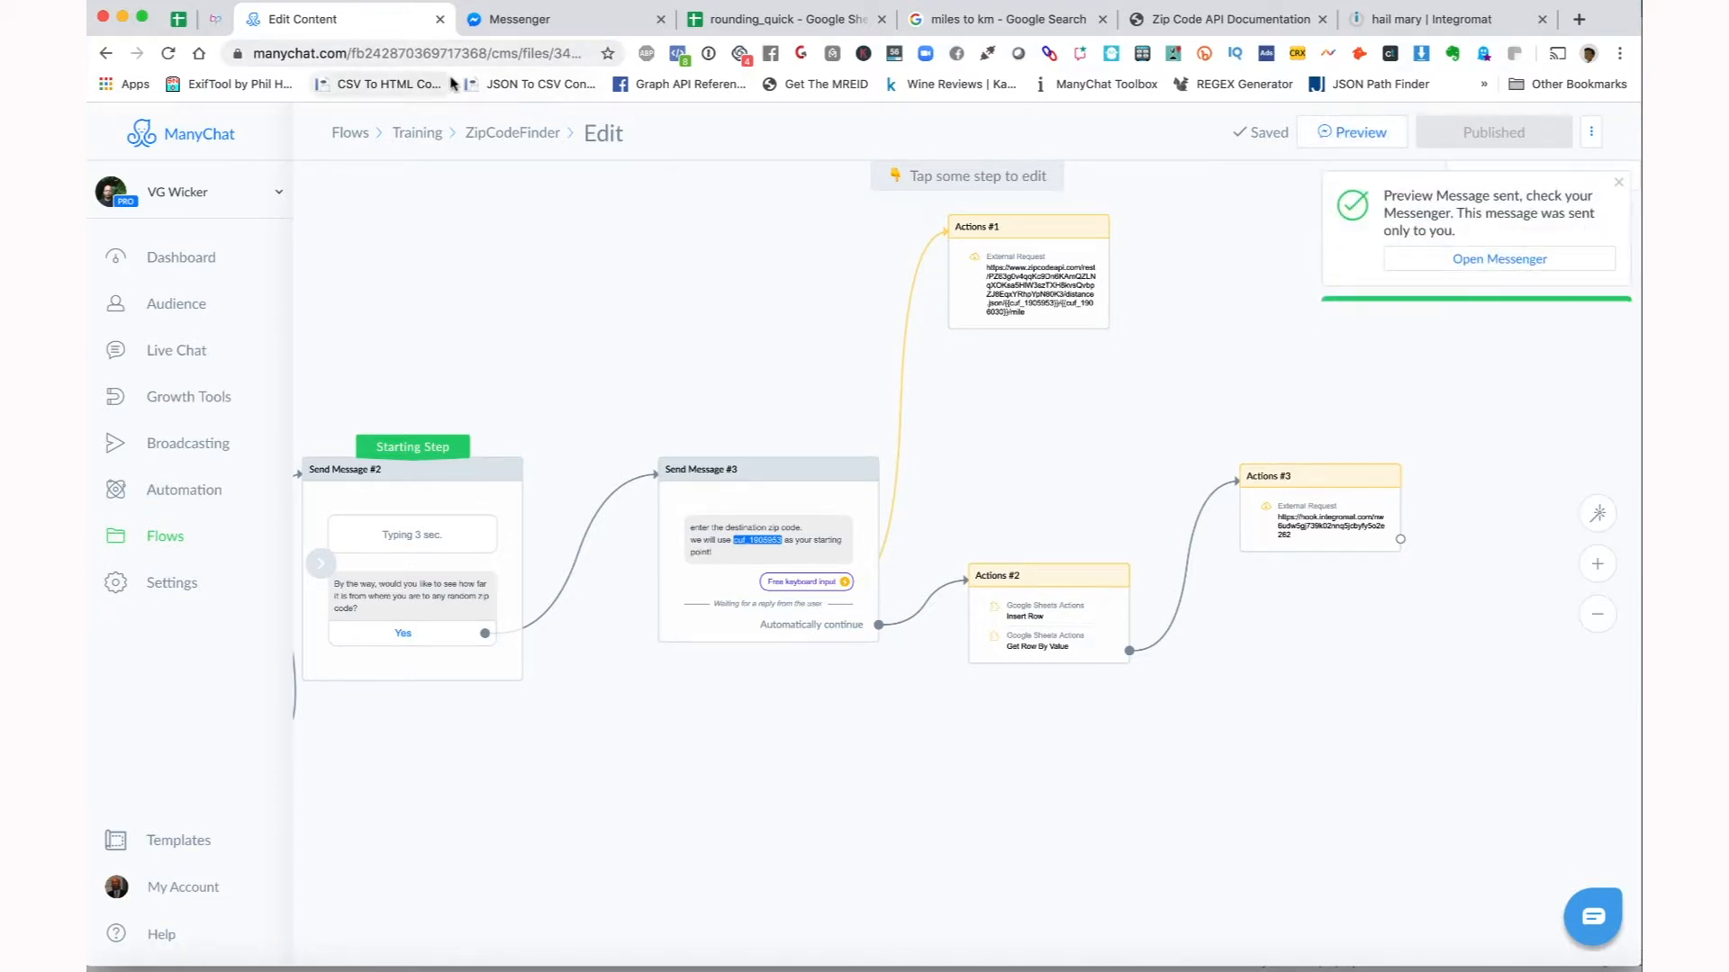
# - Switch to Messenger, answer Yes to the zip code offer, send 94109 as the destination, and check the kilometers and yards in the reply
pyautogui.click(525, 22)
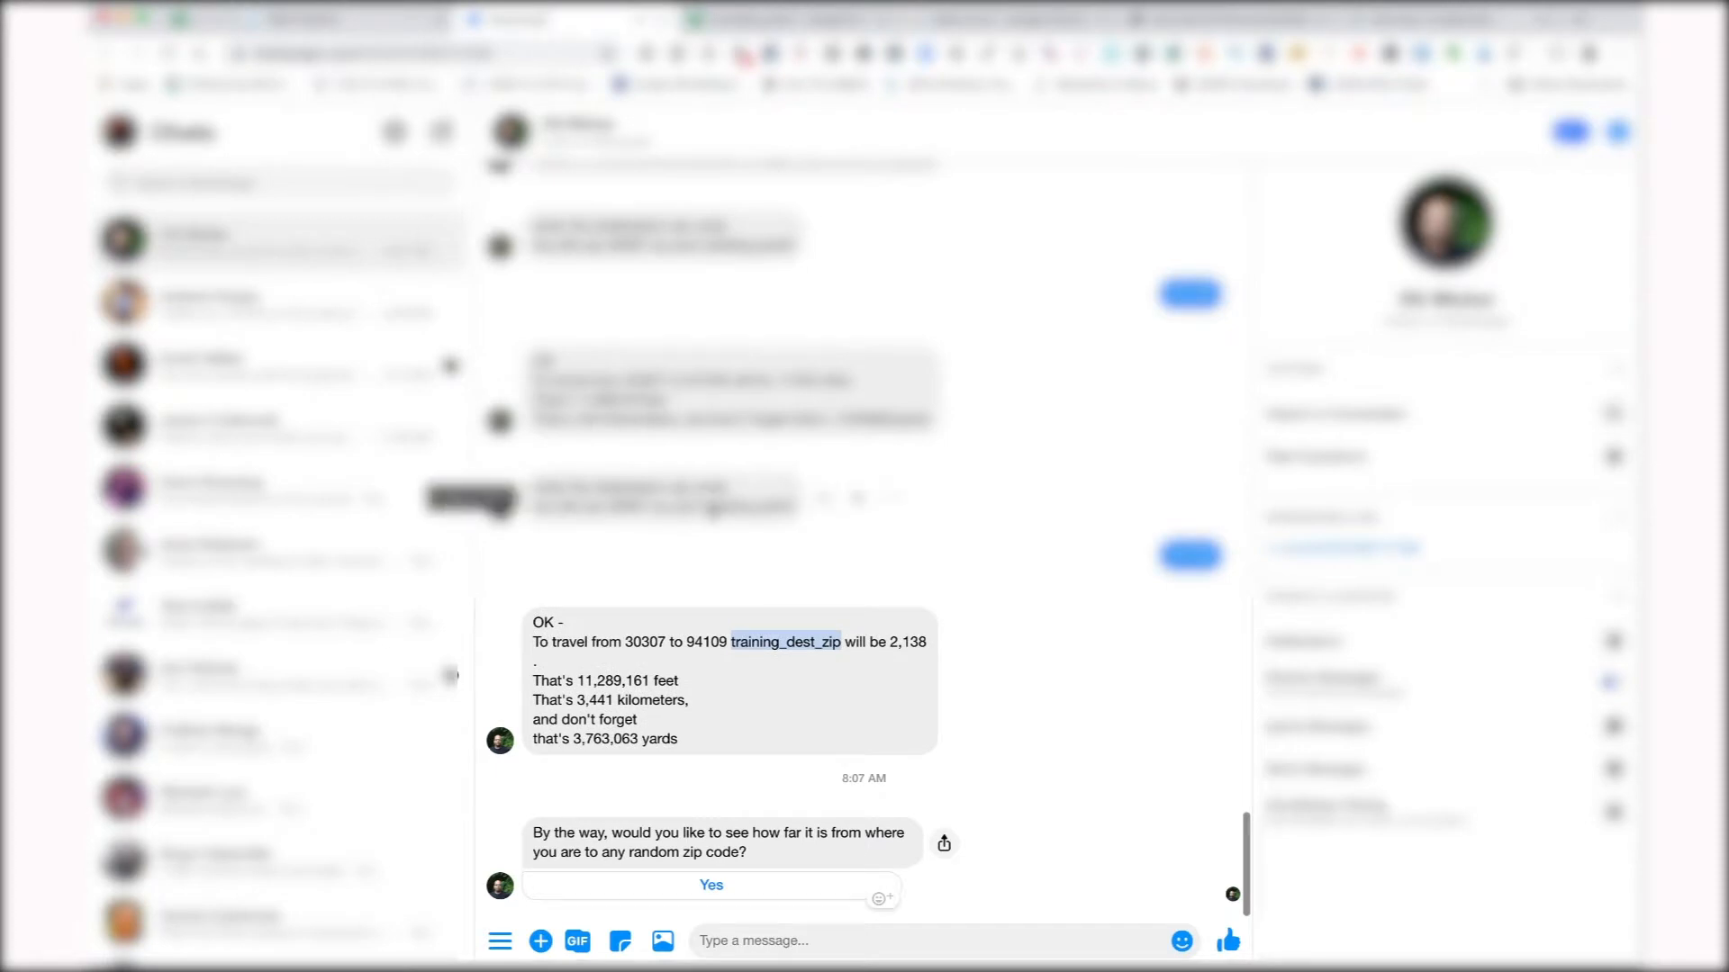
pyautogui.click(737, 892)
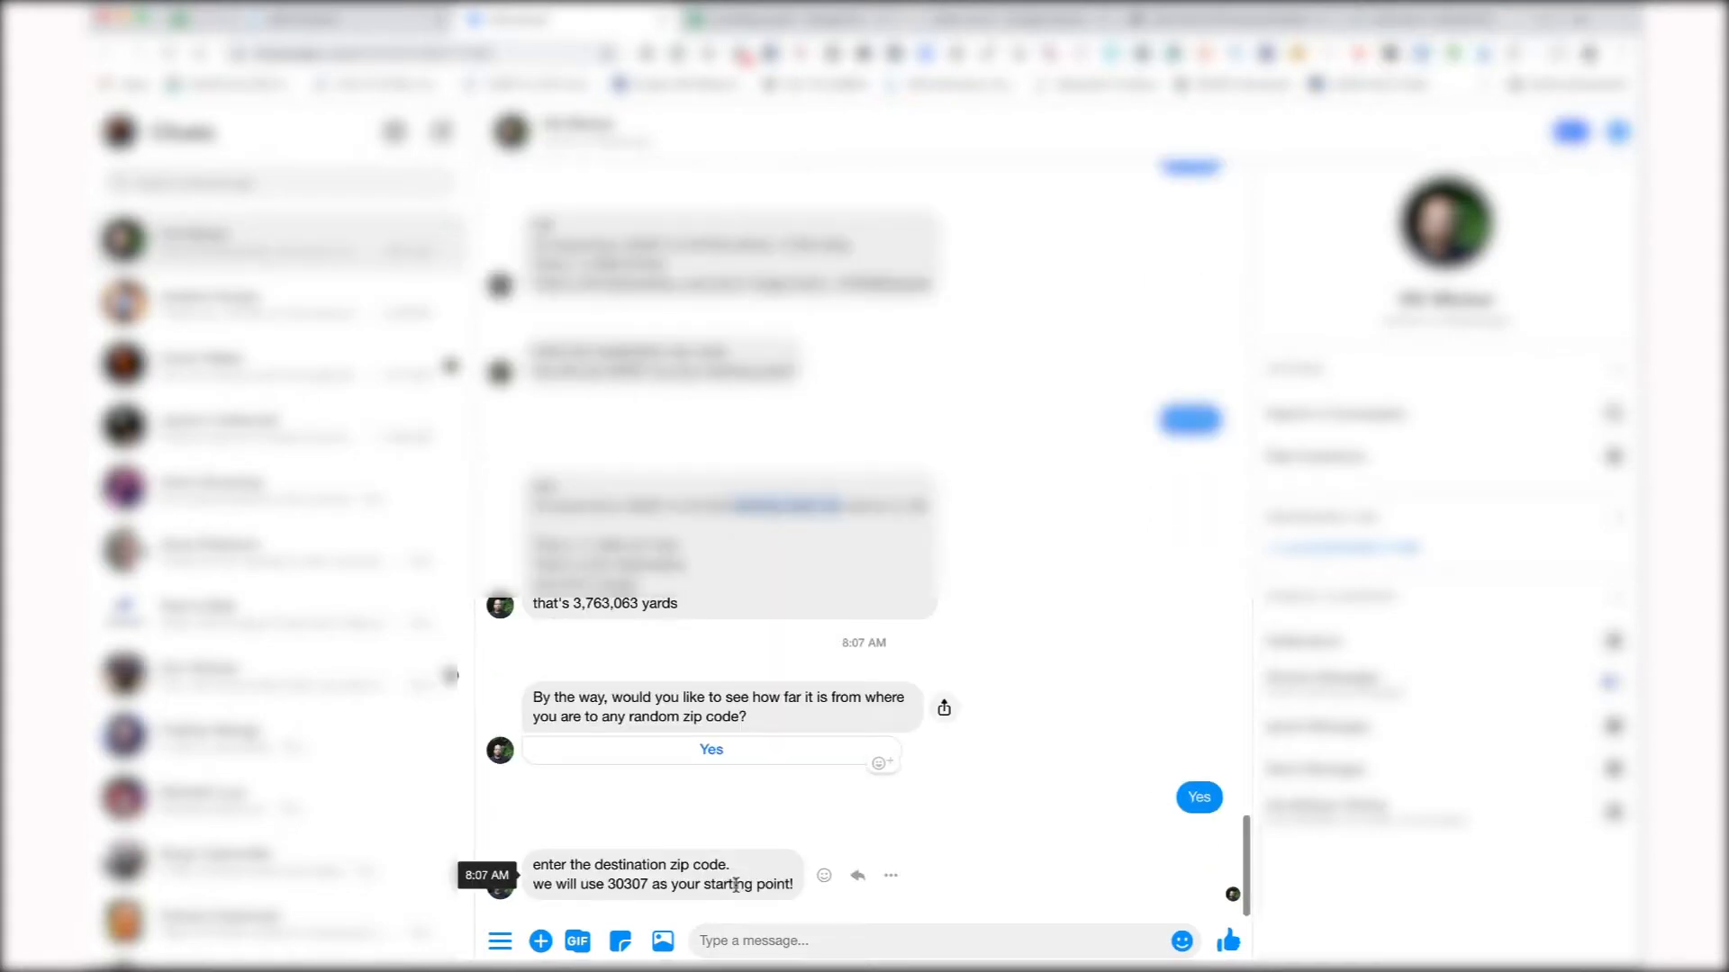
pyautogui.click(732, 942)
pyautogui.write('94109')
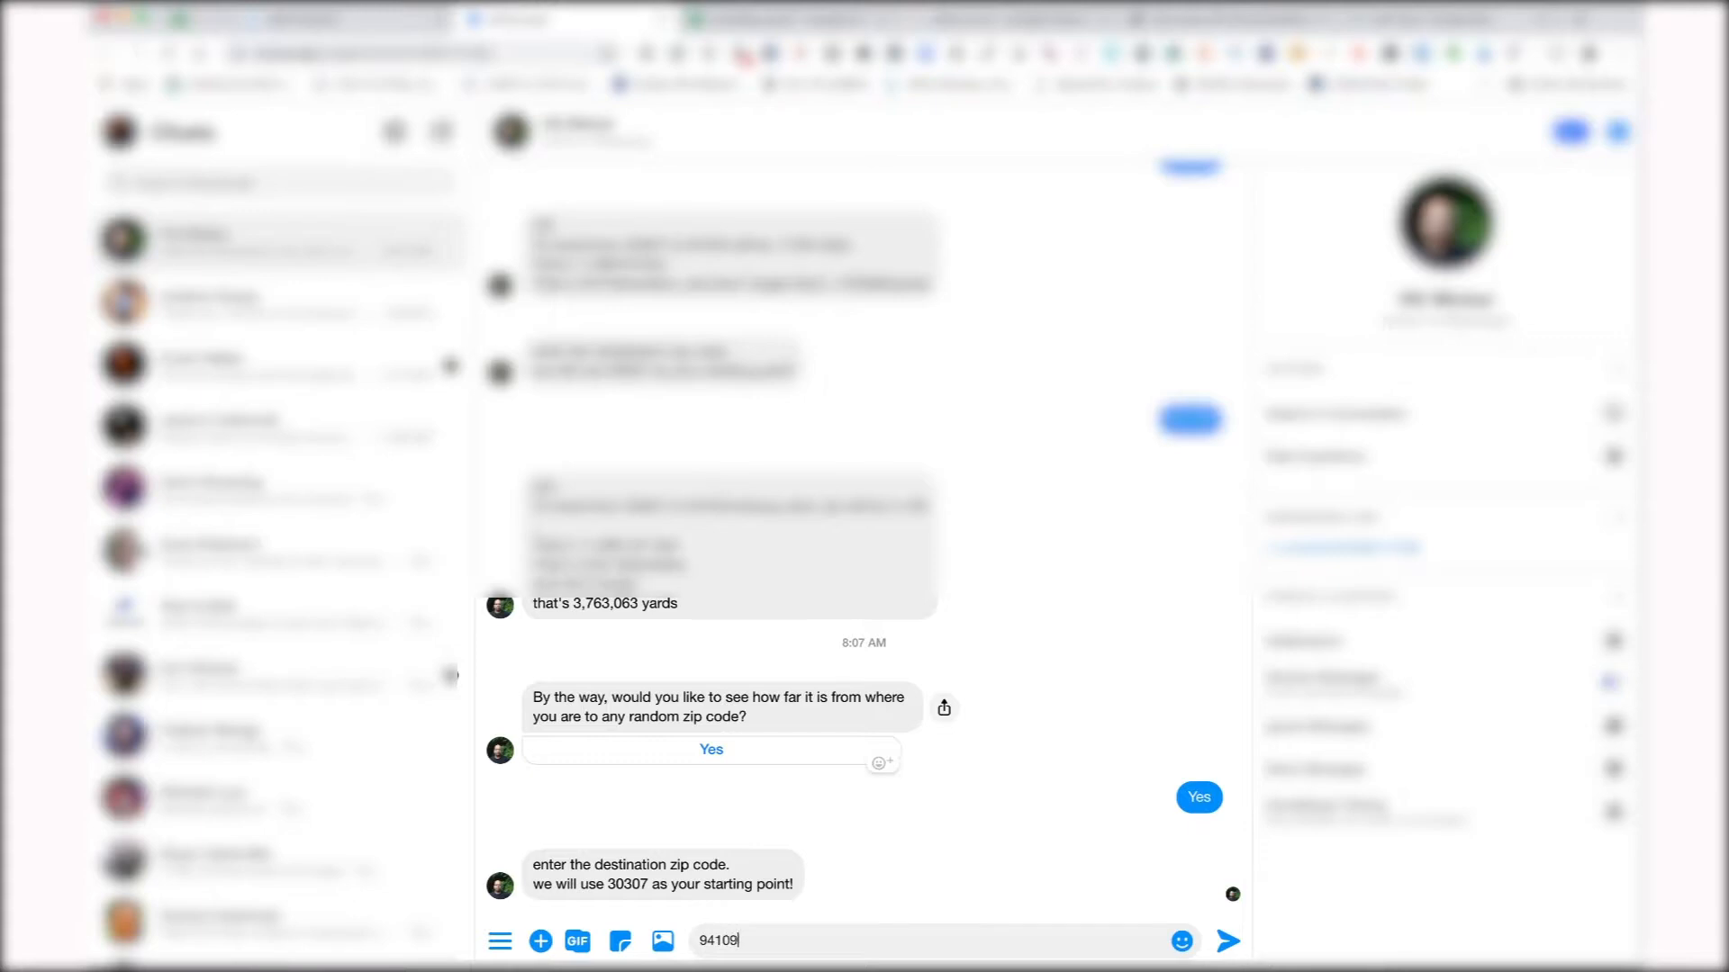
pyautogui.press('Return')
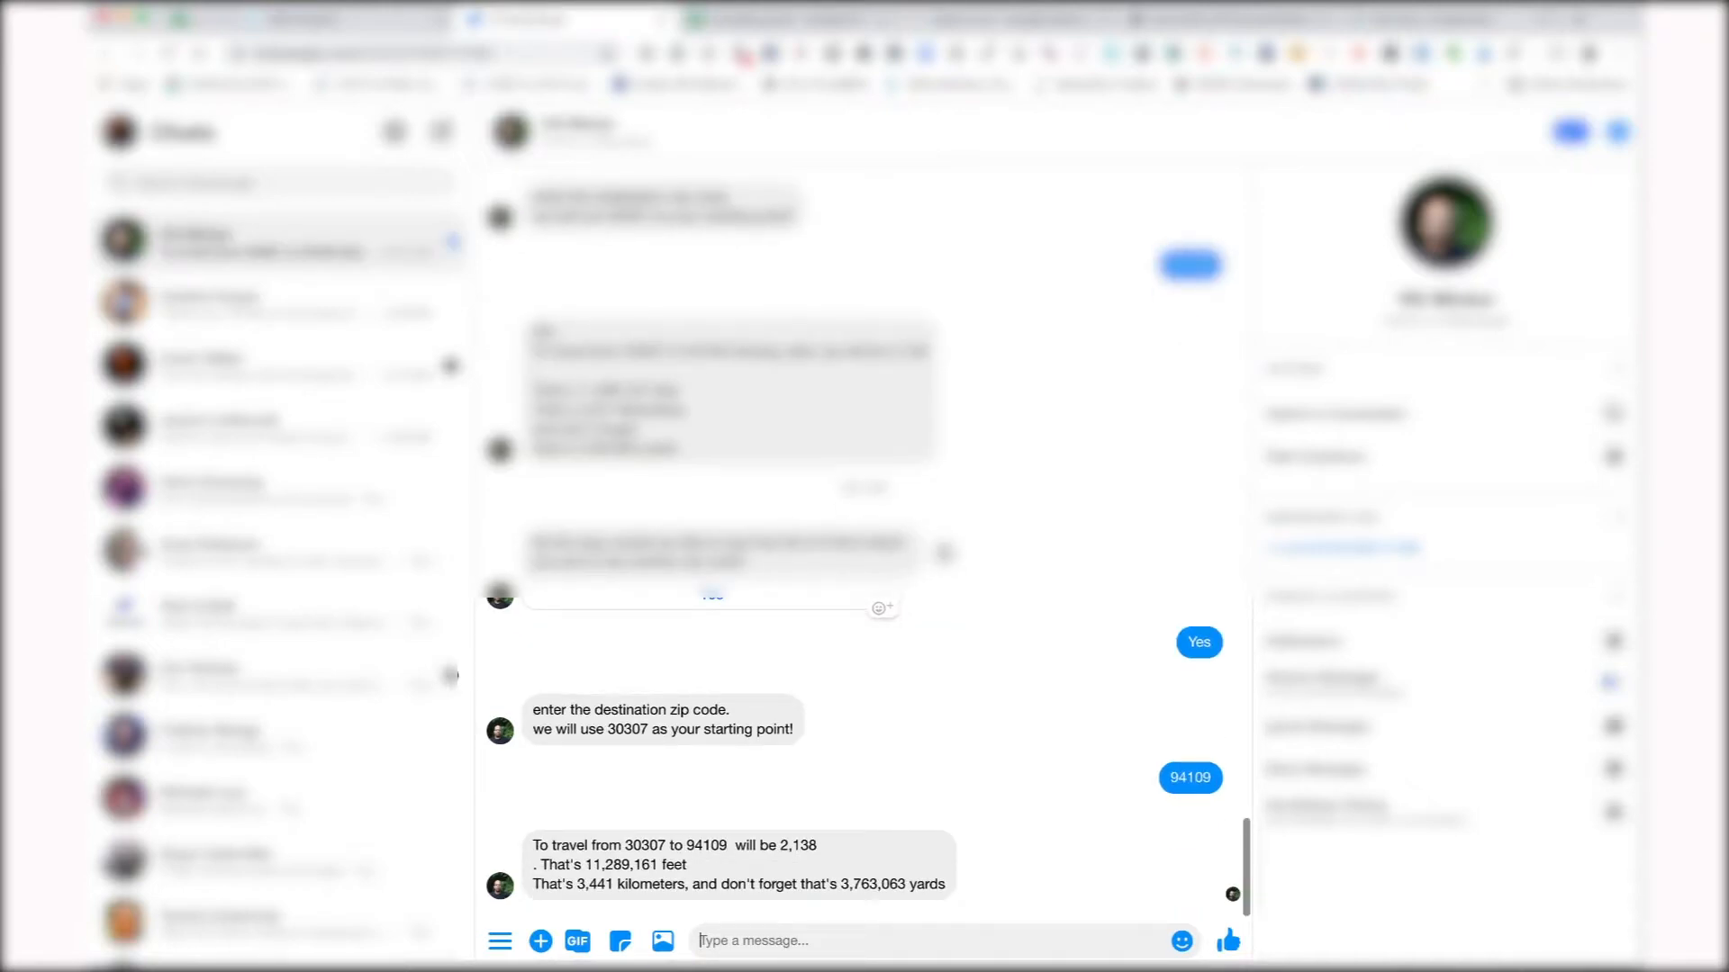
pyautogui.moveTo(587, 864)
pyautogui.mouseDown()
pyautogui.moveTo(661, 865)
pyautogui.moveTo(580, 883)
pyautogui.moveTo(615, 883)
pyautogui.mouseUp()
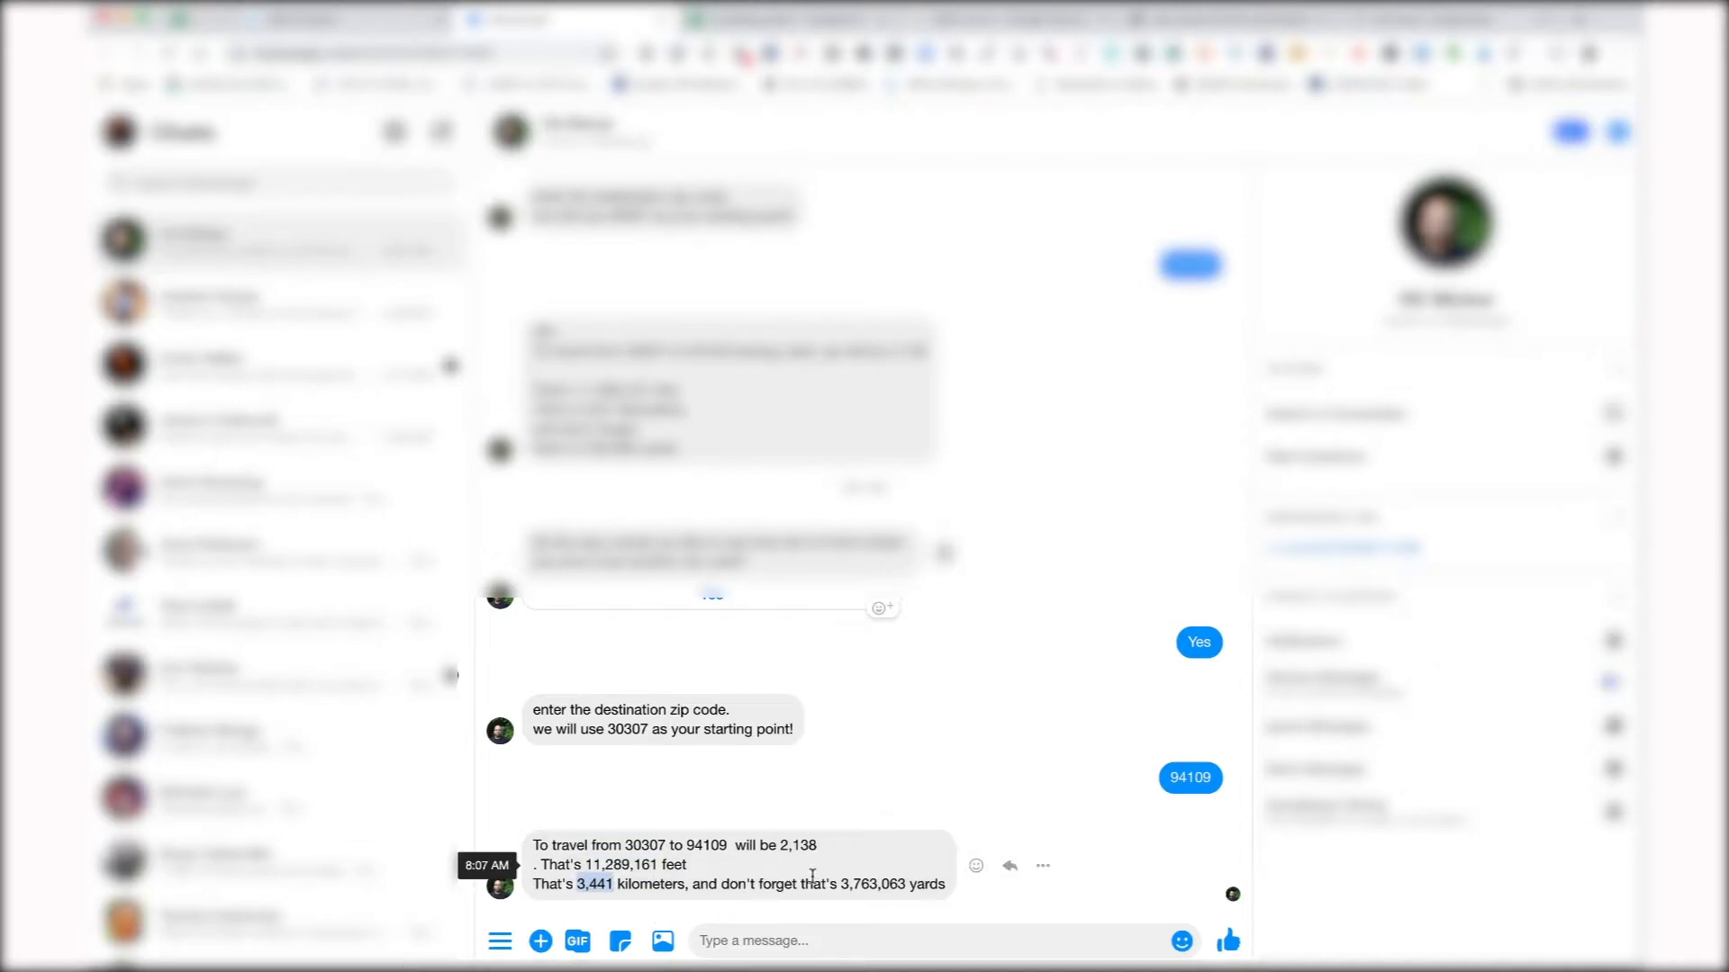
pyautogui.moveTo(840, 884); pyautogui.dragTo(905, 884)
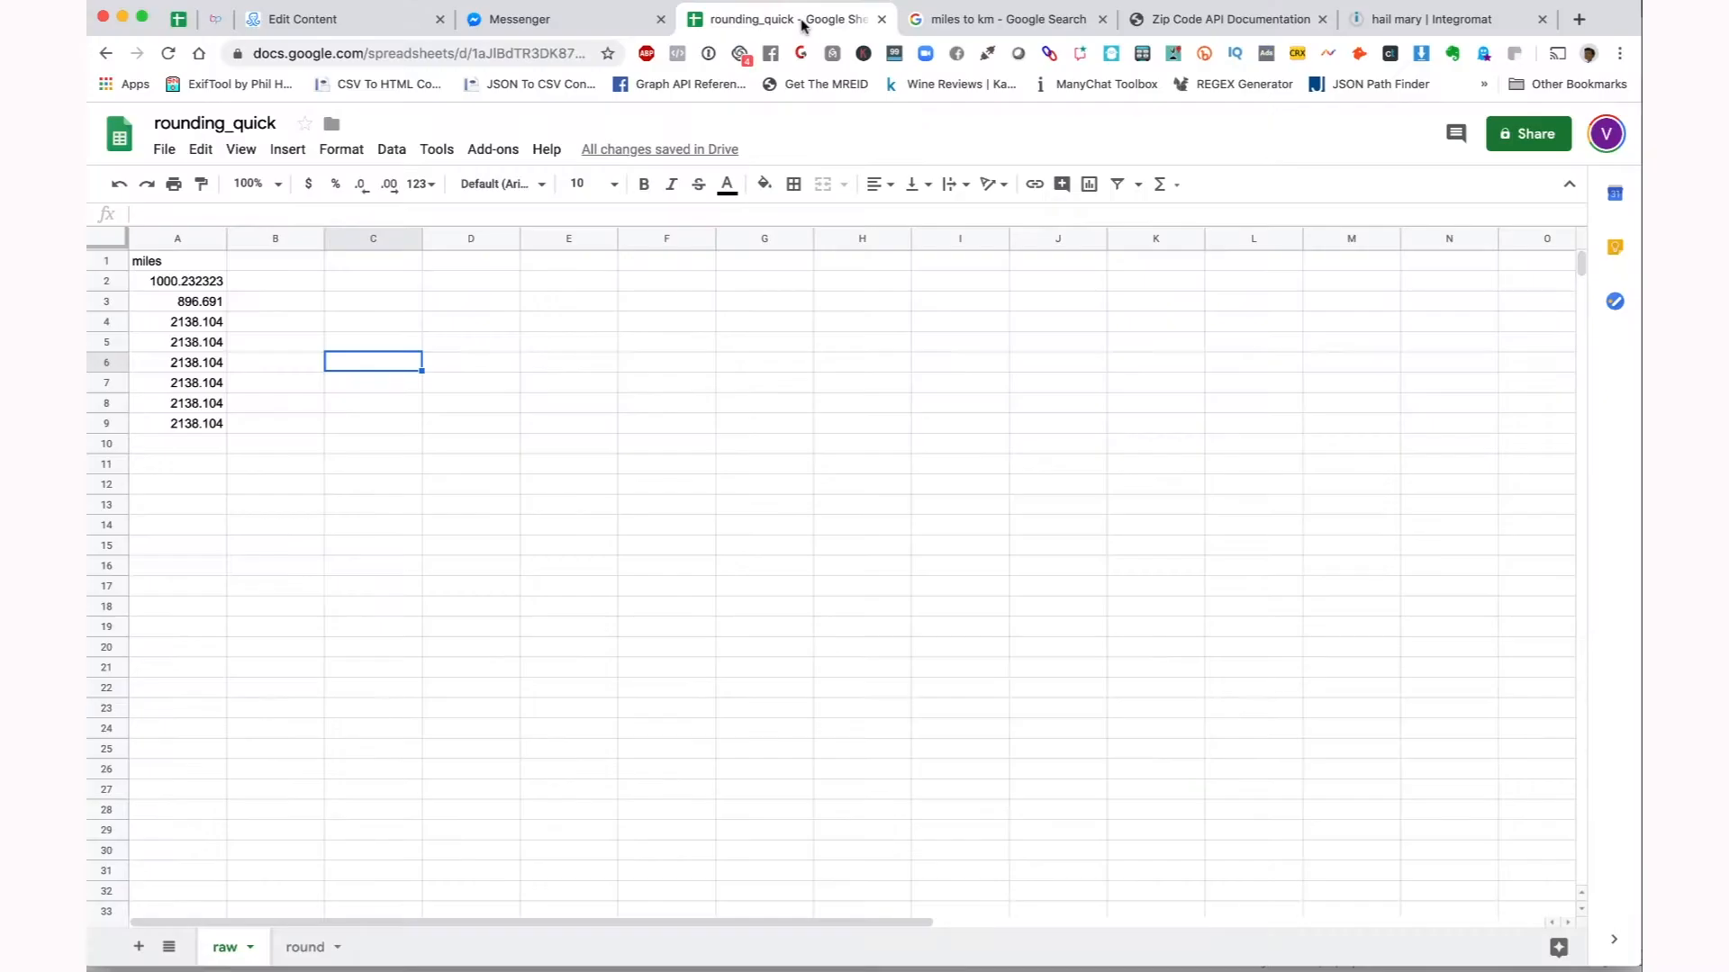
# - Switch to the rounding_quick spreadsheet and compare the latest entries on the raw and round sheets
pyautogui.click(804, 25)
pyautogui.click(206, 326)
pyautogui.click(185, 429)
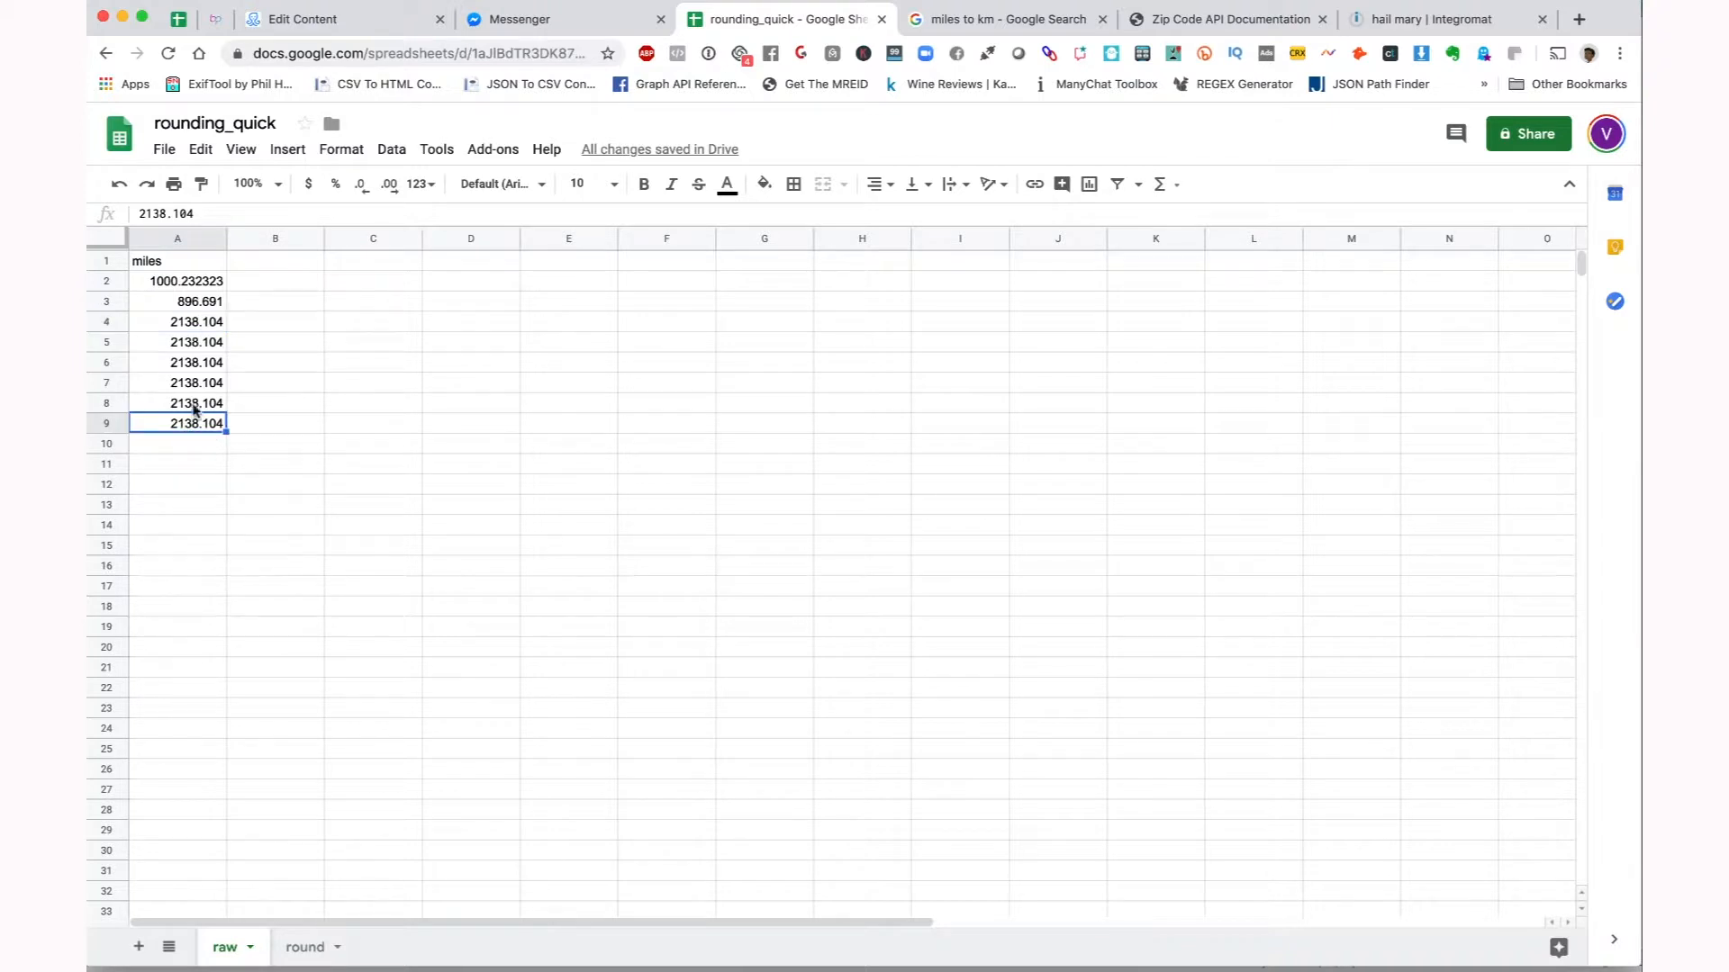
pyautogui.click(306, 950)
pyautogui.moveTo(168, 426); pyautogui.dragTo(578, 405)
# - Delete rows 3 to 9 on the raw sheet
pyautogui.click(225, 948)
pyautogui.moveTo(110, 300); pyautogui.dragTo(104, 421)
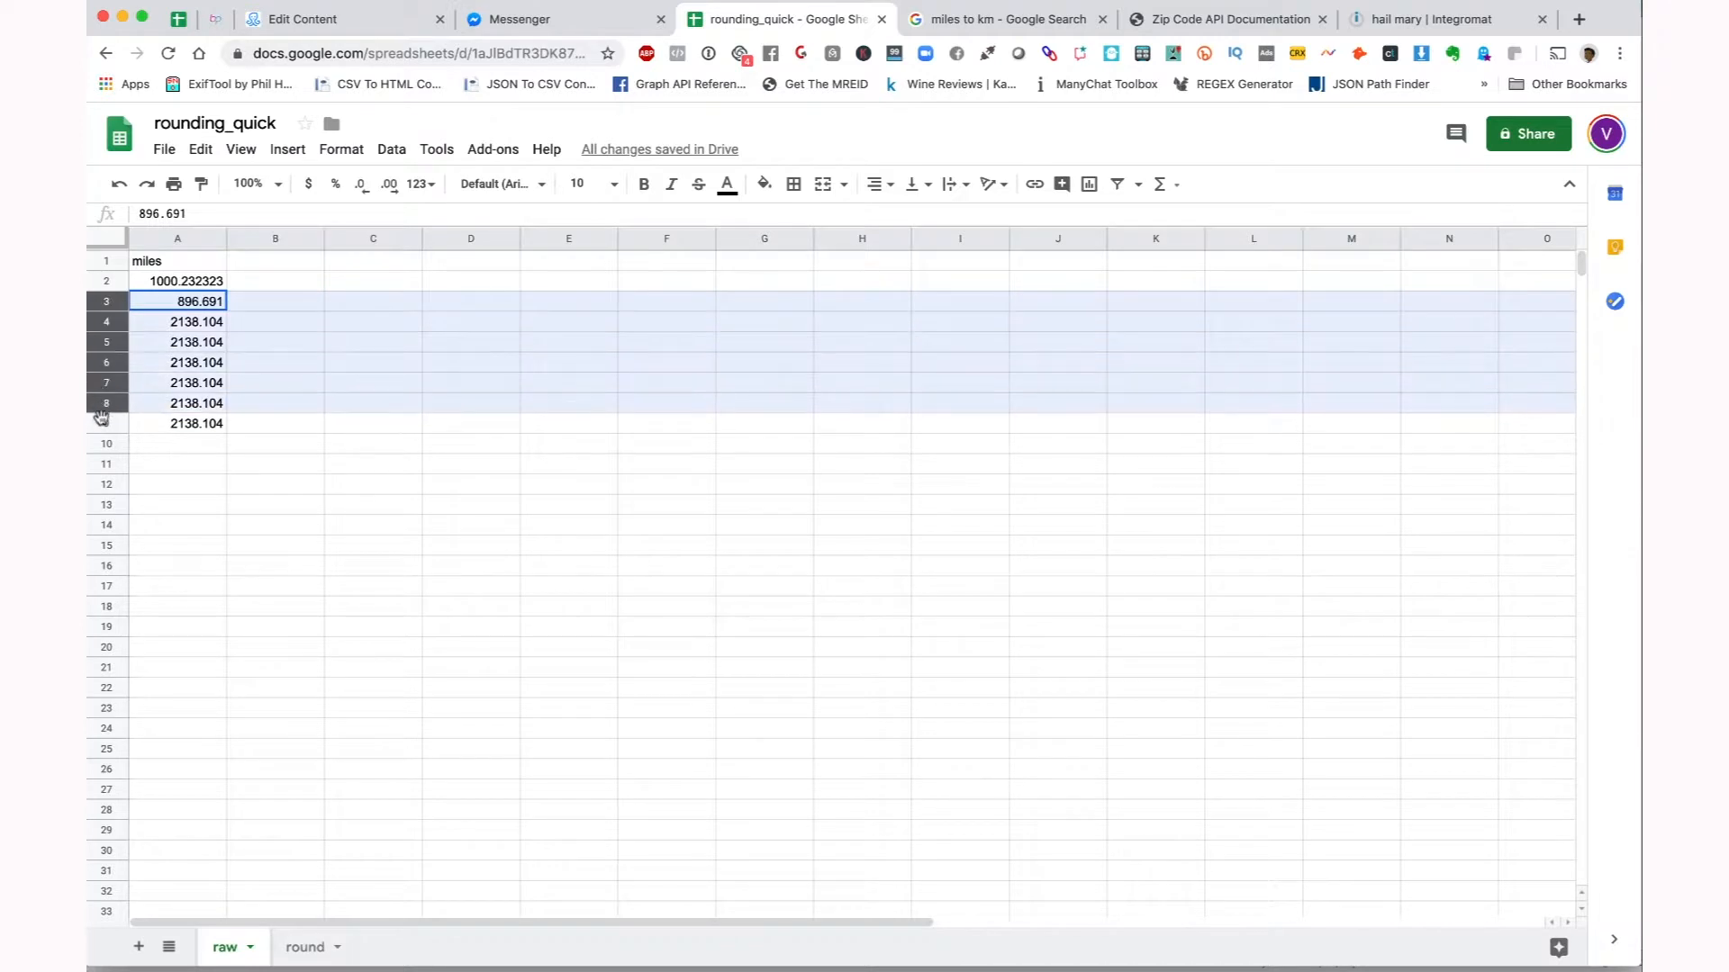
pyautogui.rightClick(101, 428)
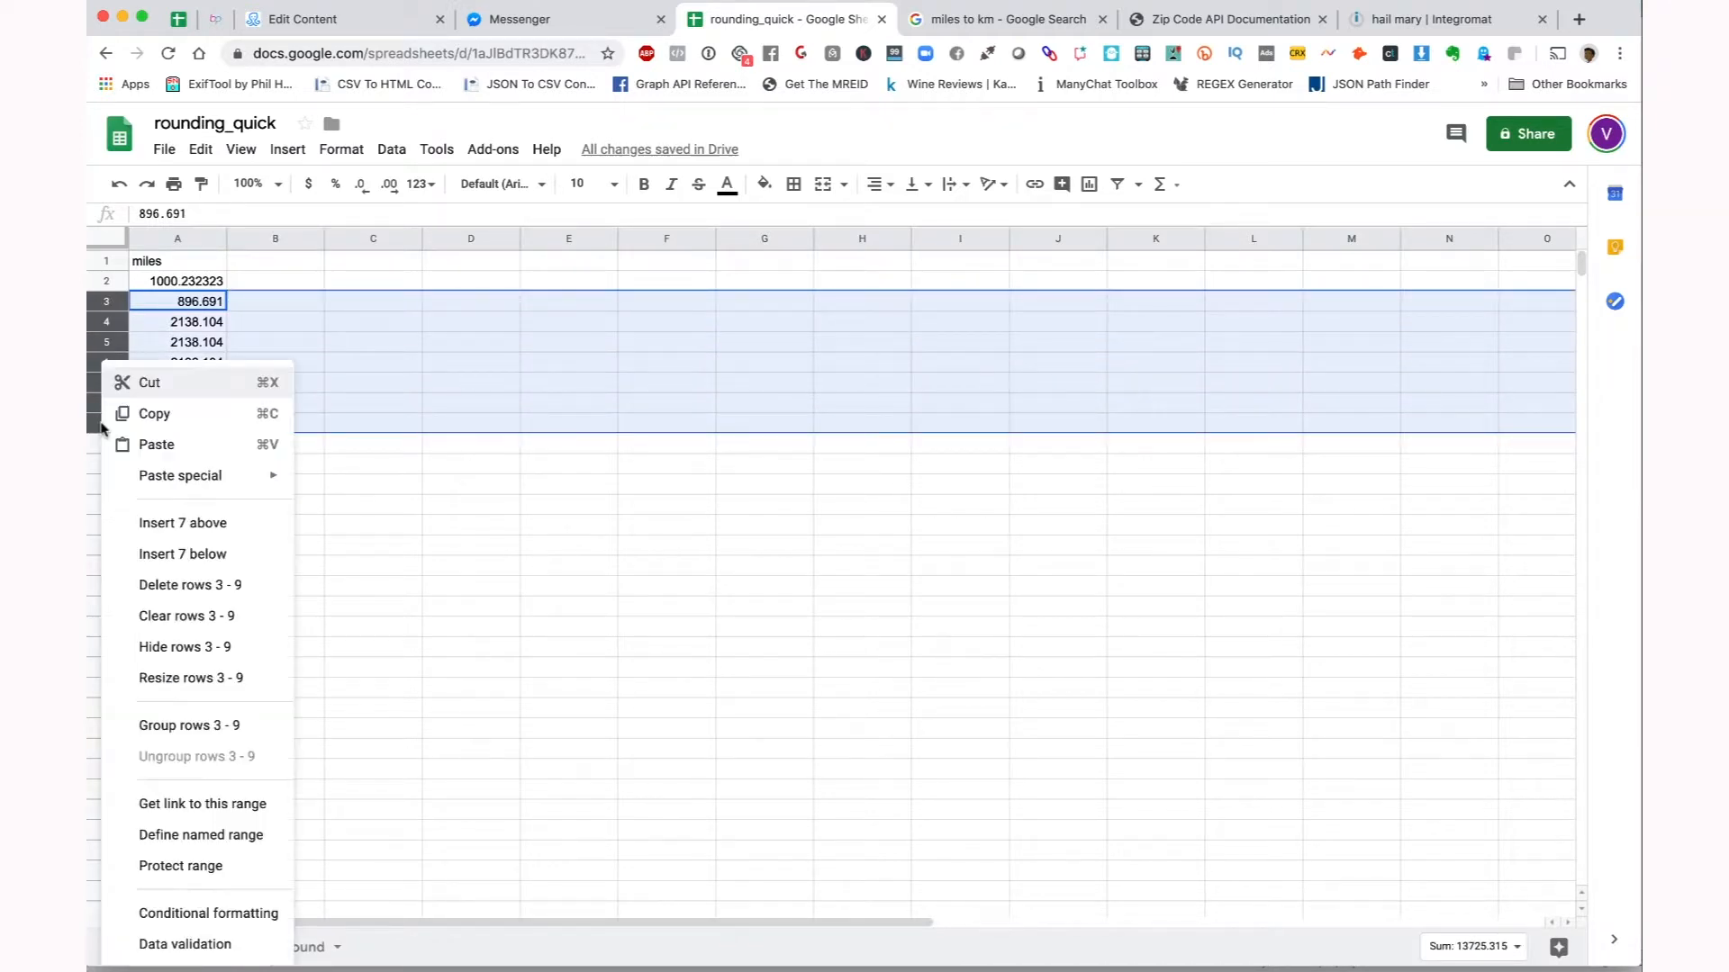
pyautogui.click(163, 586)
pyautogui.click(206, 326)
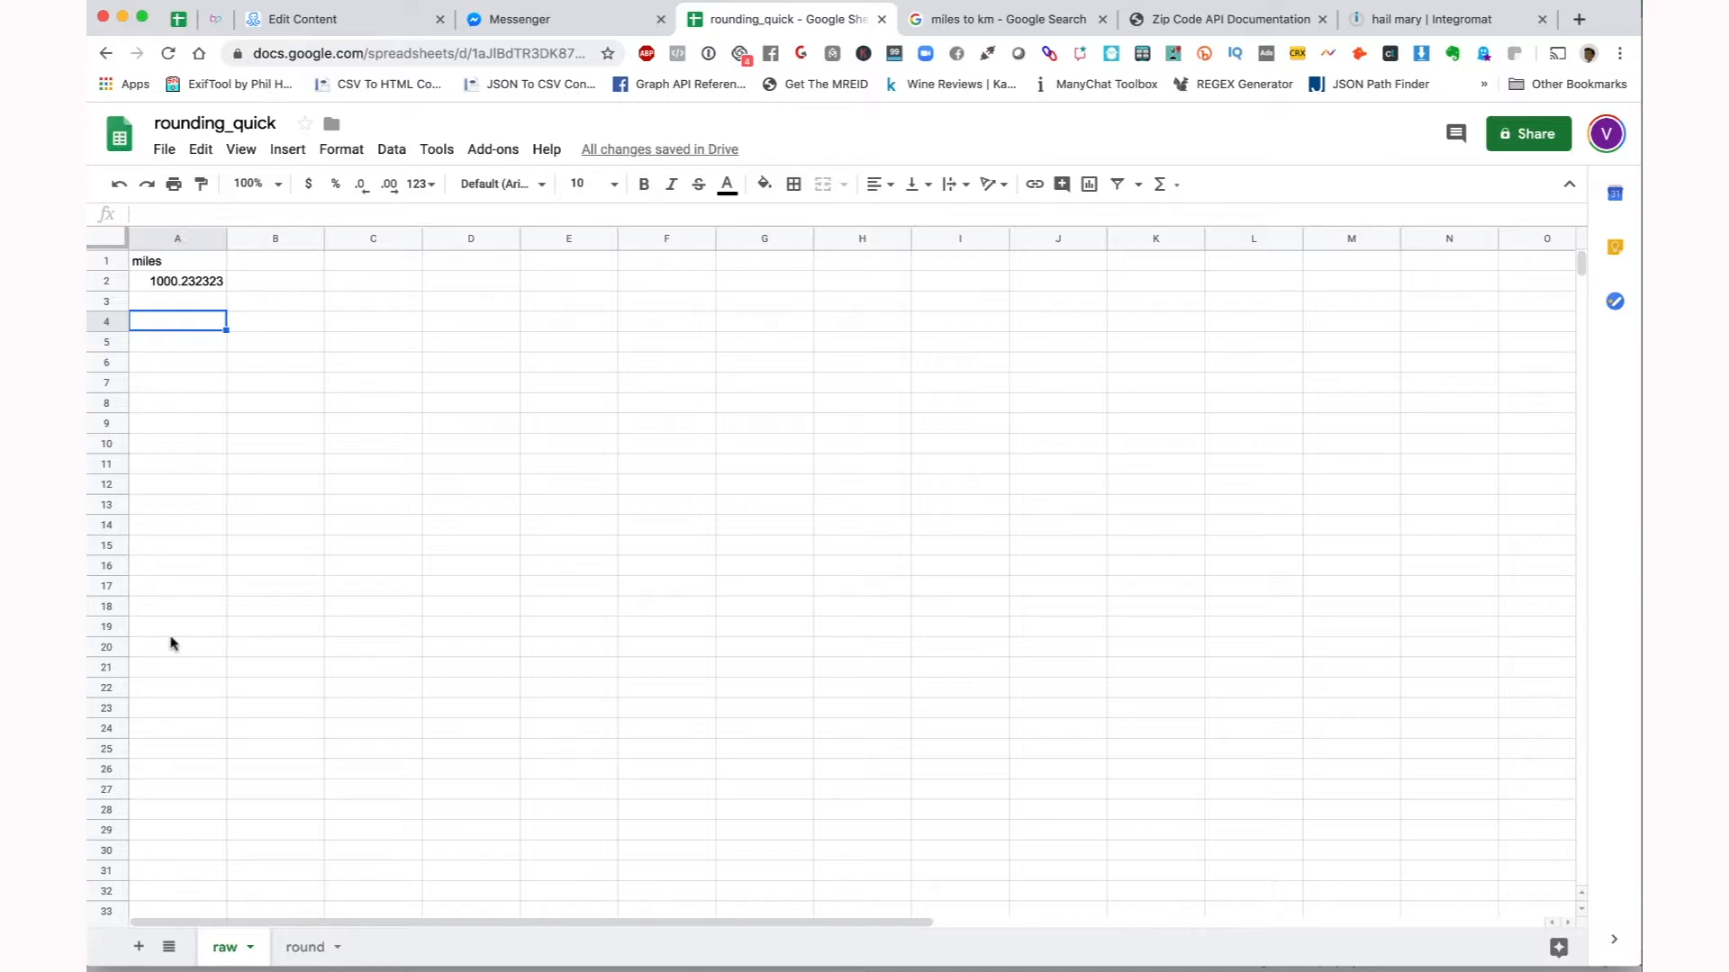
# - Examine the miles and miles_rounded cells in row 2 of the round sheet and the formulas filled down below them
pyautogui.click(298, 945)
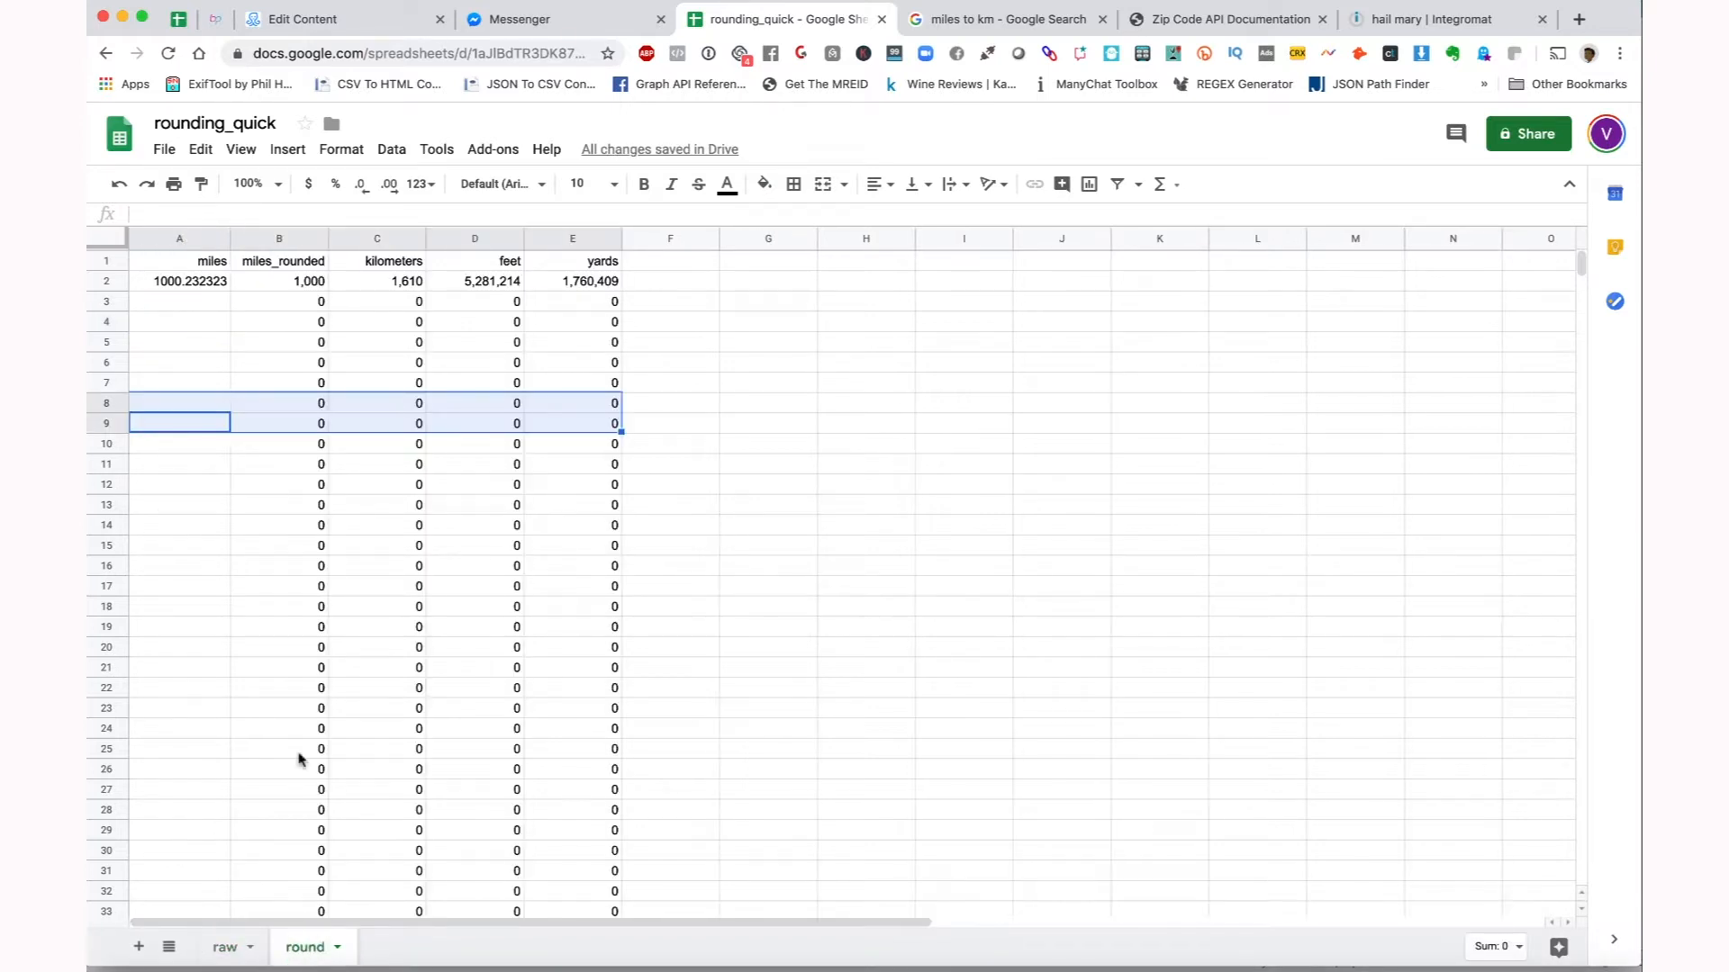
pyautogui.click(206, 285)
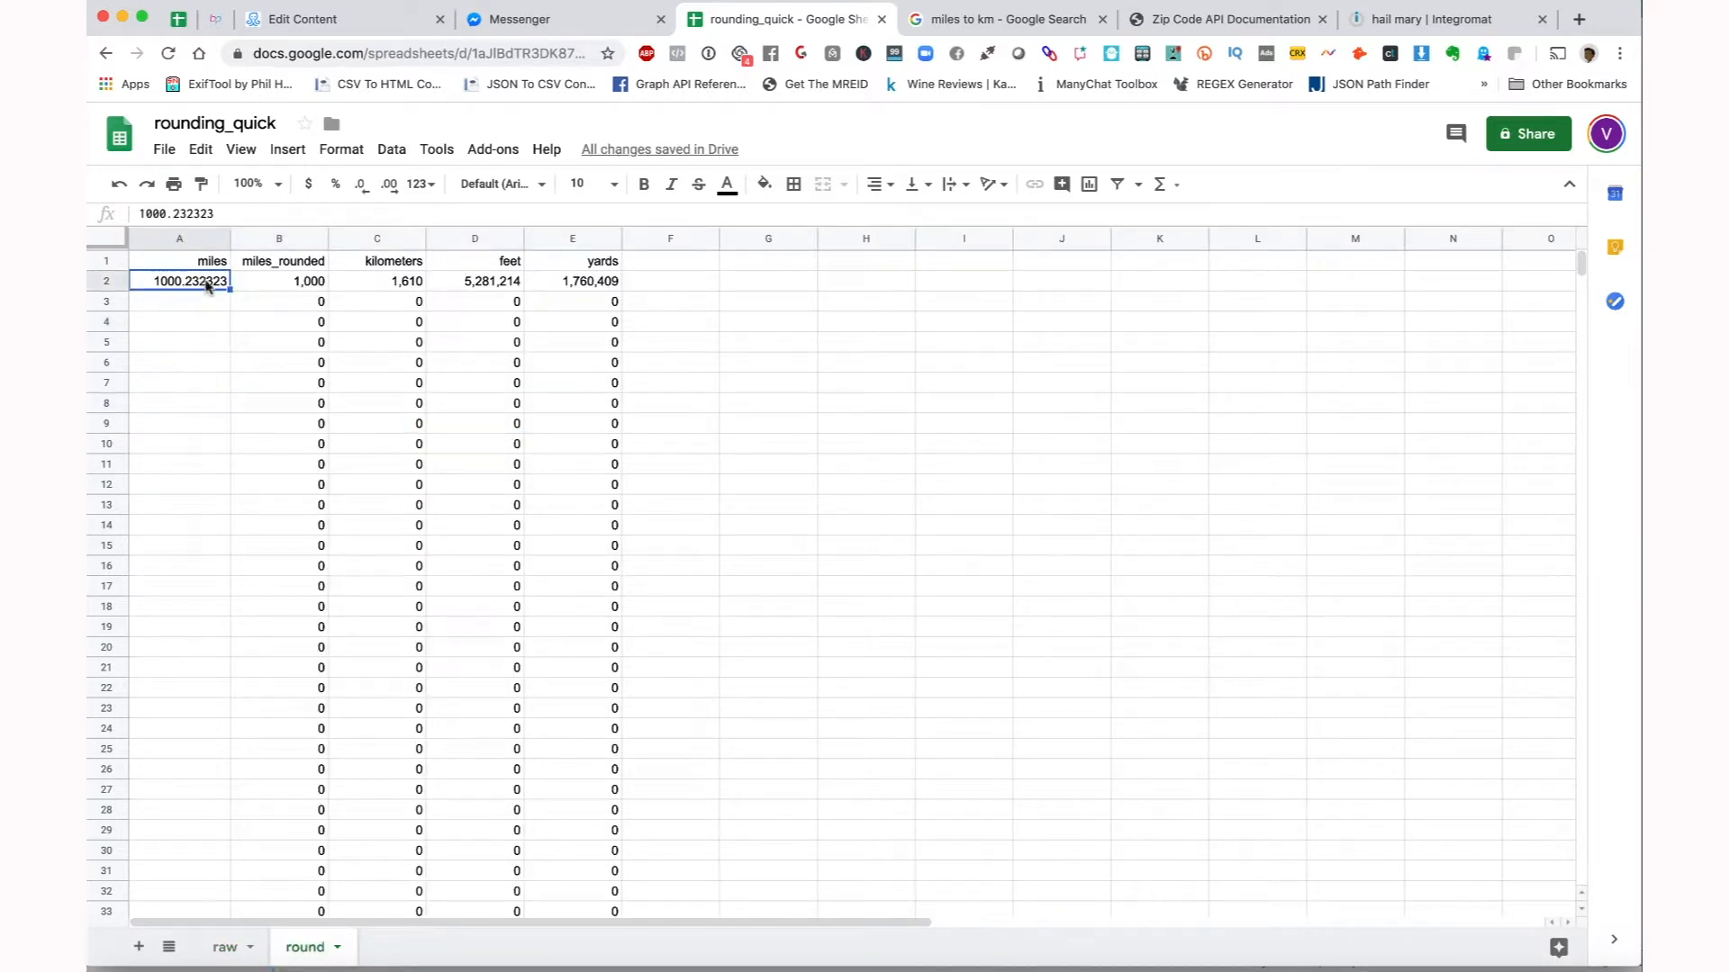
pyautogui.click(267, 287)
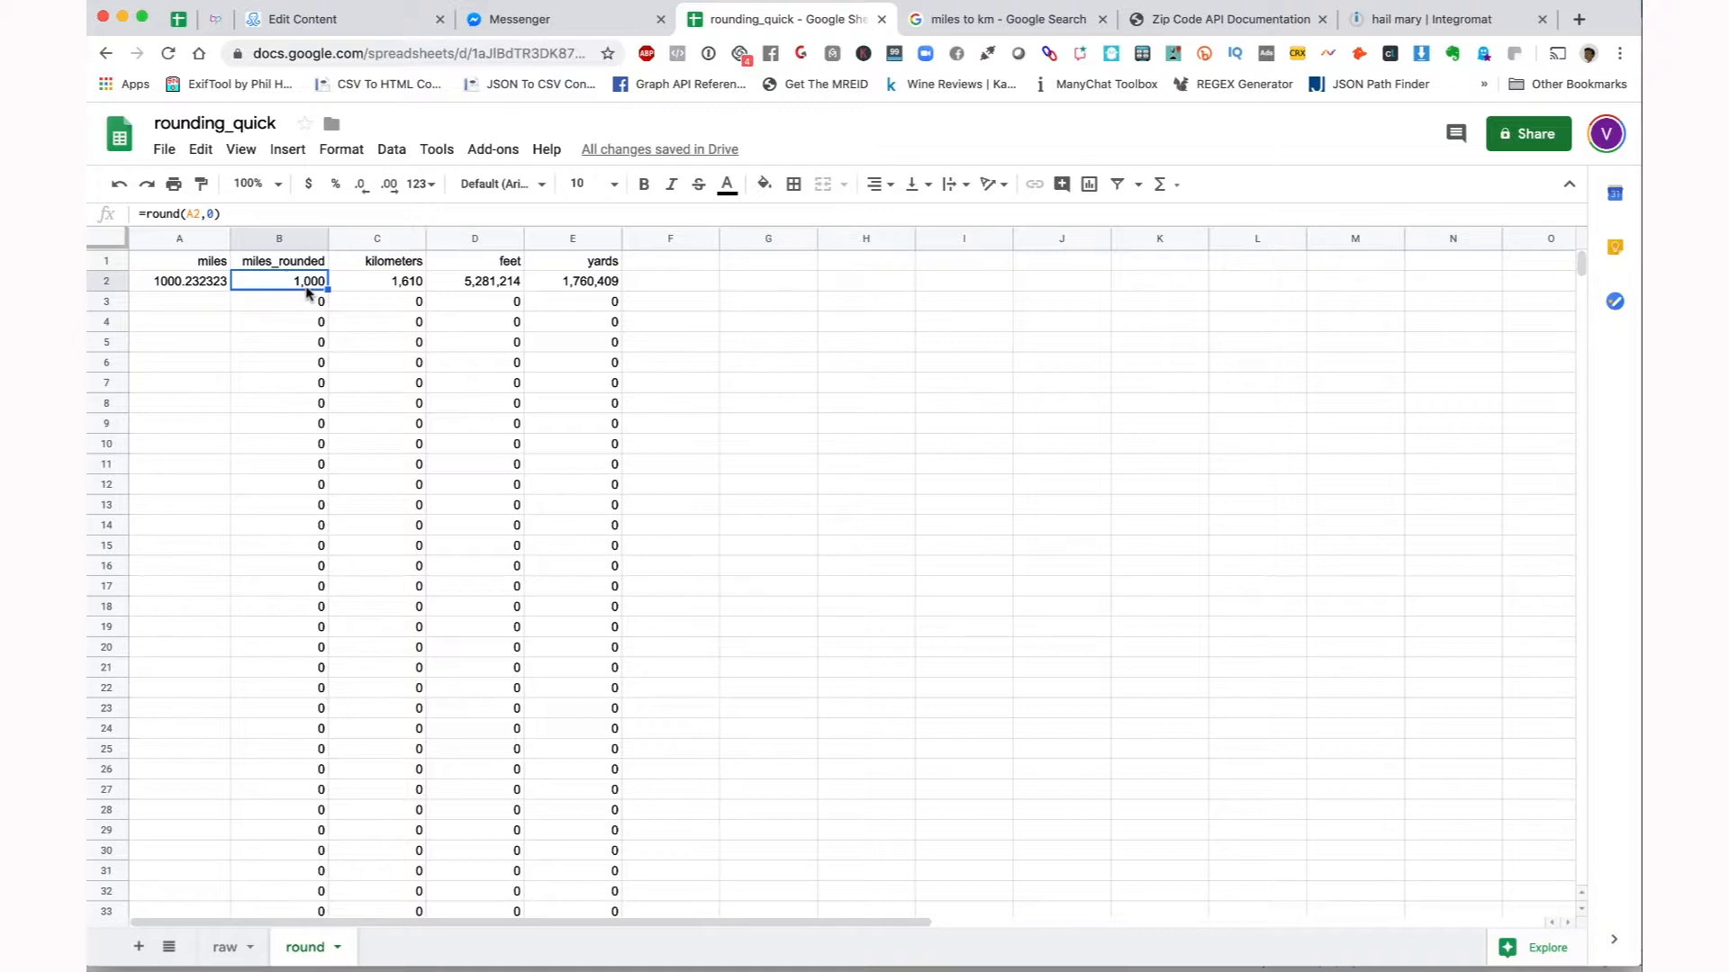
pyautogui.scroll(-1, 605, 444)
pyautogui.scroll(-20, 605, 444)
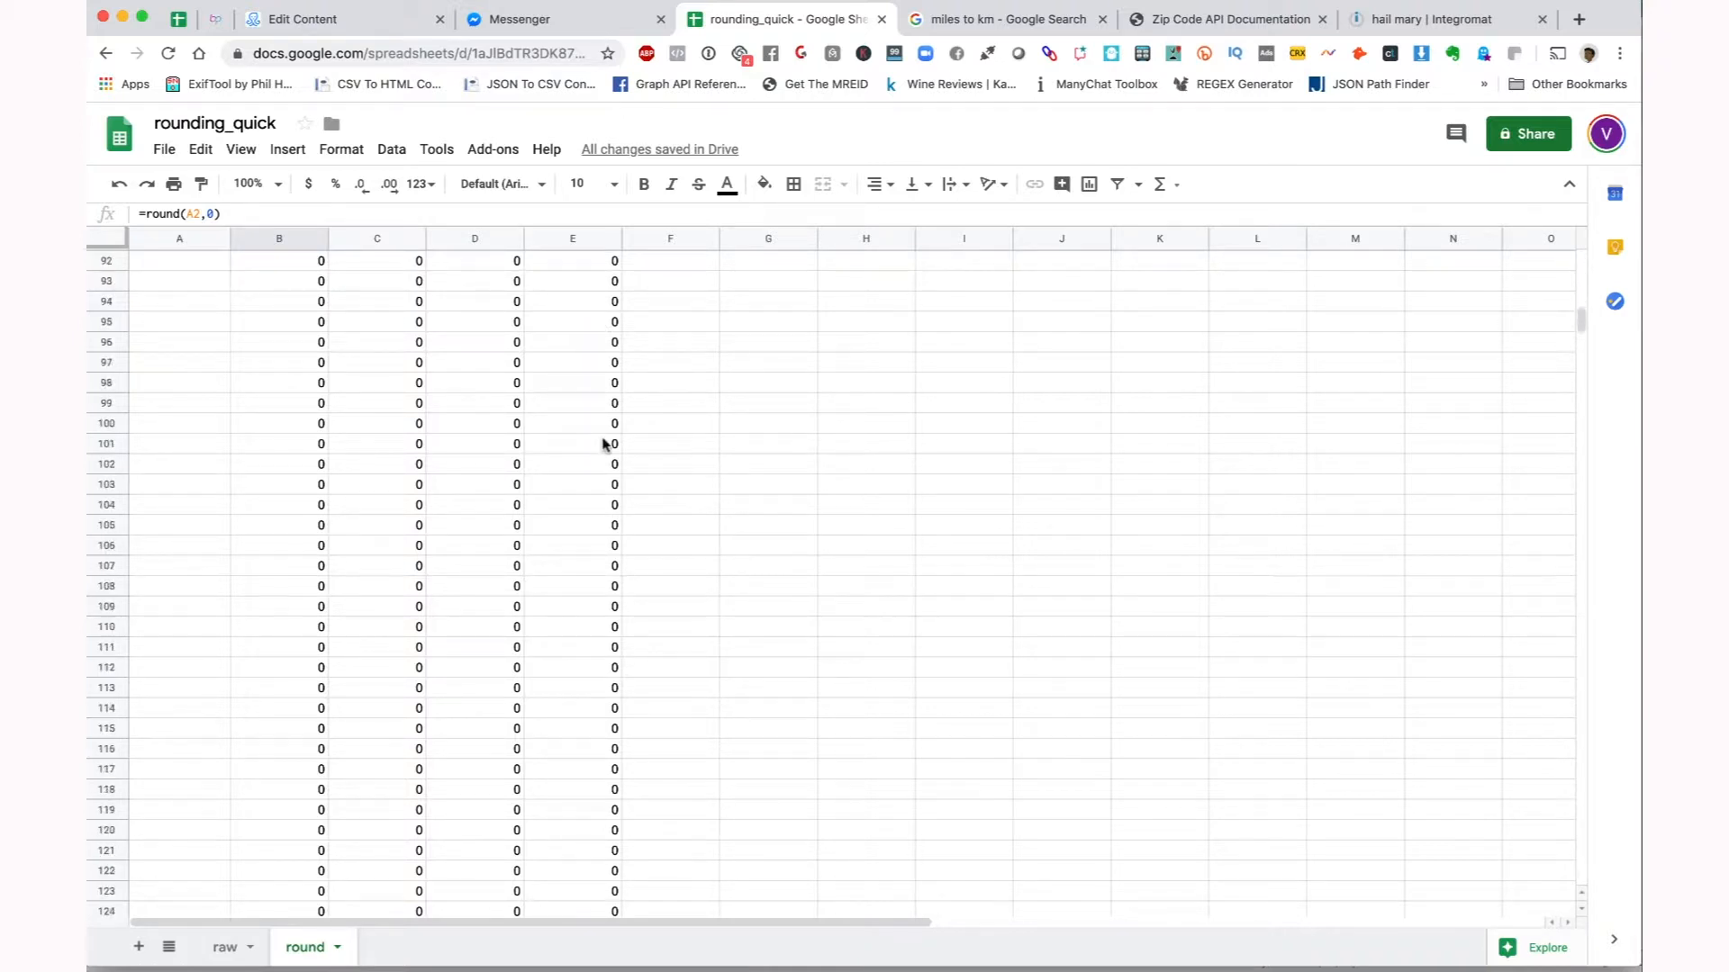
pyautogui.scroll(20, 605, 444)
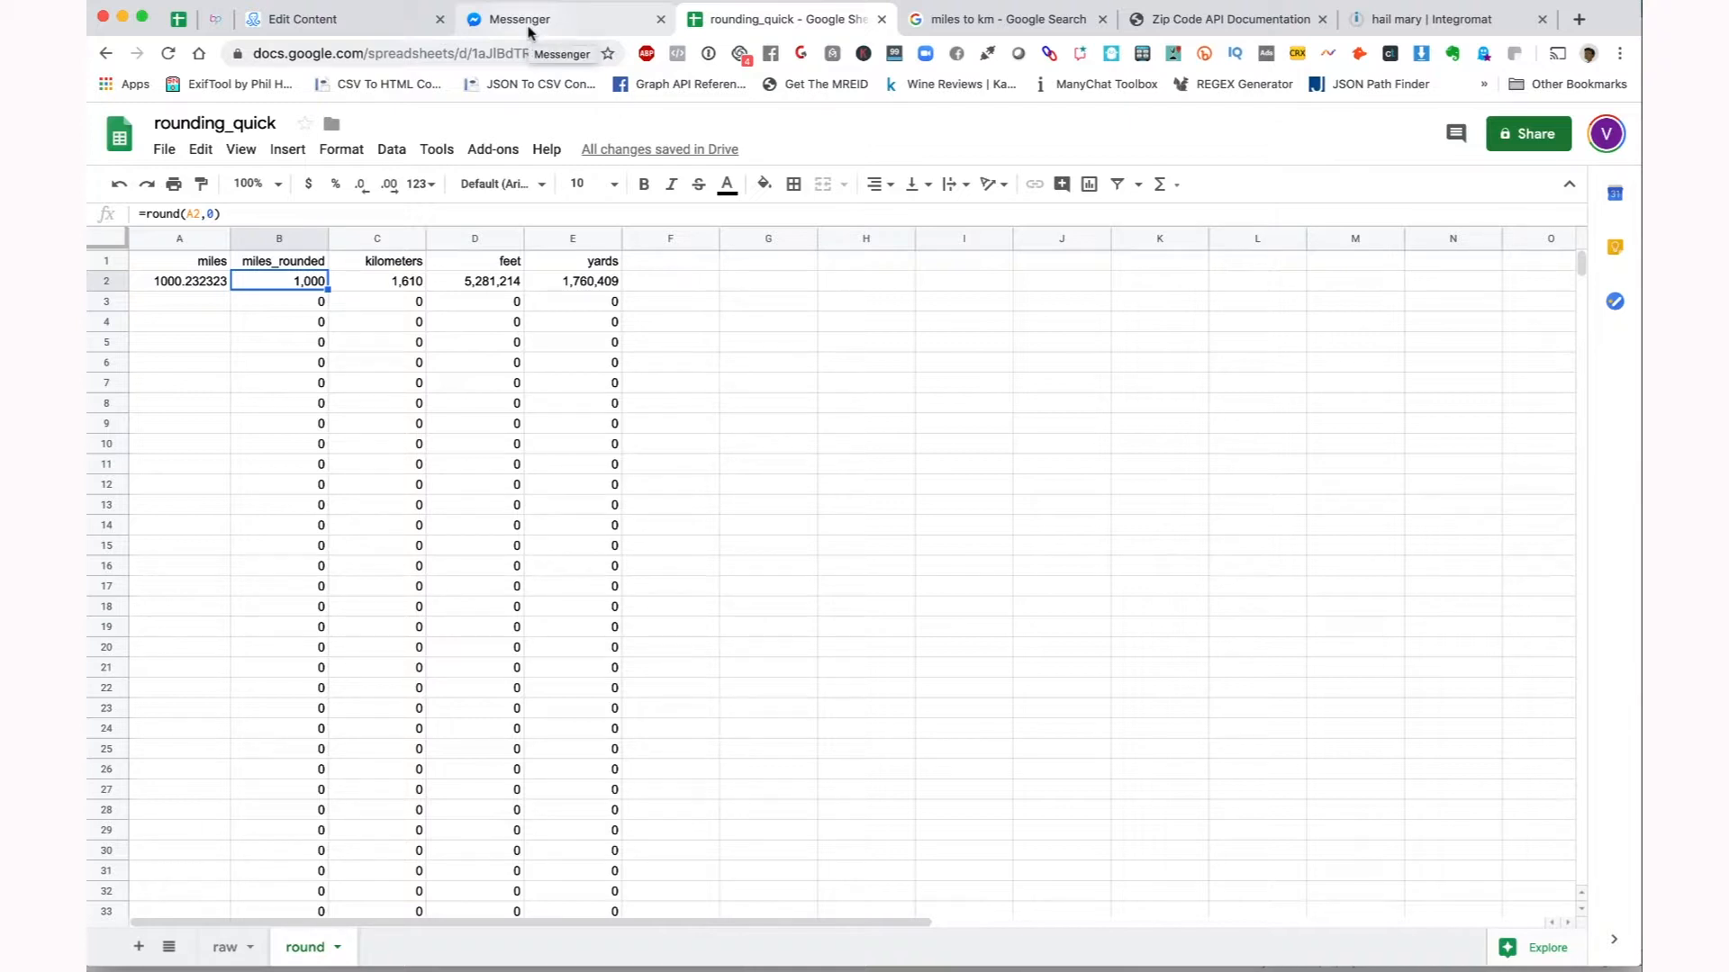
# - Send another preview of the ZipCodeFinder flow from ManyChat, answer Yes in Messenger and send 02802 as the destination zip code
pyautogui.click(376, 27)
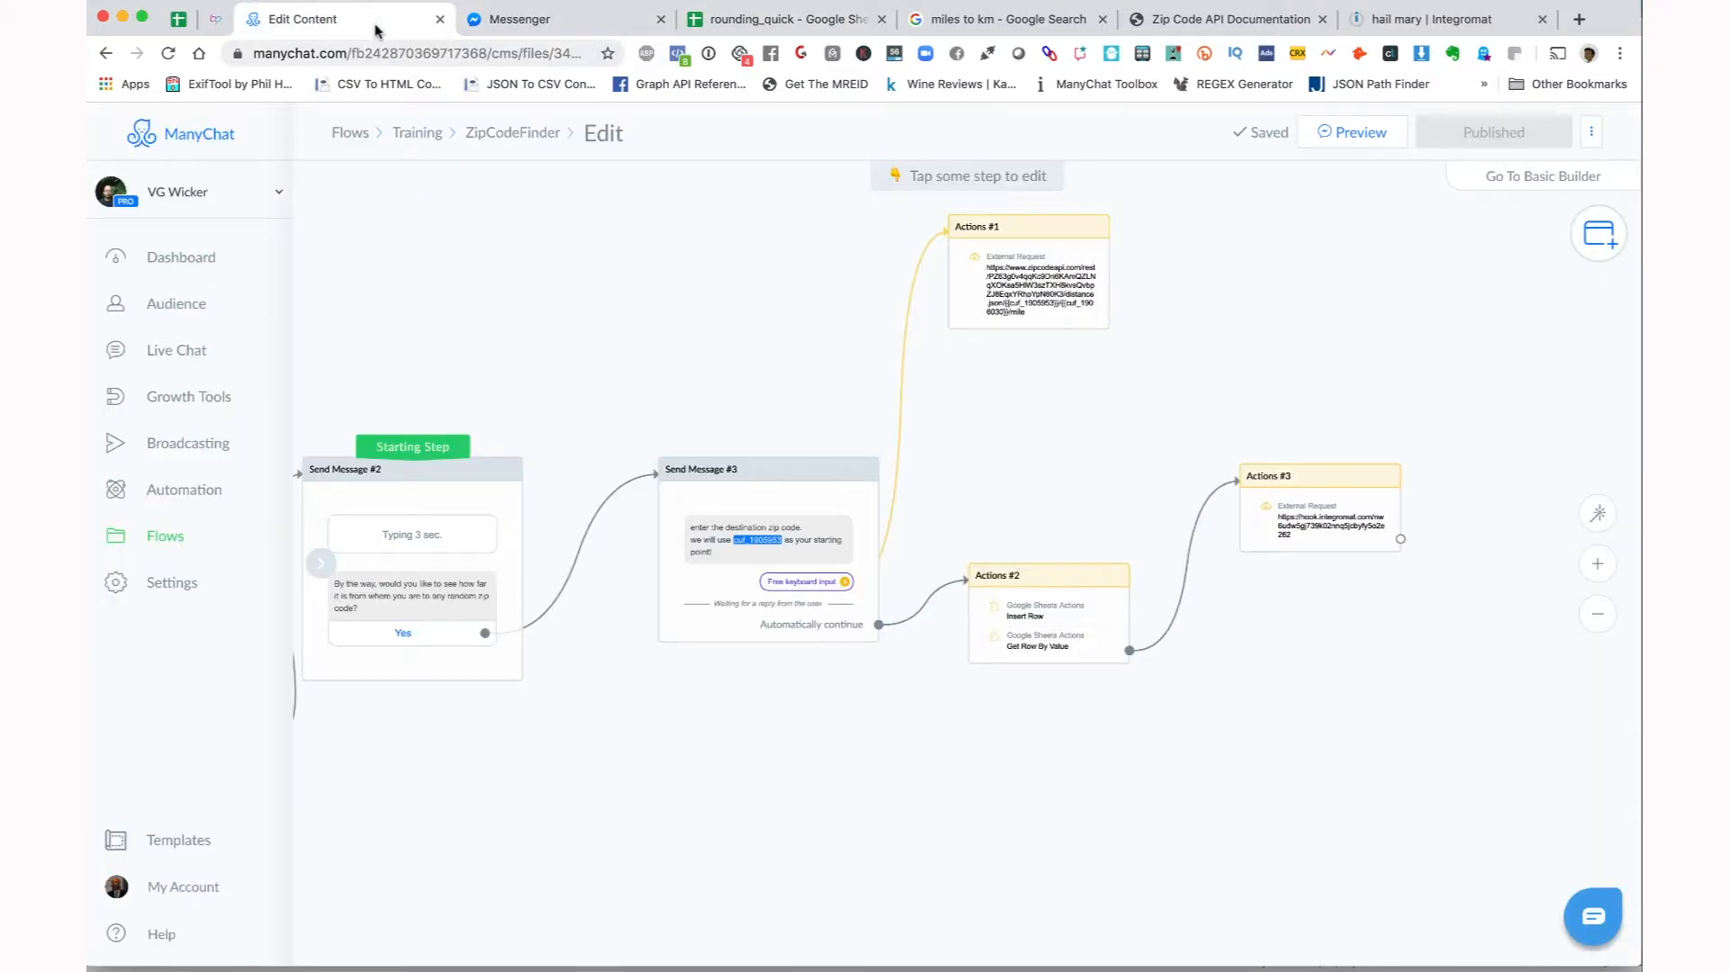
pyautogui.click(1330, 130)
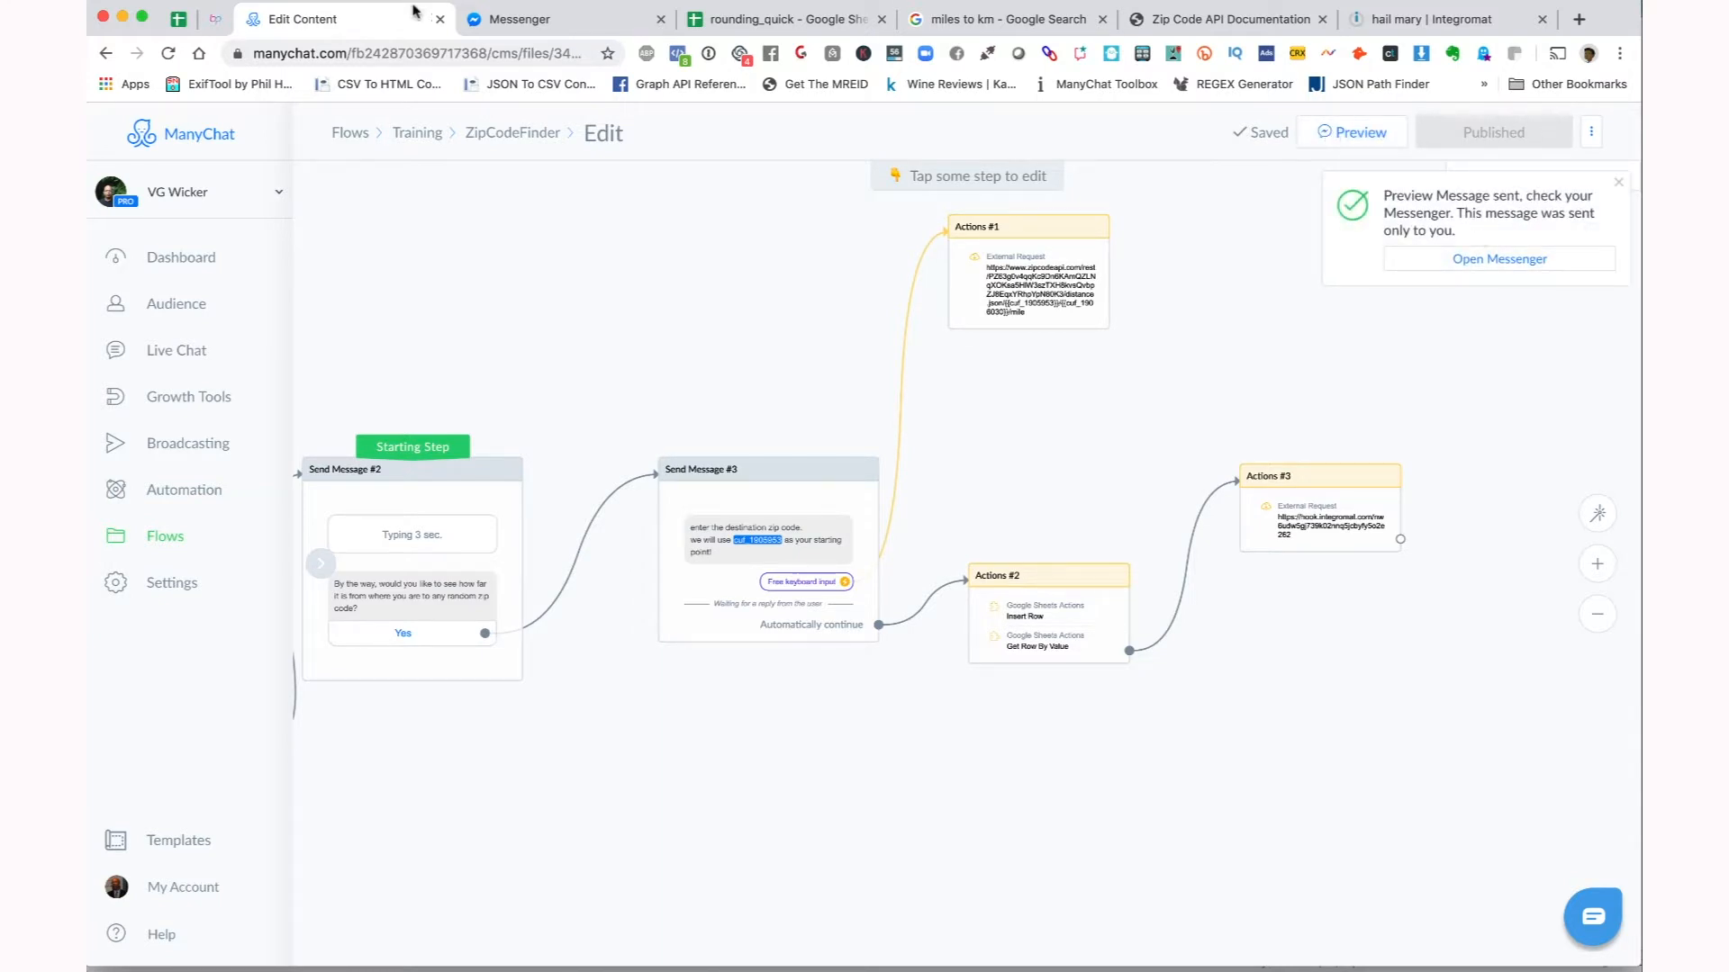
pyautogui.click(541, 25)
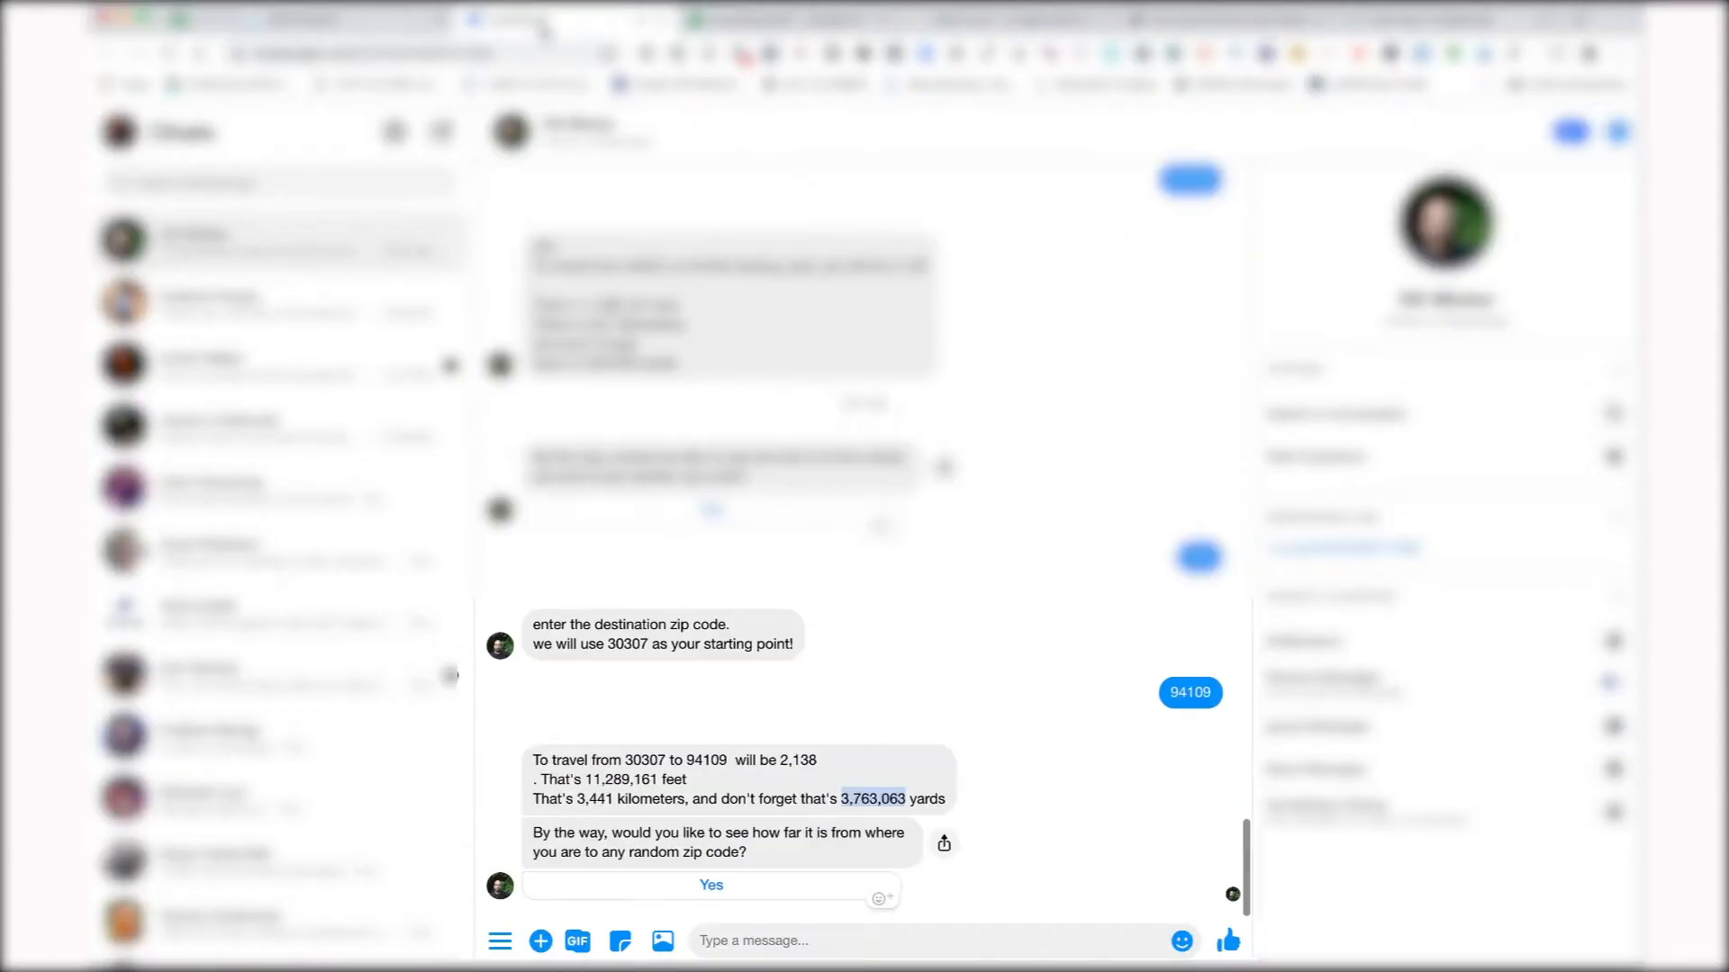
pyautogui.click(737, 890)
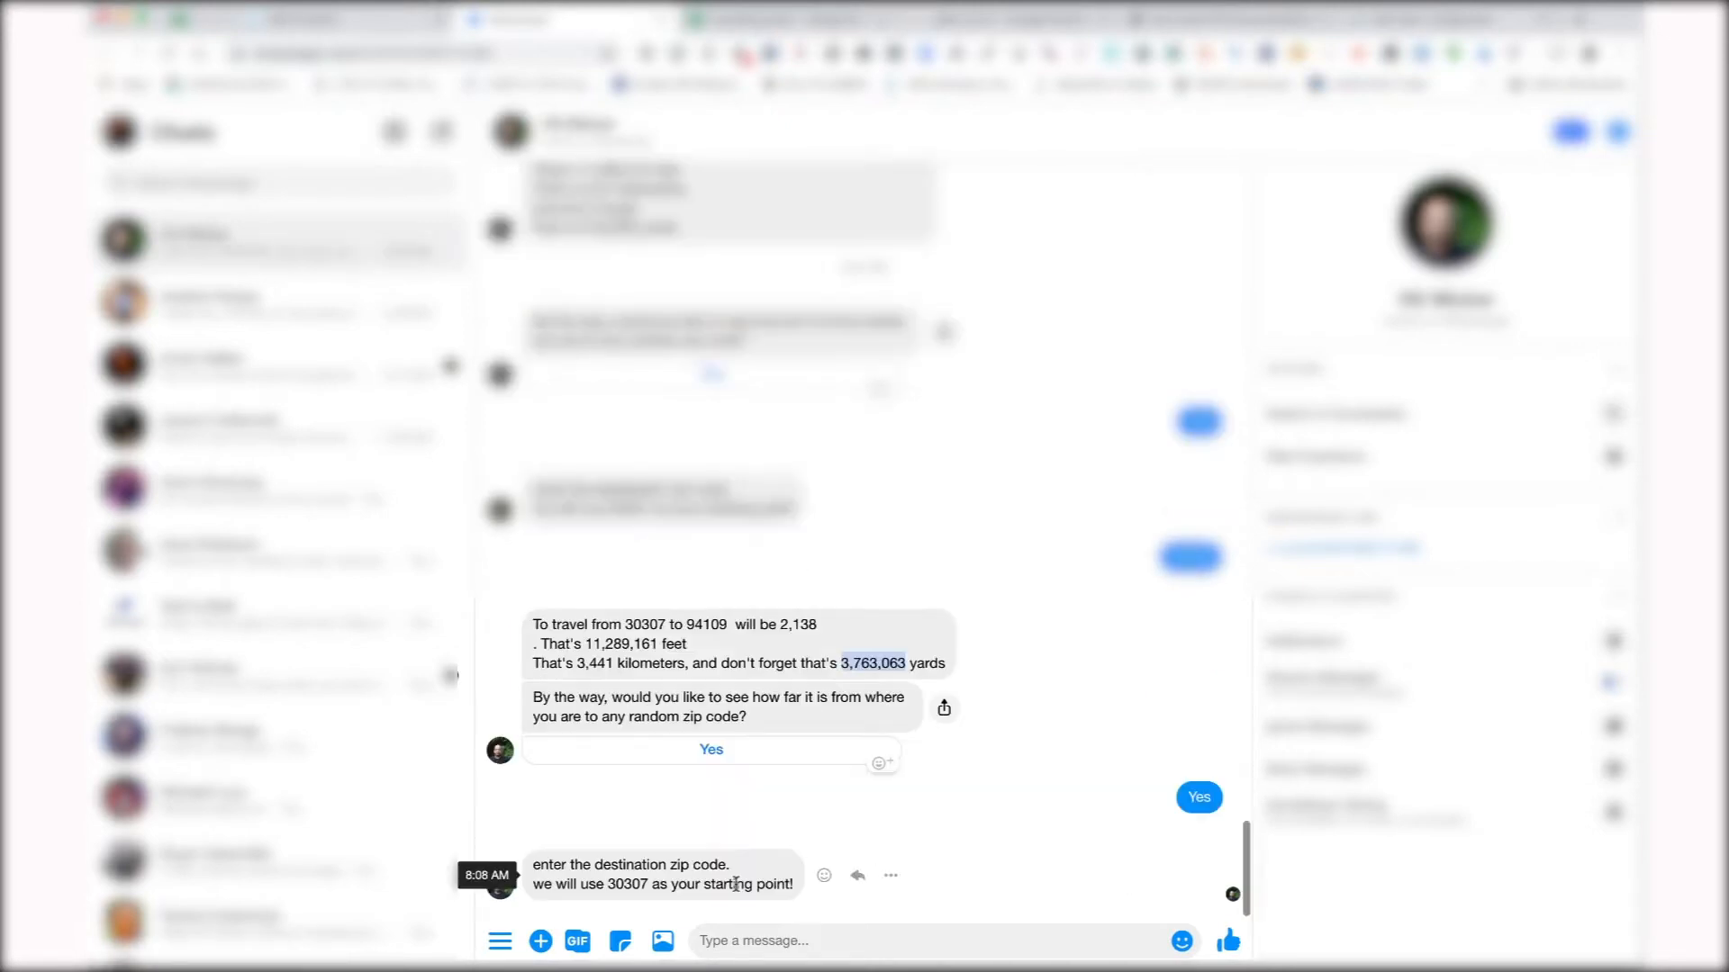
pyautogui.click(732, 941)
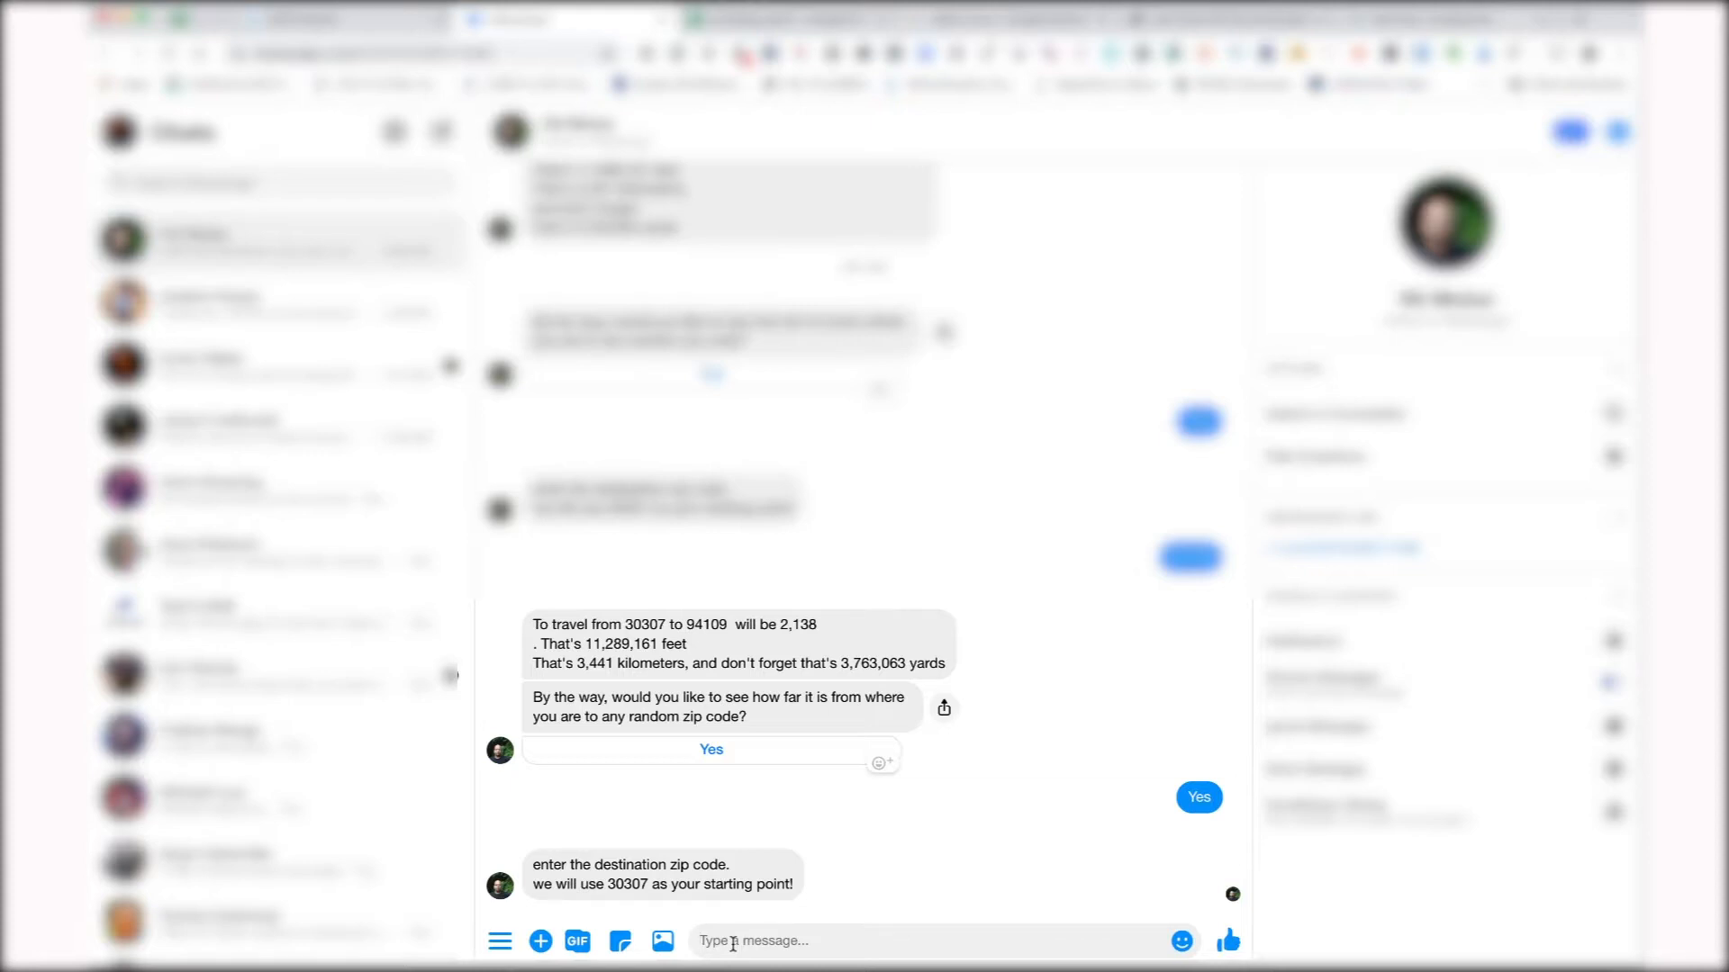
pyautogui.write('02802')
pyautogui.press('Return')
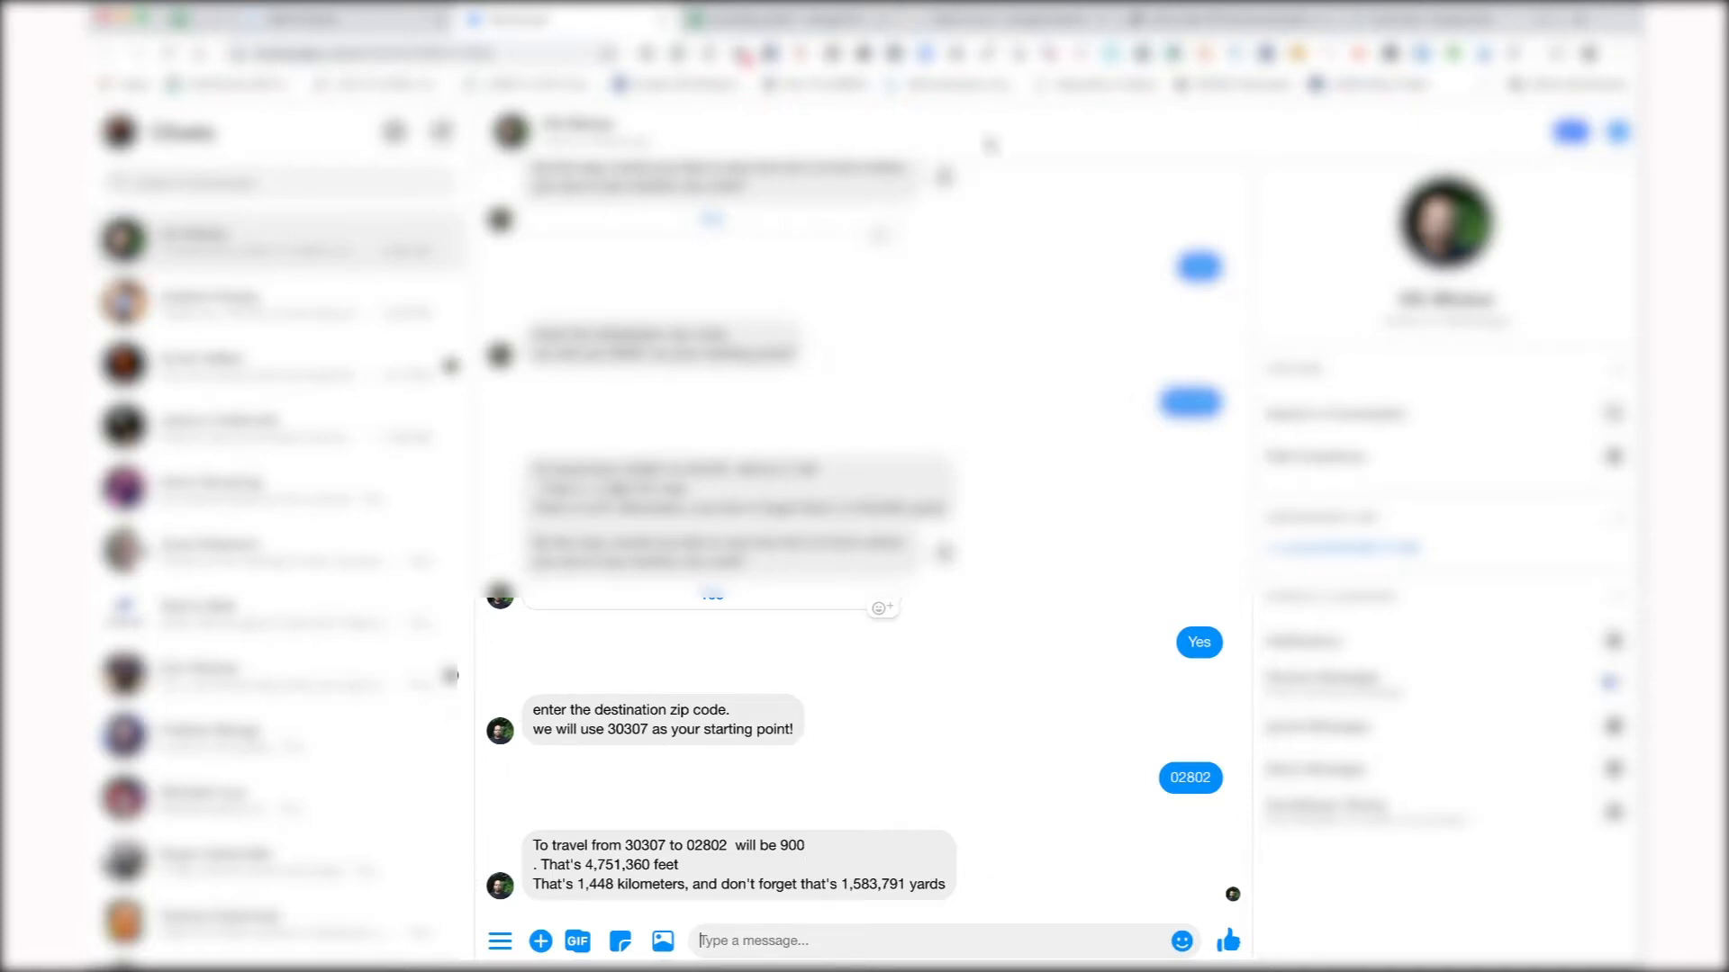
# - In Integromat's ManyChat module text, insert "miles" before the period following the formatted miles_rounded value, and save the module
pyautogui.click(1428, 16)
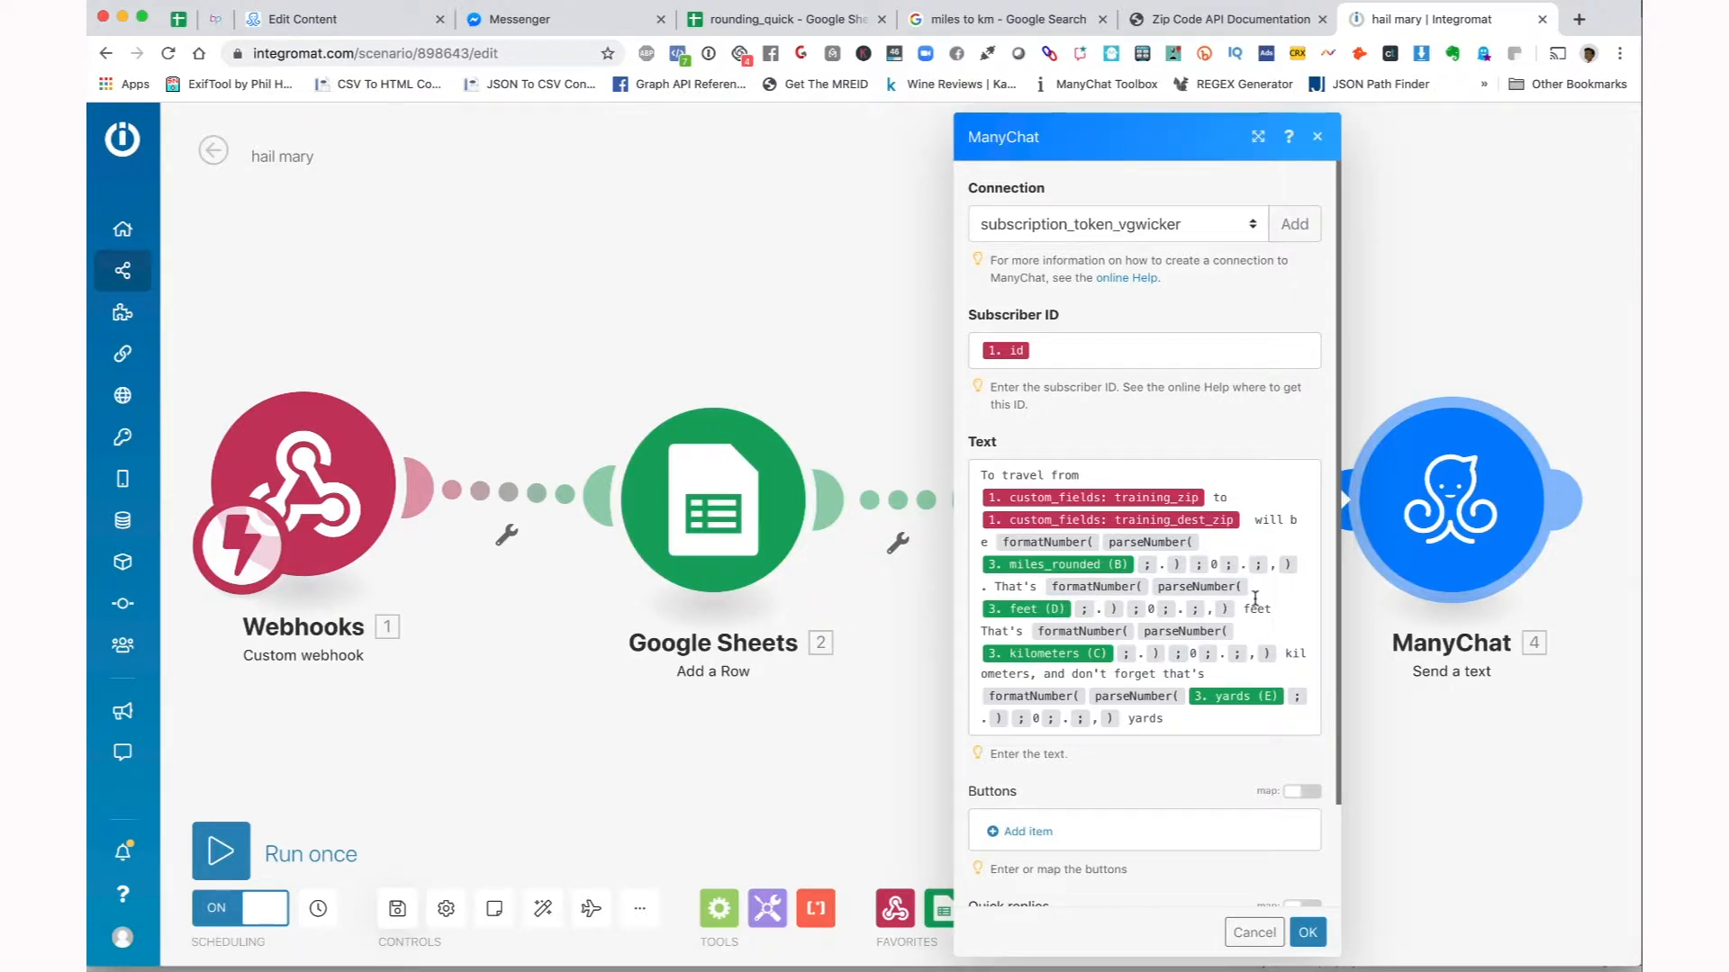
pyautogui.click(984, 591)
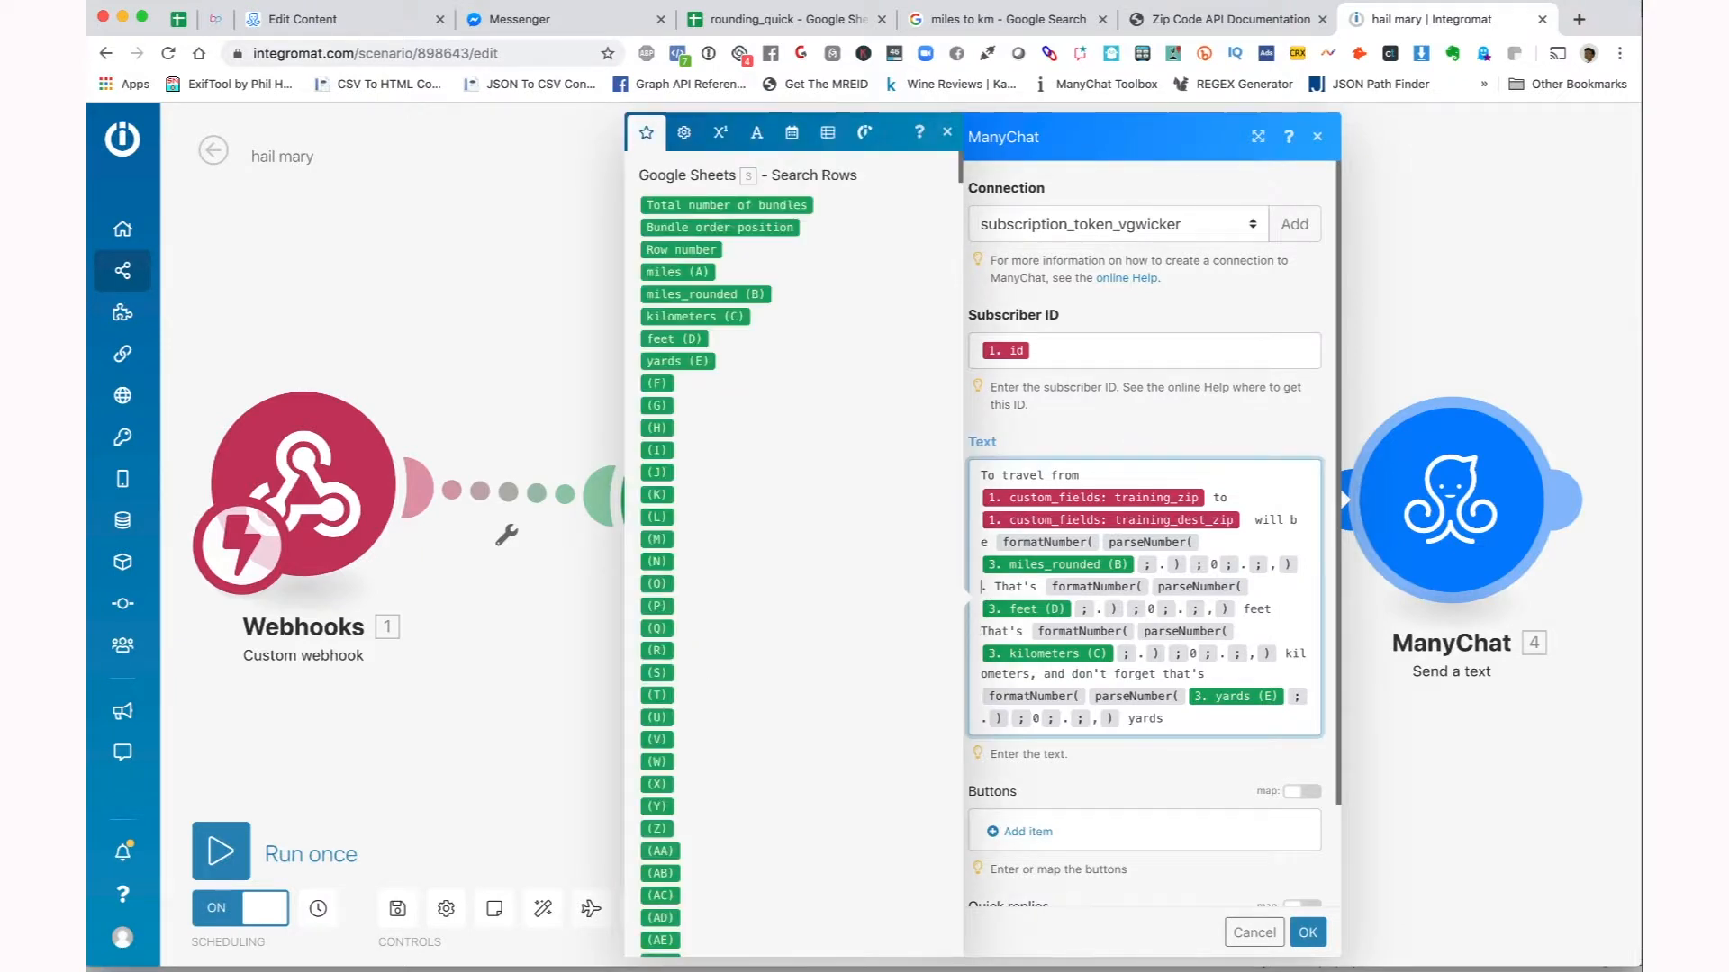
pyautogui.write('miles')
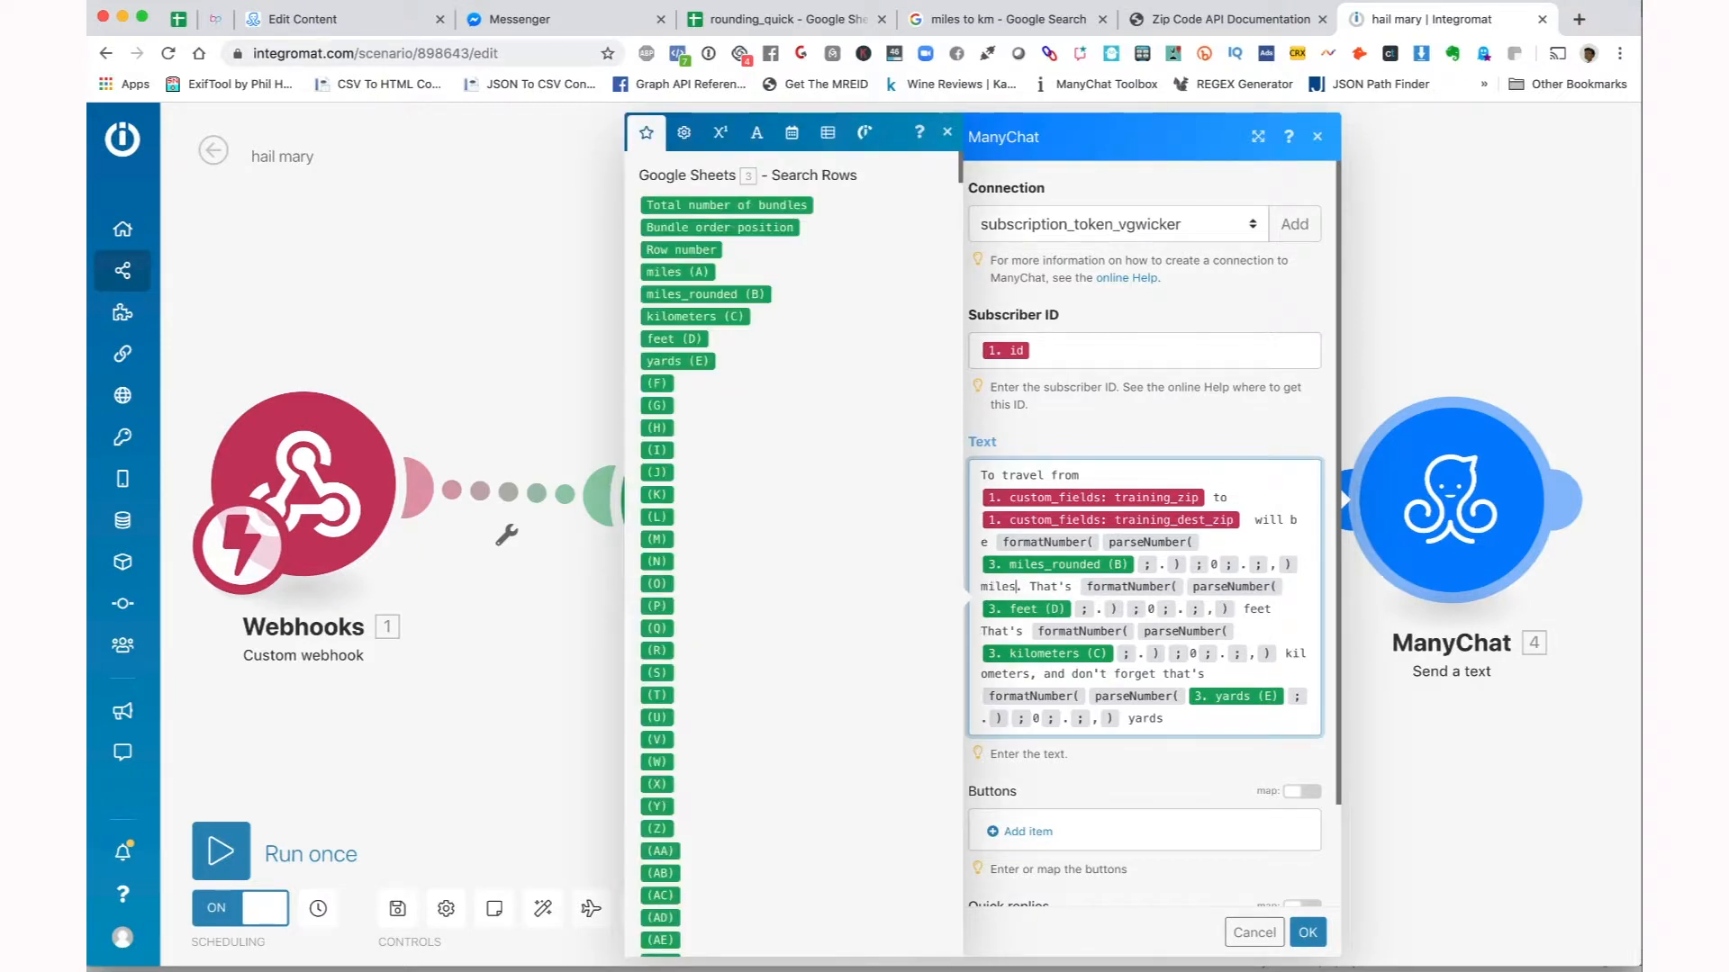
pyautogui.click(1314, 936)
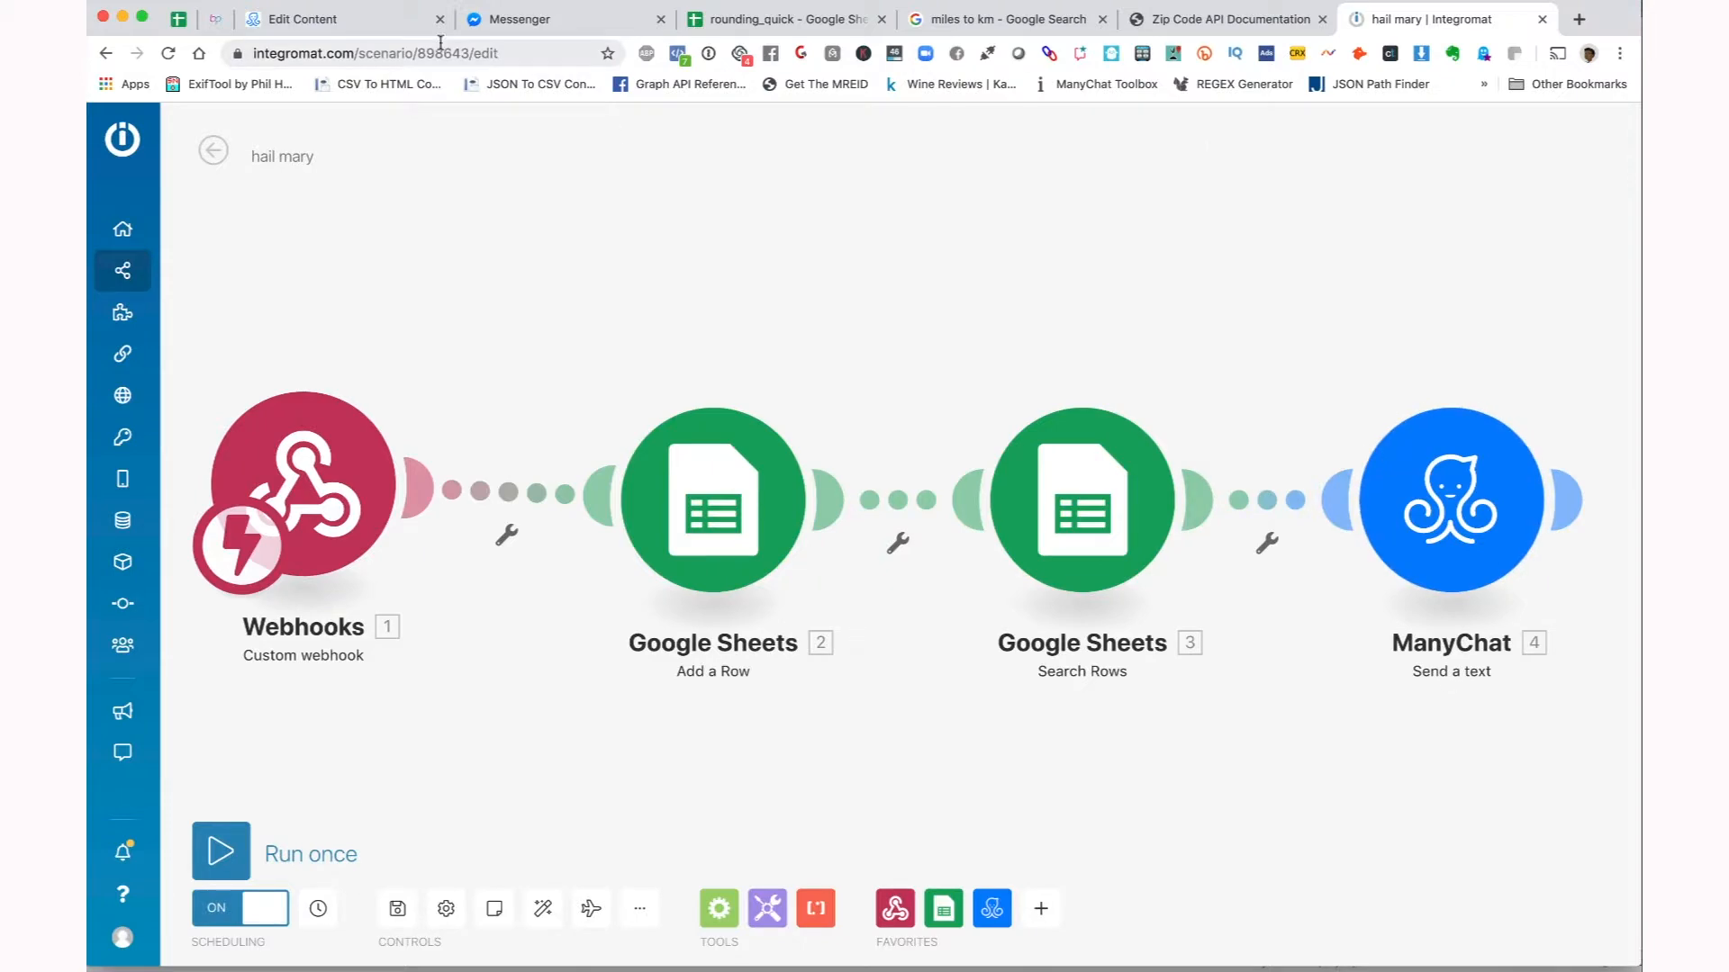
# - Switch to ManyChat and review the response mapping of the Actions #1 external request, closing it without saving
pyautogui.click(521, 20)
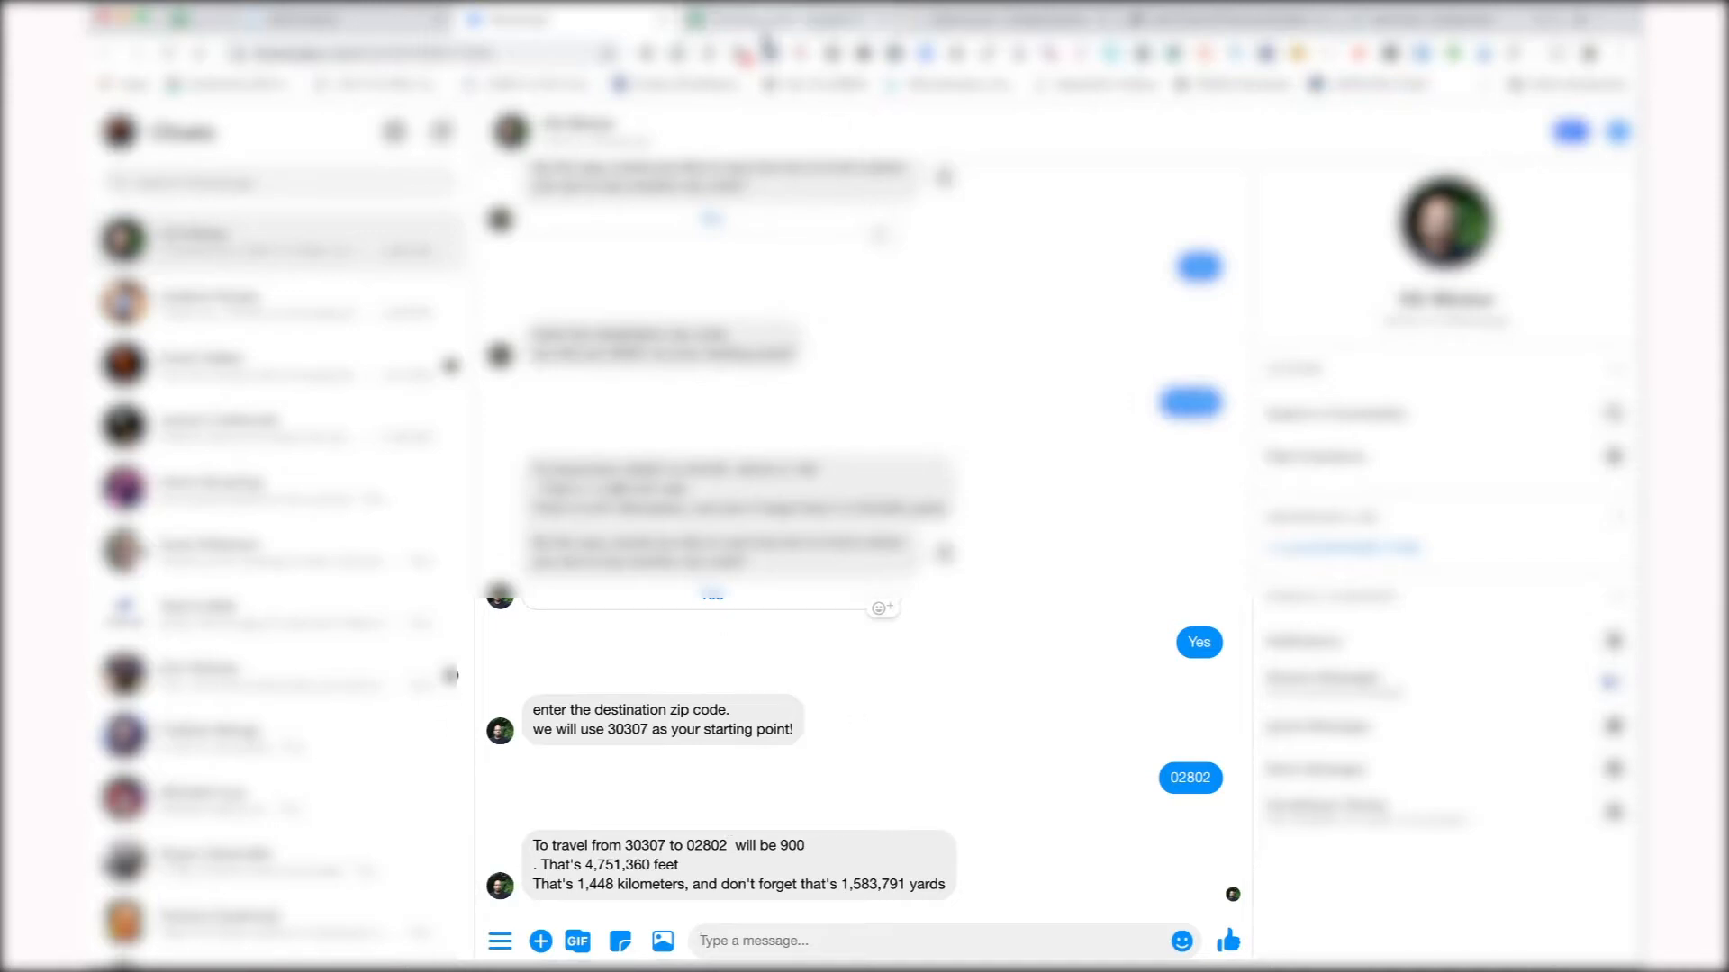
pyautogui.click(360, 26)
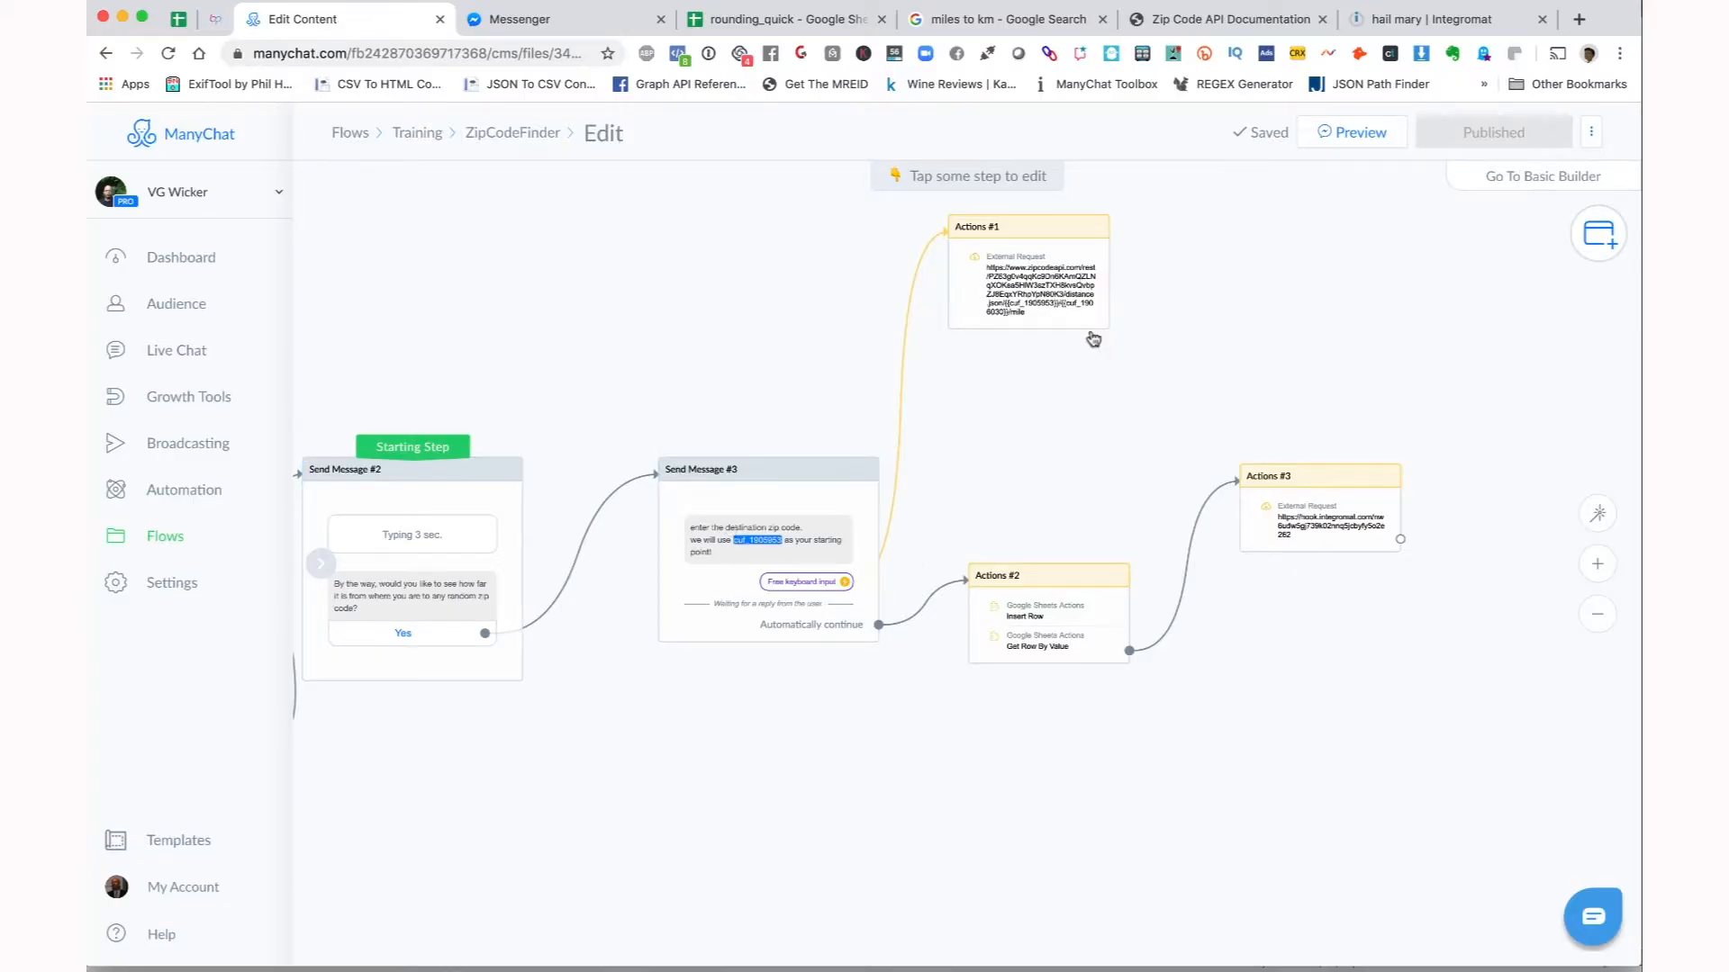
pyautogui.click(1049, 279)
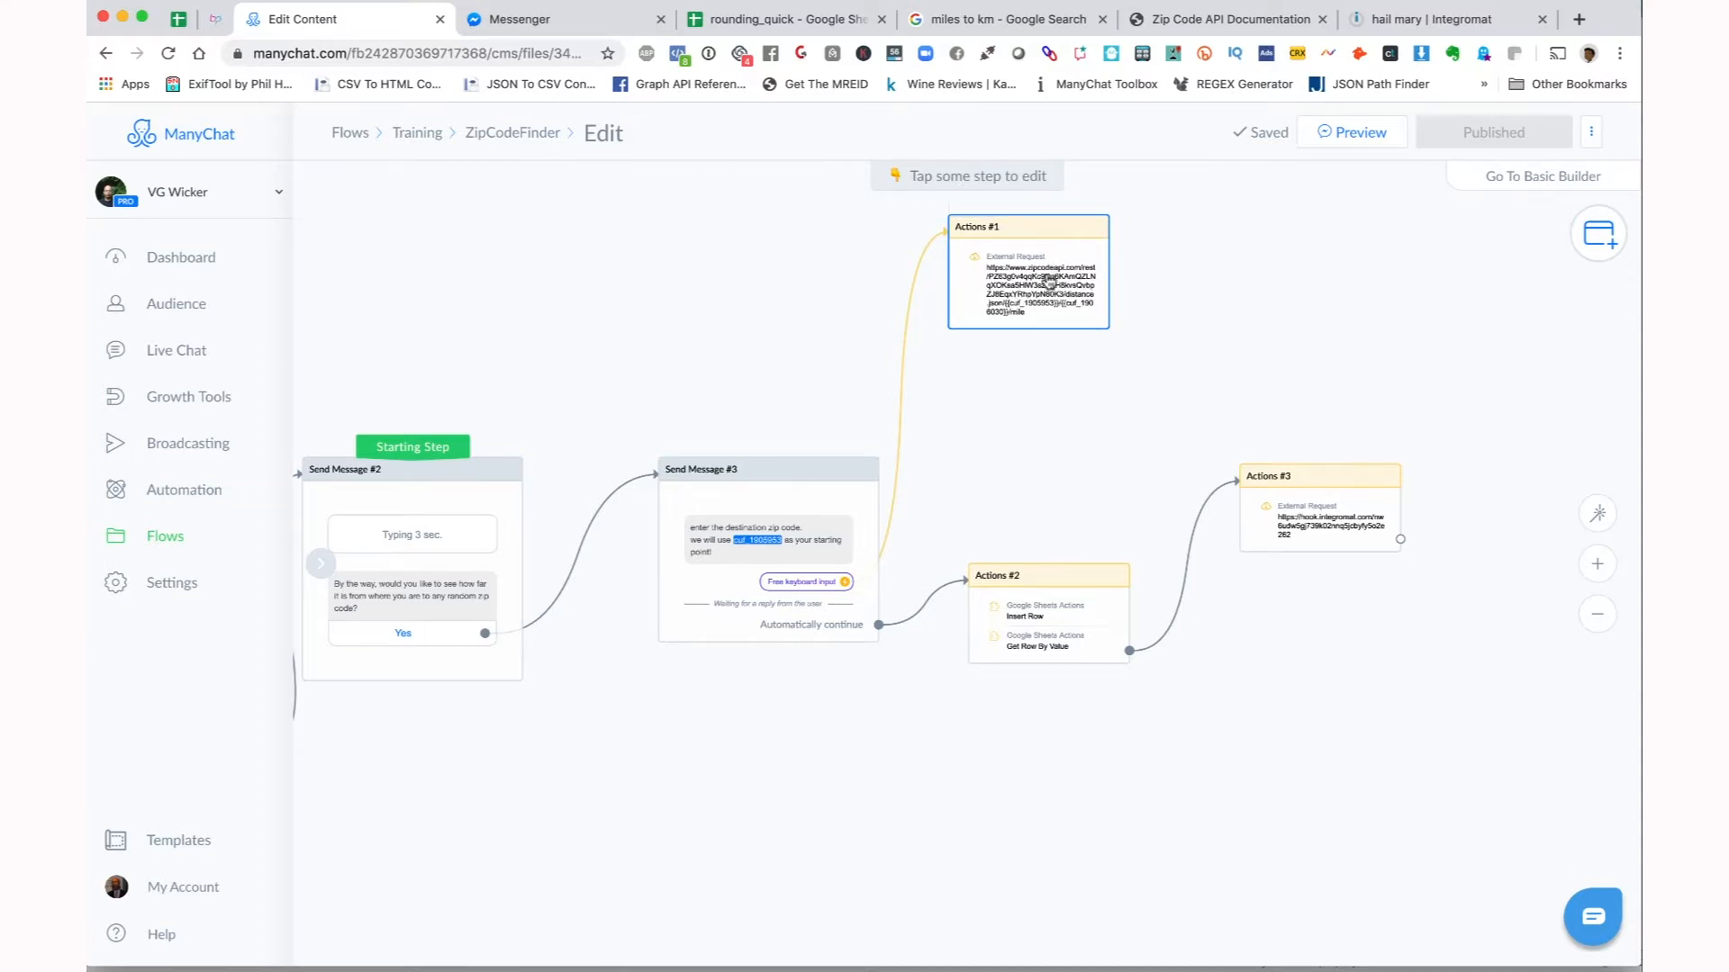
pyautogui.click(518, 366)
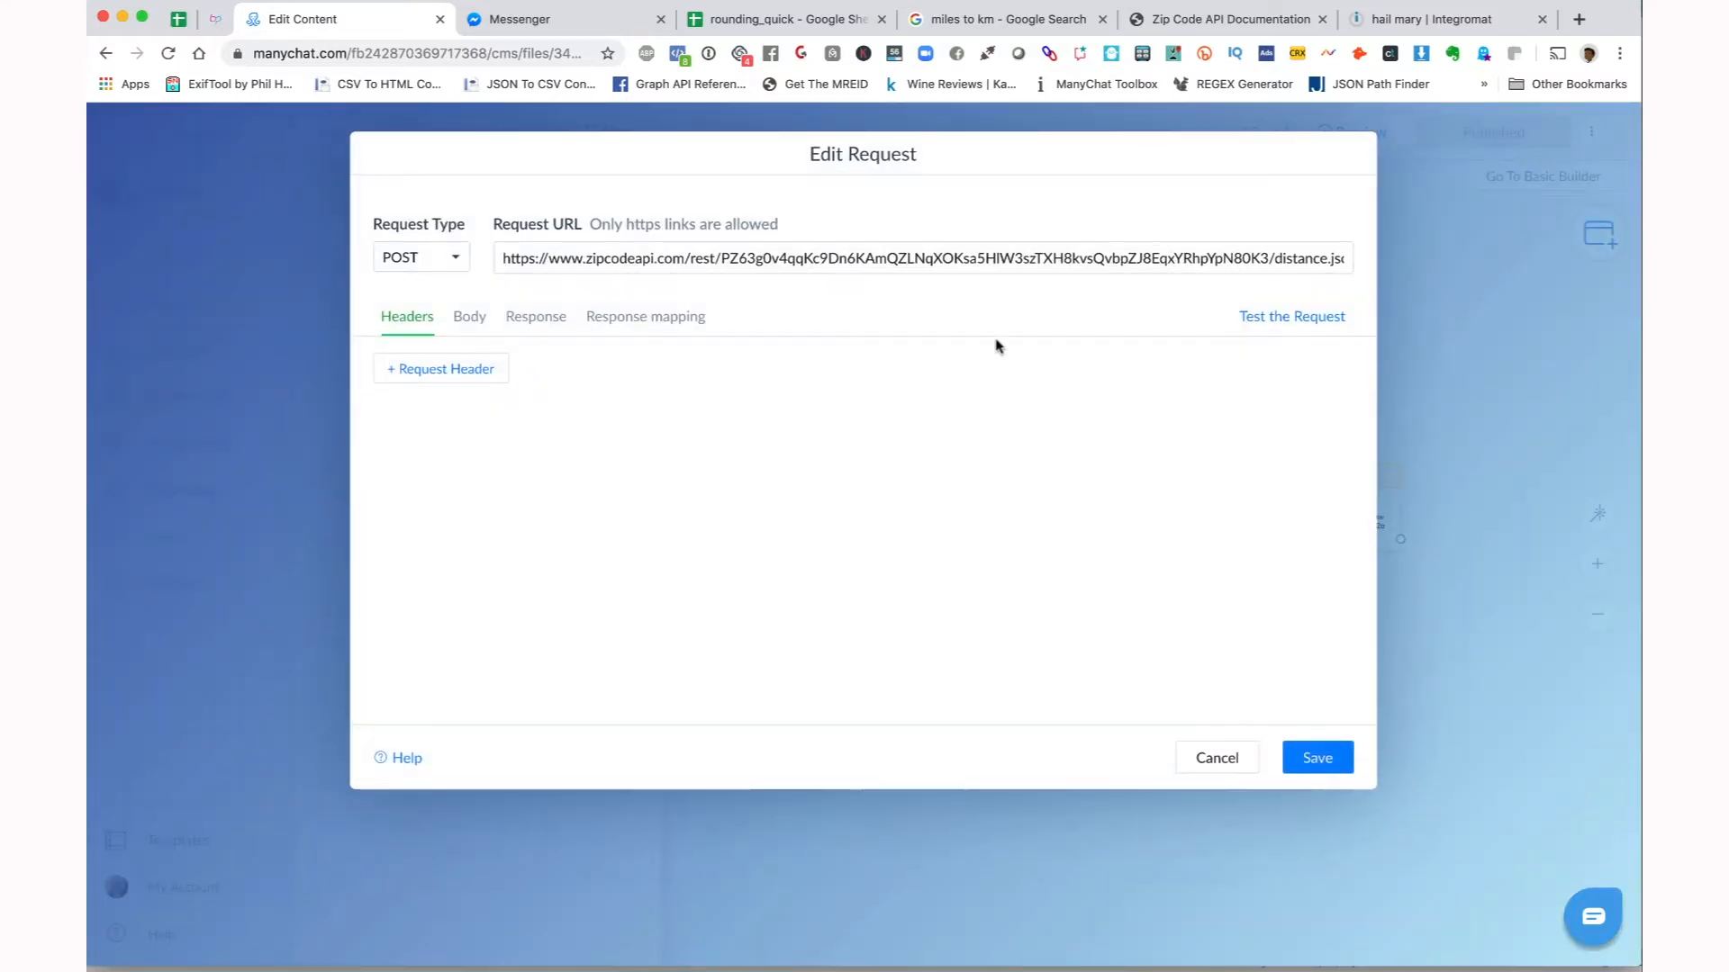
pyautogui.click(620, 317)
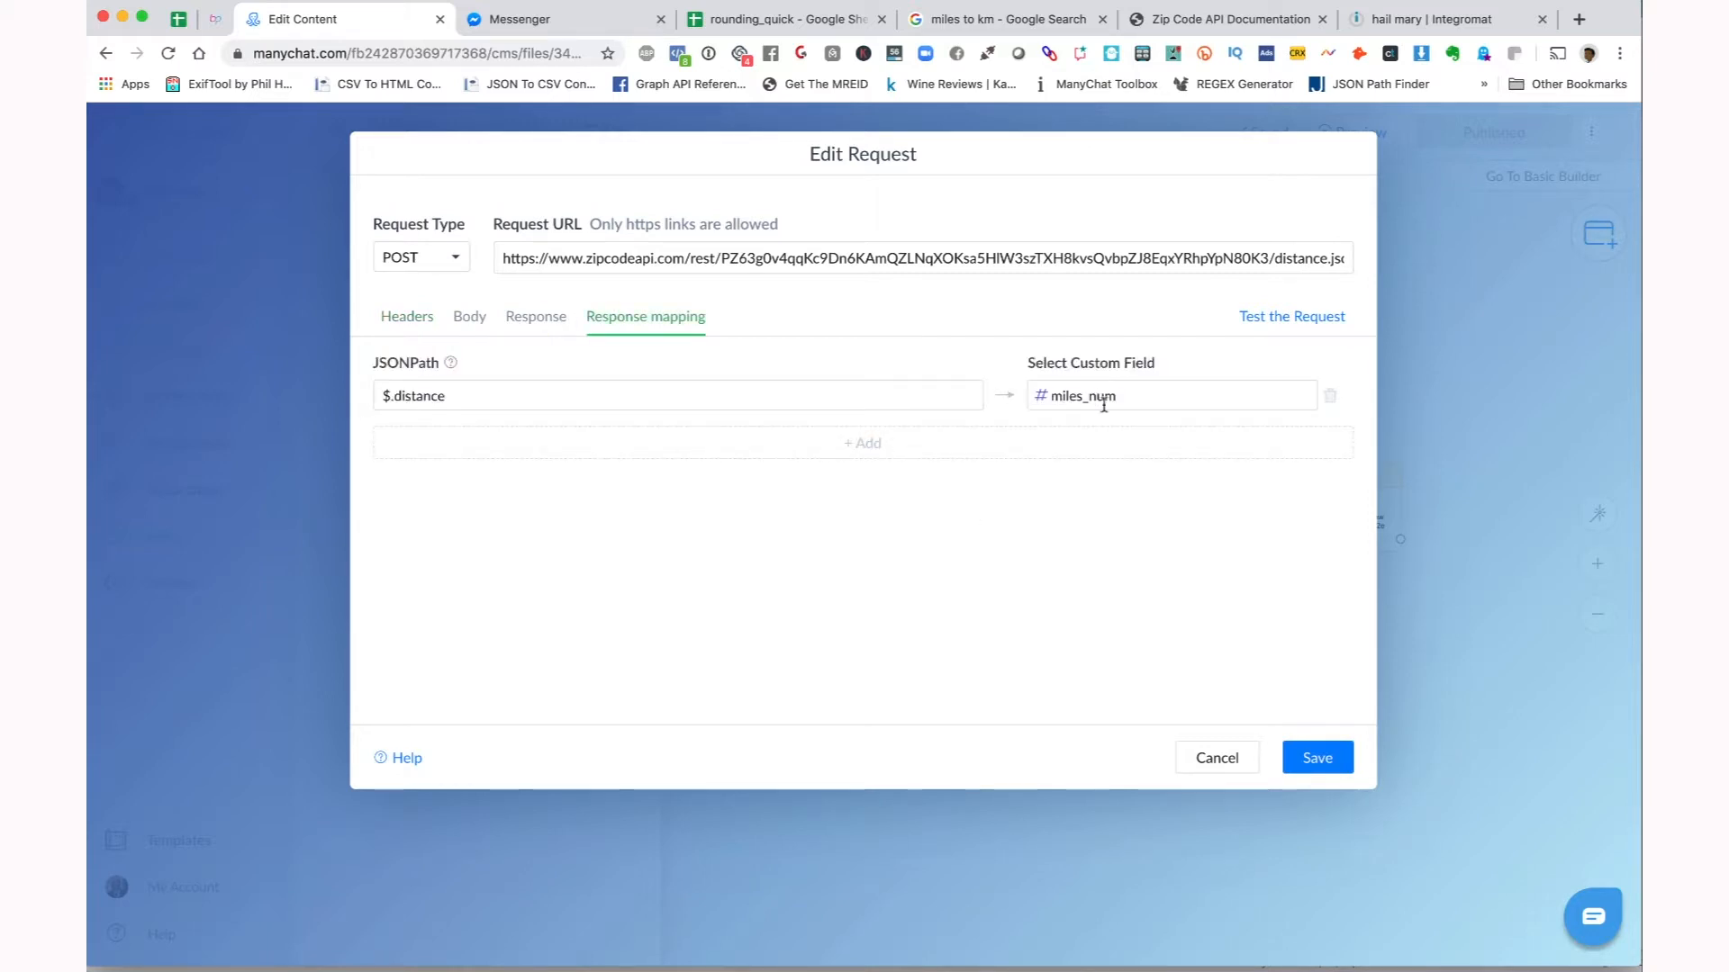
pyautogui.click(1216, 758)
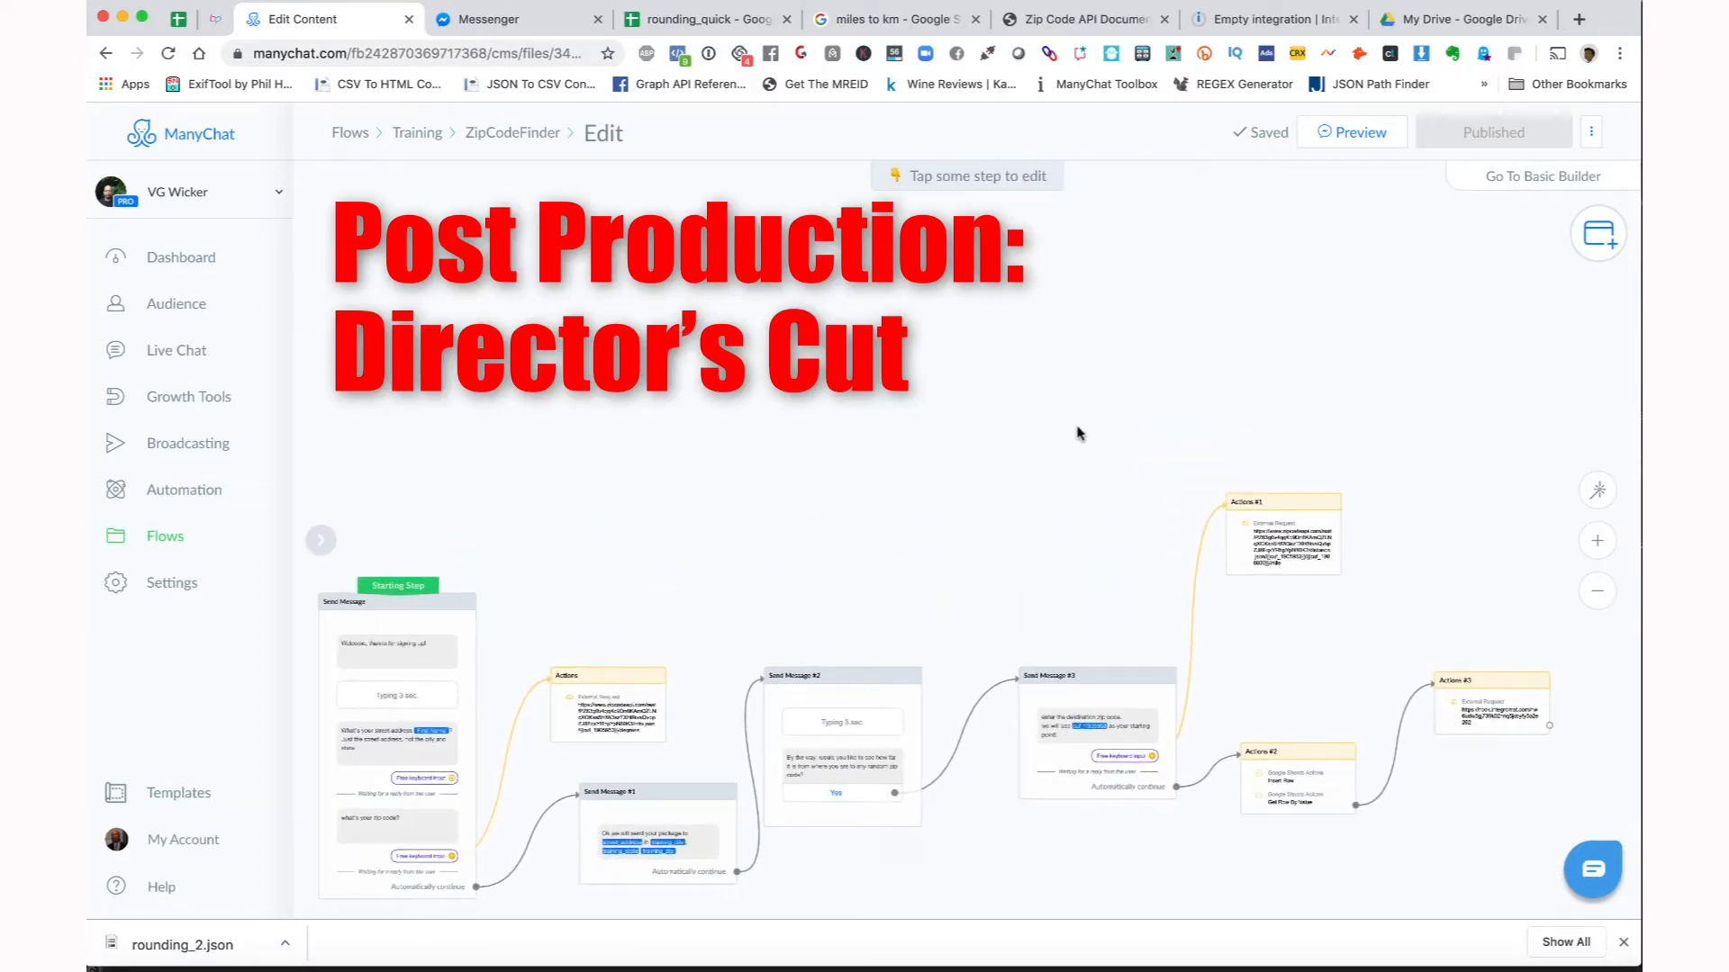
# - Reopen the Actions #1 external request, check which custom field receives $.distance, and close the request without changes
pyautogui.scroll(-6, 1081, 434)
pyautogui.moveTo(1131, 669); pyautogui.dragTo(915, 683)
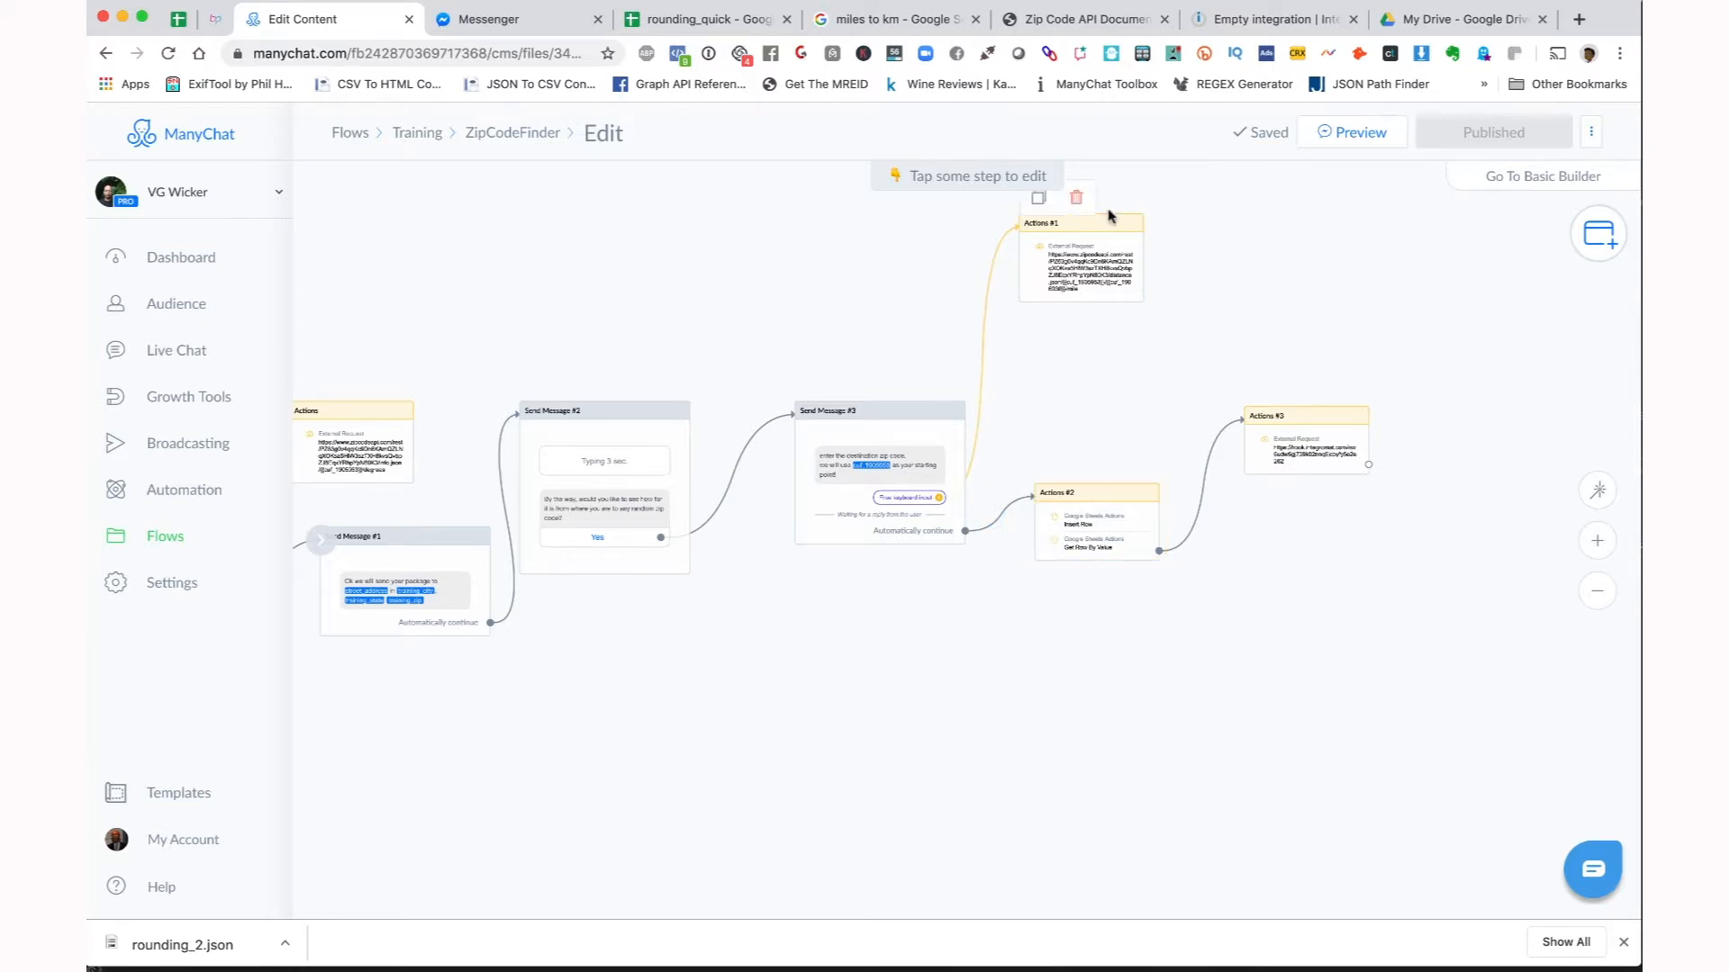
pyautogui.click(1107, 270)
pyautogui.click(544, 355)
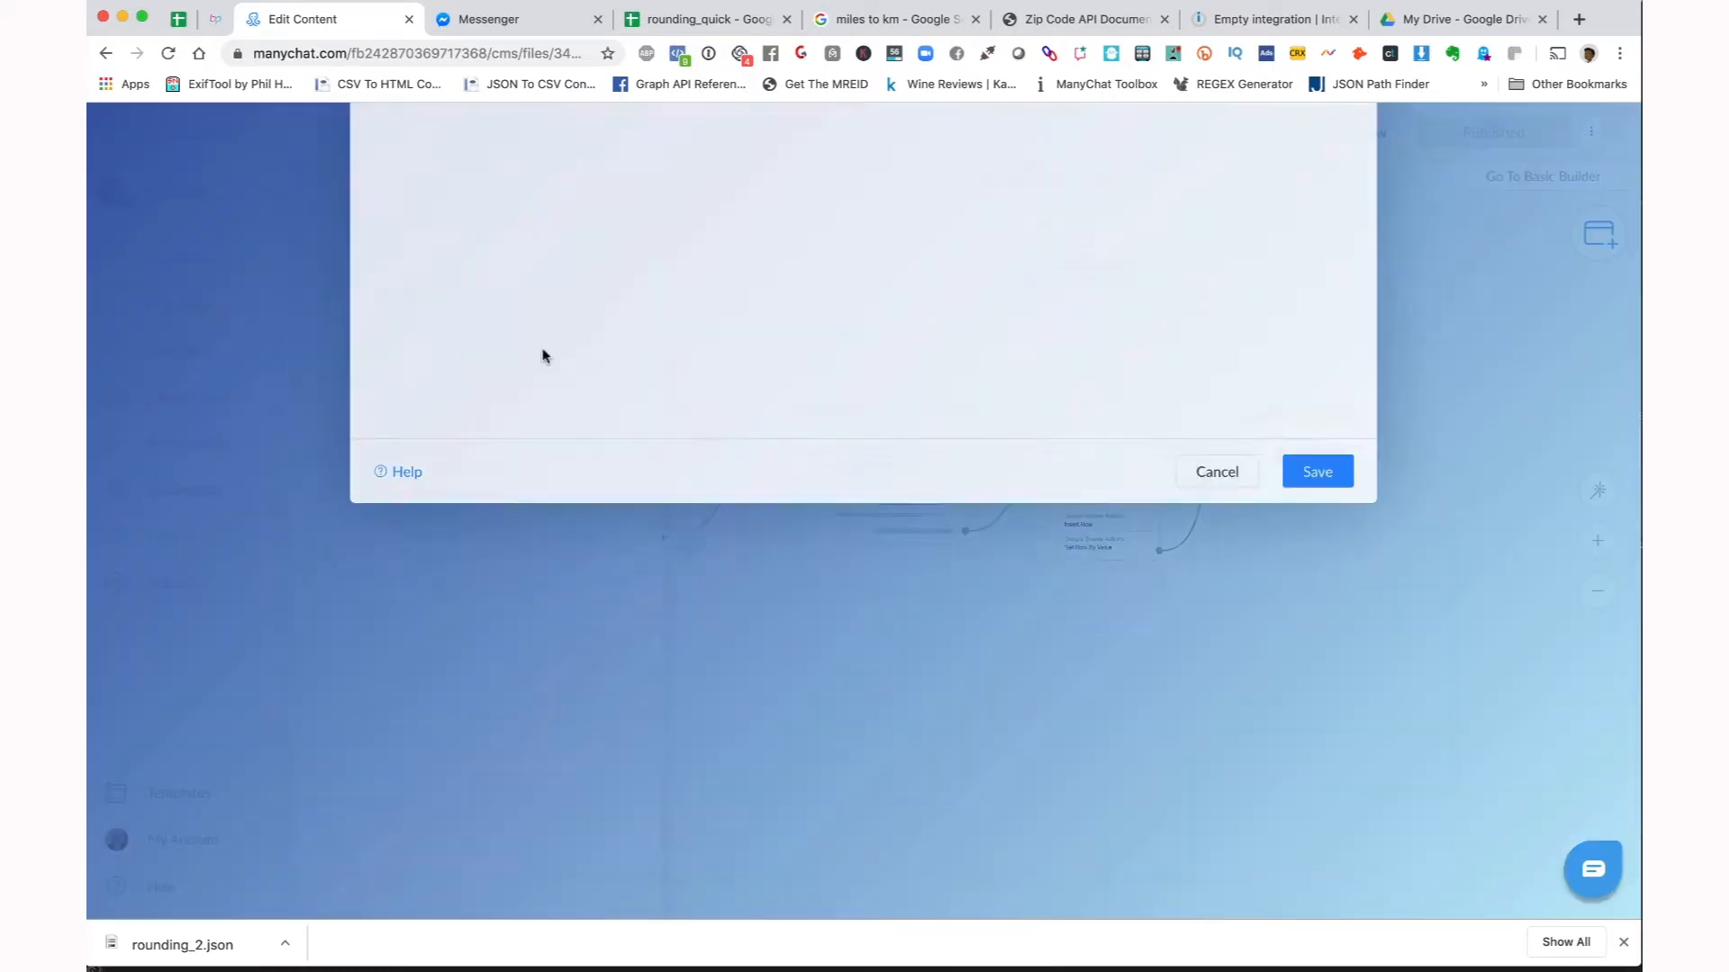
pyautogui.click(651, 320)
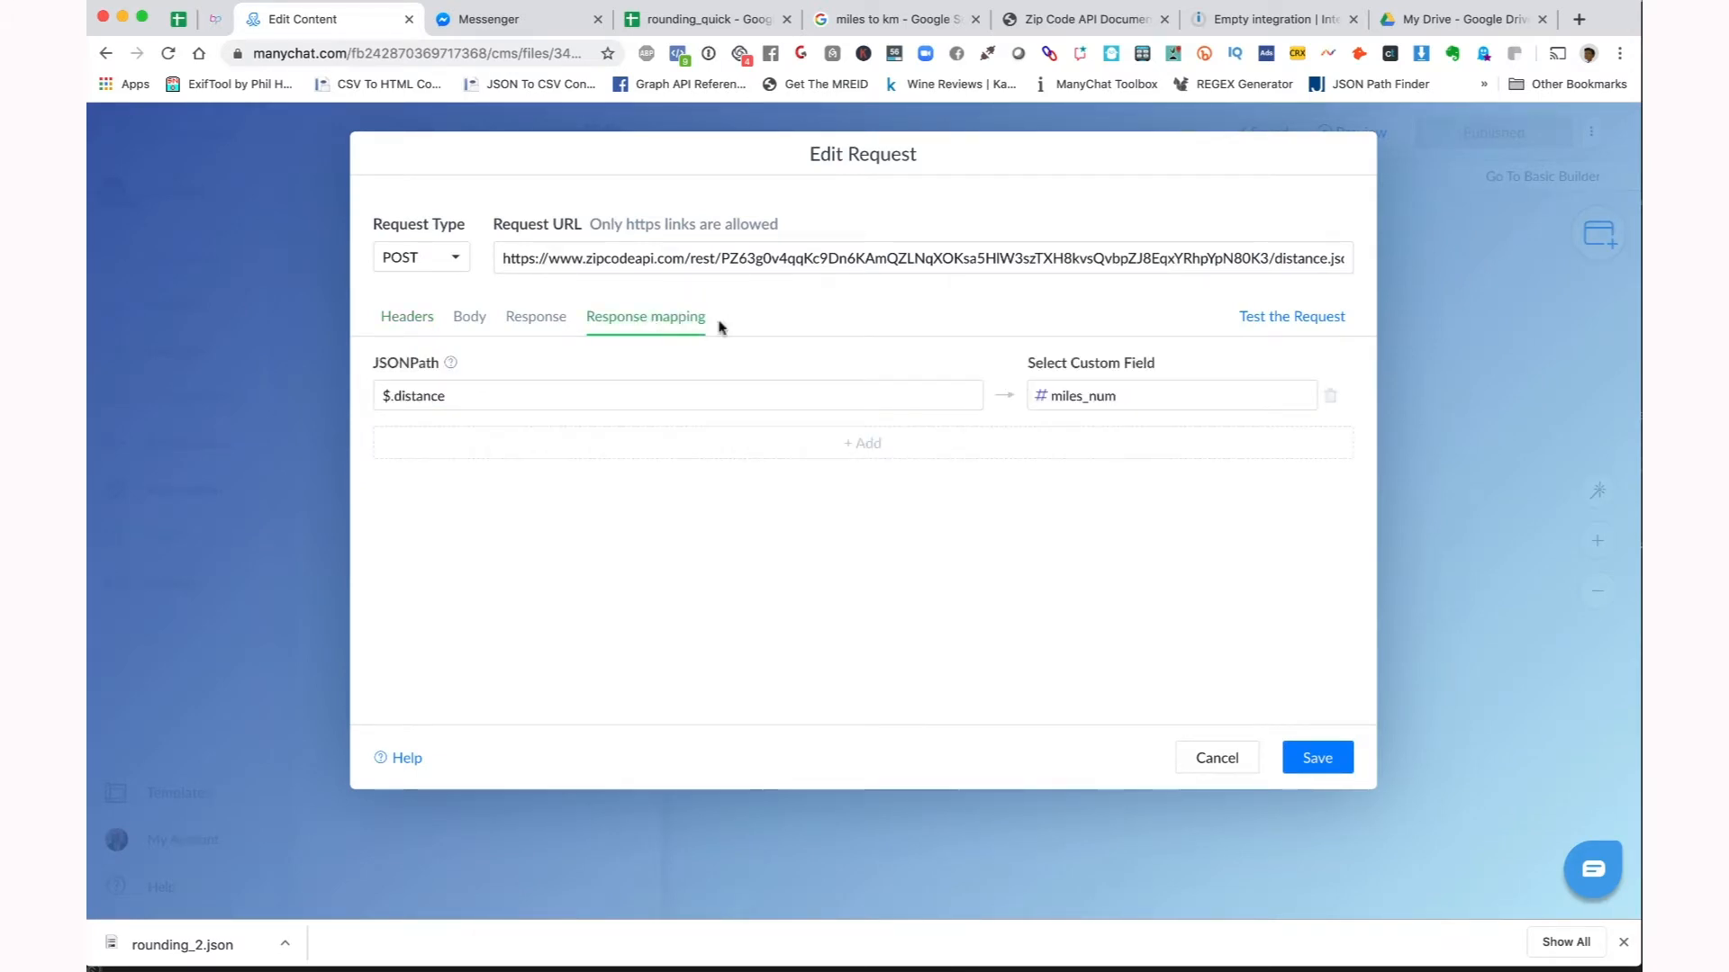
pyautogui.click(1216, 759)
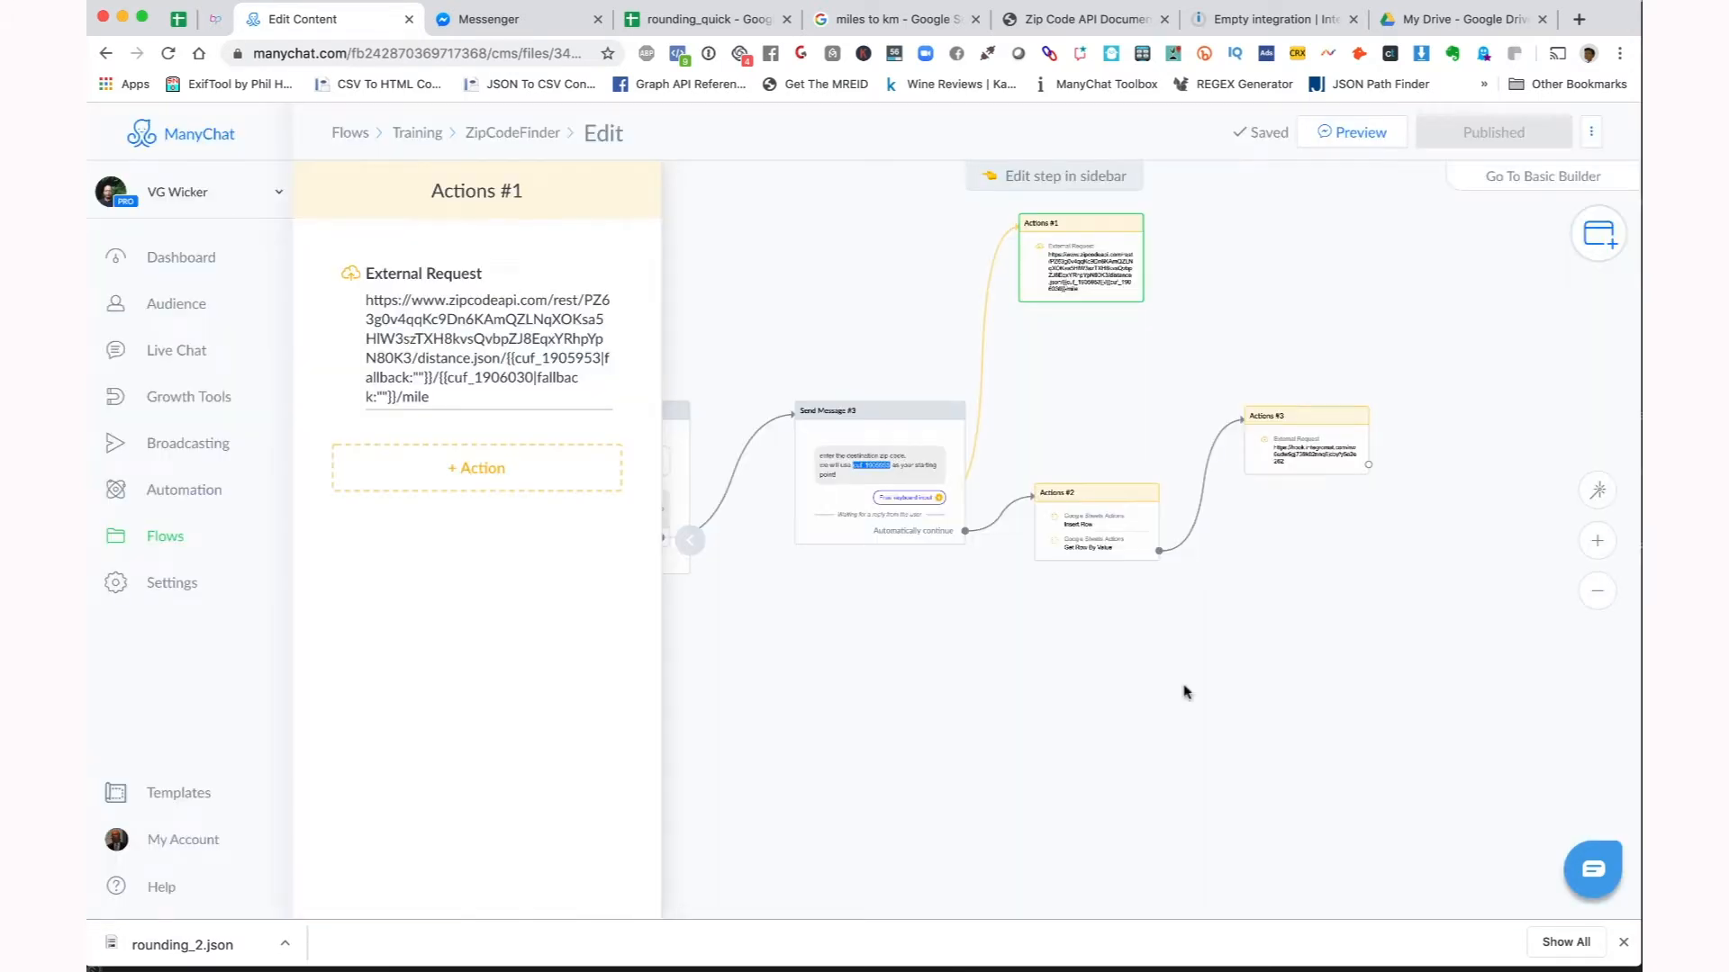
# - Review the Integromat scenario and compare the raw and round sheets of the rounding_quick spreadsheet
pyautogui.click(1314, 20)
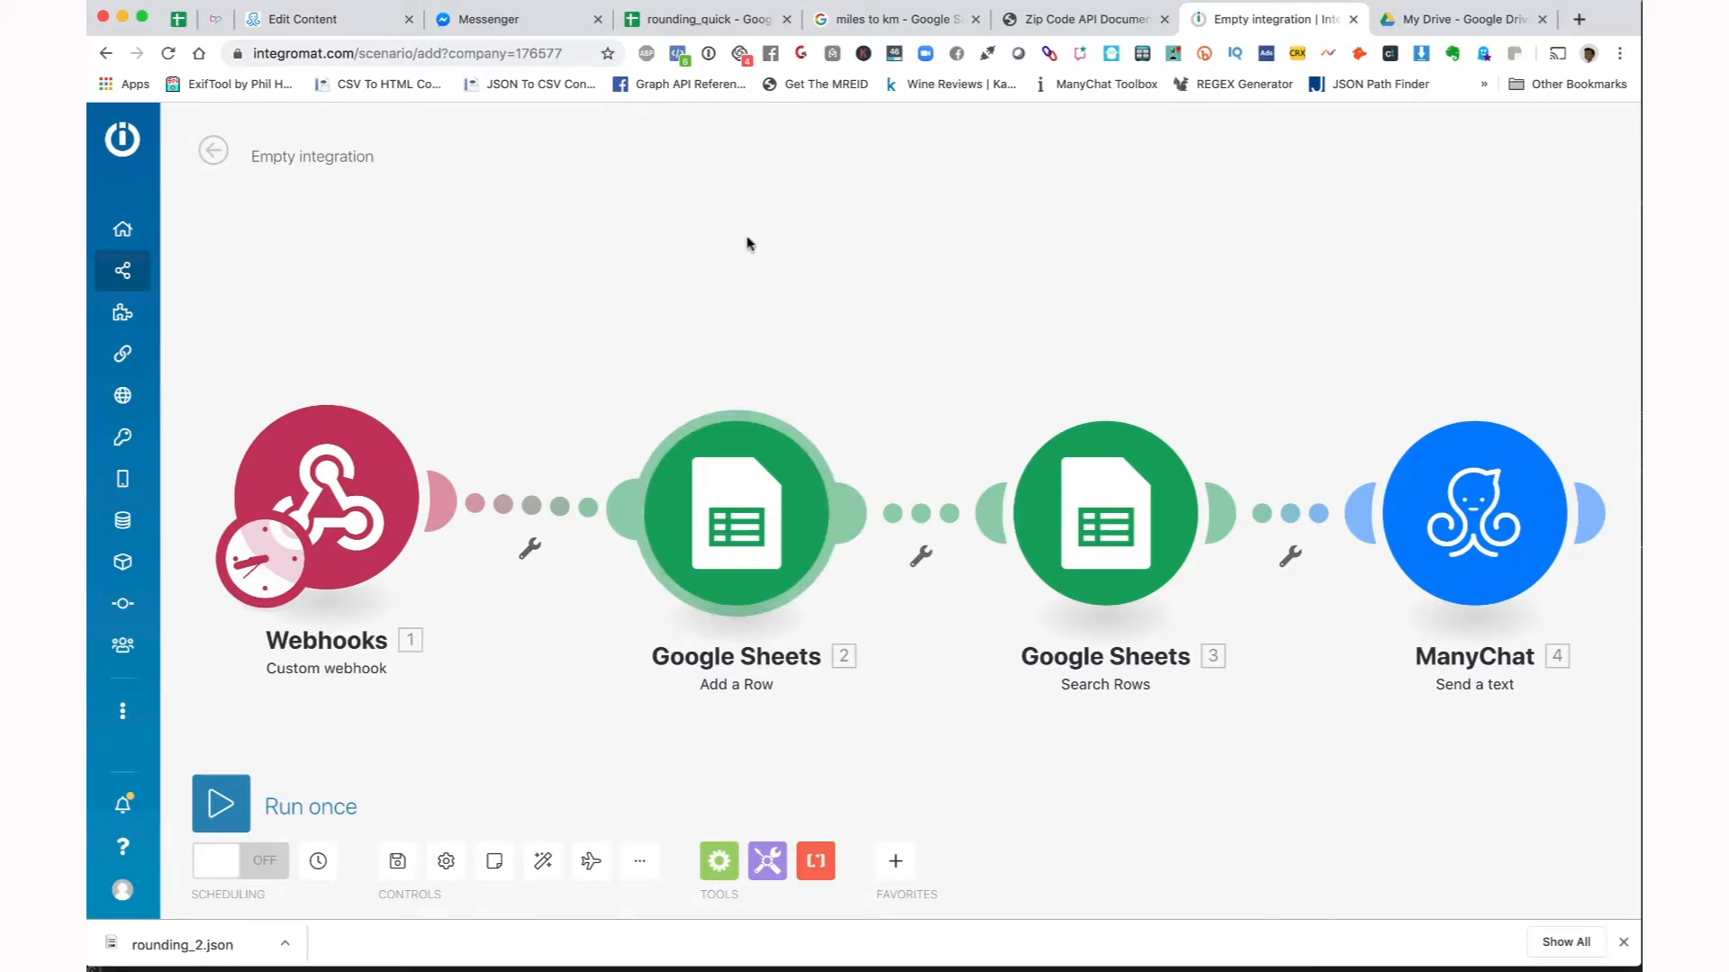
pyautogui.click(702, 20)
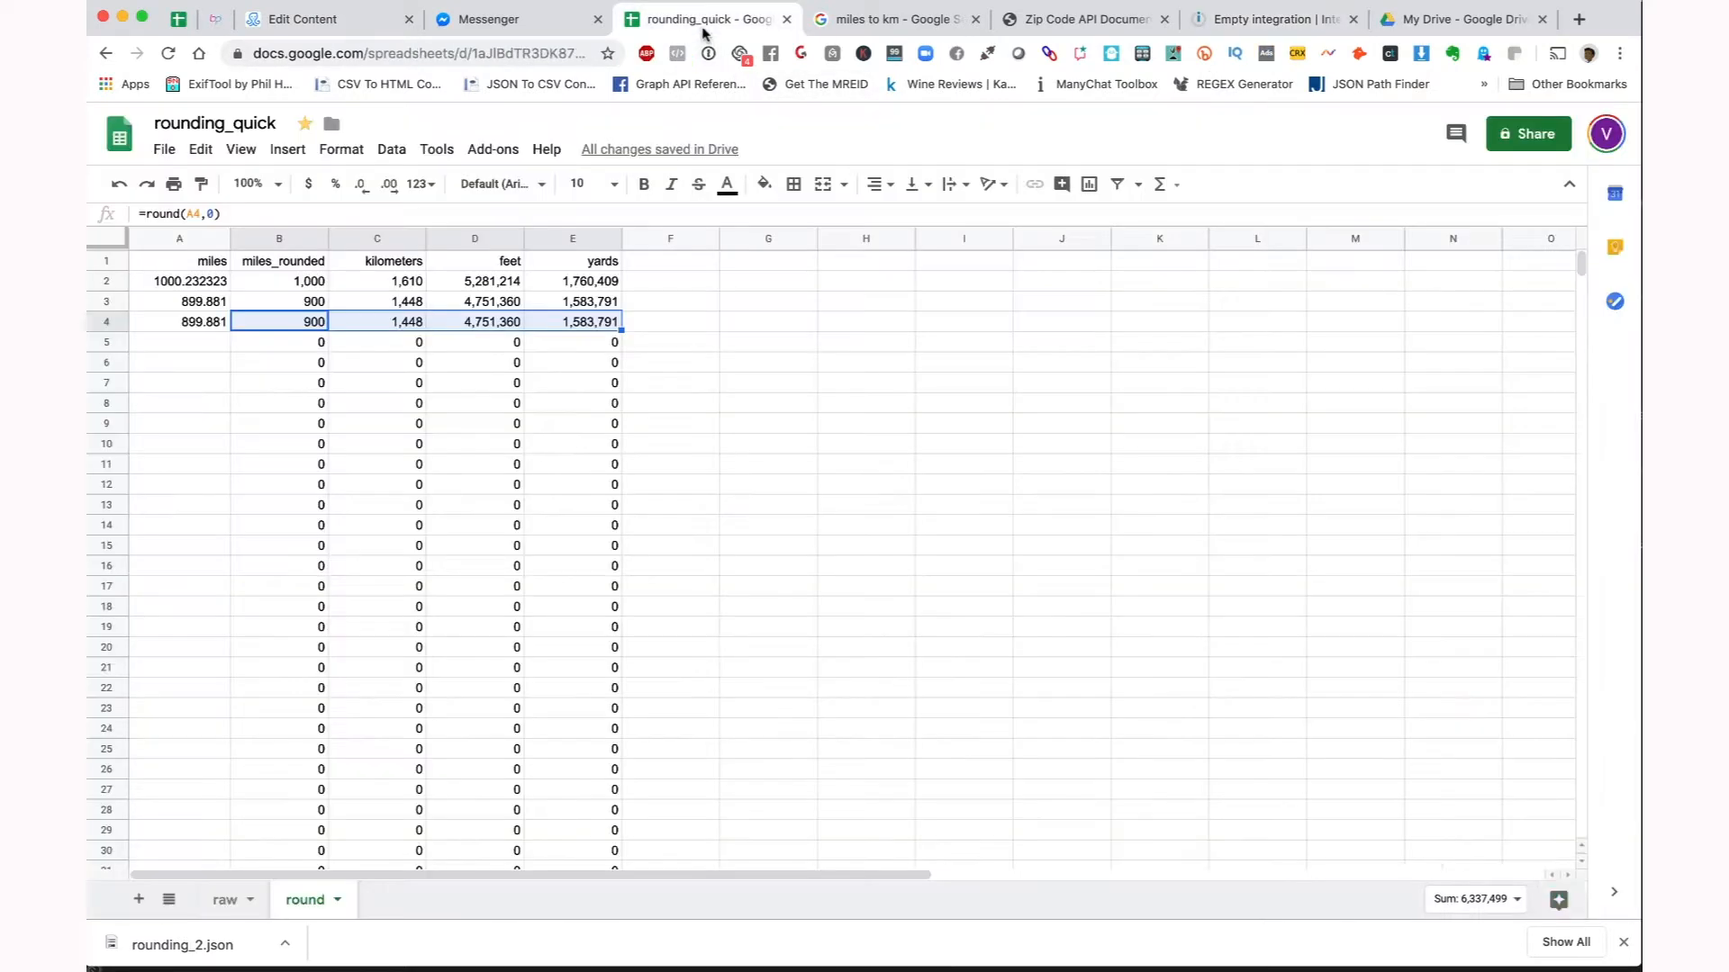
pyautogui.click(174, 327)
pyautogui.click(224, 900)
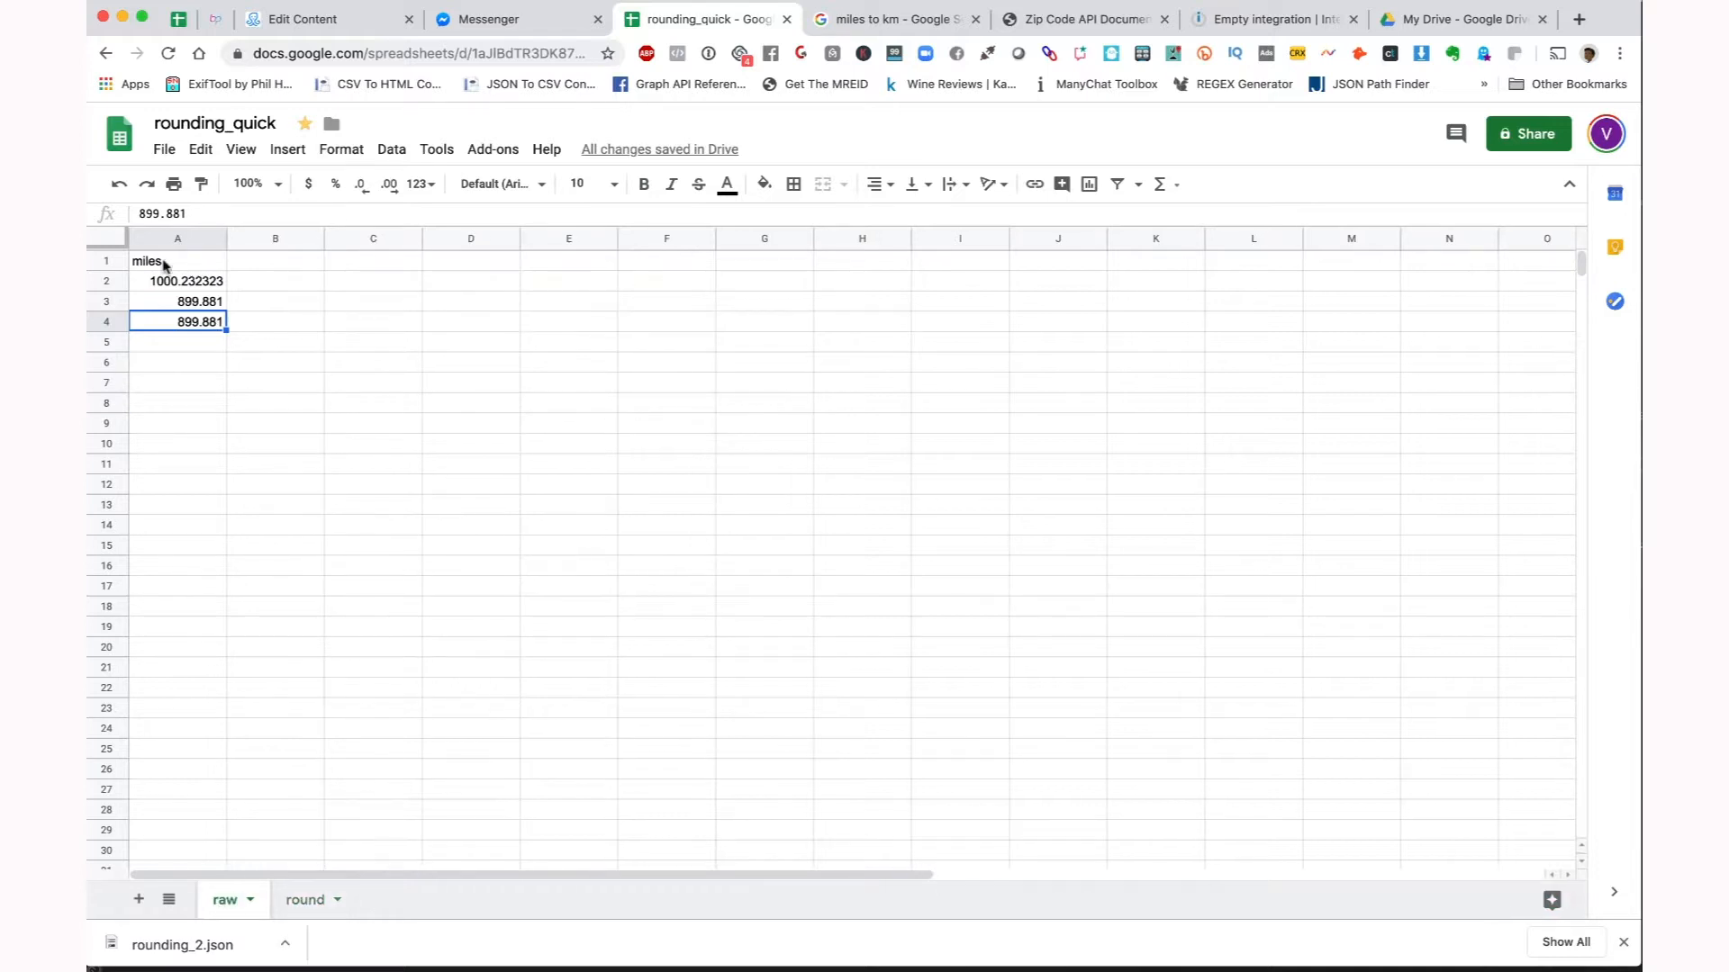
pyautogui.click(302, 897)
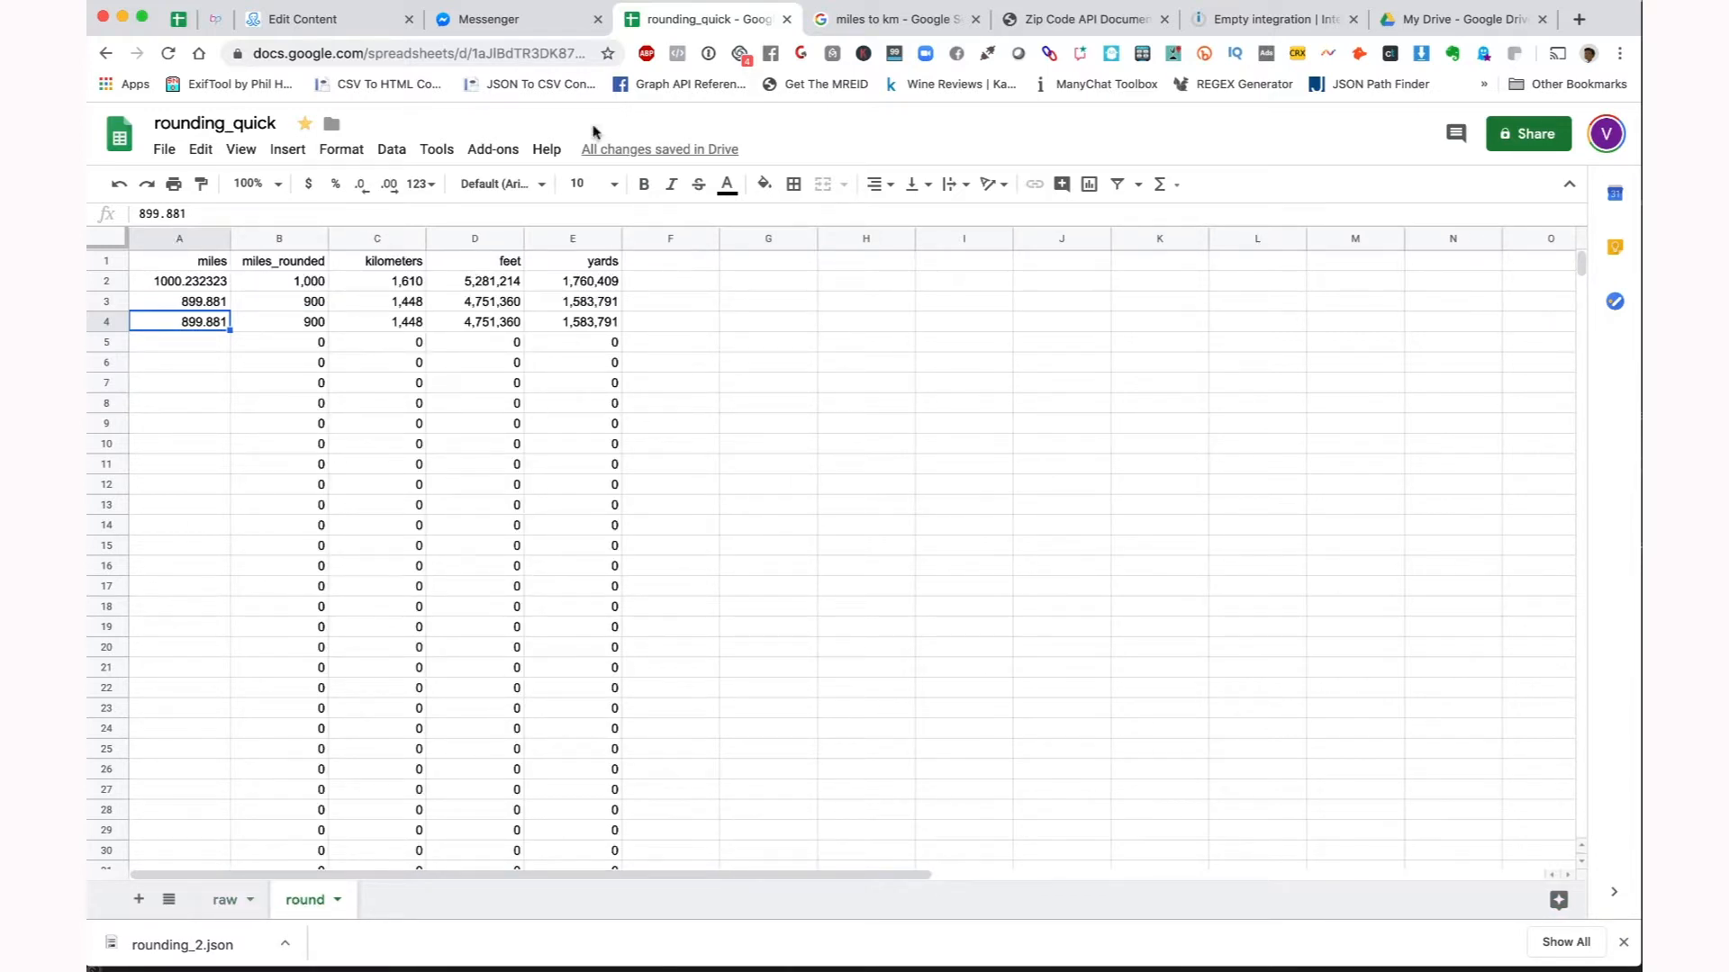
pyautogui.click(1243, 20)
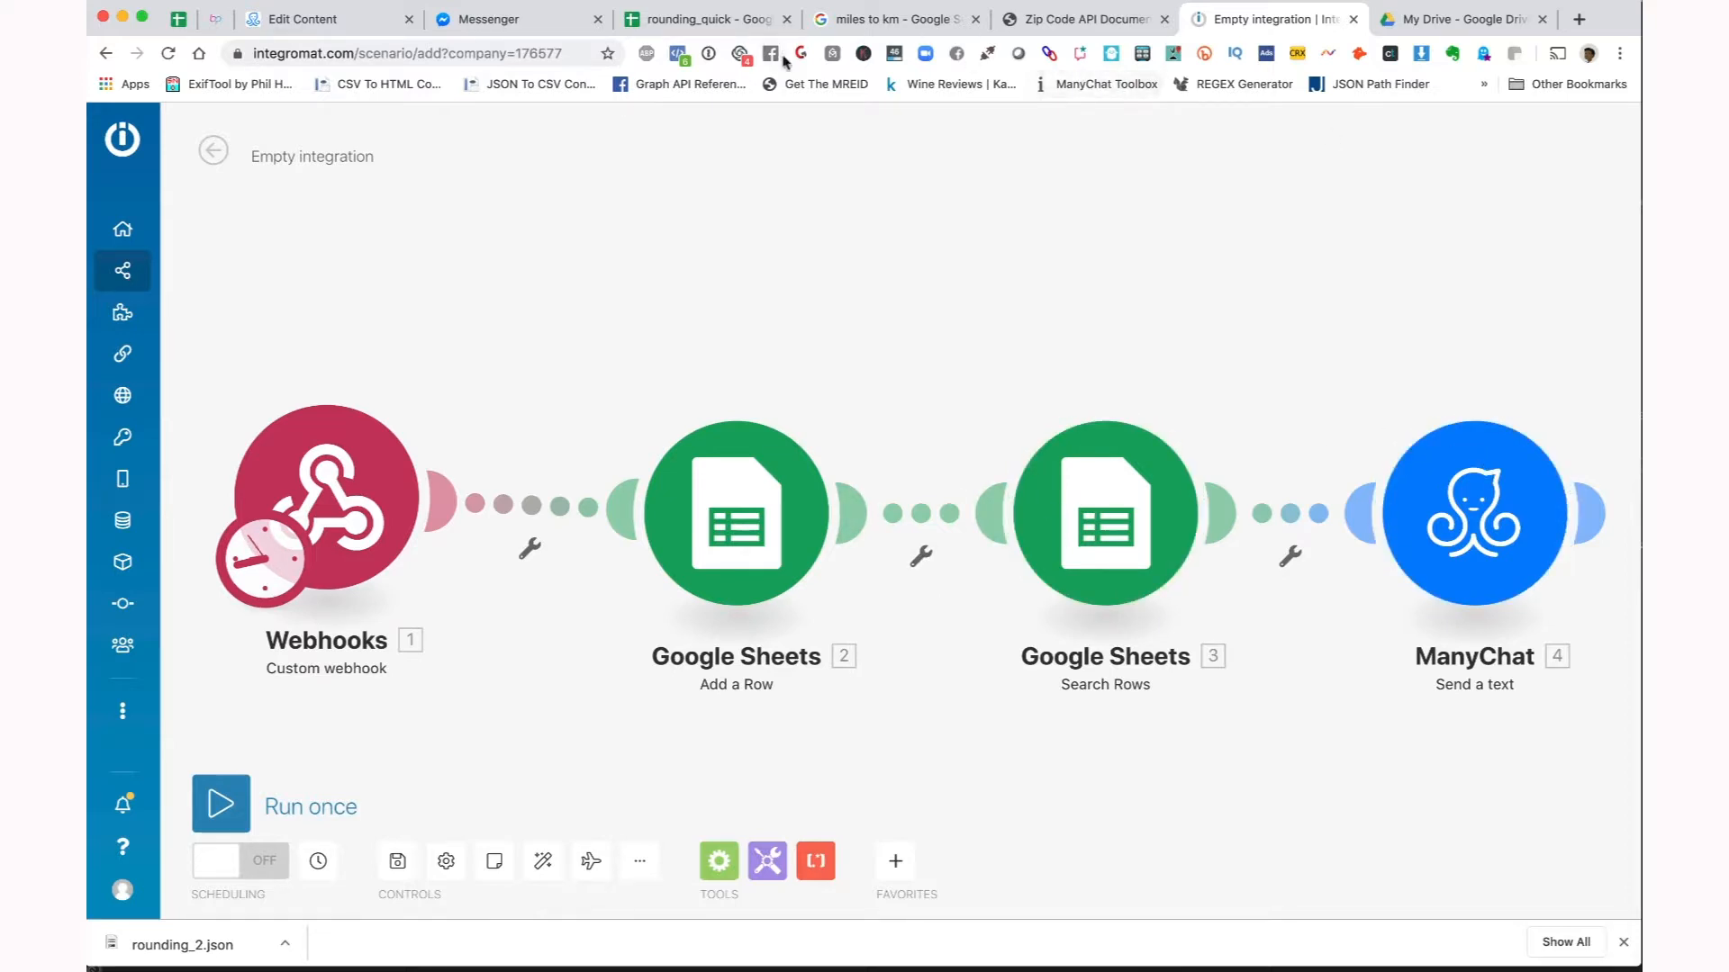
# - Switch to the ManyChat flow editor and delete the Actions #2 action group
pyautogui.click(356, 19)
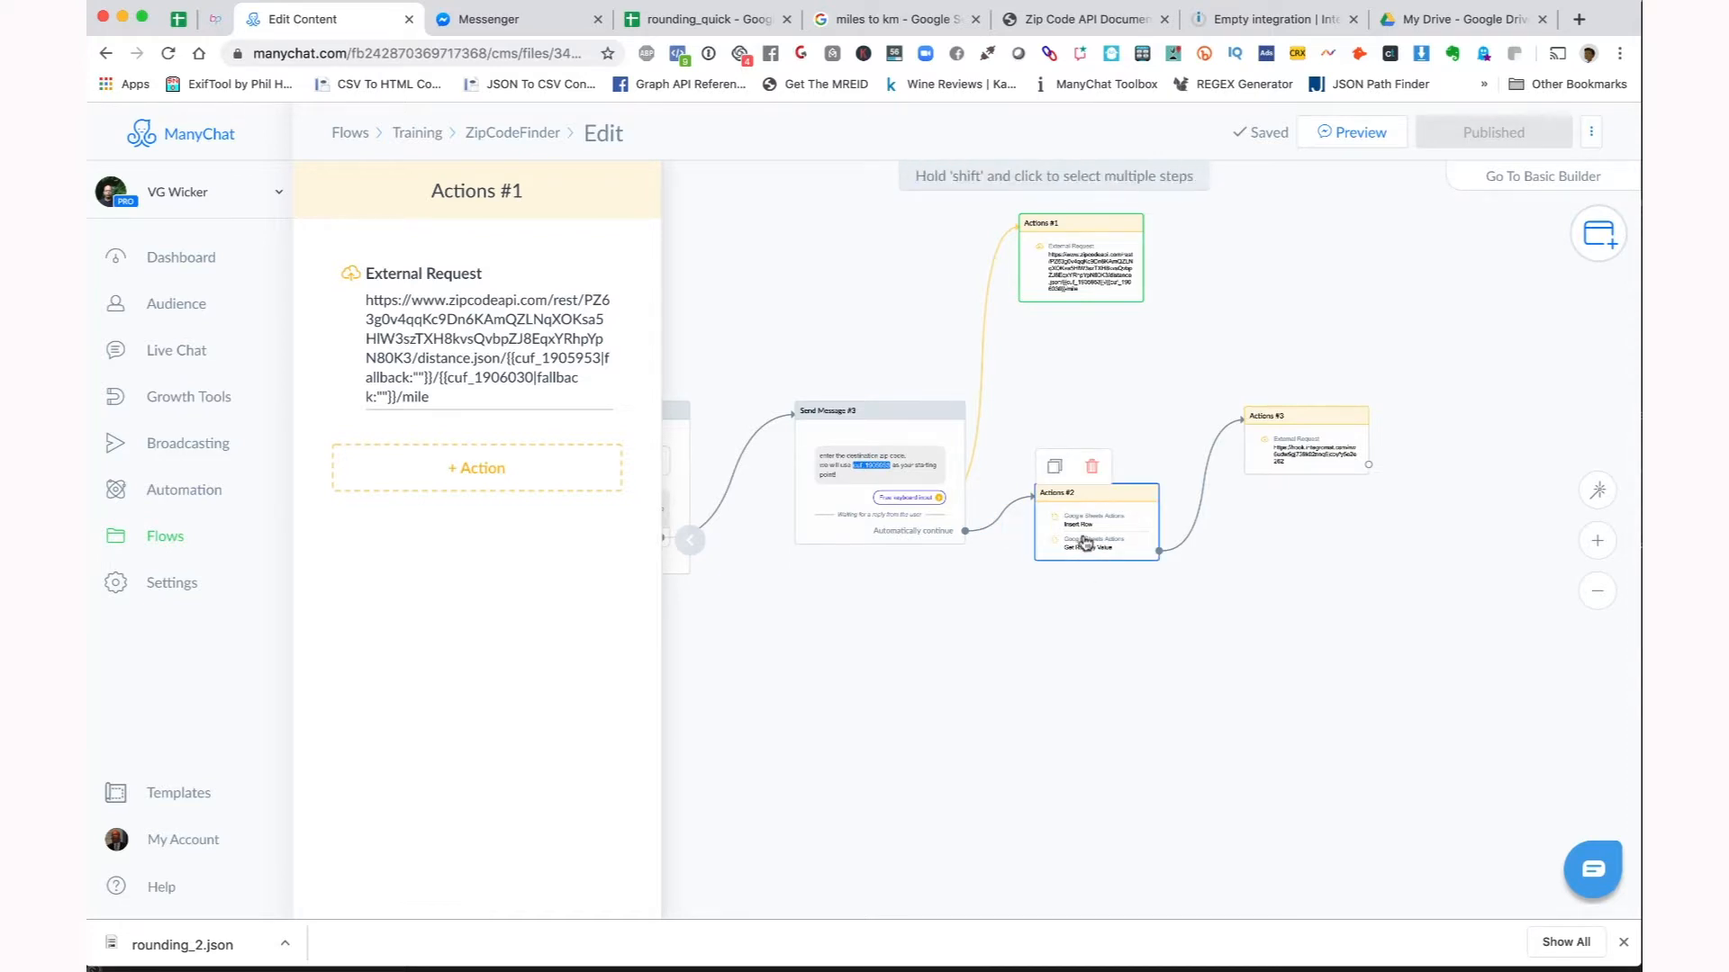
pyautogui.click(1092, 468)
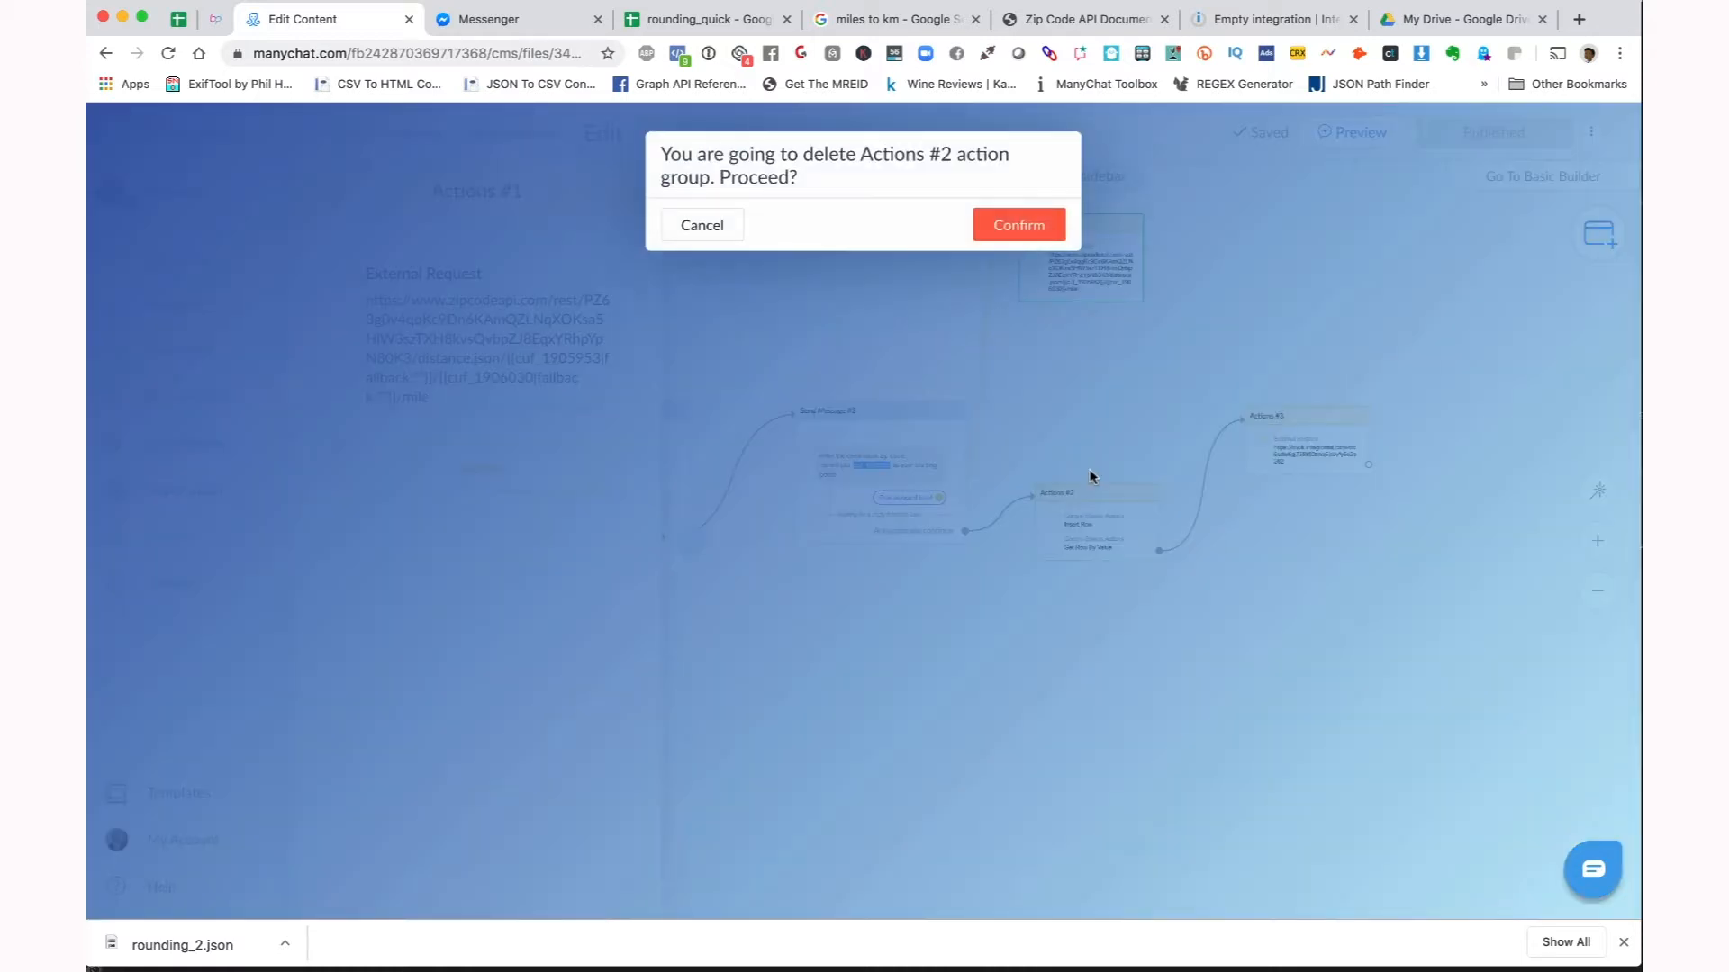
pyautogui.click(1027, 224)
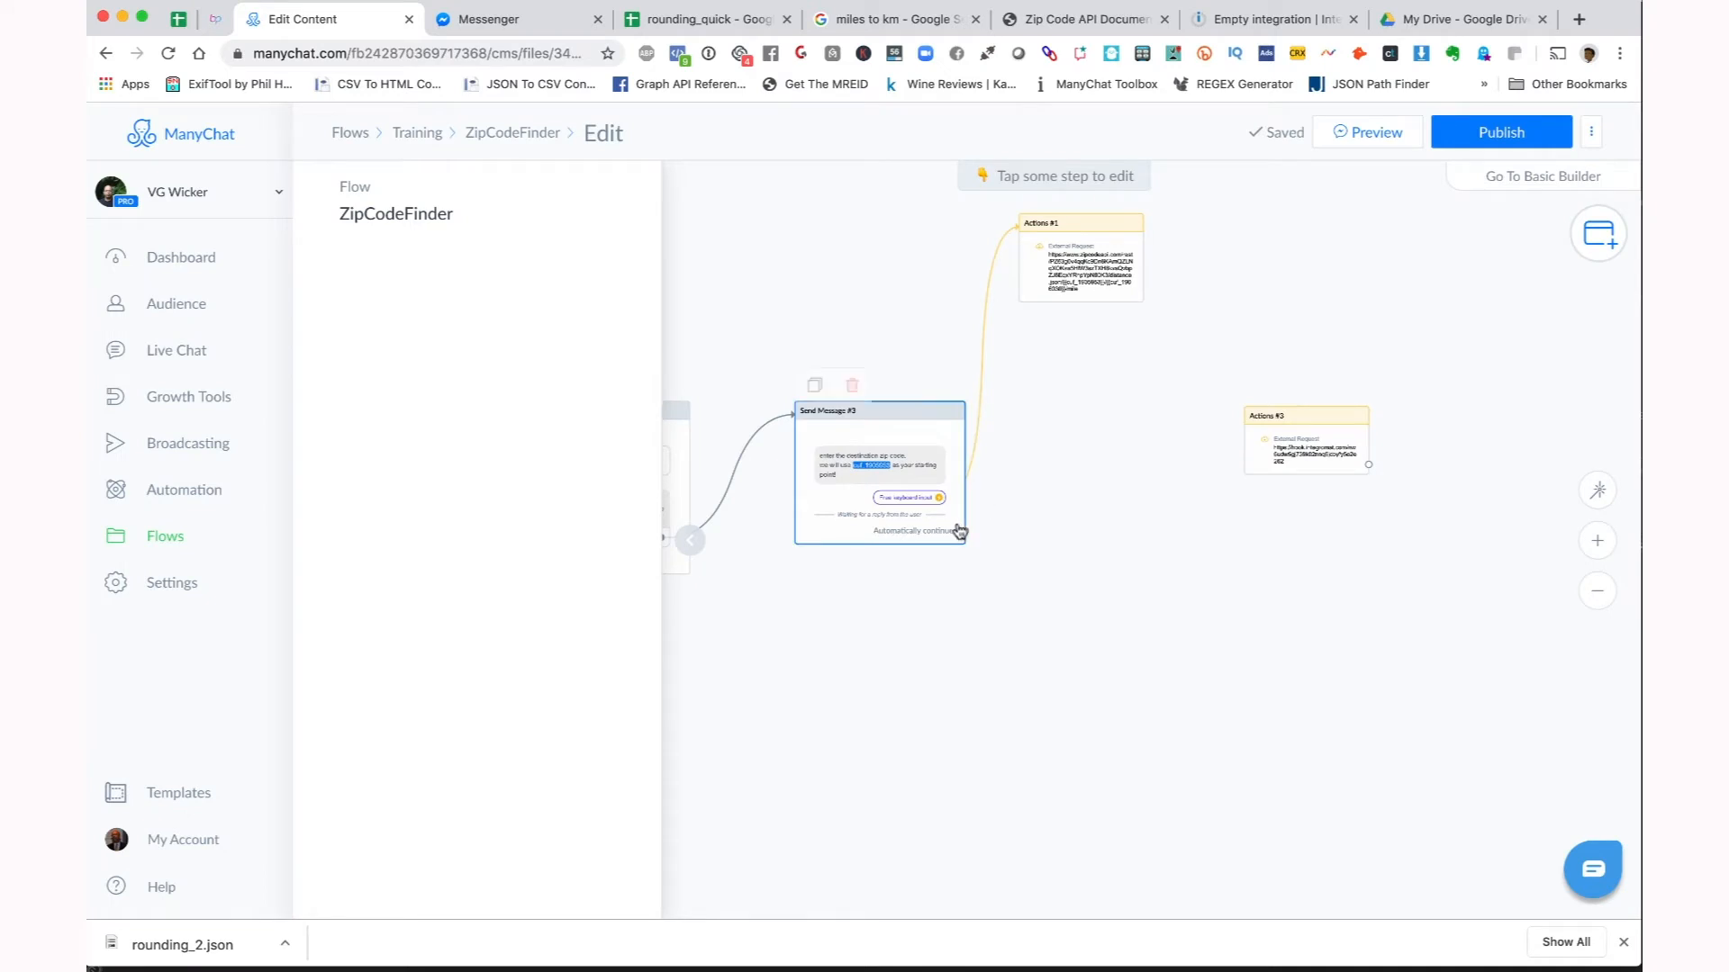
# - Connect Send Message #3's Automatically continue output to Actions #3 and move Actions #3 beneath Actions #1
pyautogui.click(1271, 431)
pyautogui.moveTo(1271, 431); pyautogui.dragTo(1060, 415)
pyautogui.click(1060, 267)
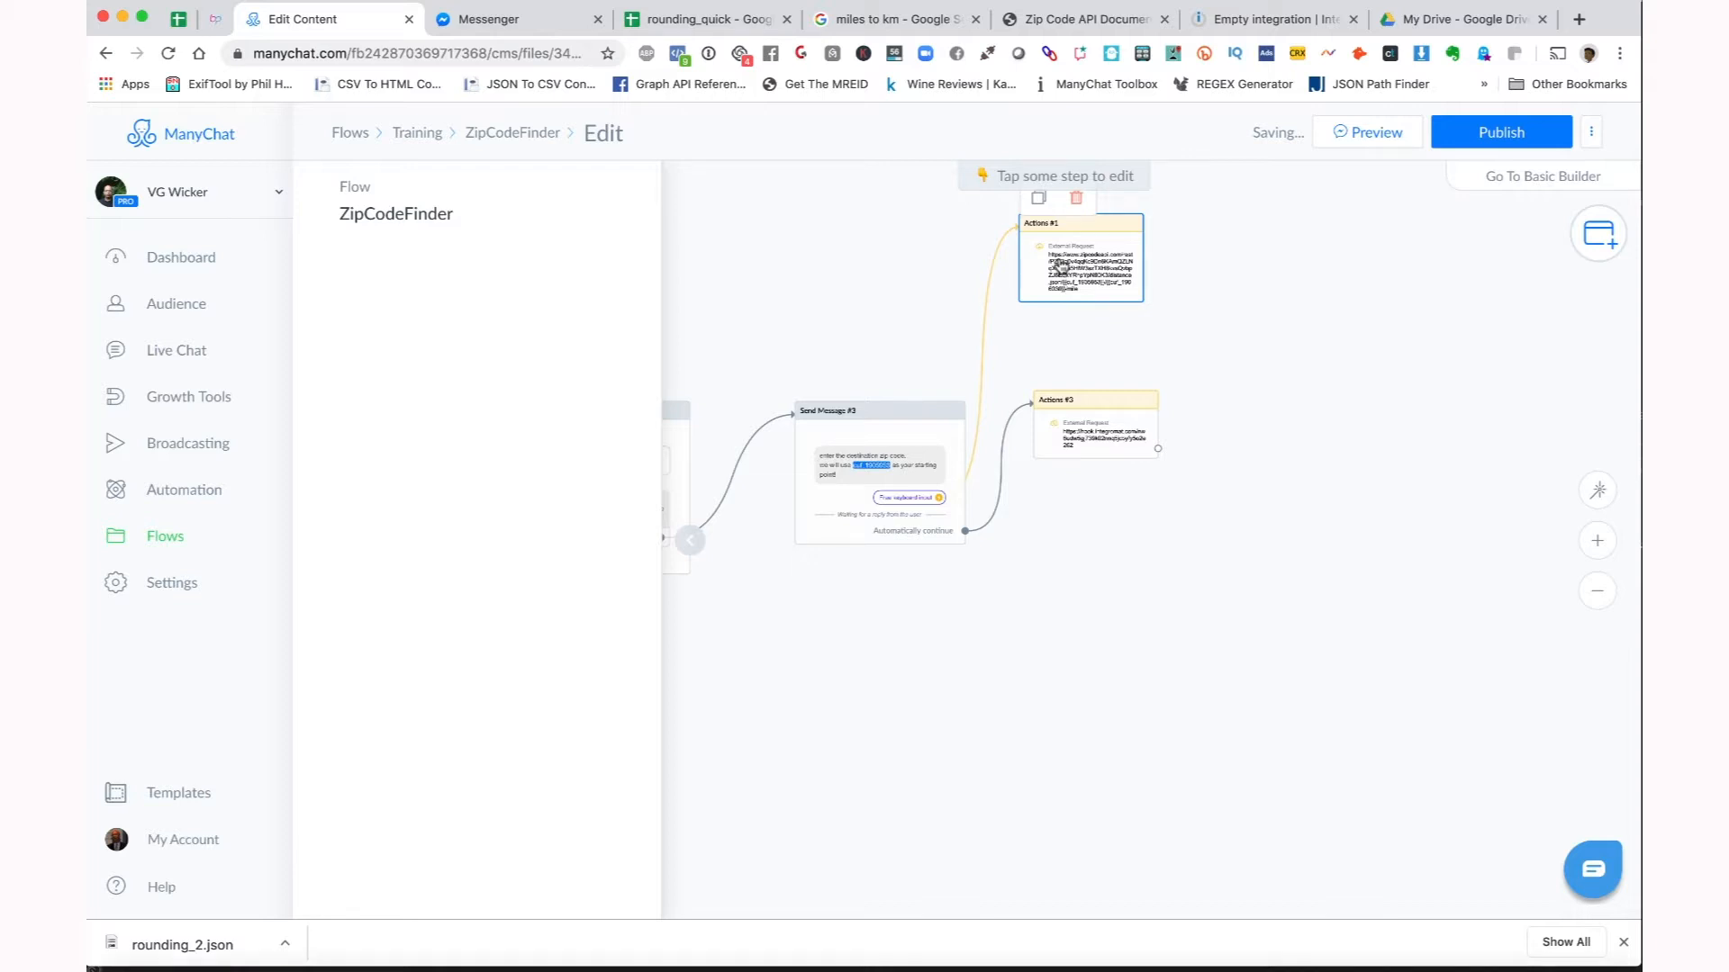
pyautogui.click(1099, 419)
pyautogui.moveTo(1115, 414); pyautogui.dragTo(1104, 372)
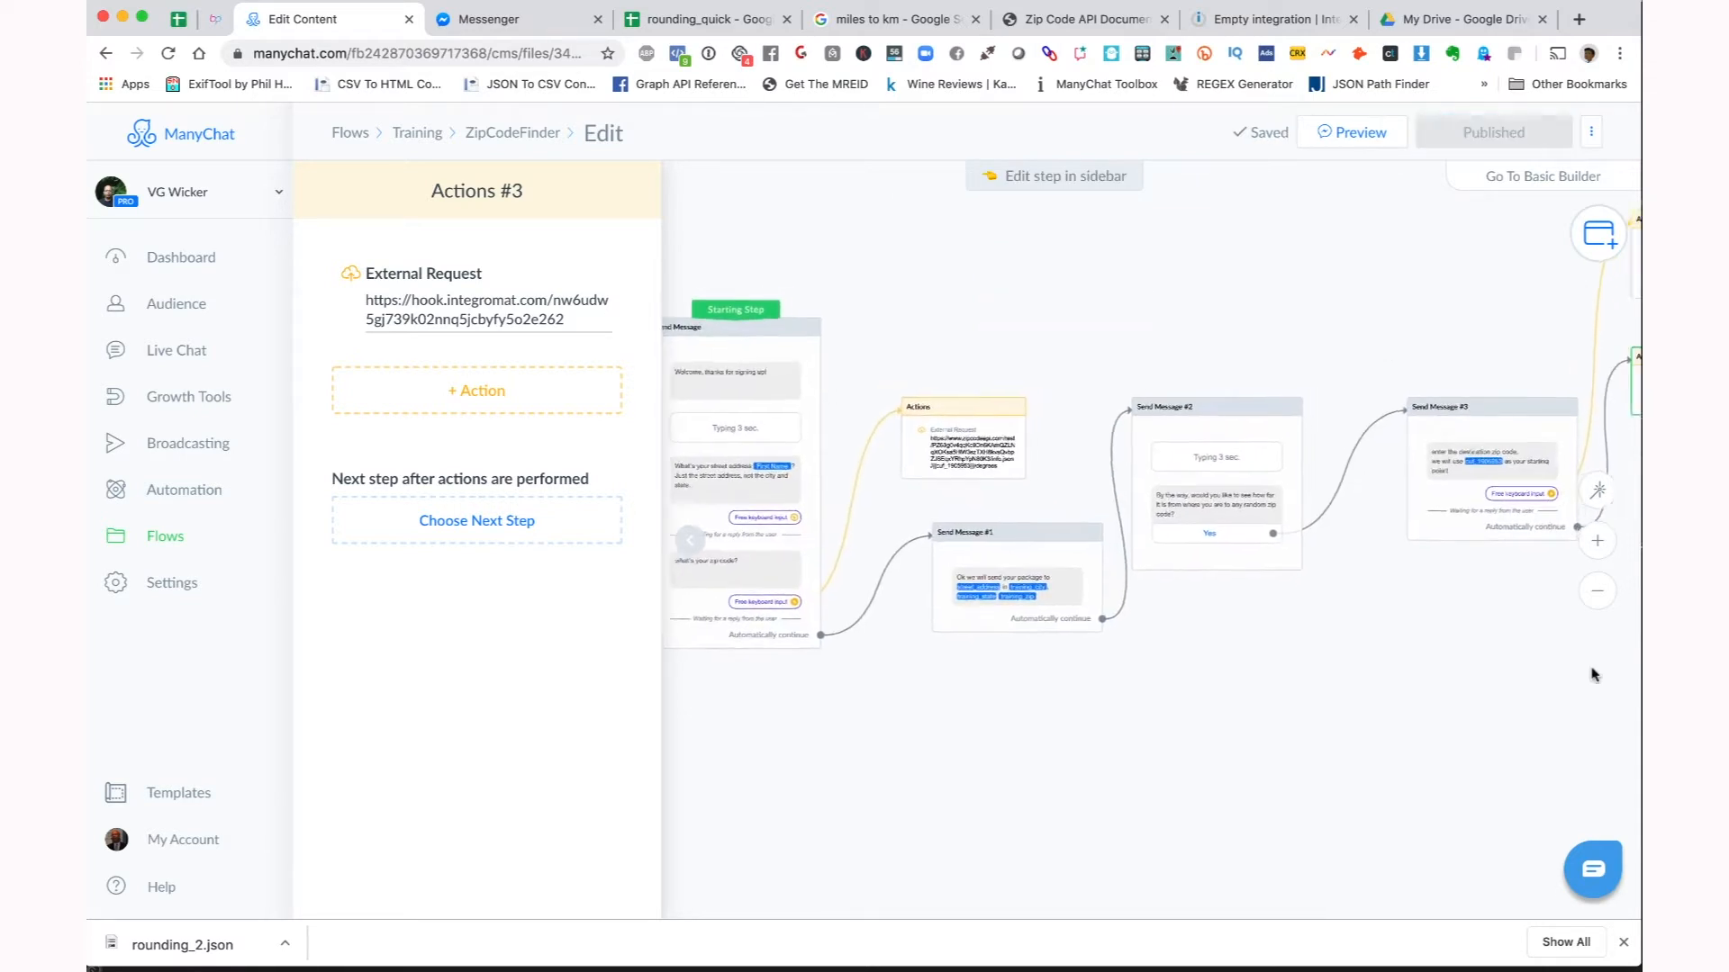
# - Preview the ZipCodeFinder flow and, in Messenger, send a street address followed by 02802 as the starting zip code
pyautogui.click(1340, 137)
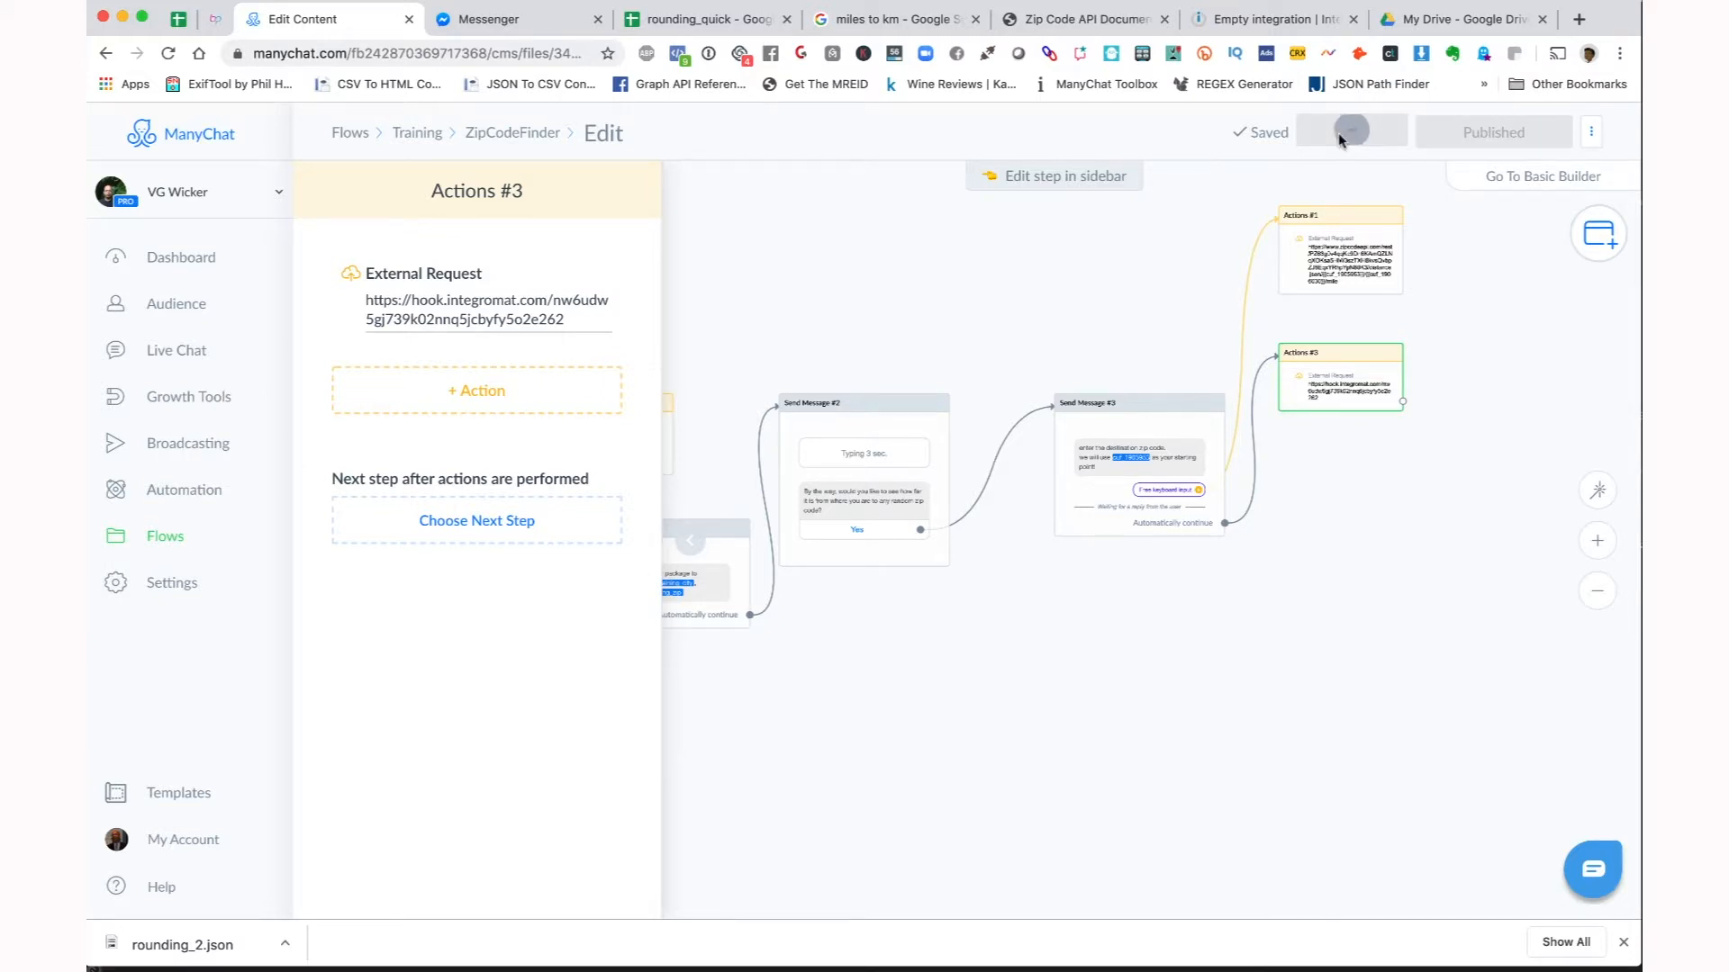
pyautogui.click(493, 30)
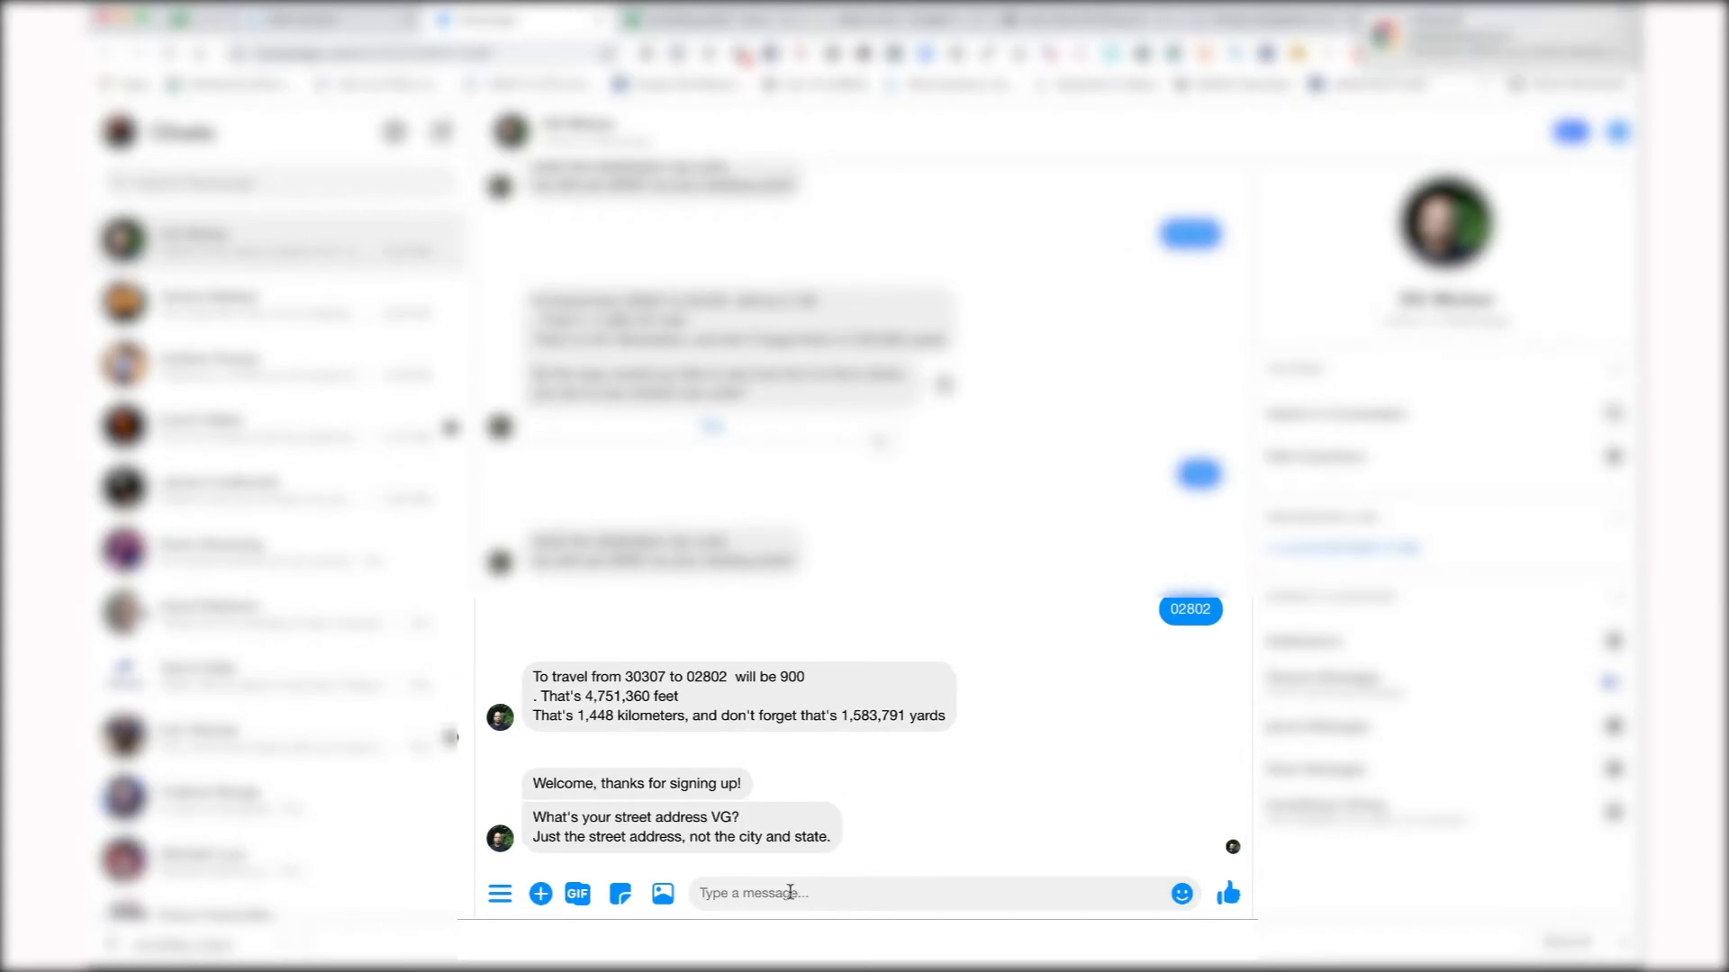
pyautogui.write('123 Forza')
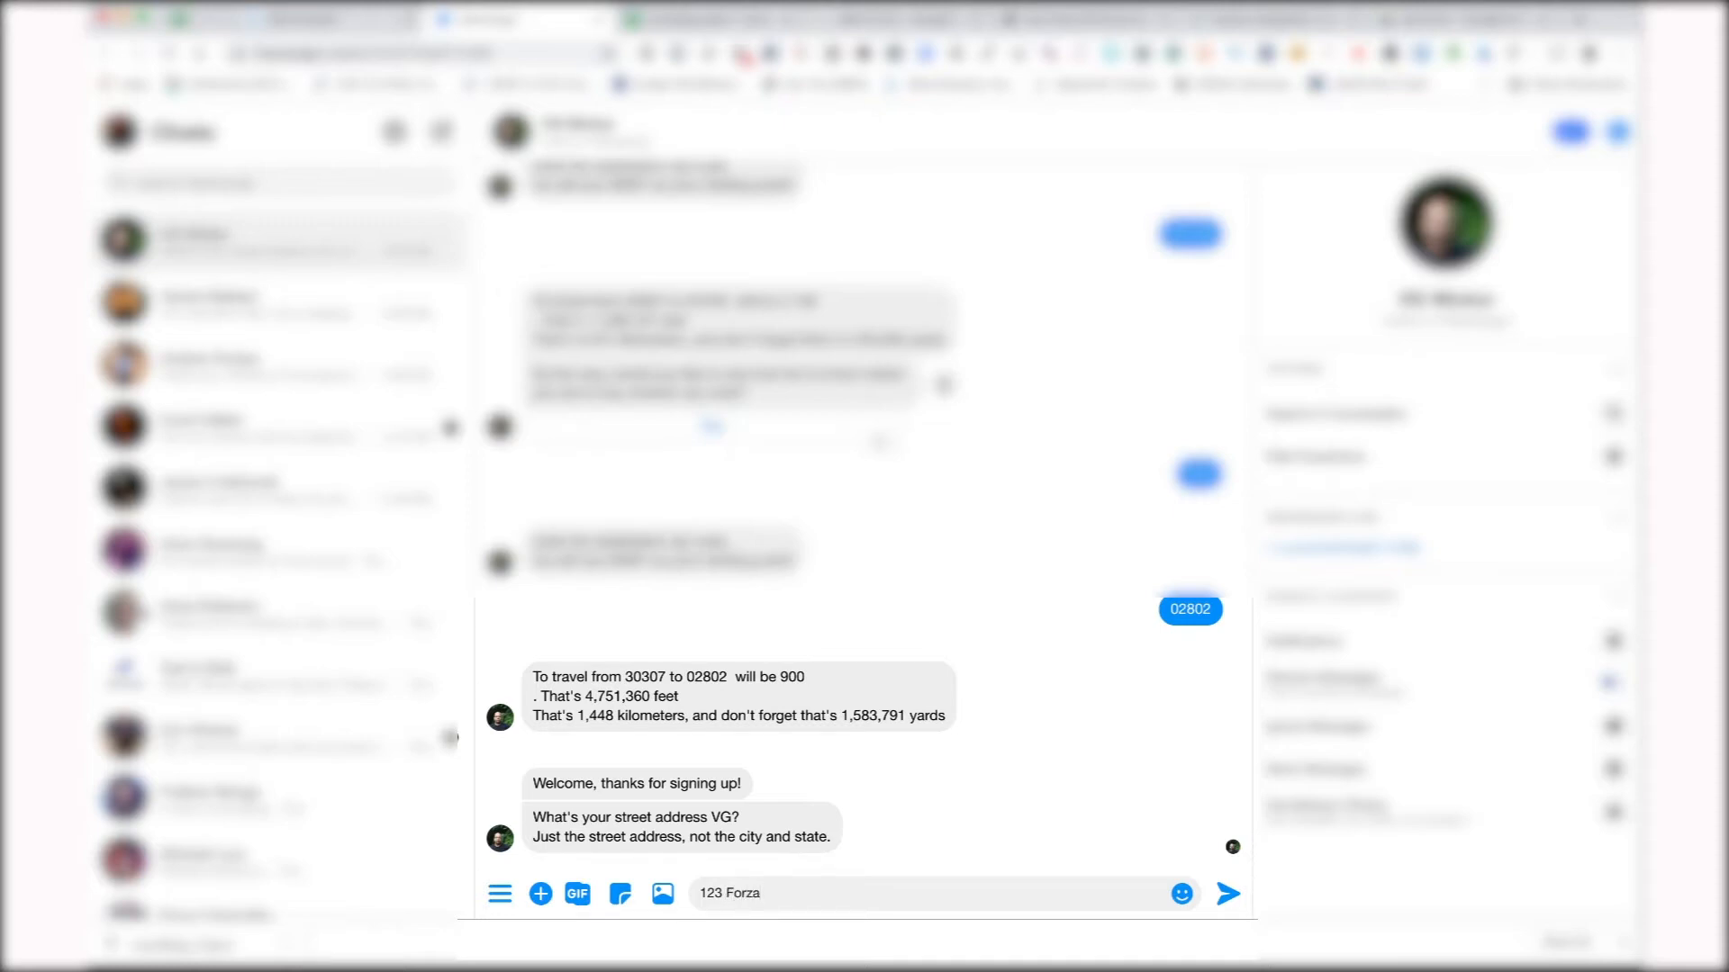
pyautogui.press('Return')
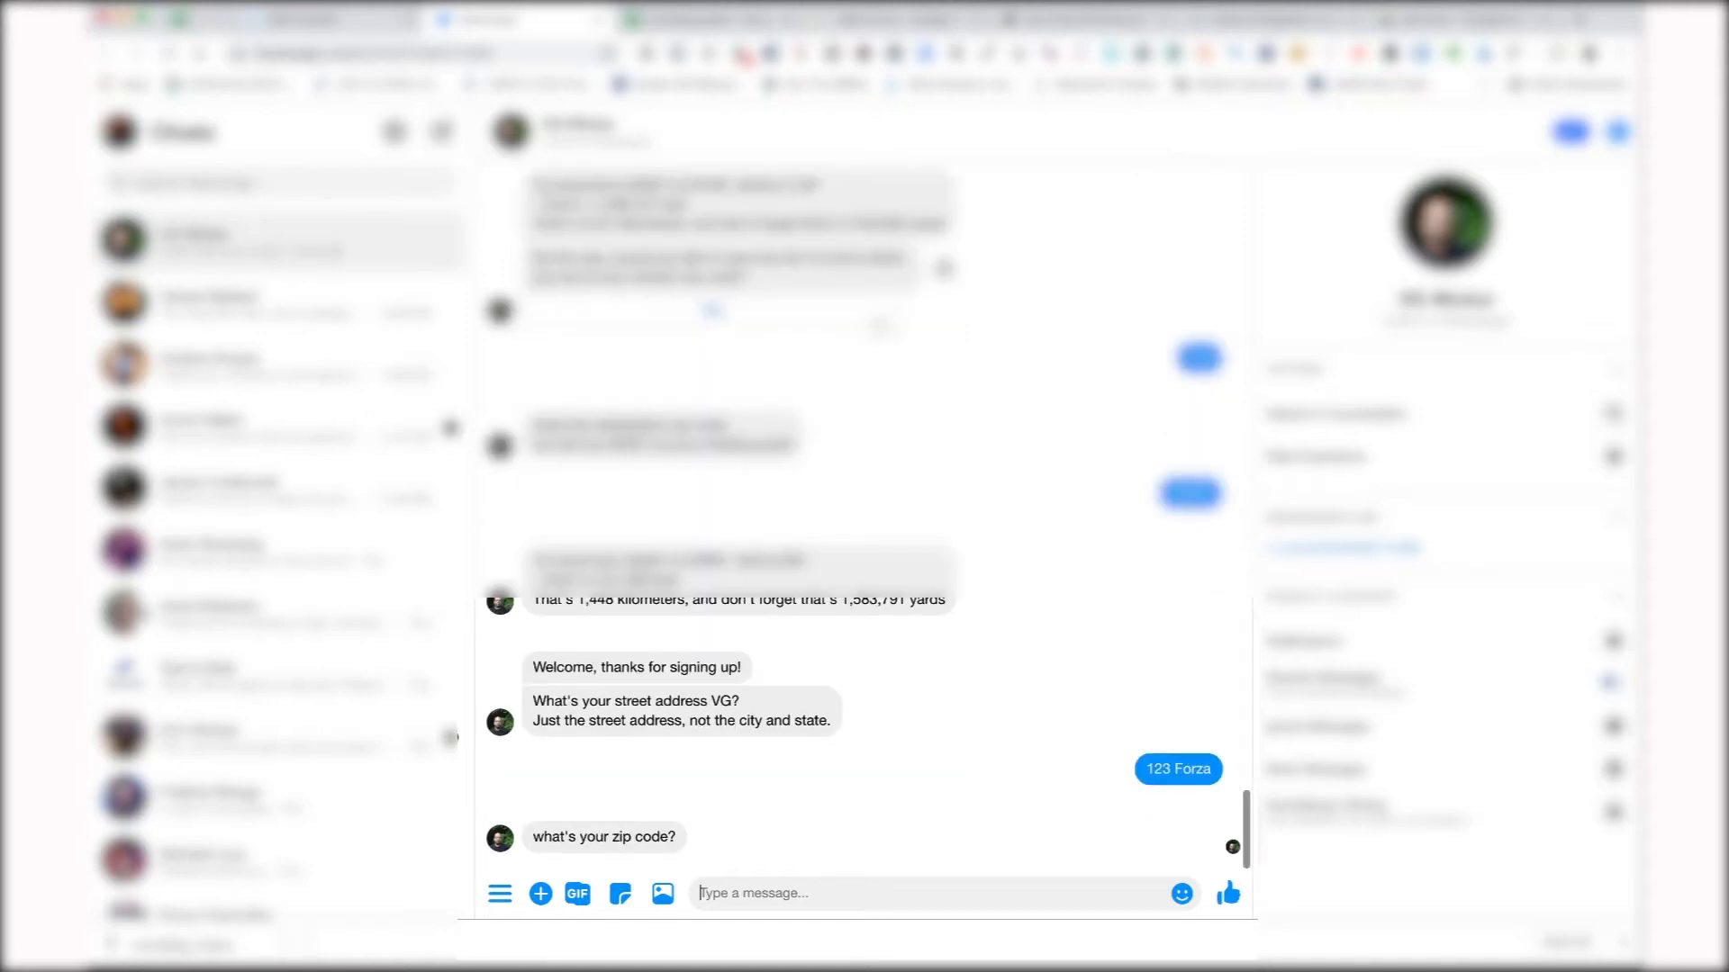
pyautogui.write('02802')
pyautogui.press('Return')
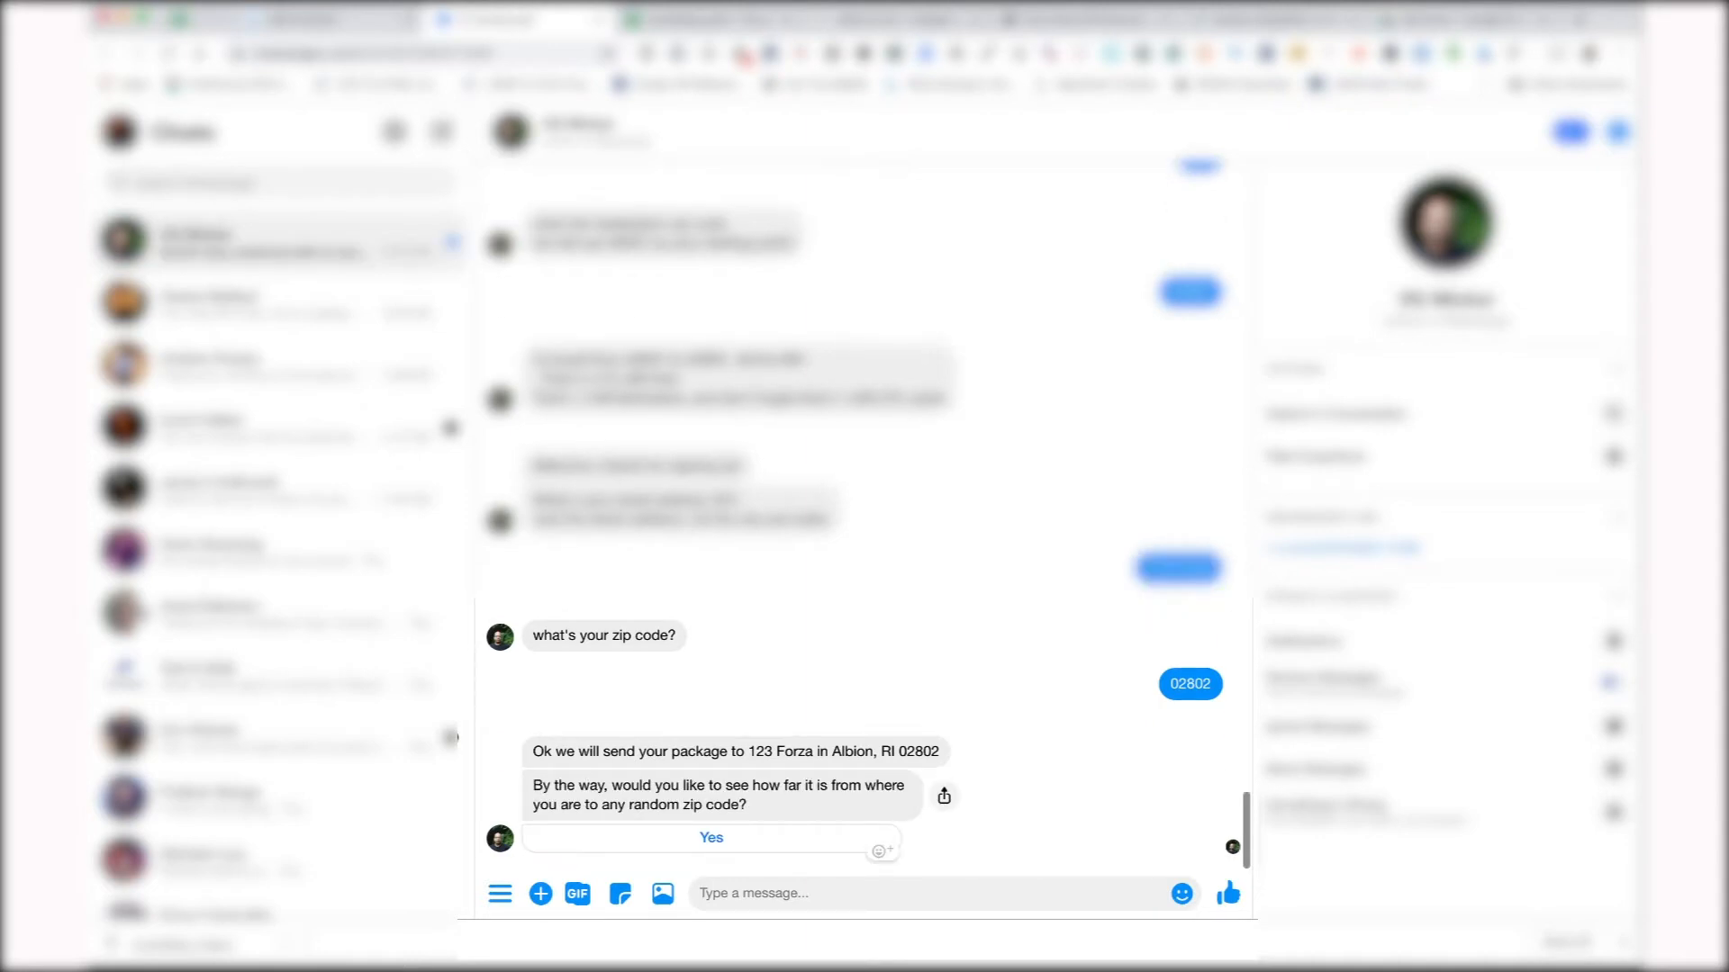
# - Answer Yes to the distance question in Messenger and send 30307 as the destination zip code
pyautogui.click(713, 838)
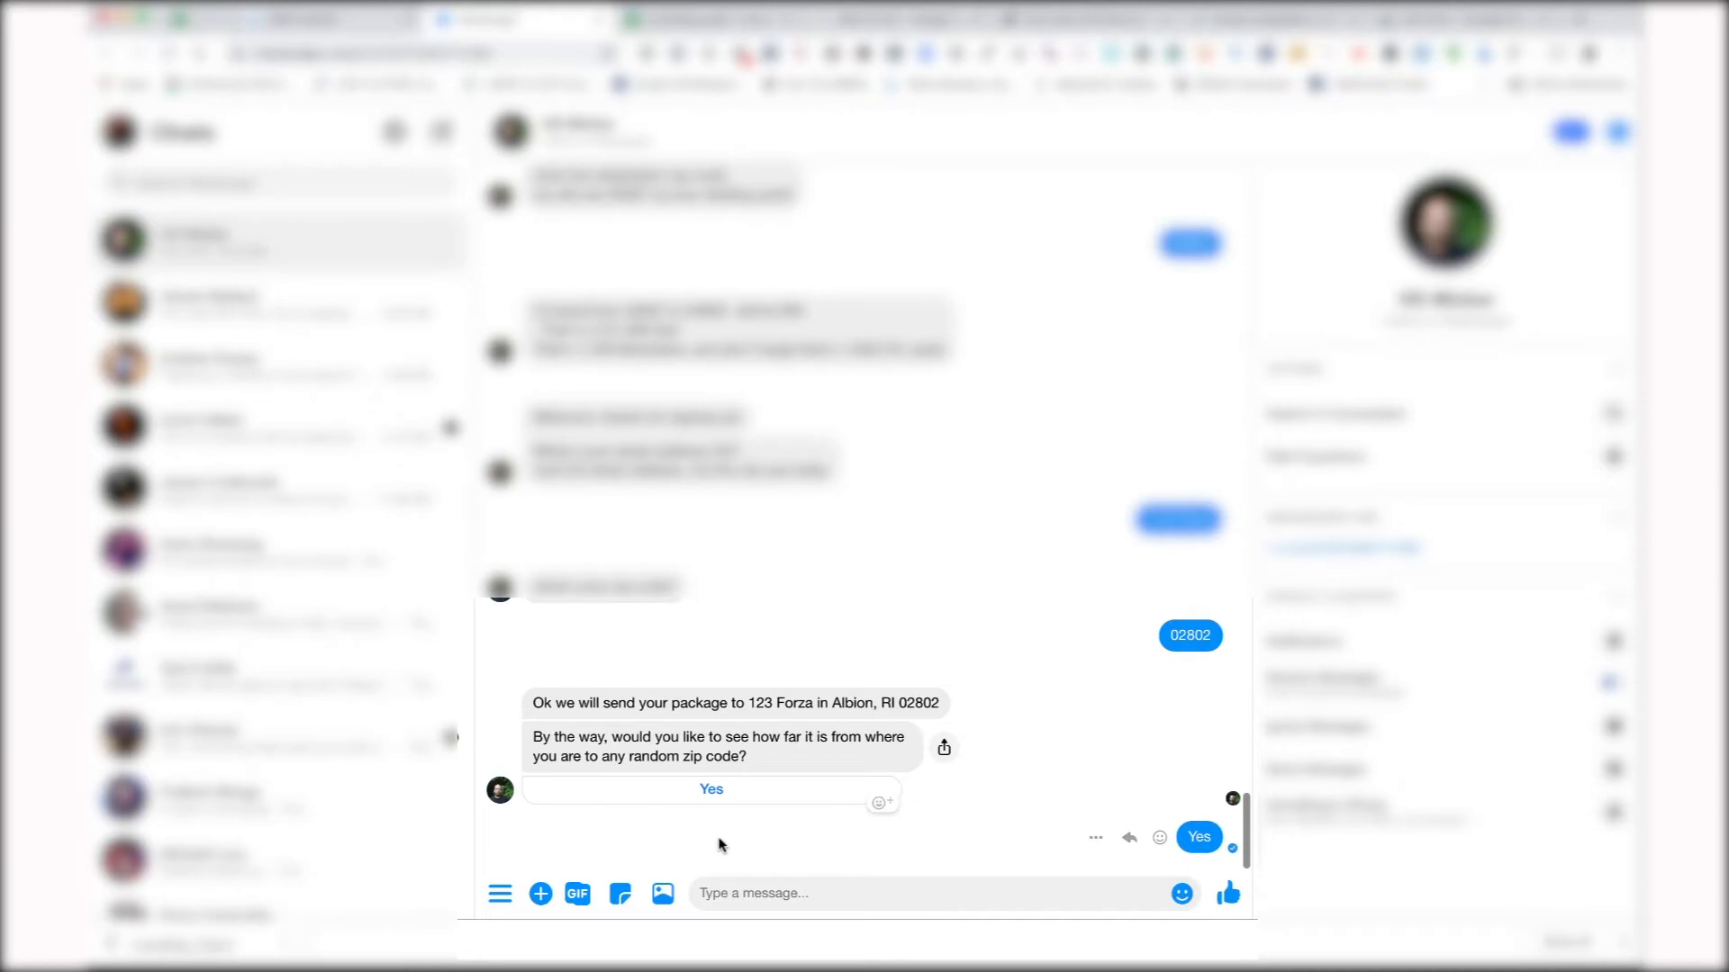
pyautogui.click(706, 891)
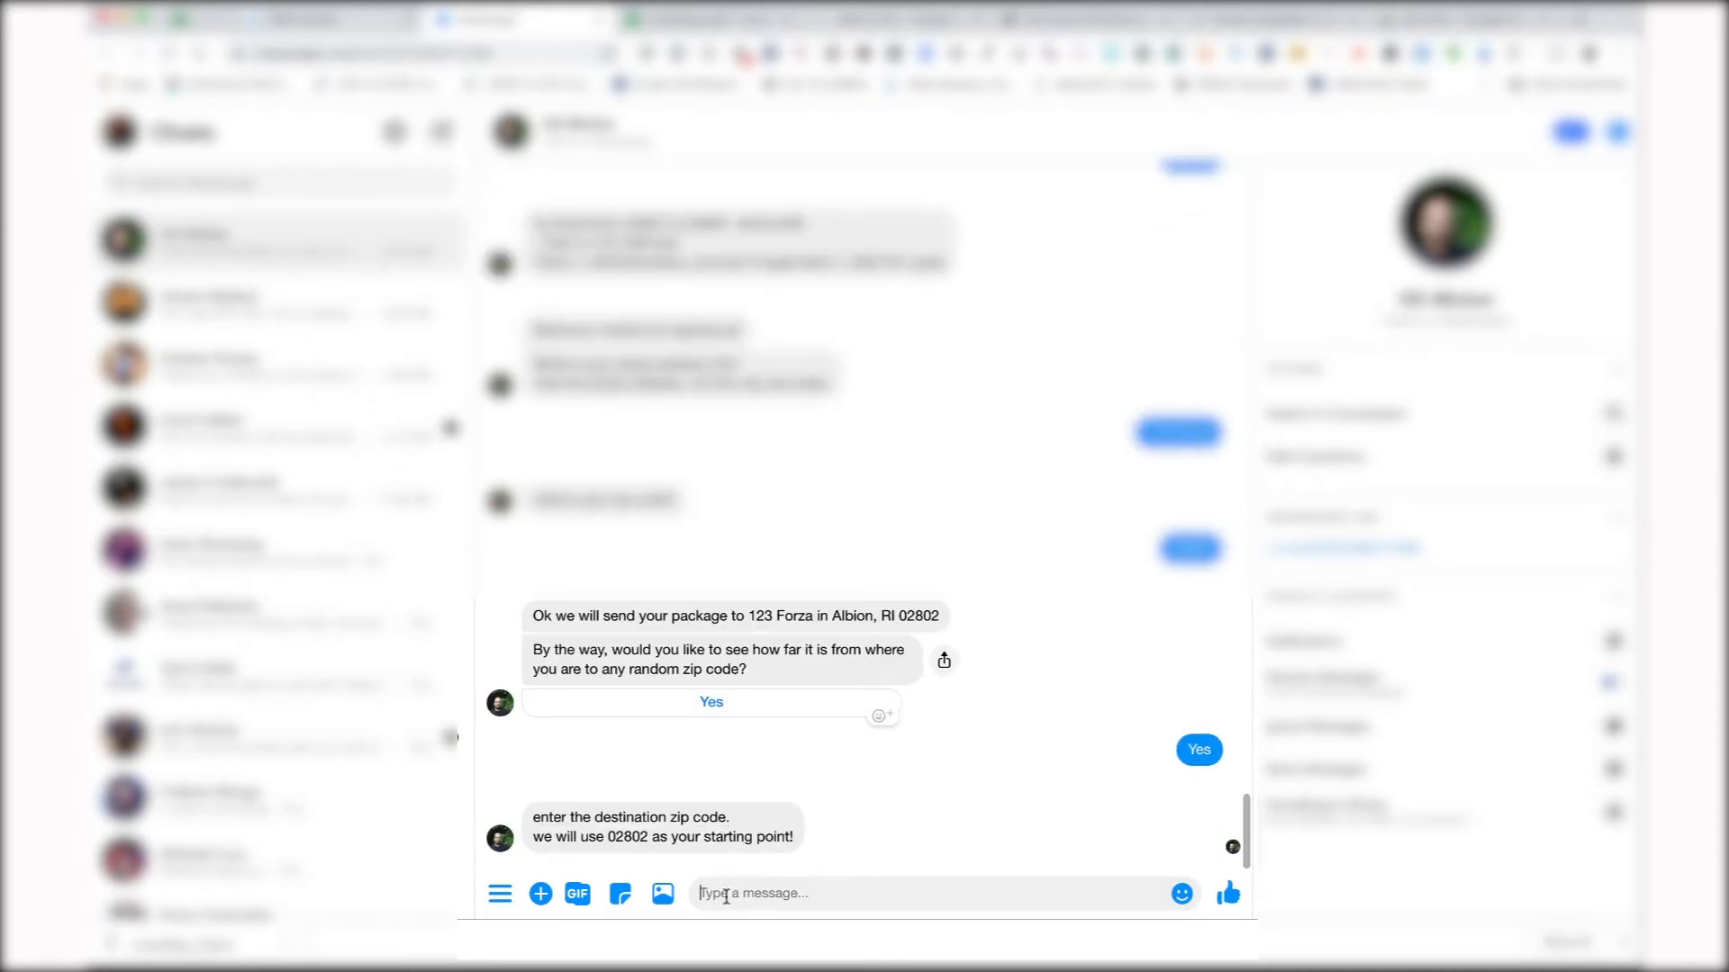
pyautogui.write('30307')
pyautogui.press('Return')
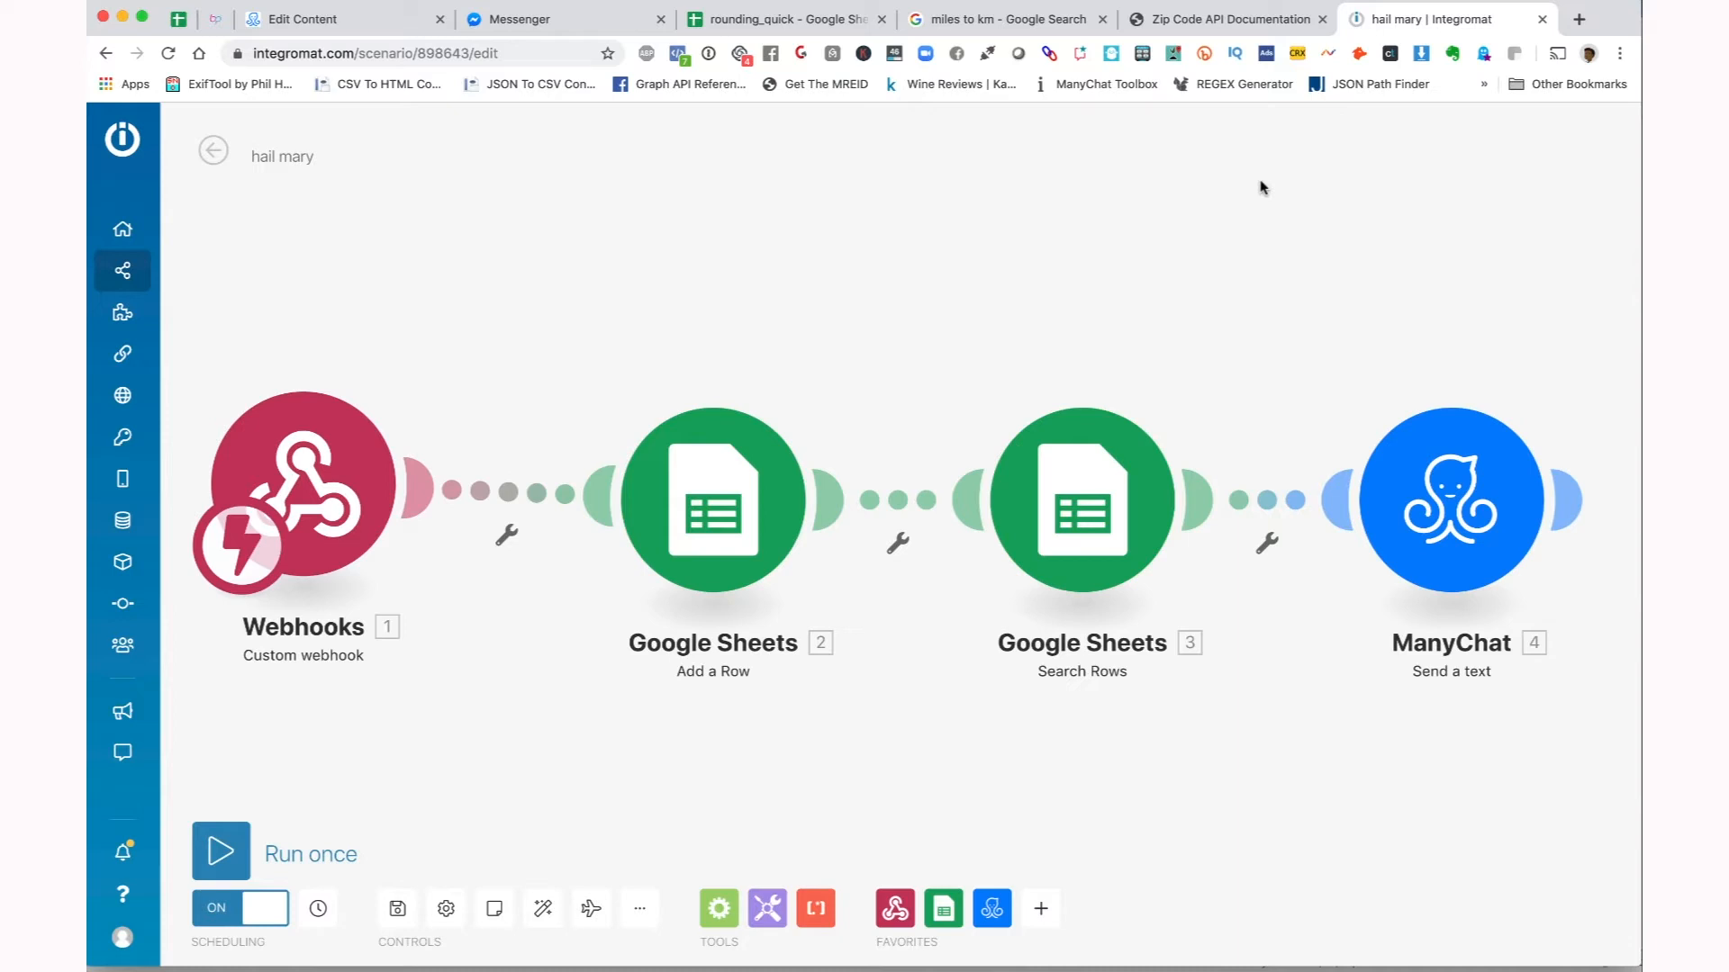
# - Save the hail mary scenario in Integromat and dismiss the error notice on its overview page
pyautogui.click(223, 158)
pyautogui.click(1050, 286)
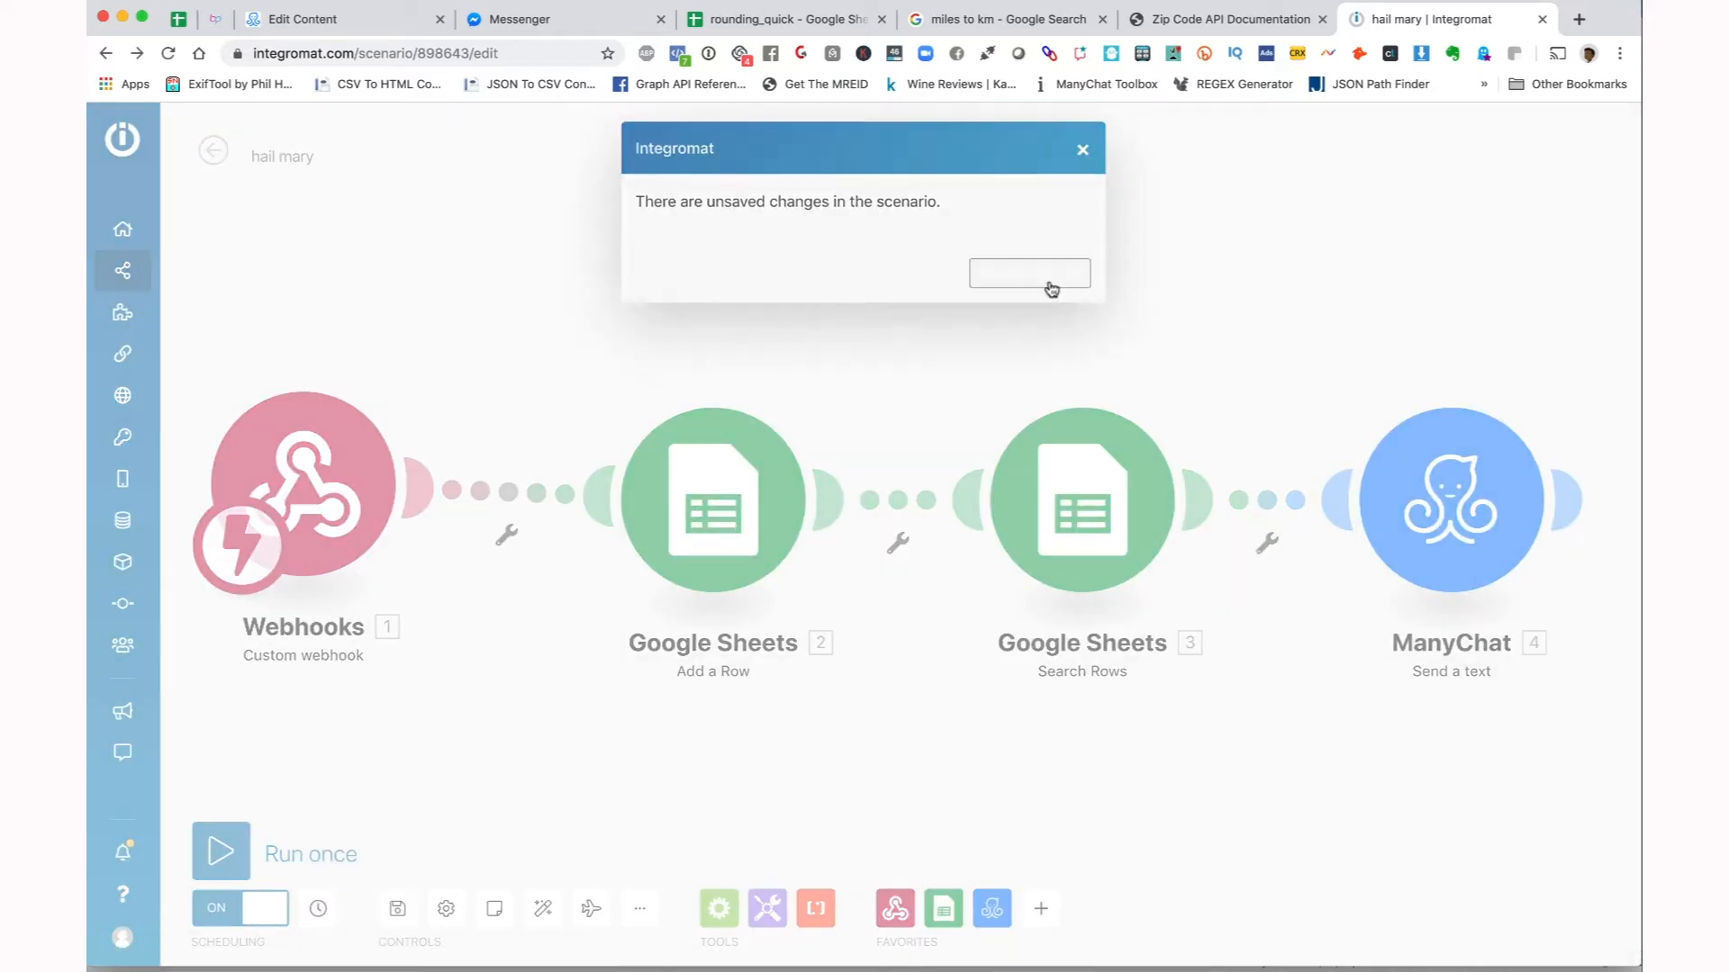
pyautogui.click(214, 150)
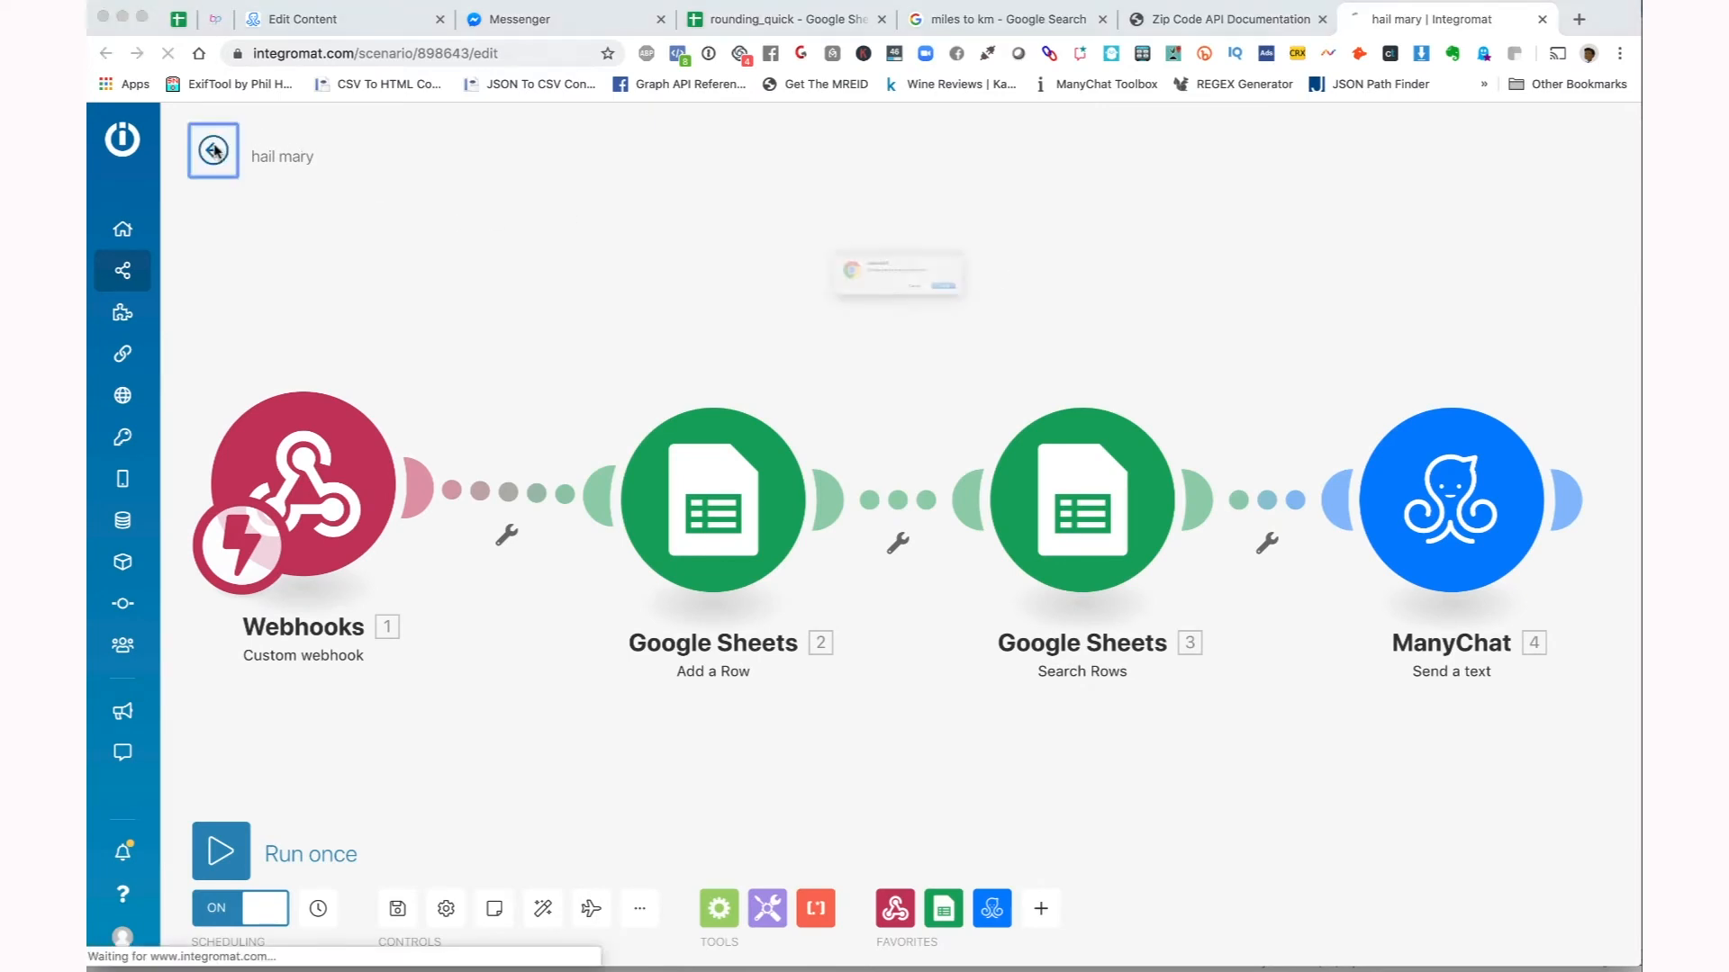
pyautogui.click(960, 321)
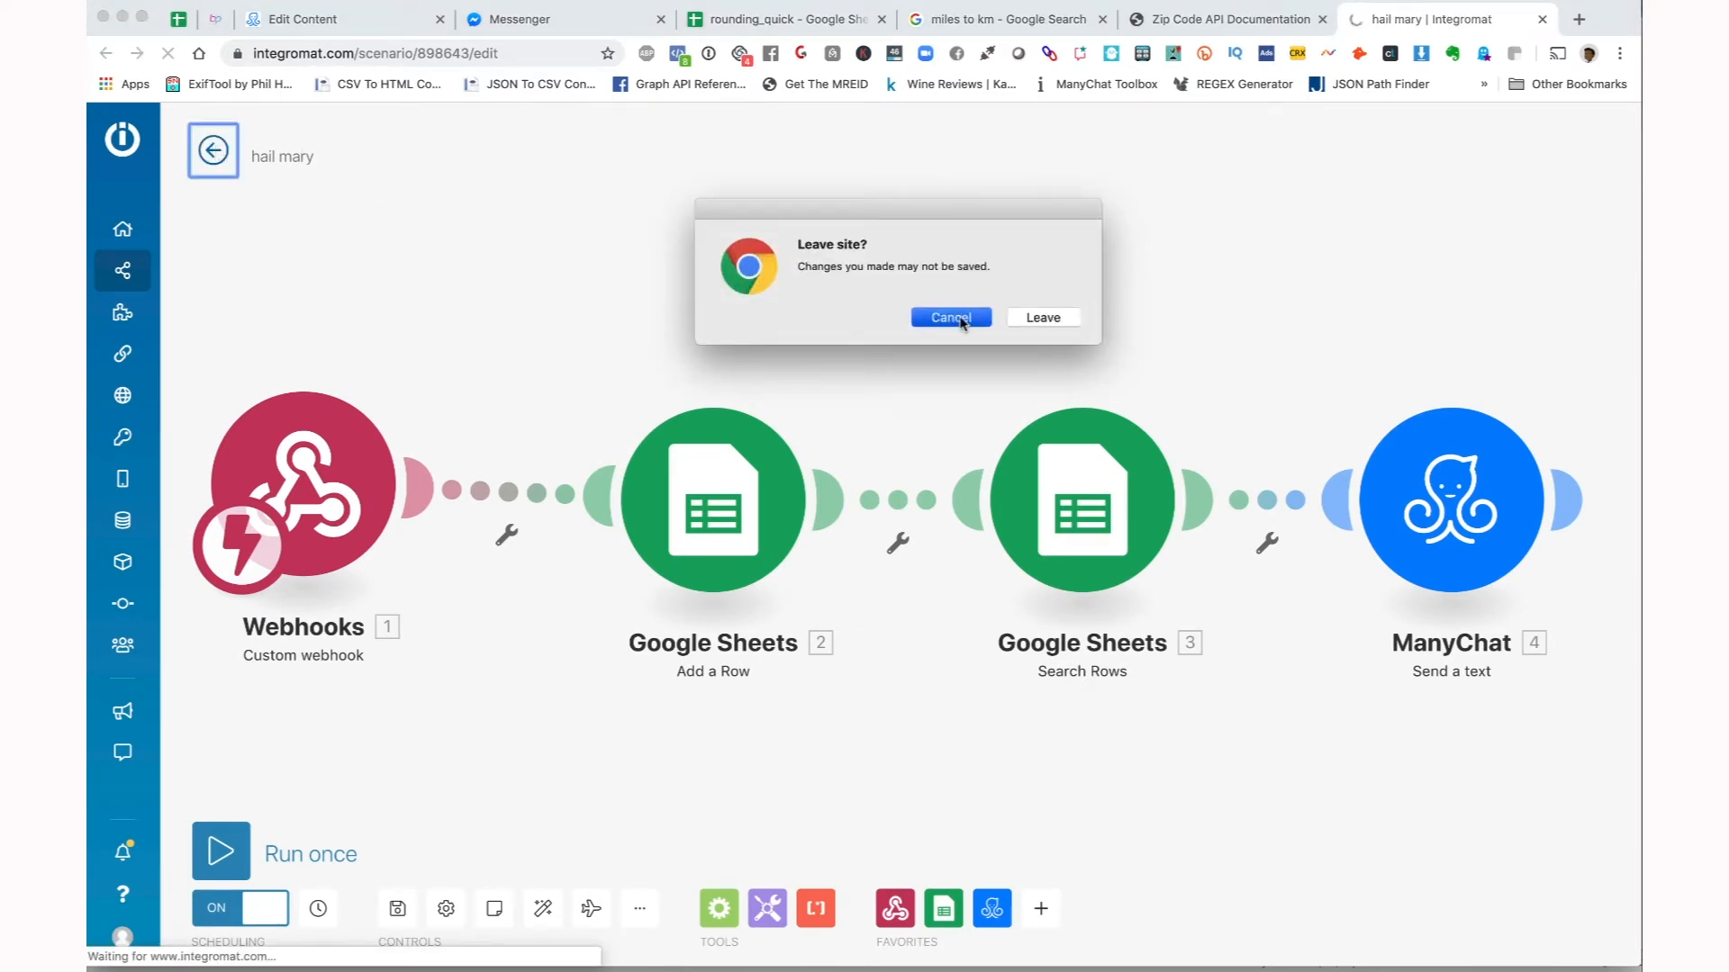
pyautogui.click(397, 912)
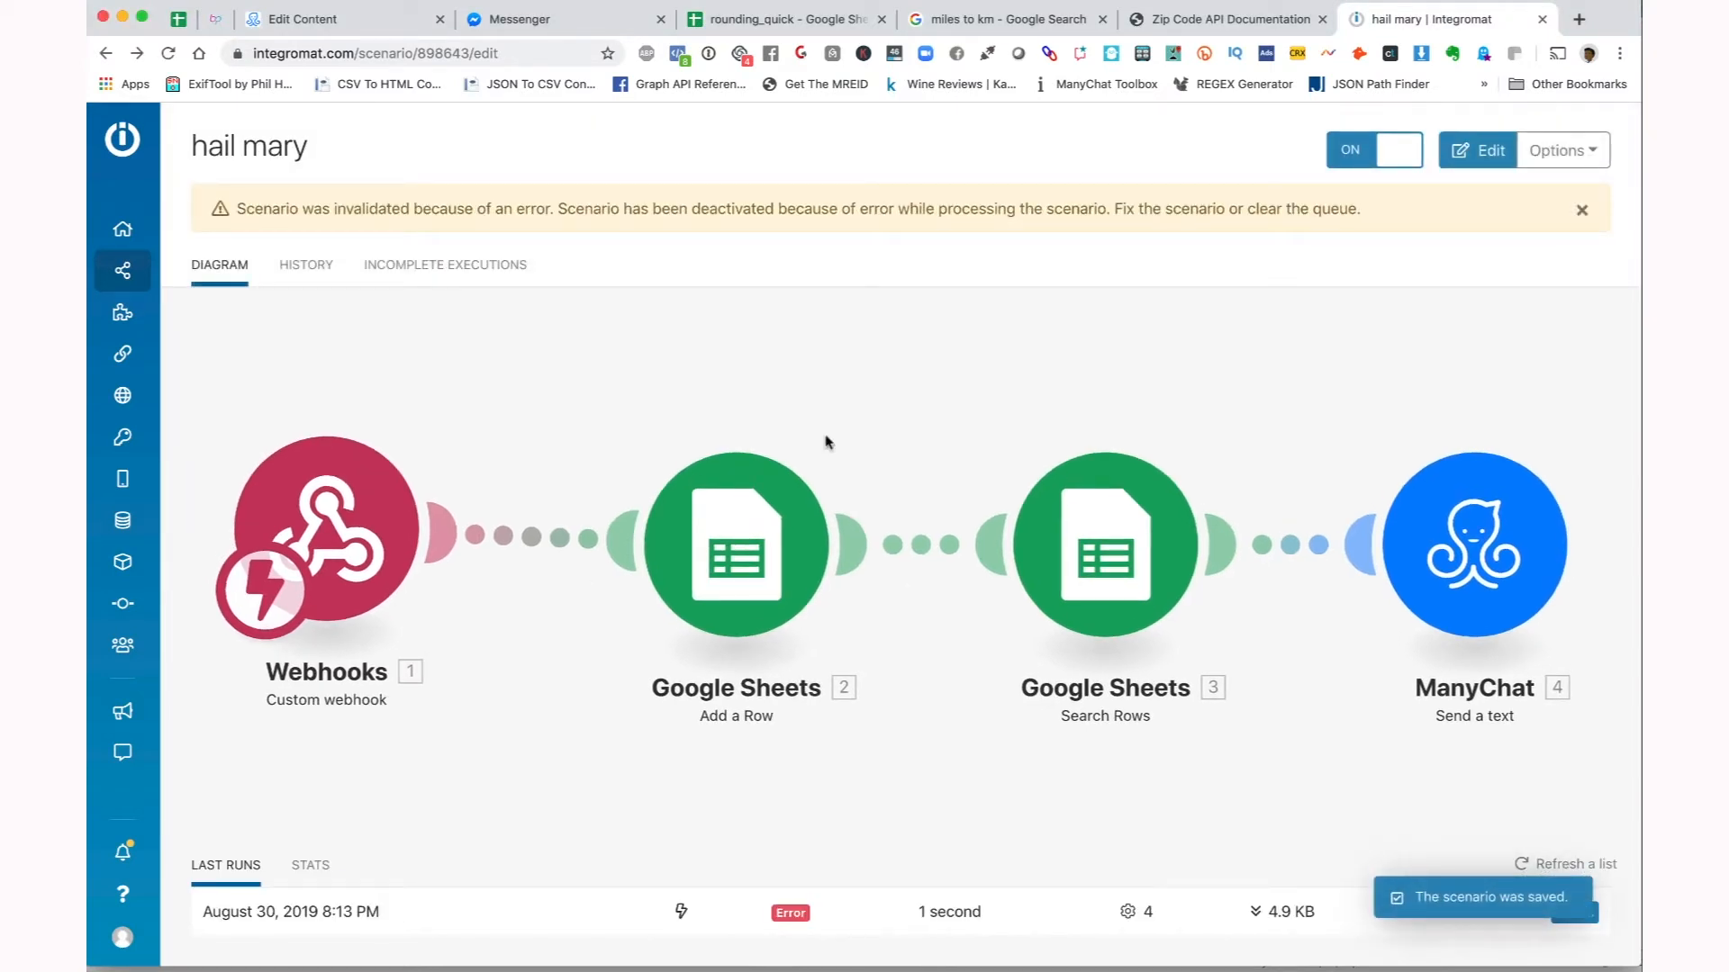
pyautogui.click(1581, 209)
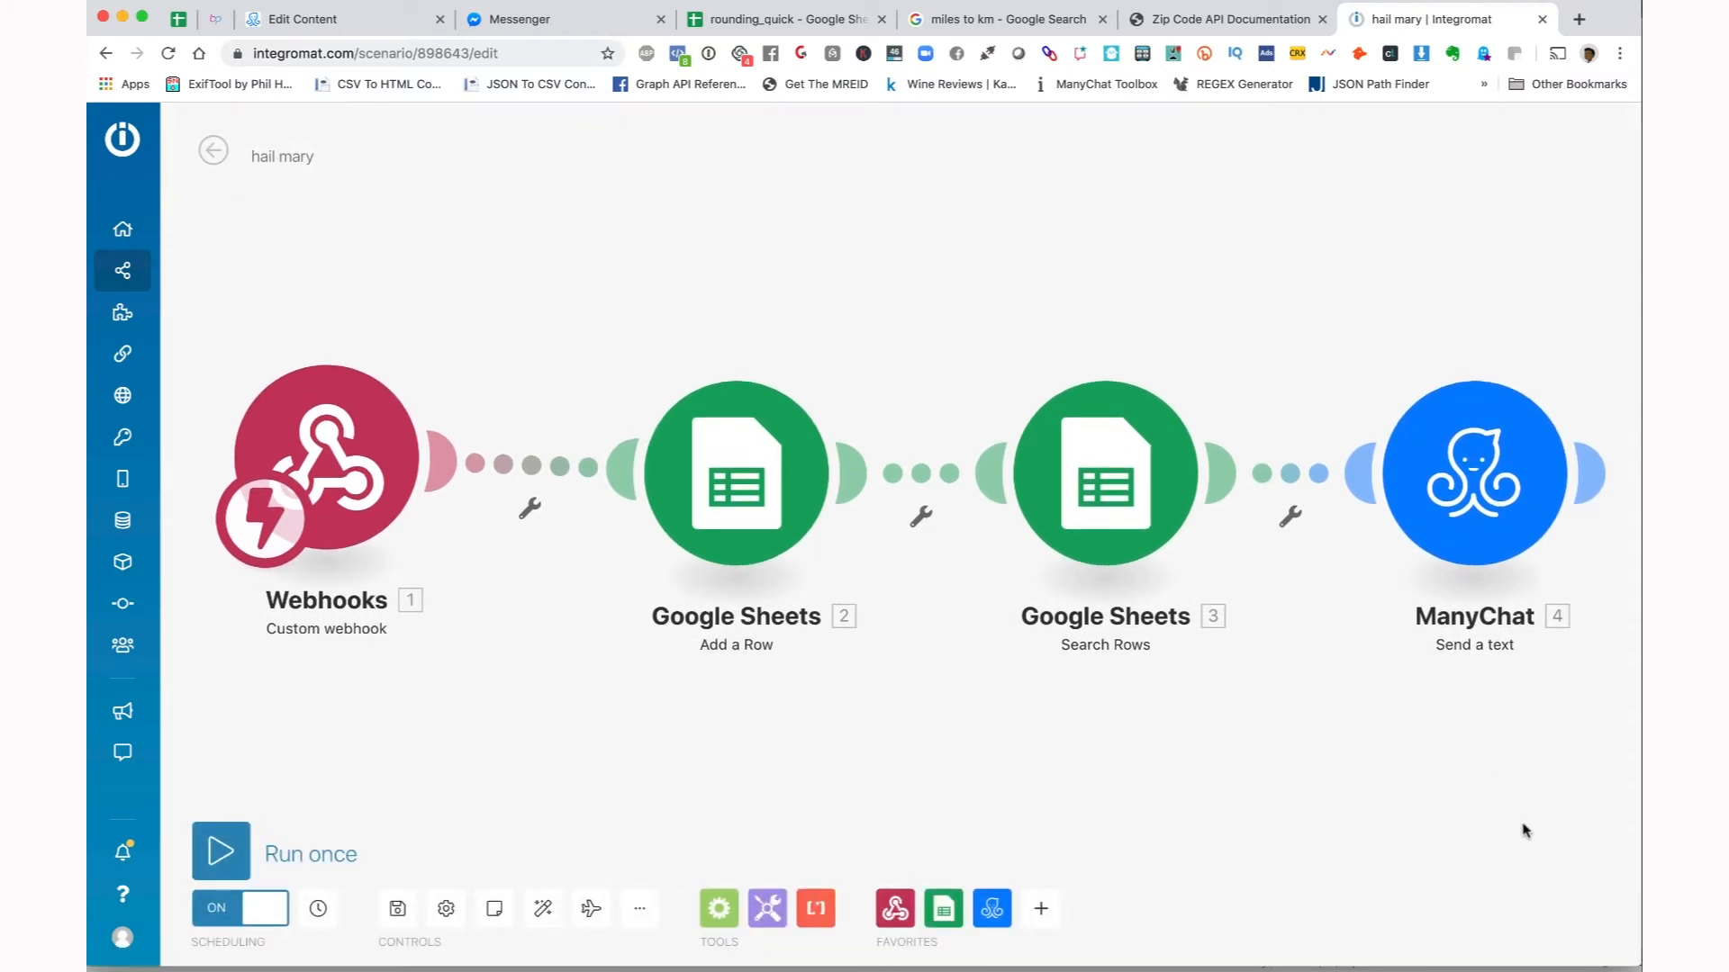
# - Return to the hail mary overview, refresh the list of runs and open the August 31, 2019 8:09 AM run's details
pyautogui.click(213, 150)
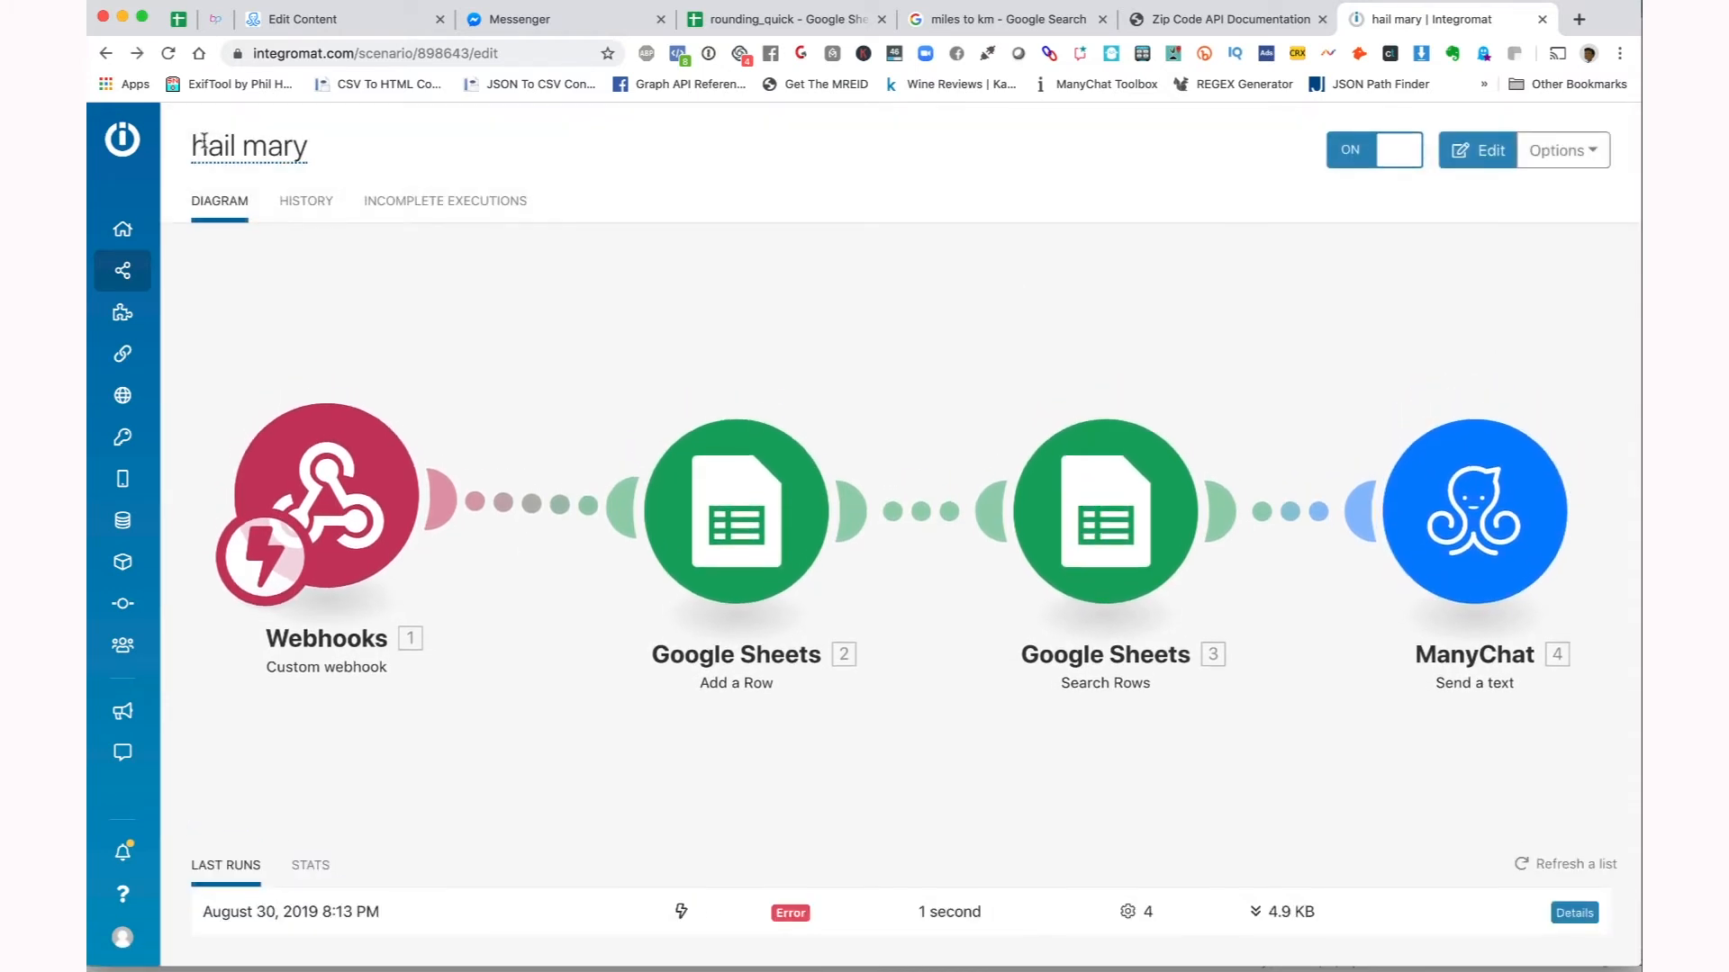
pyautogui.click(1575, 865)
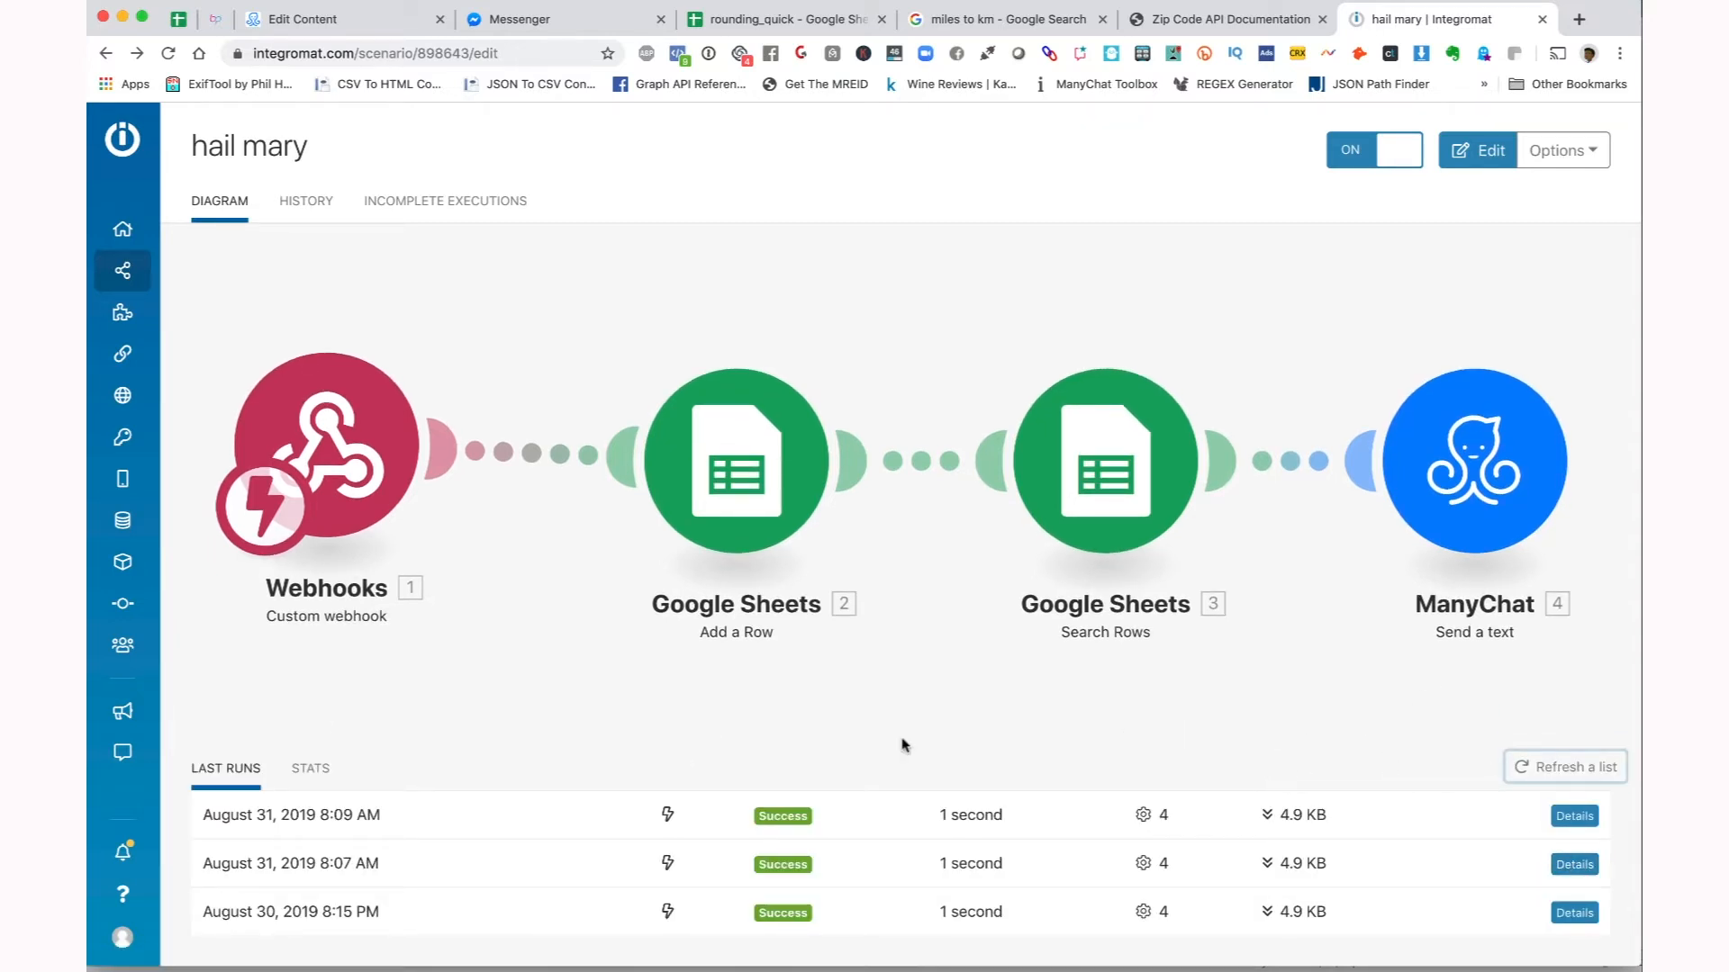
pyautogui.click(1585, 817)
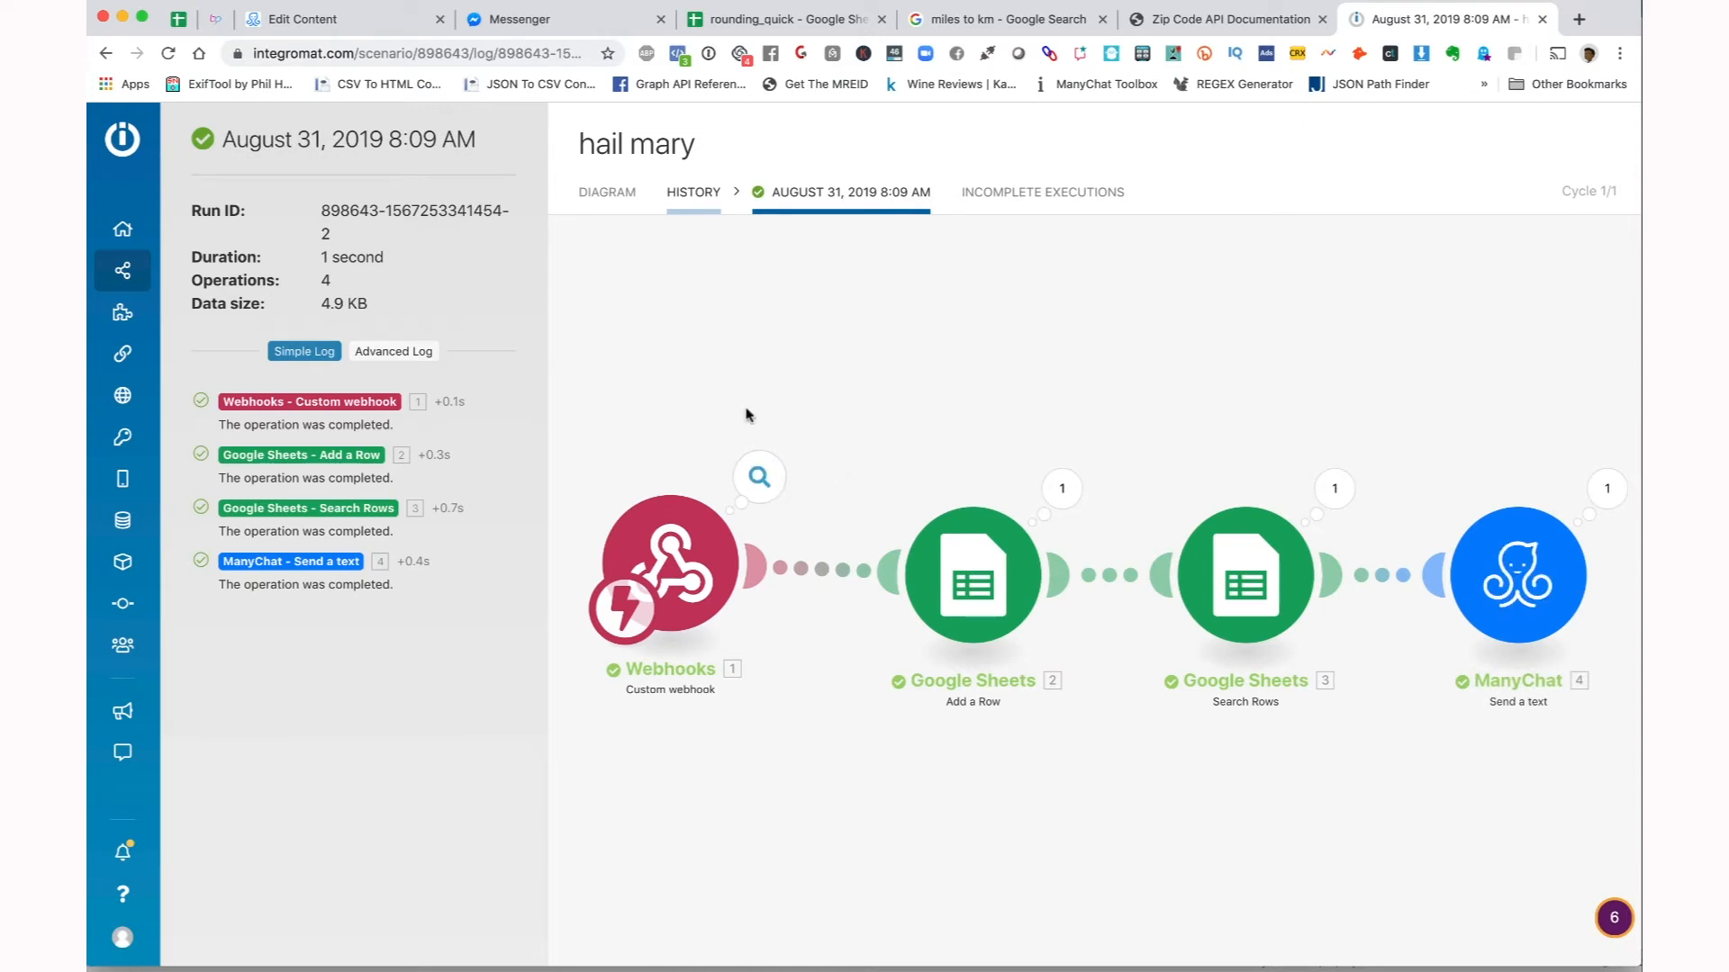
# - Glance at the ManyChat flow, then examine the Webhooks module's output for this run, including its custom_fields collection
pyautogui.click(356, 22)
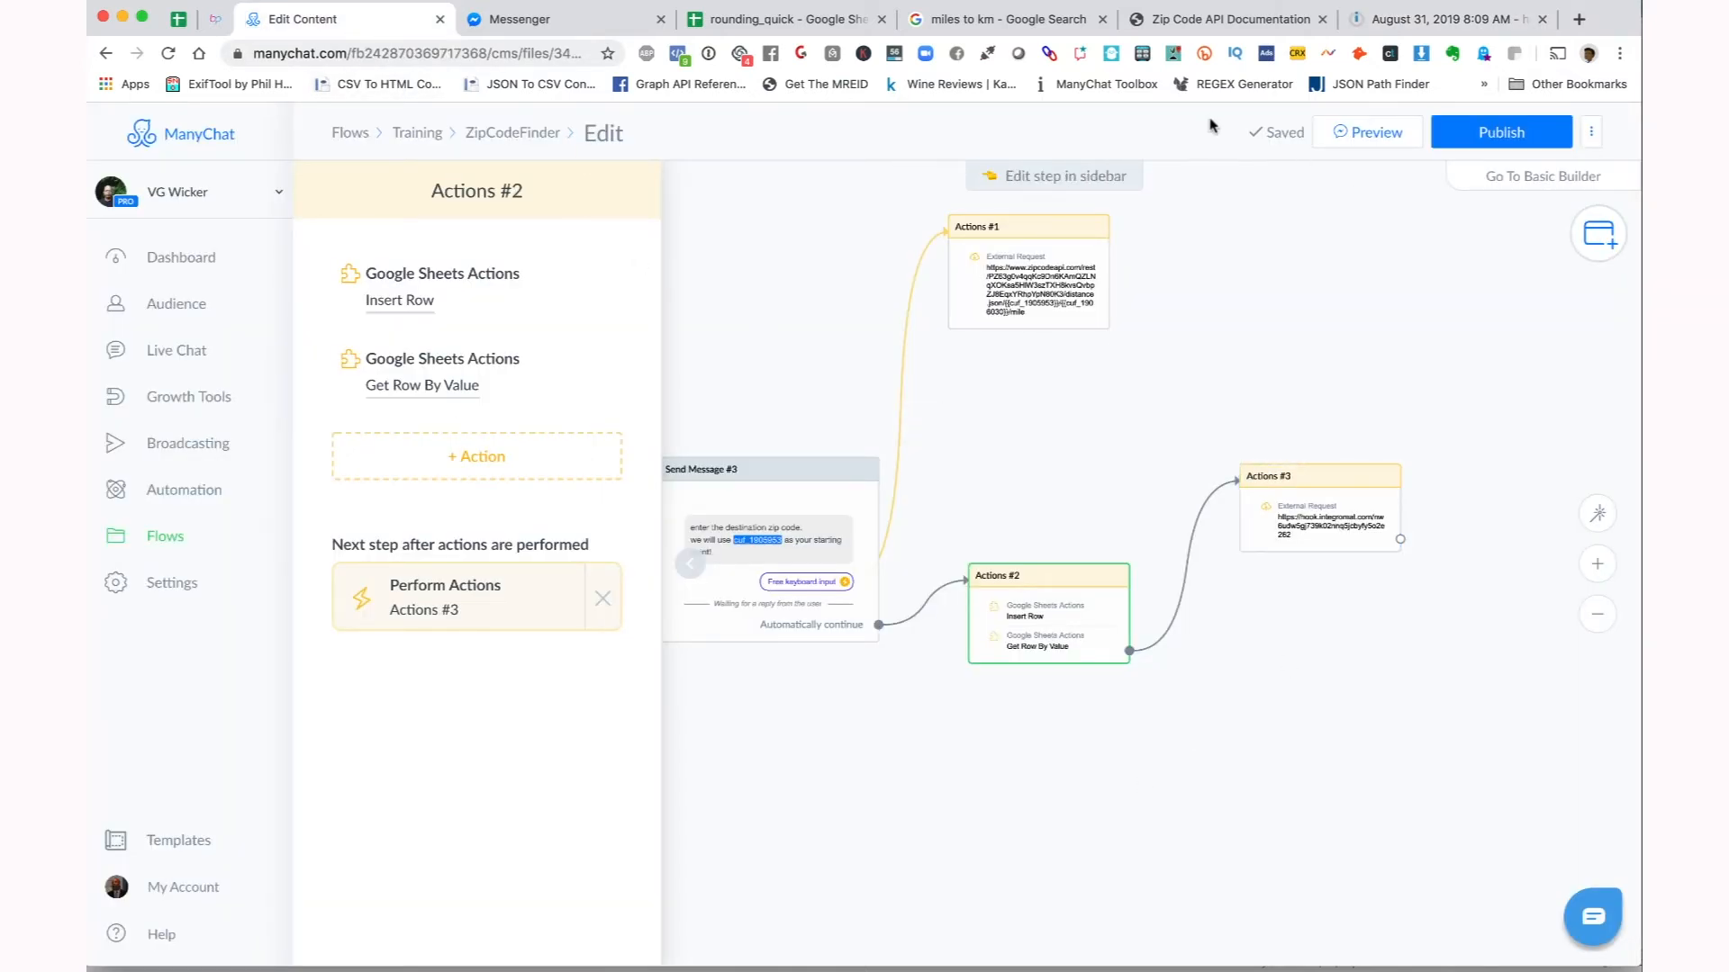
pyautogui.click(1423, 19)
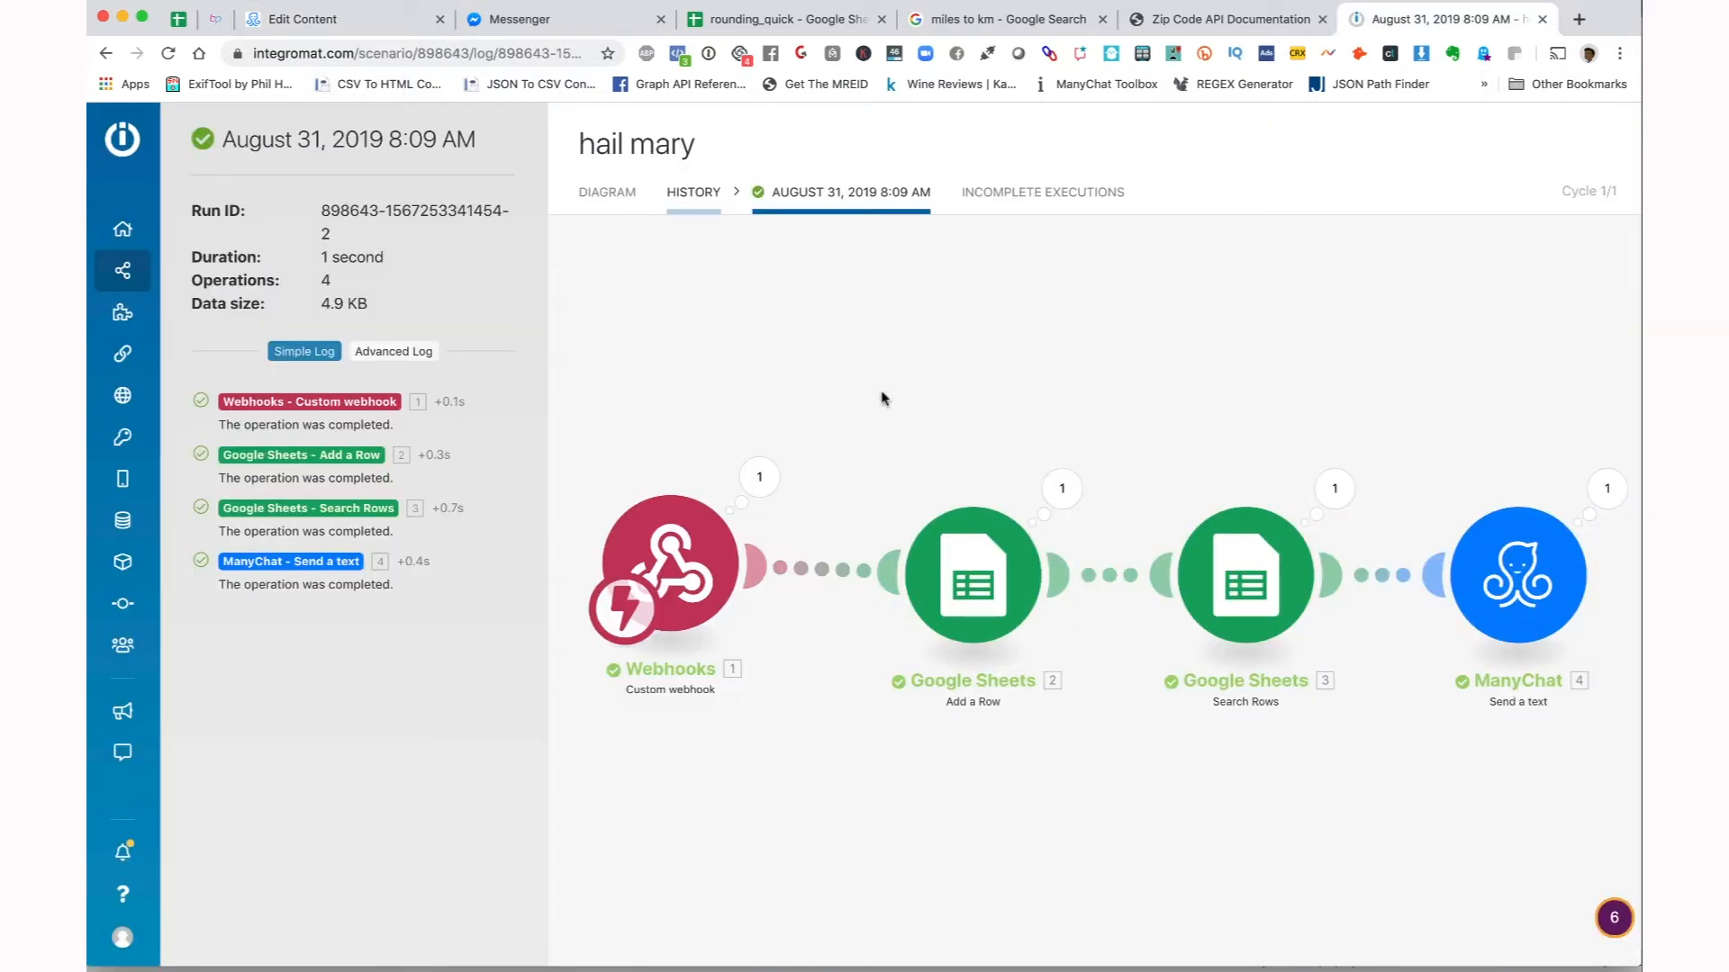
pyautogui.click(762, 480)
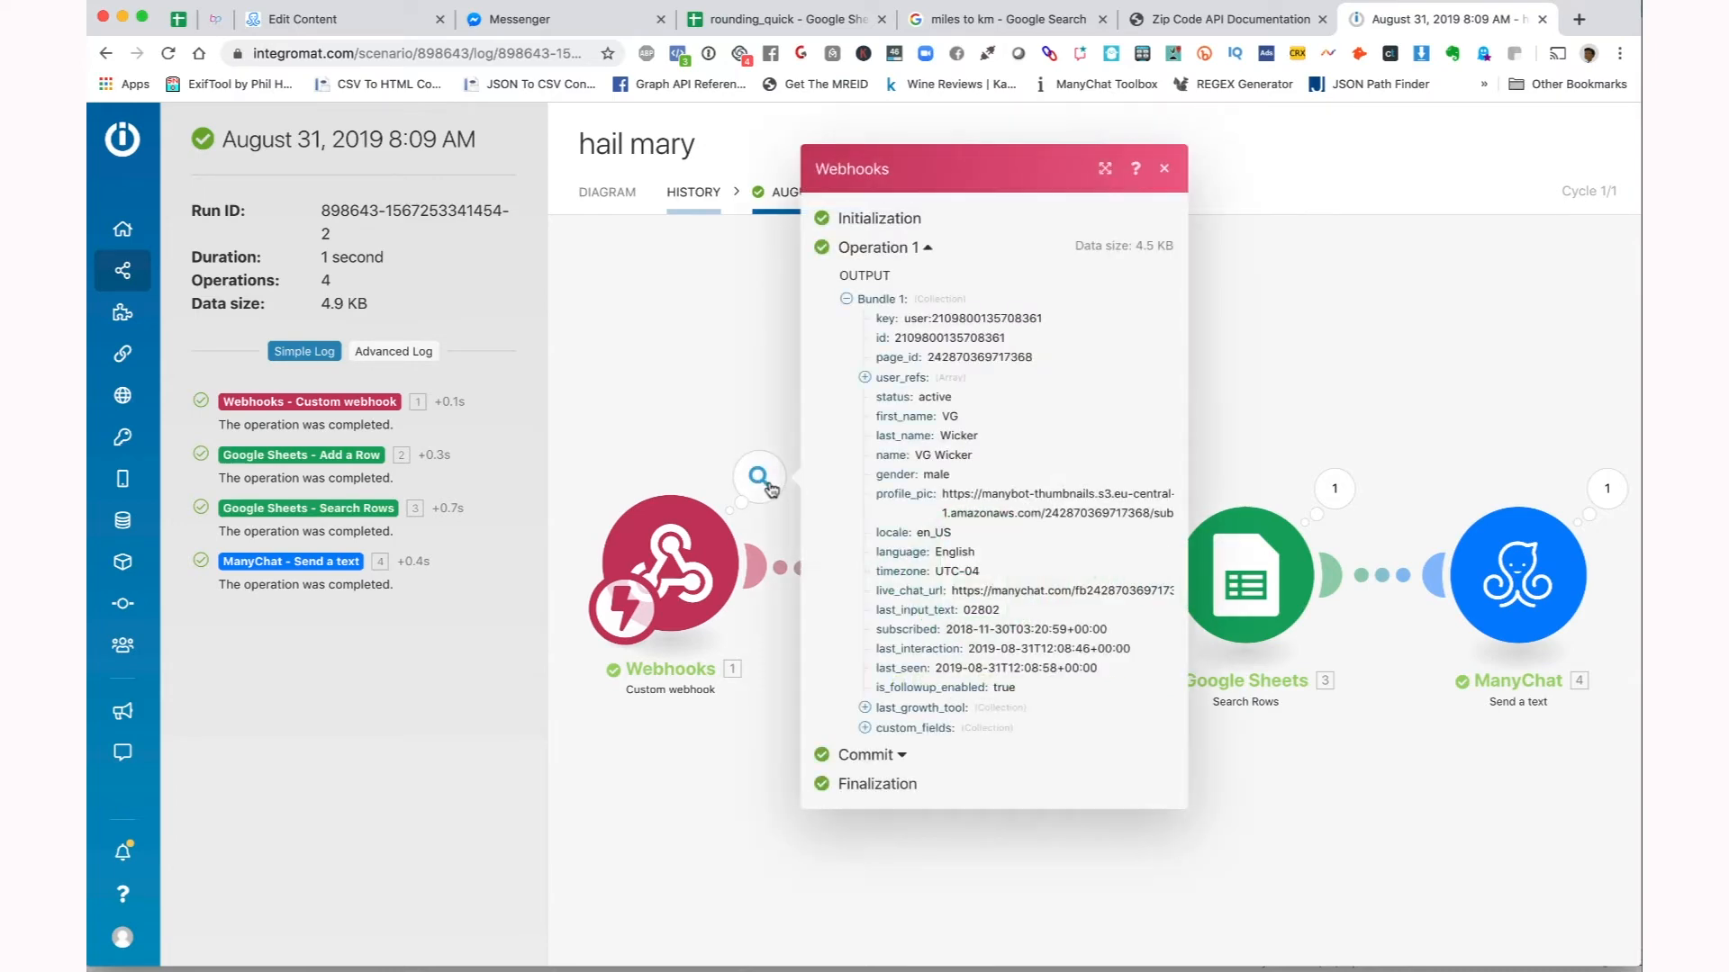
pyautogui.click(864, 728)
pyautogui.scroll(-8, 898, 772)
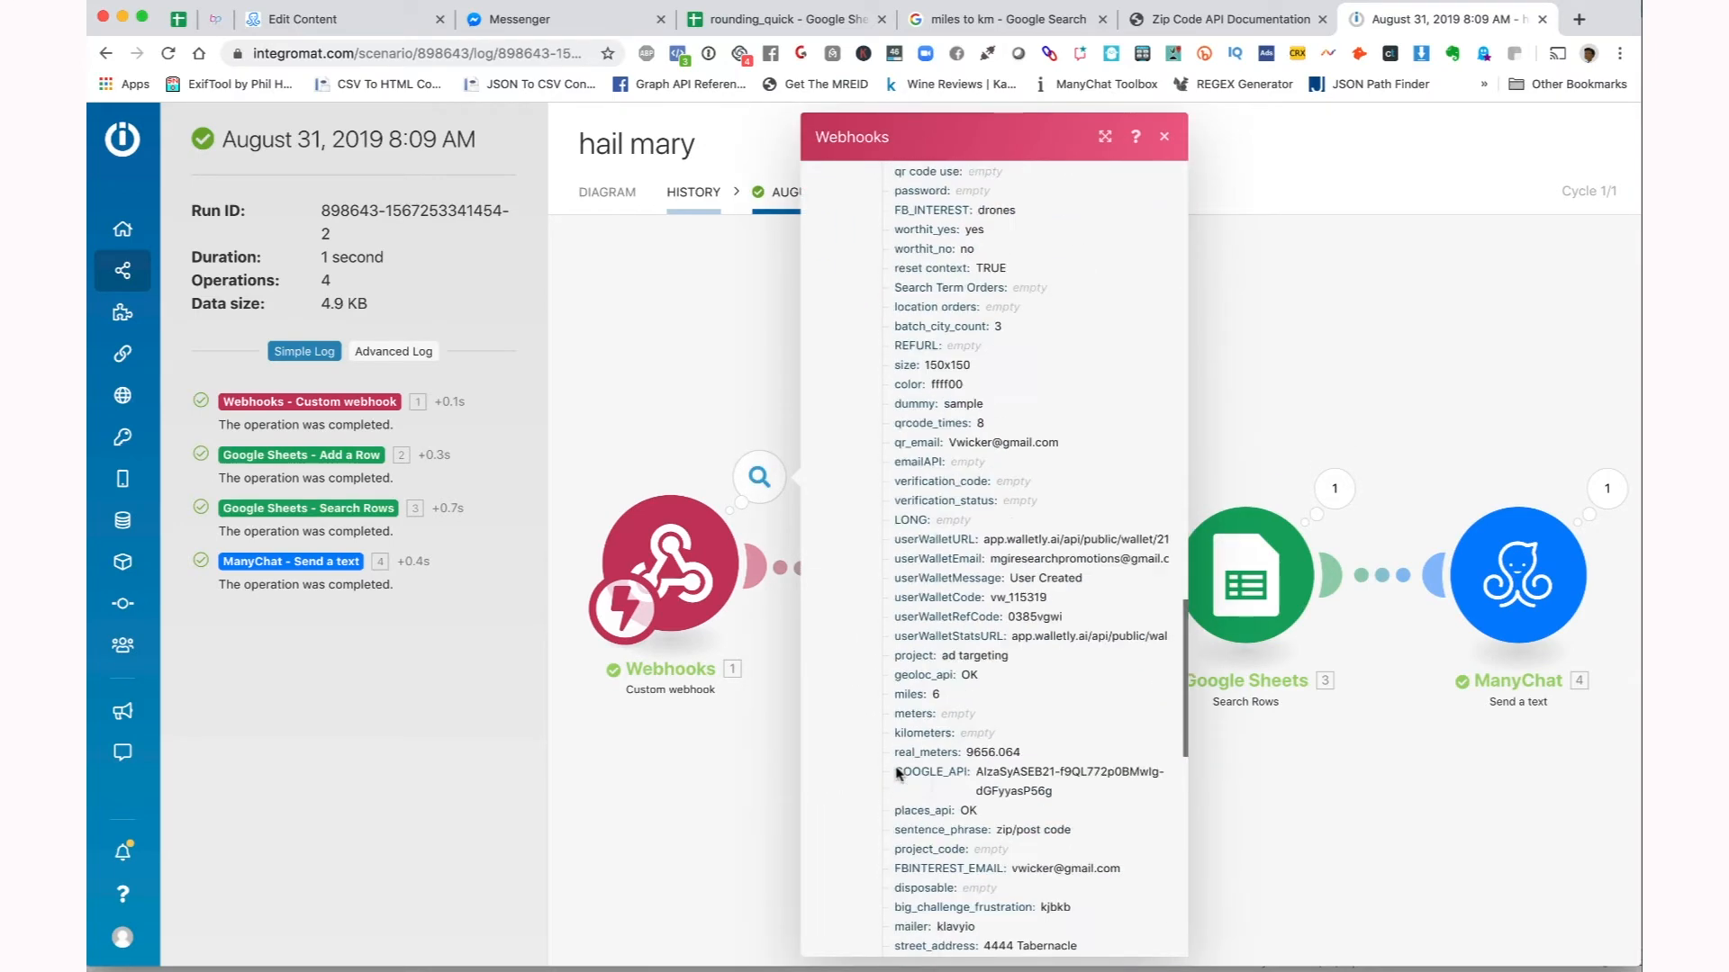
pyautogui.click(758, 829)
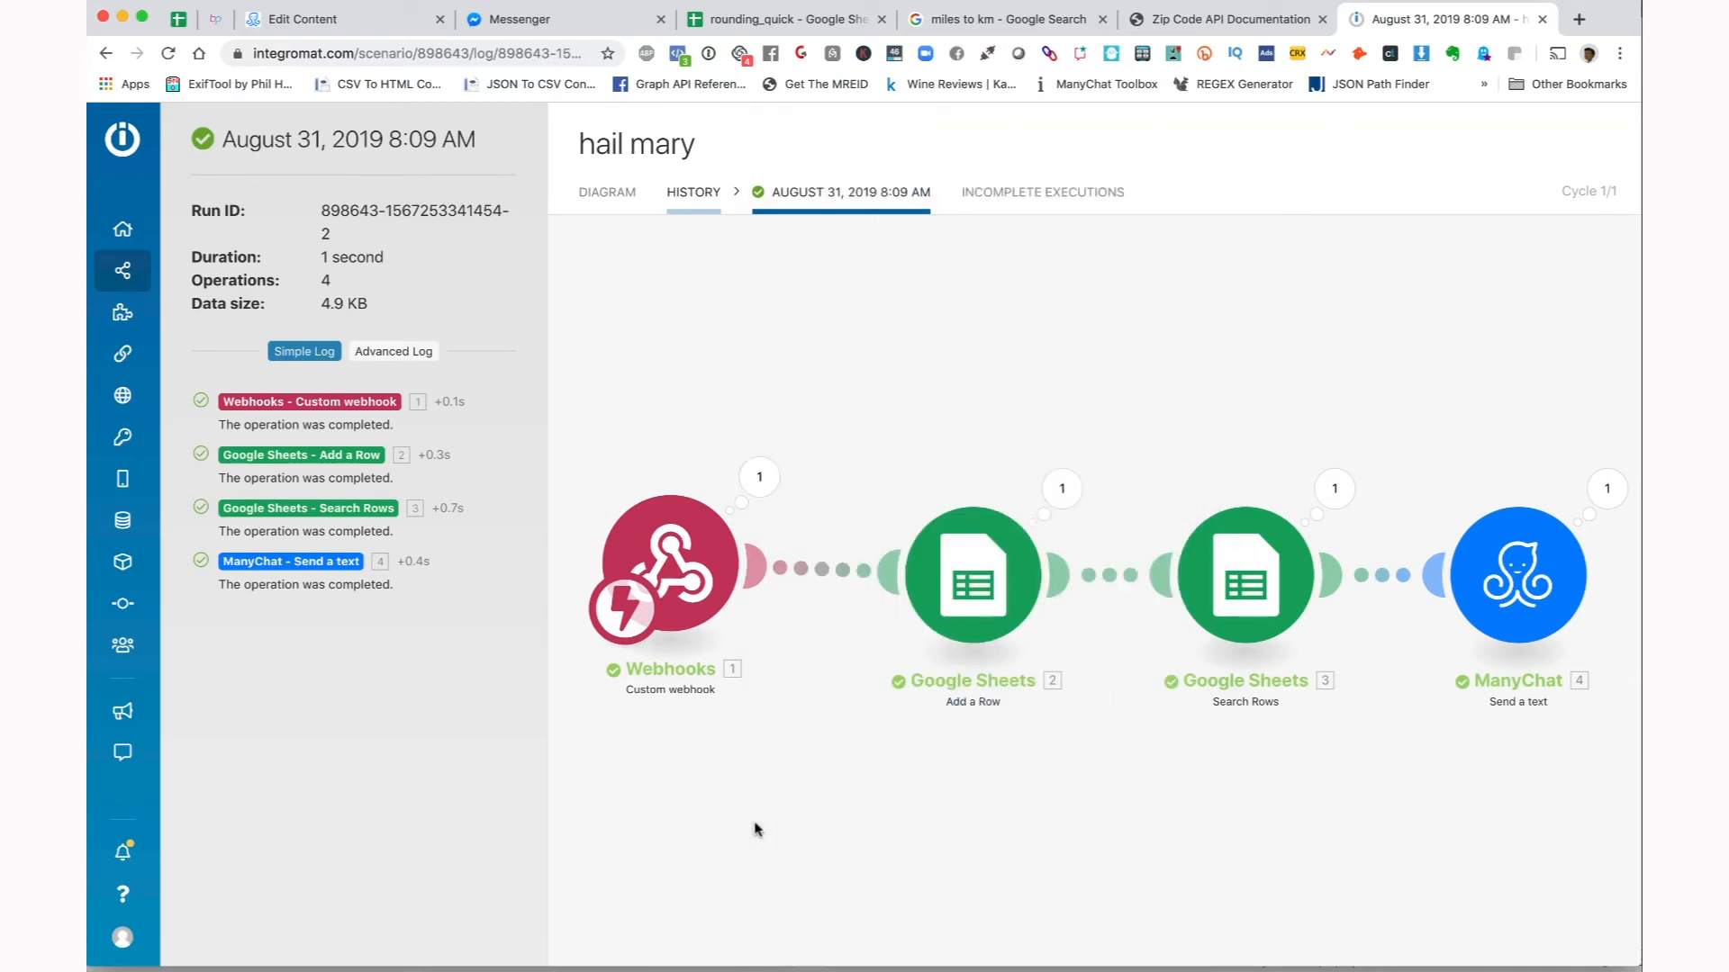
# - Examine the Add a Row module's Updates output and its Values input for this run, and close the results
pyautogui.click(1062, 488)
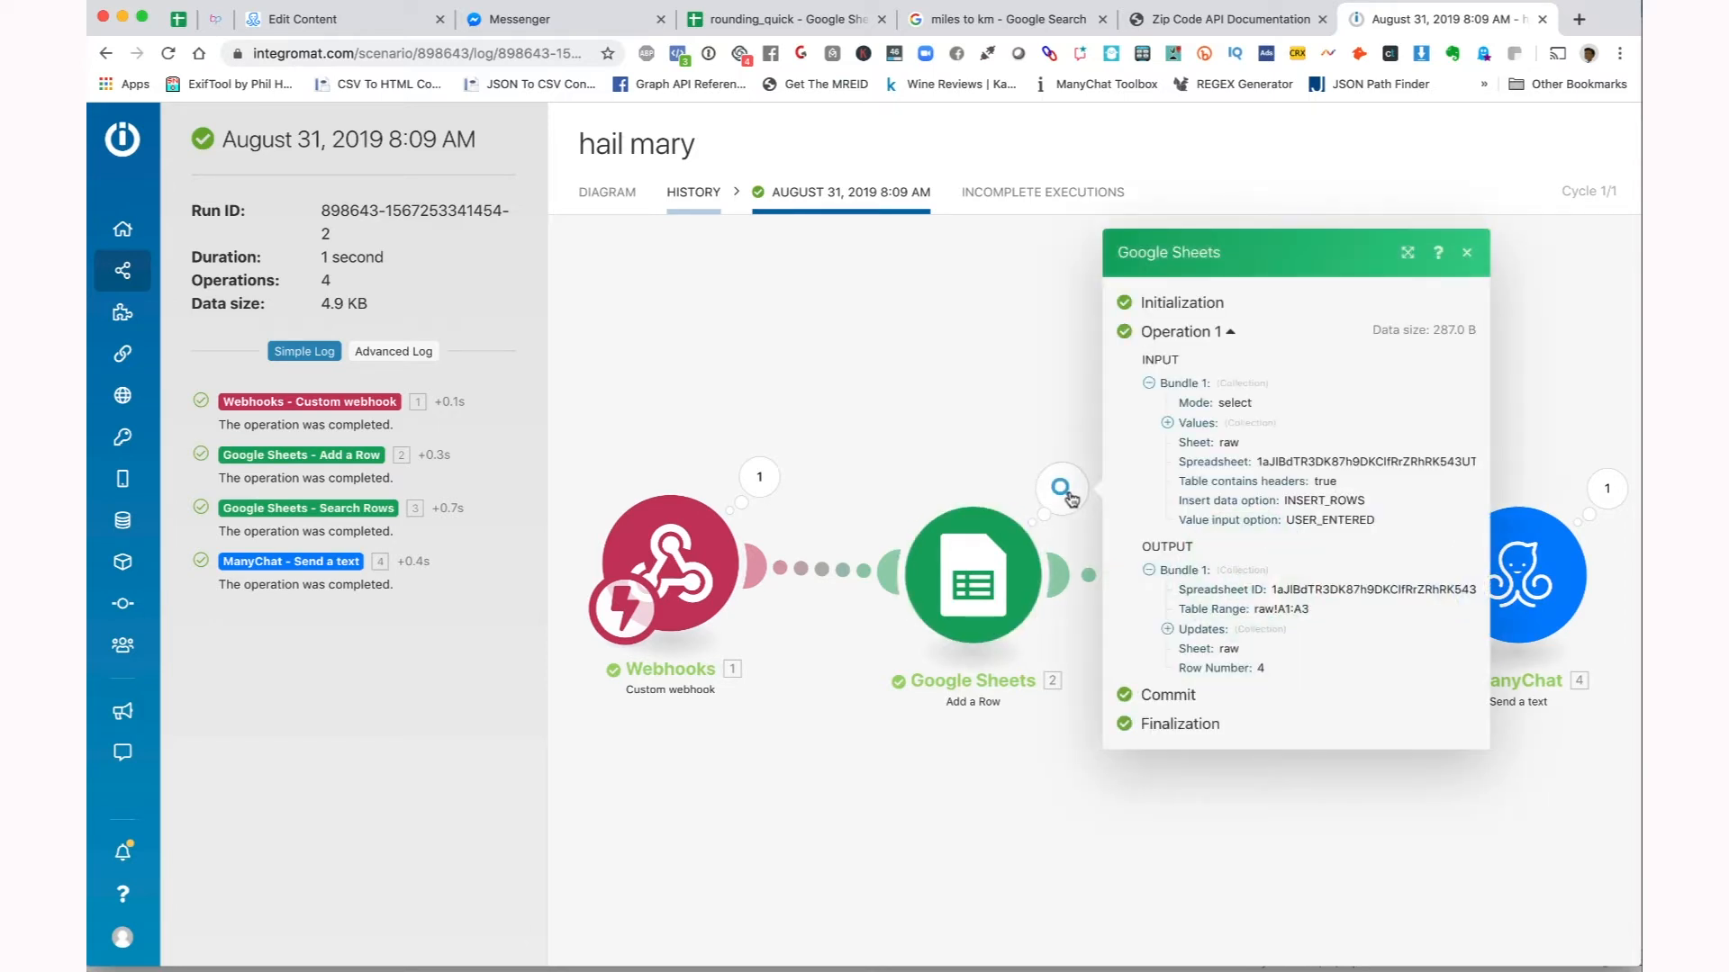
pyautogui.click(1167, 630)
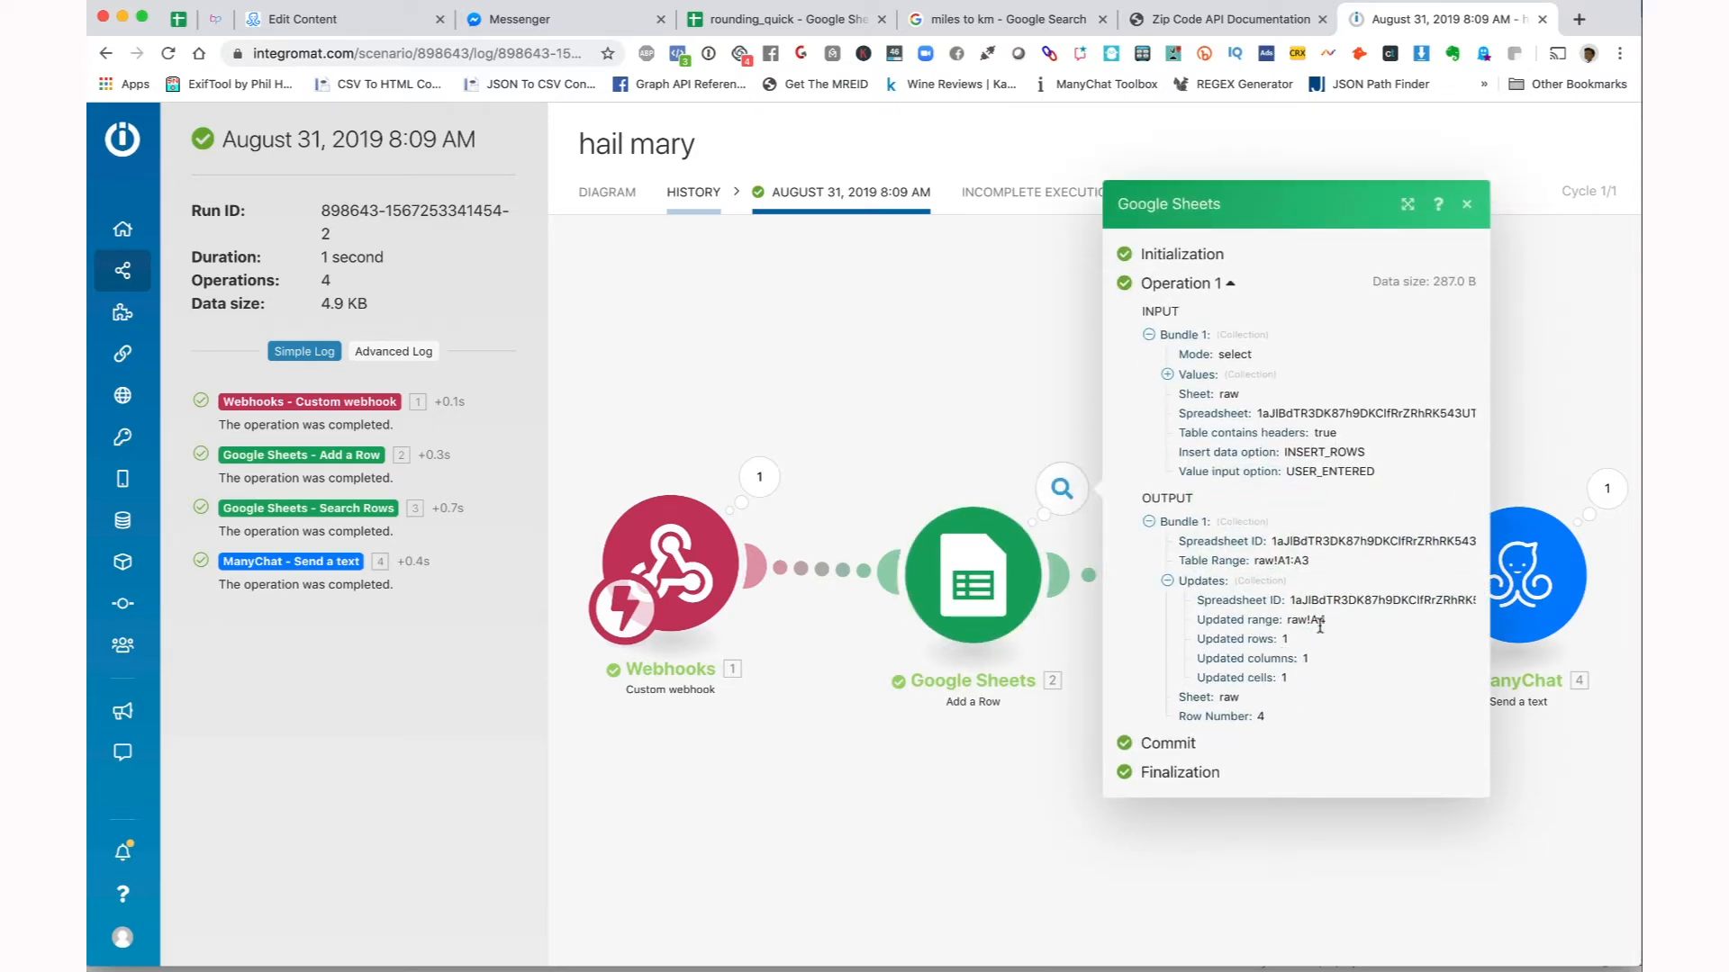
pyautogui.click(1168, 374)
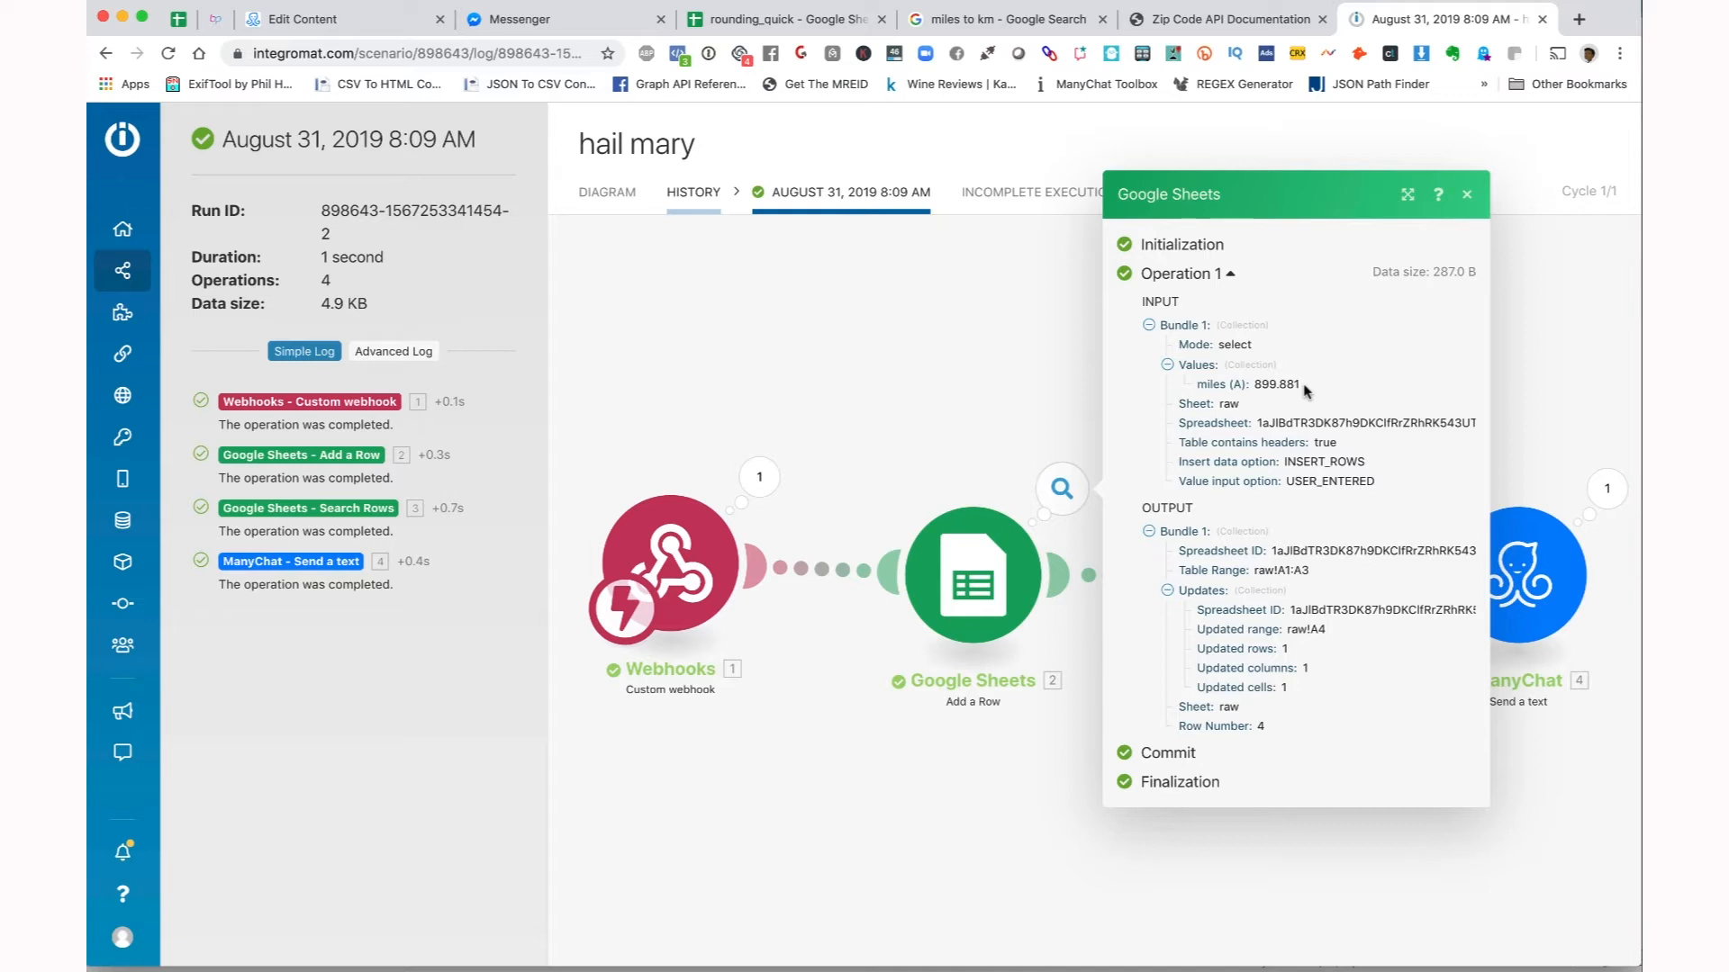
pyautogui.click(948, 322)
pyautogui.moveTo(997, 353); pyautogui.dragTo(744, 375)
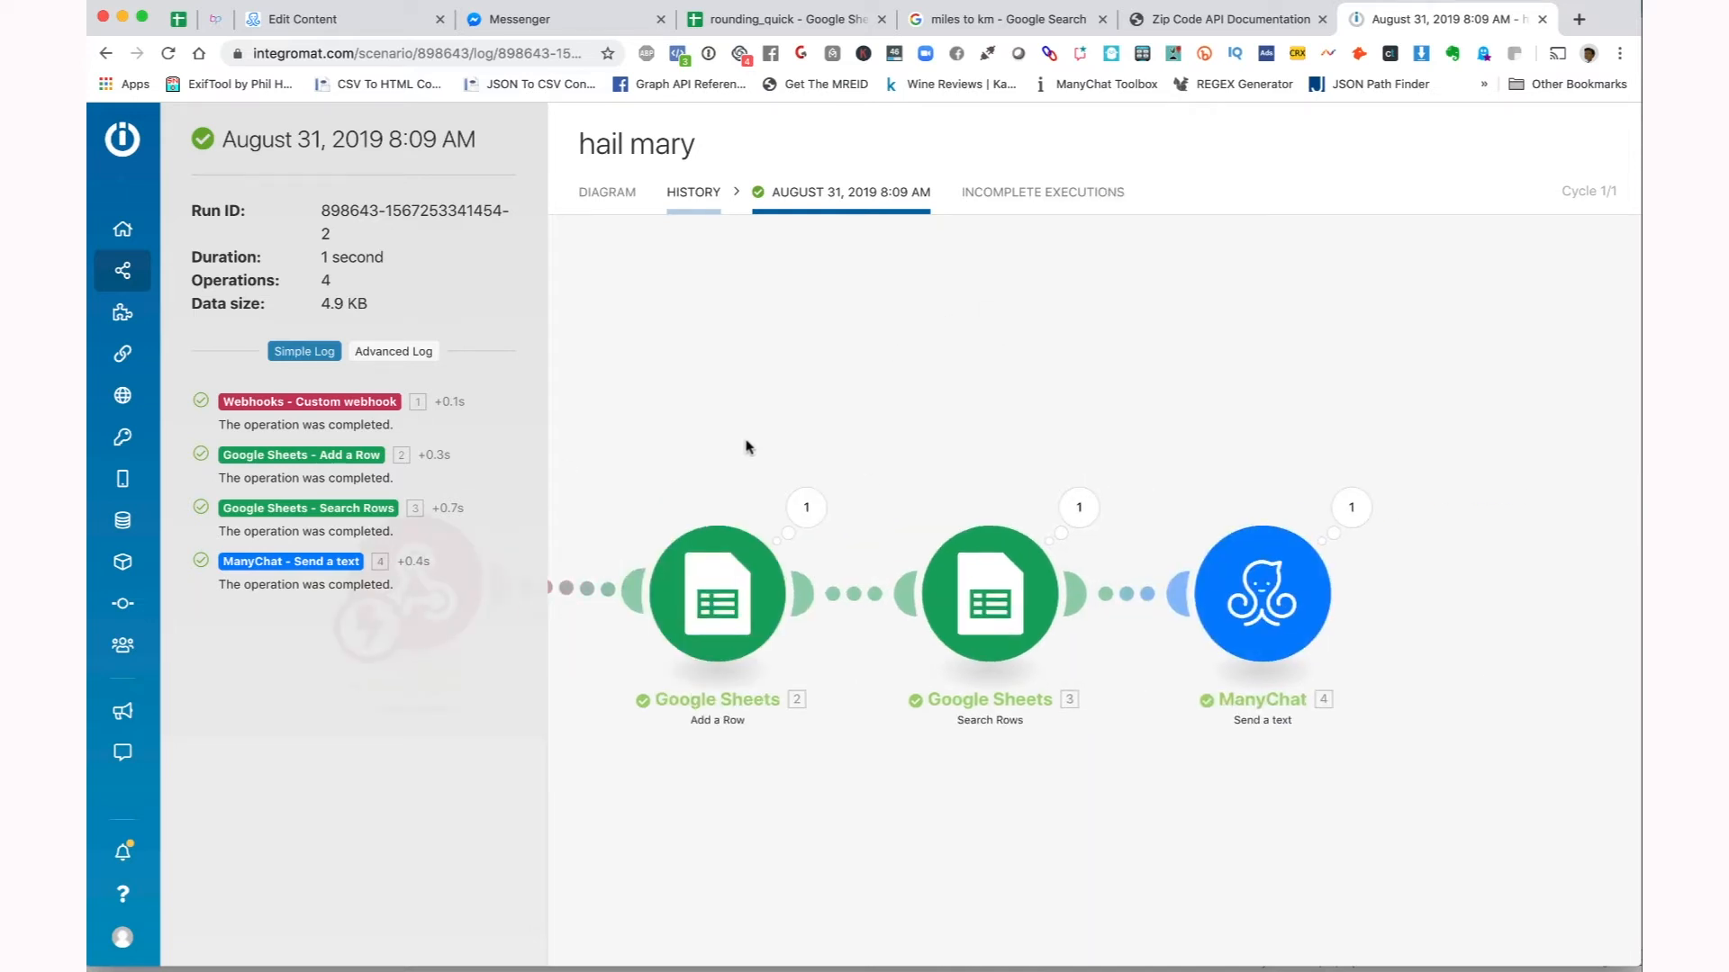
# - Examine the Search Rows module's input filter and its output bundle for this run, and close the results
pyautogui.click(1085, 514)
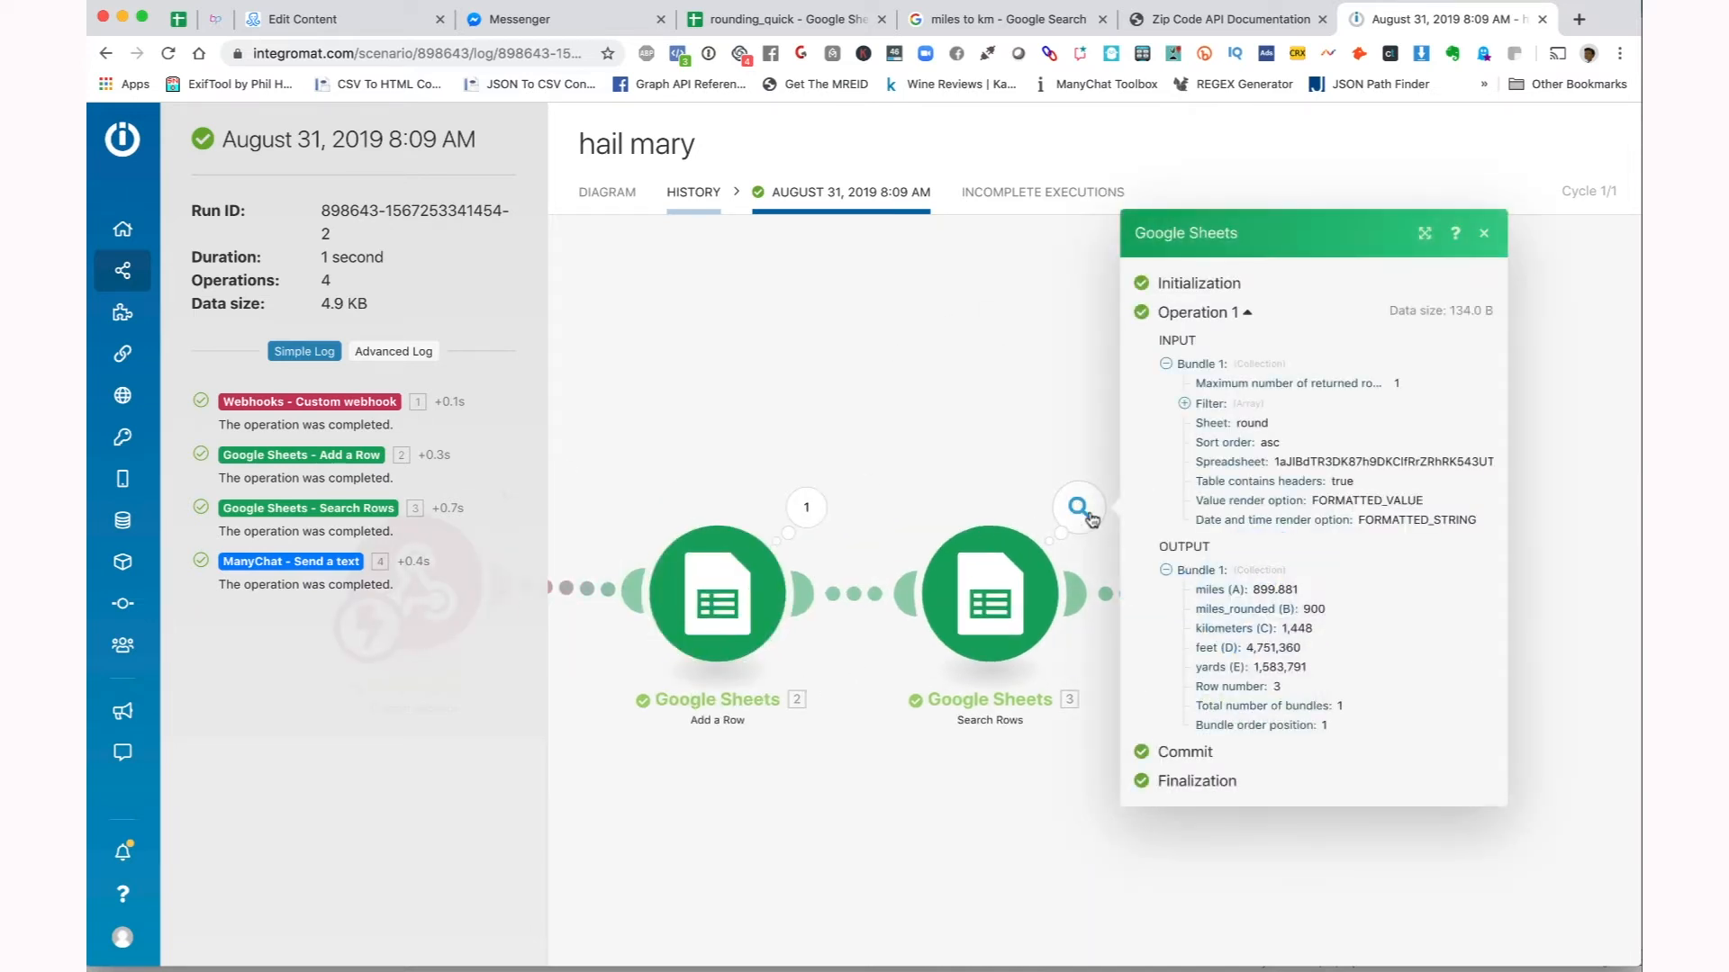
pyautogui.click(1185, 403)
pyautogui.click(1203, 414)
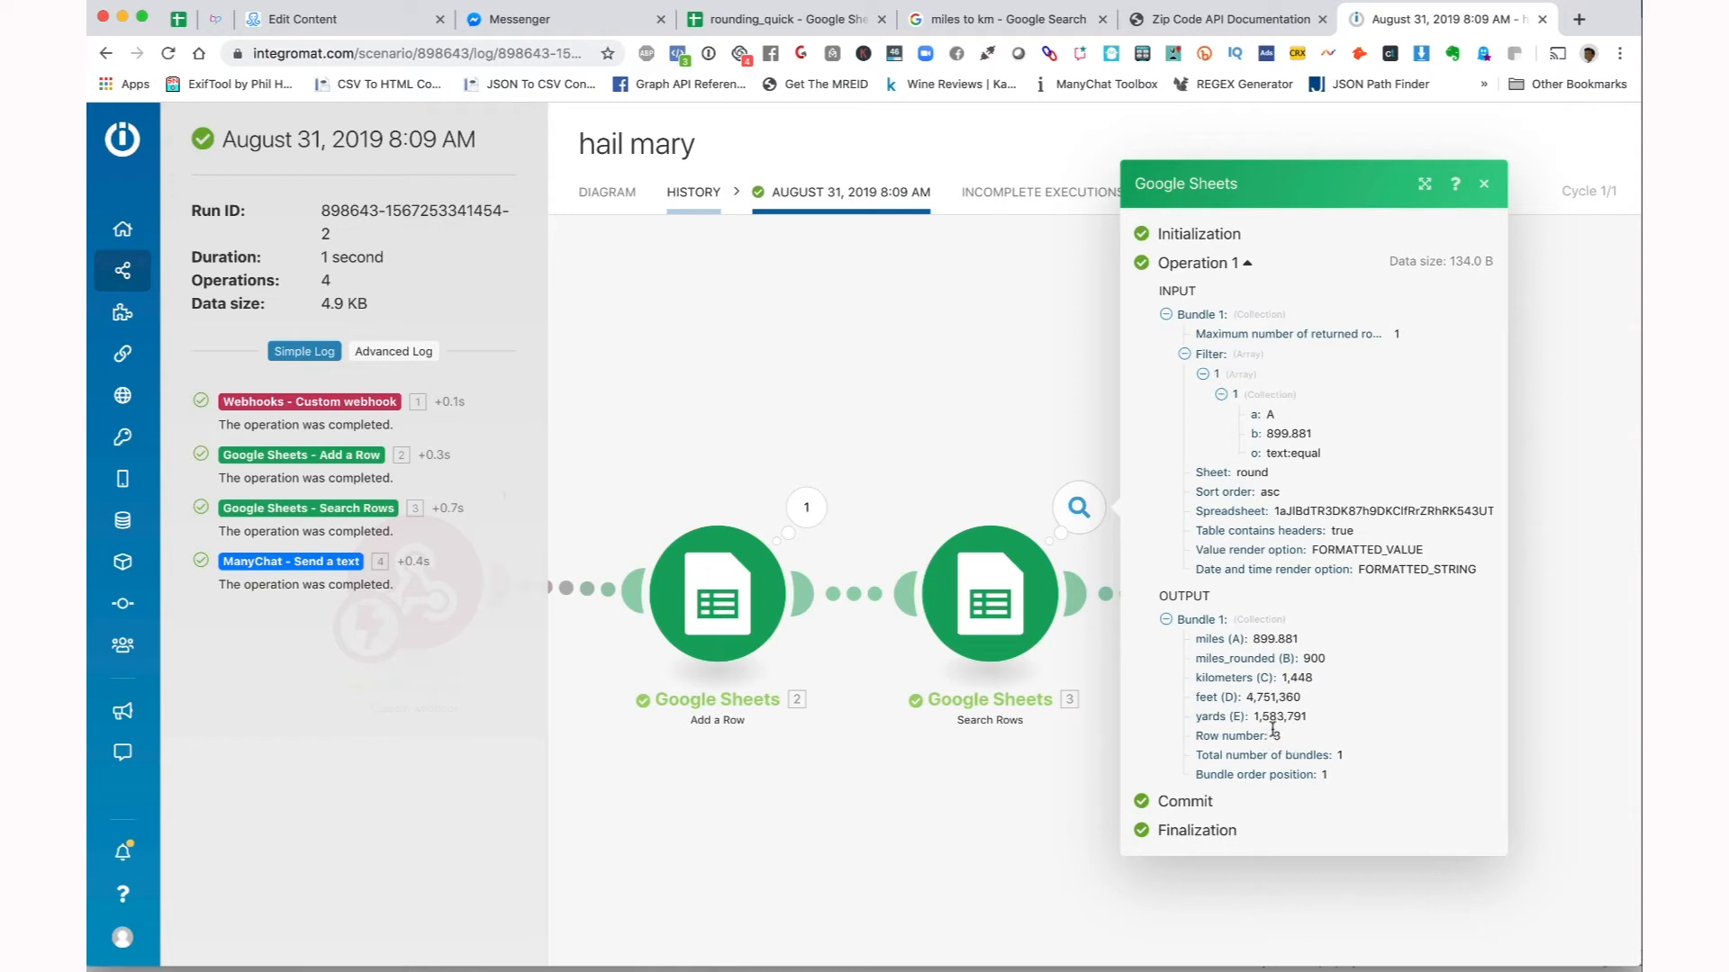
pyautogui.click(1083, 832)
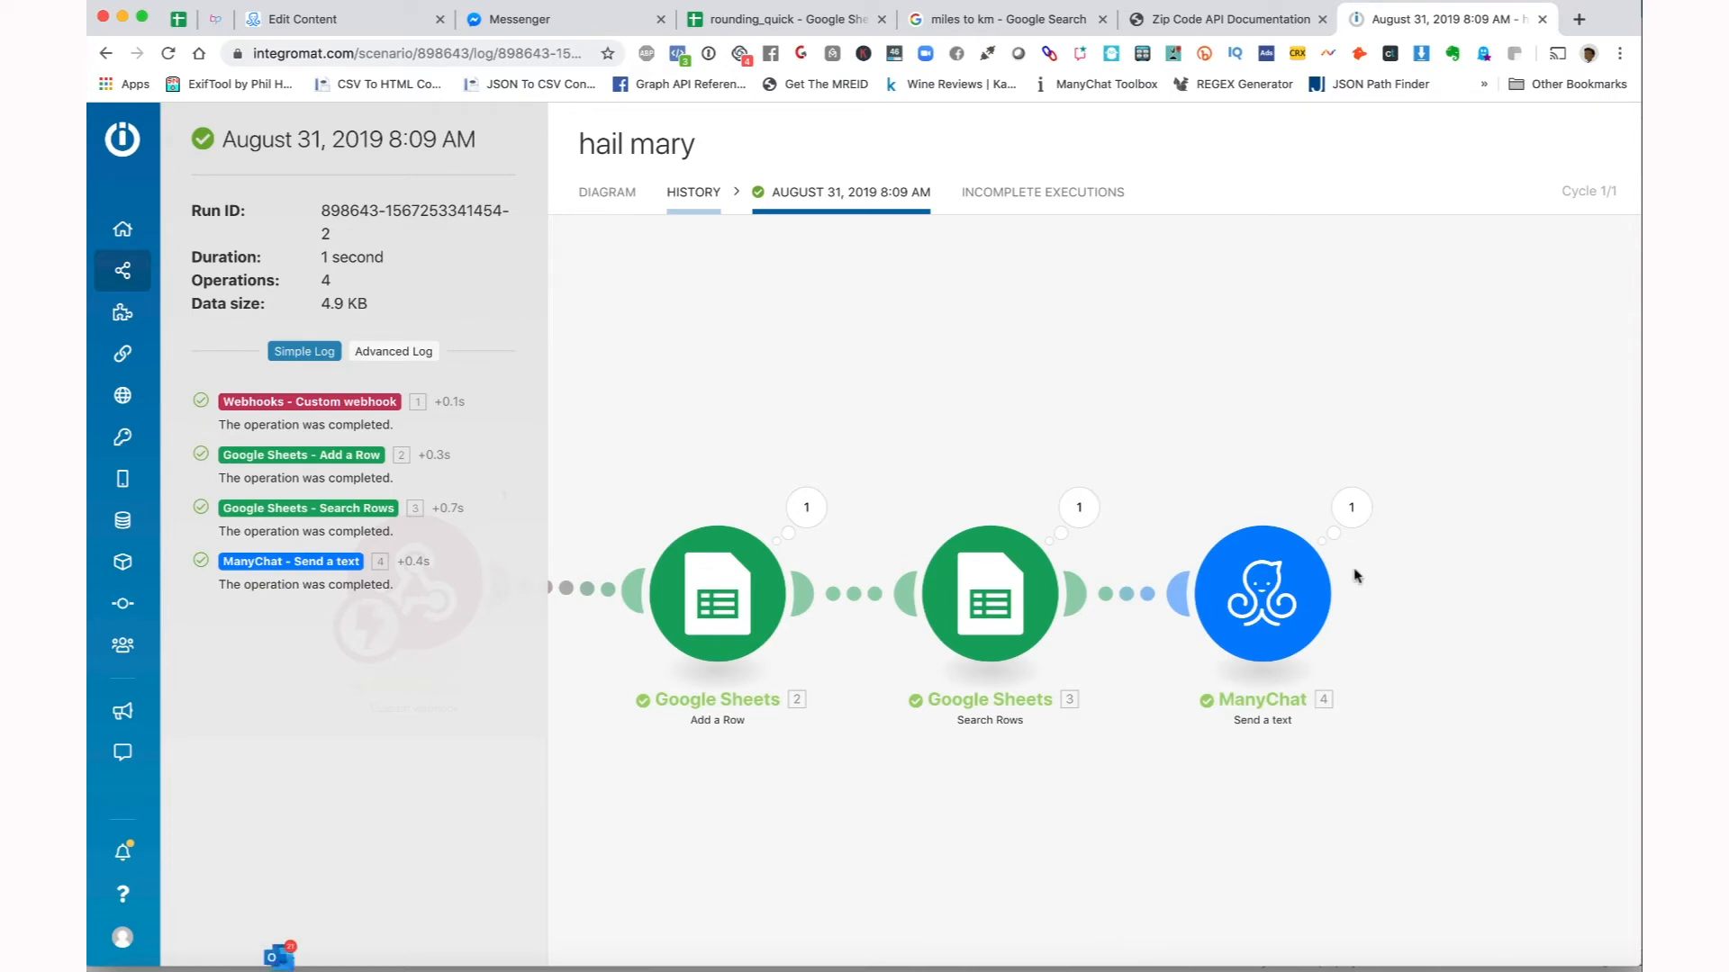
# - Examine the ManyChat Send a text module's run results and the values behind its text mappings, and close the inspector
pyautogui.click(1355, 513)
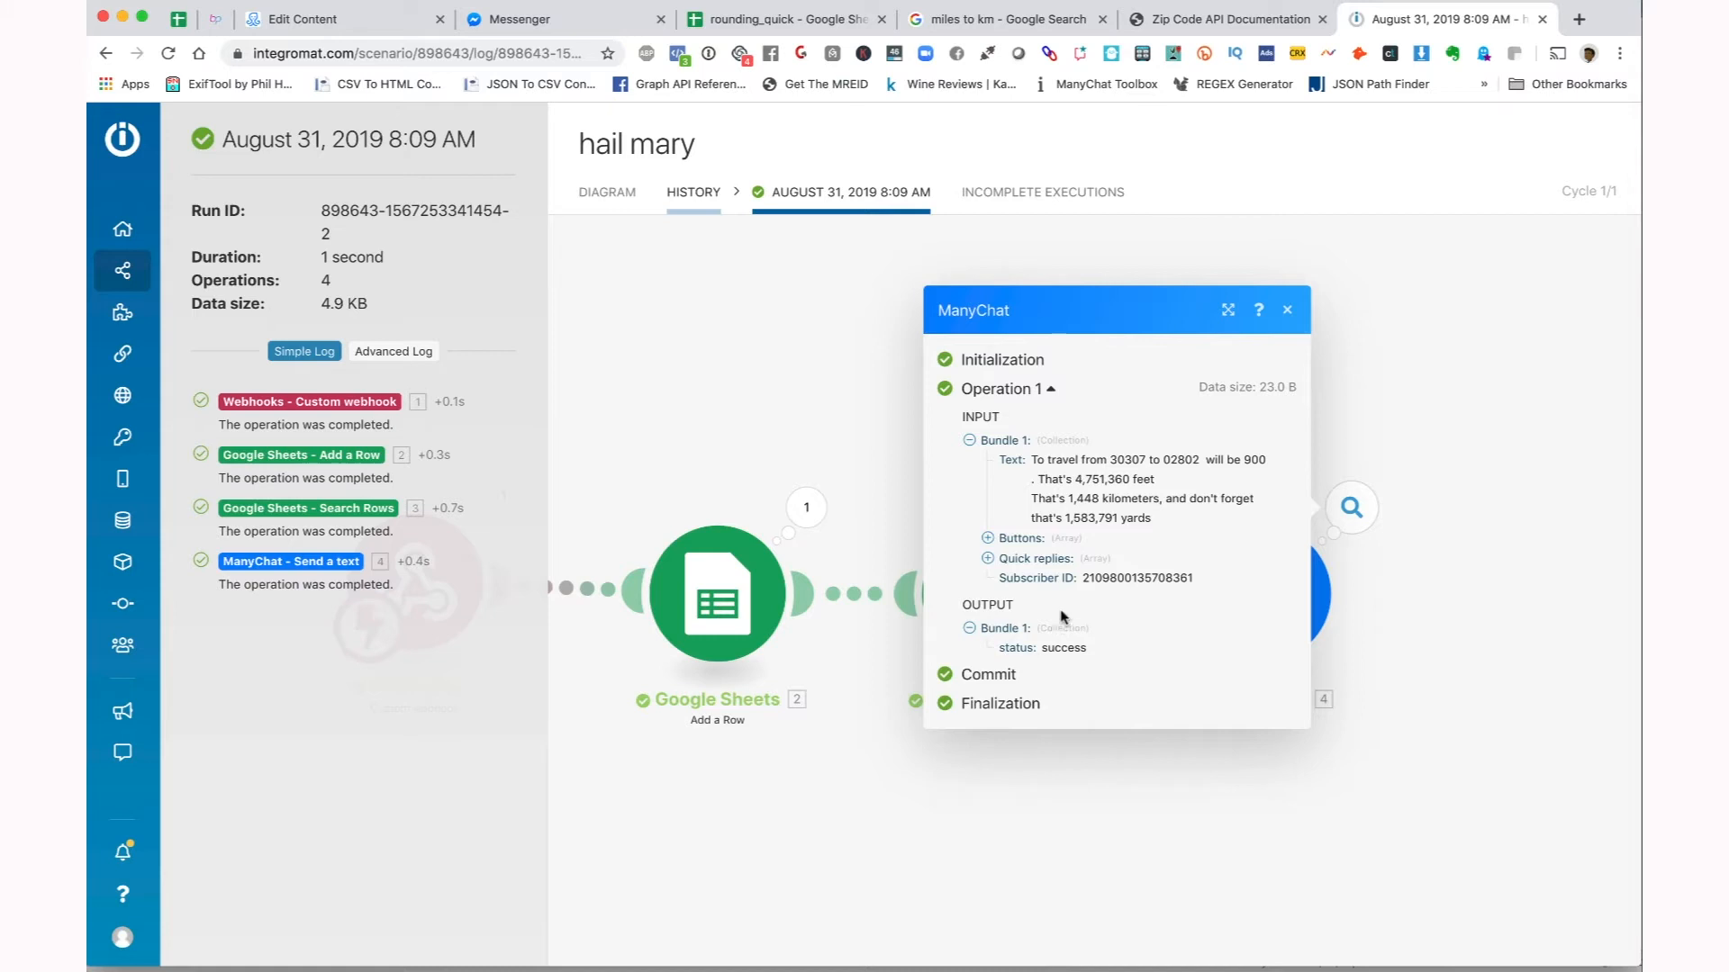
pyautogui.click(1353, 590)
pyautogui.click(1260, 615)
pyautogui.moveTo(1084, 514)
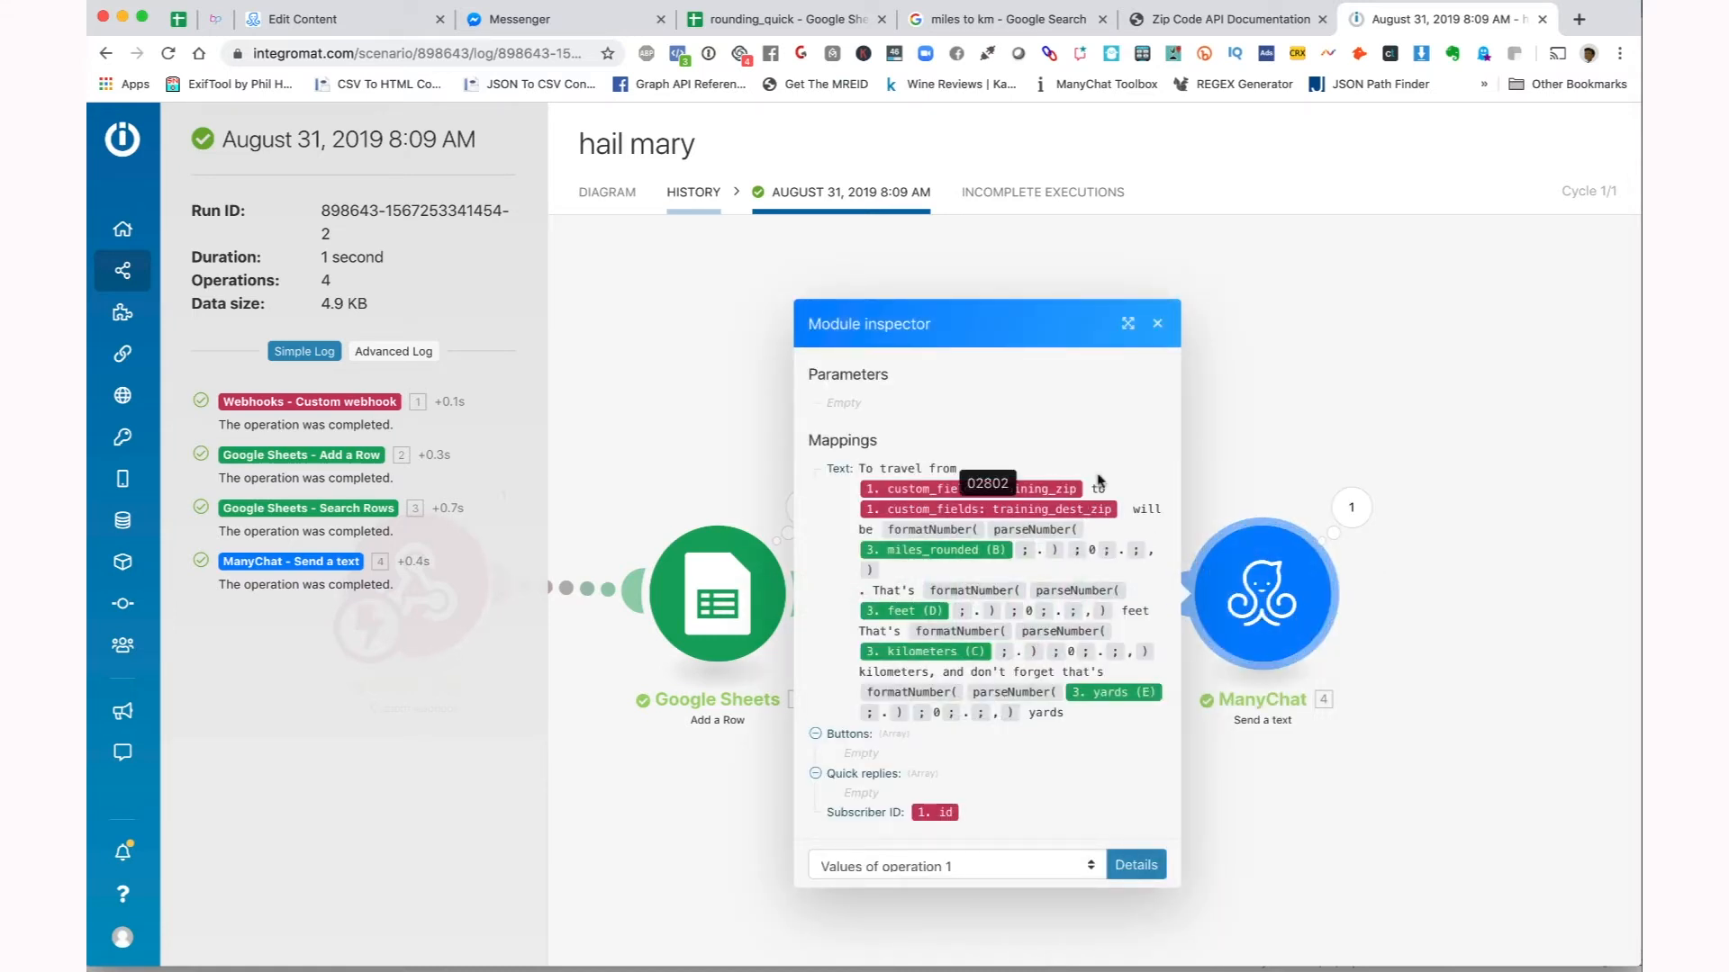
pyautogui.click(1392, 366)
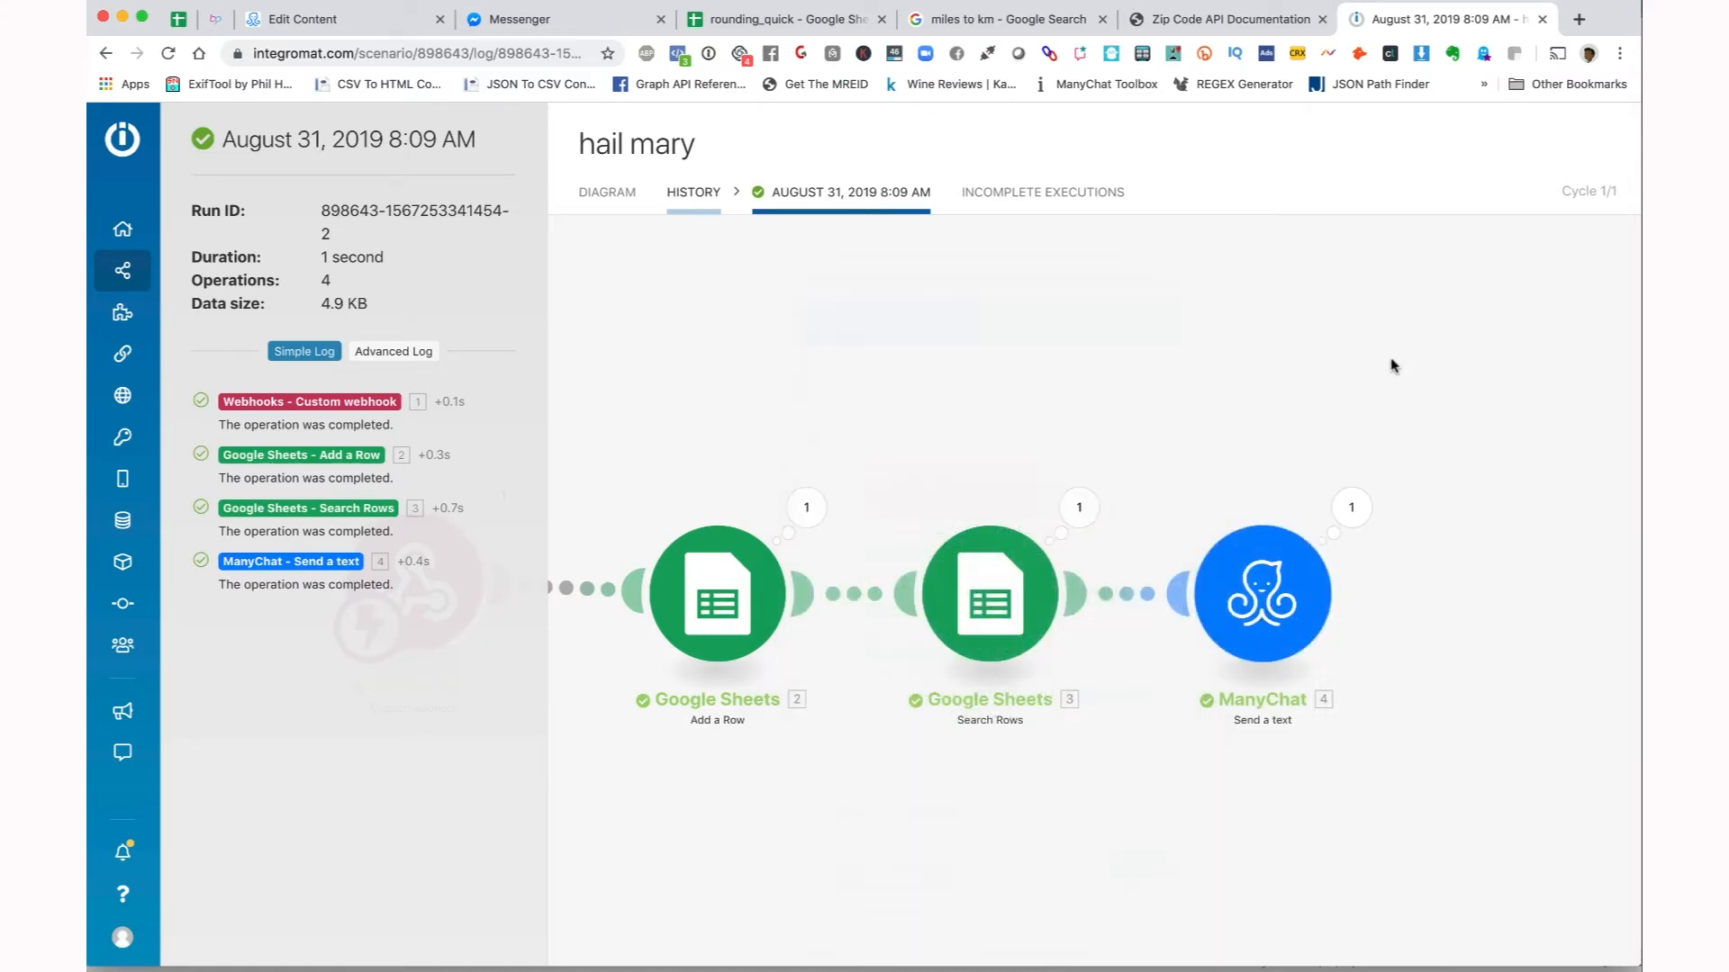
# - Return to the hail mary diagram, review the ManyChat module's message text and formatting functions, and leave its settings without changes
pyautogui.click(594, 199)
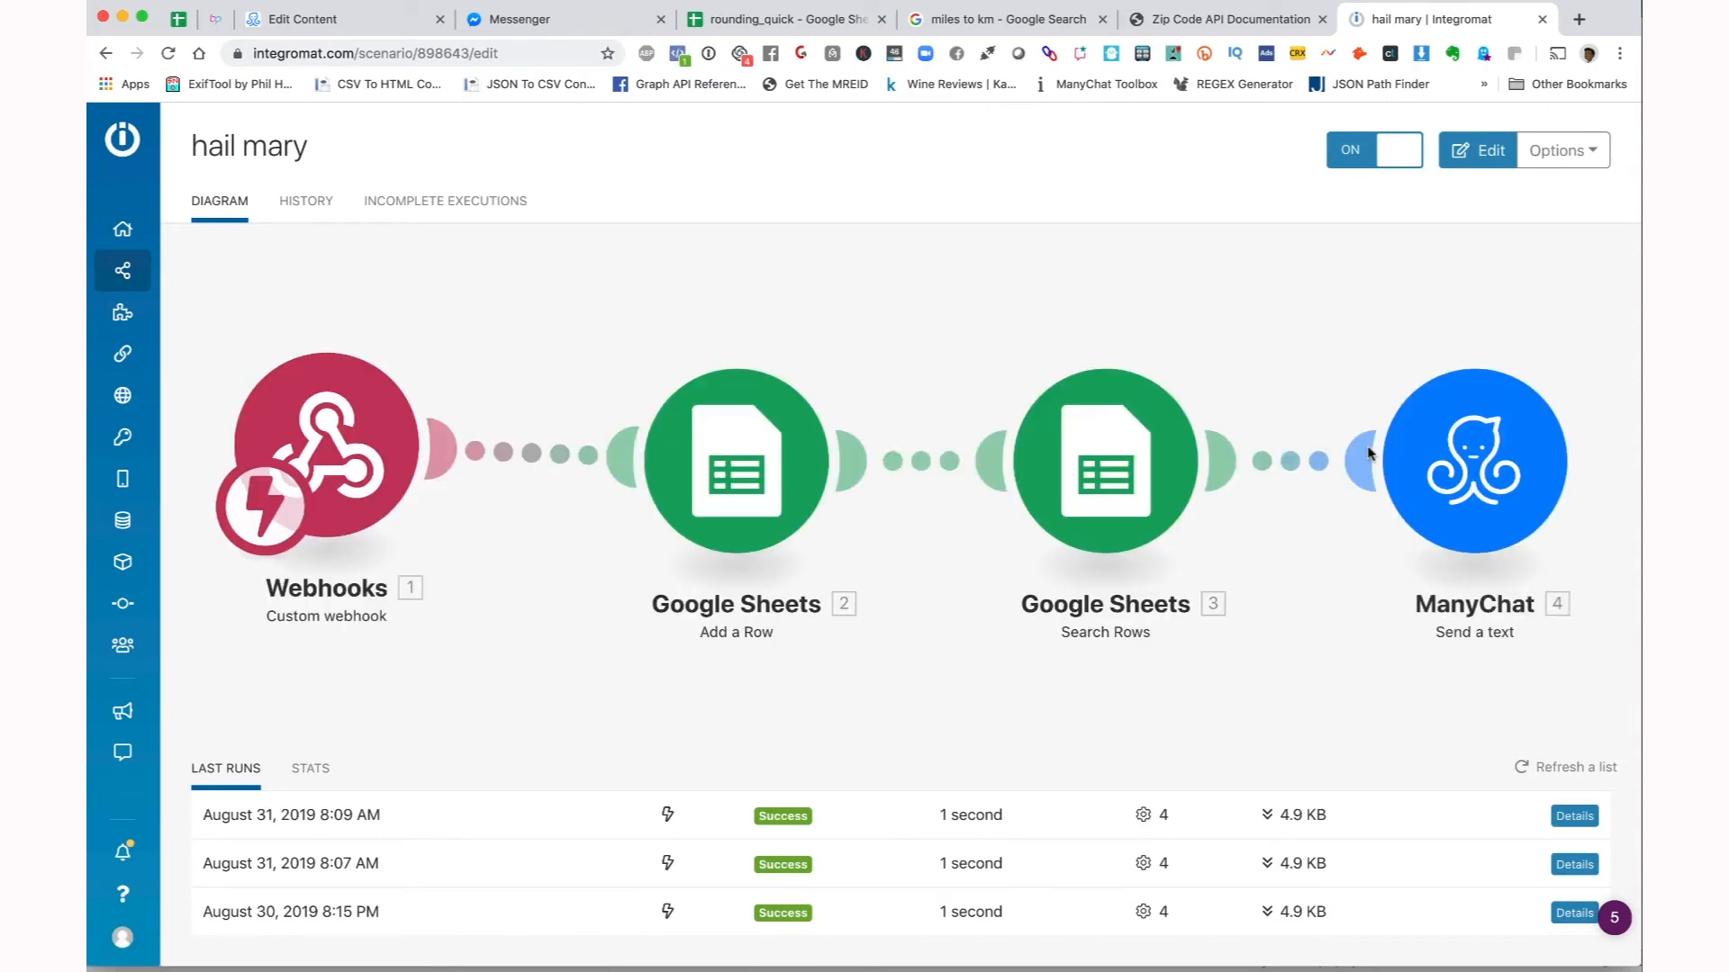
pyautogui.click(1472, 464)
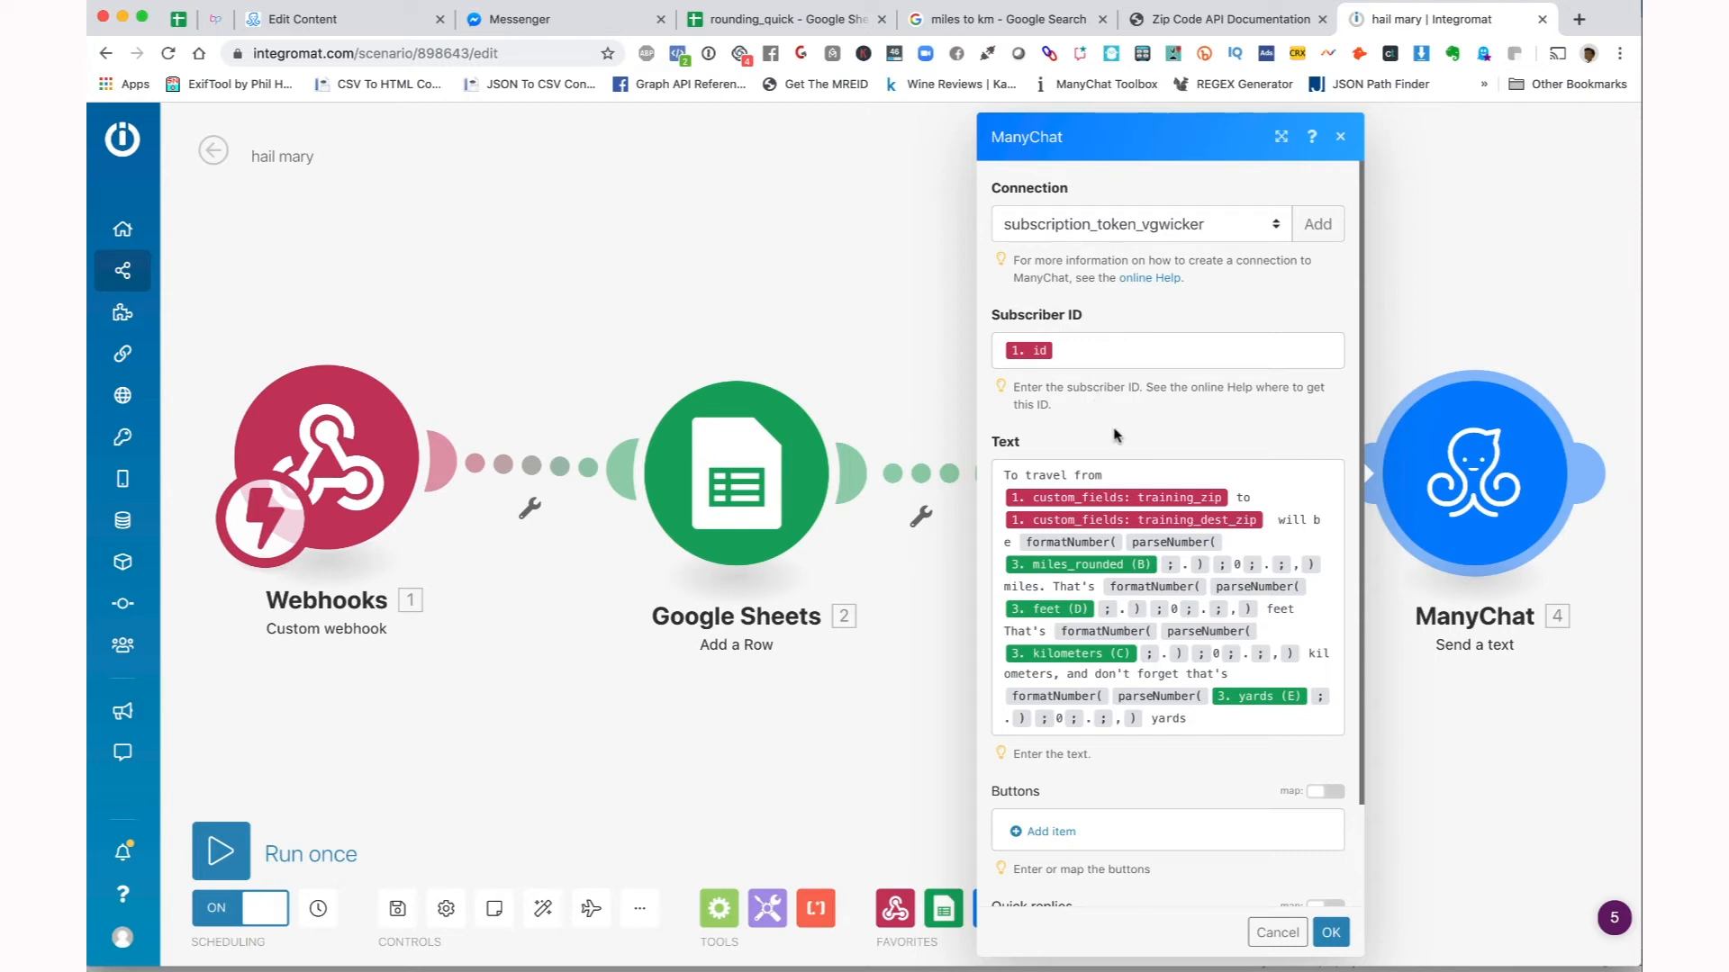
pyautogui.scroll(-2, 1114, 436)
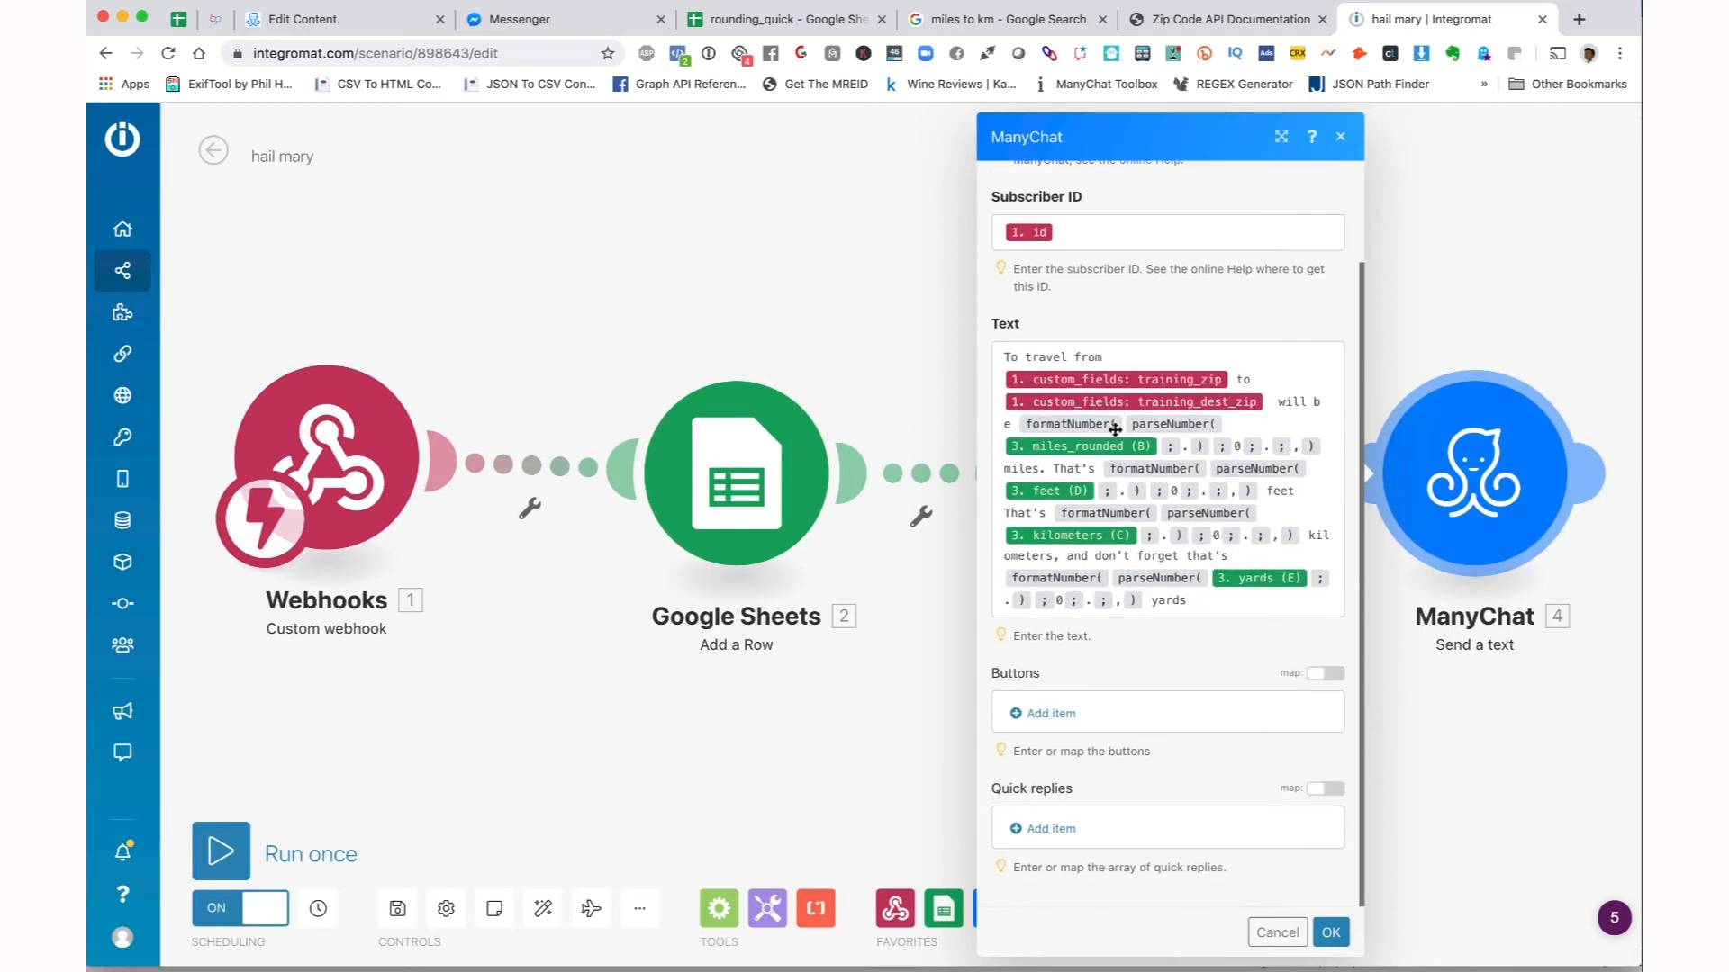
pyautogui.scroll(2, 1115, 430)
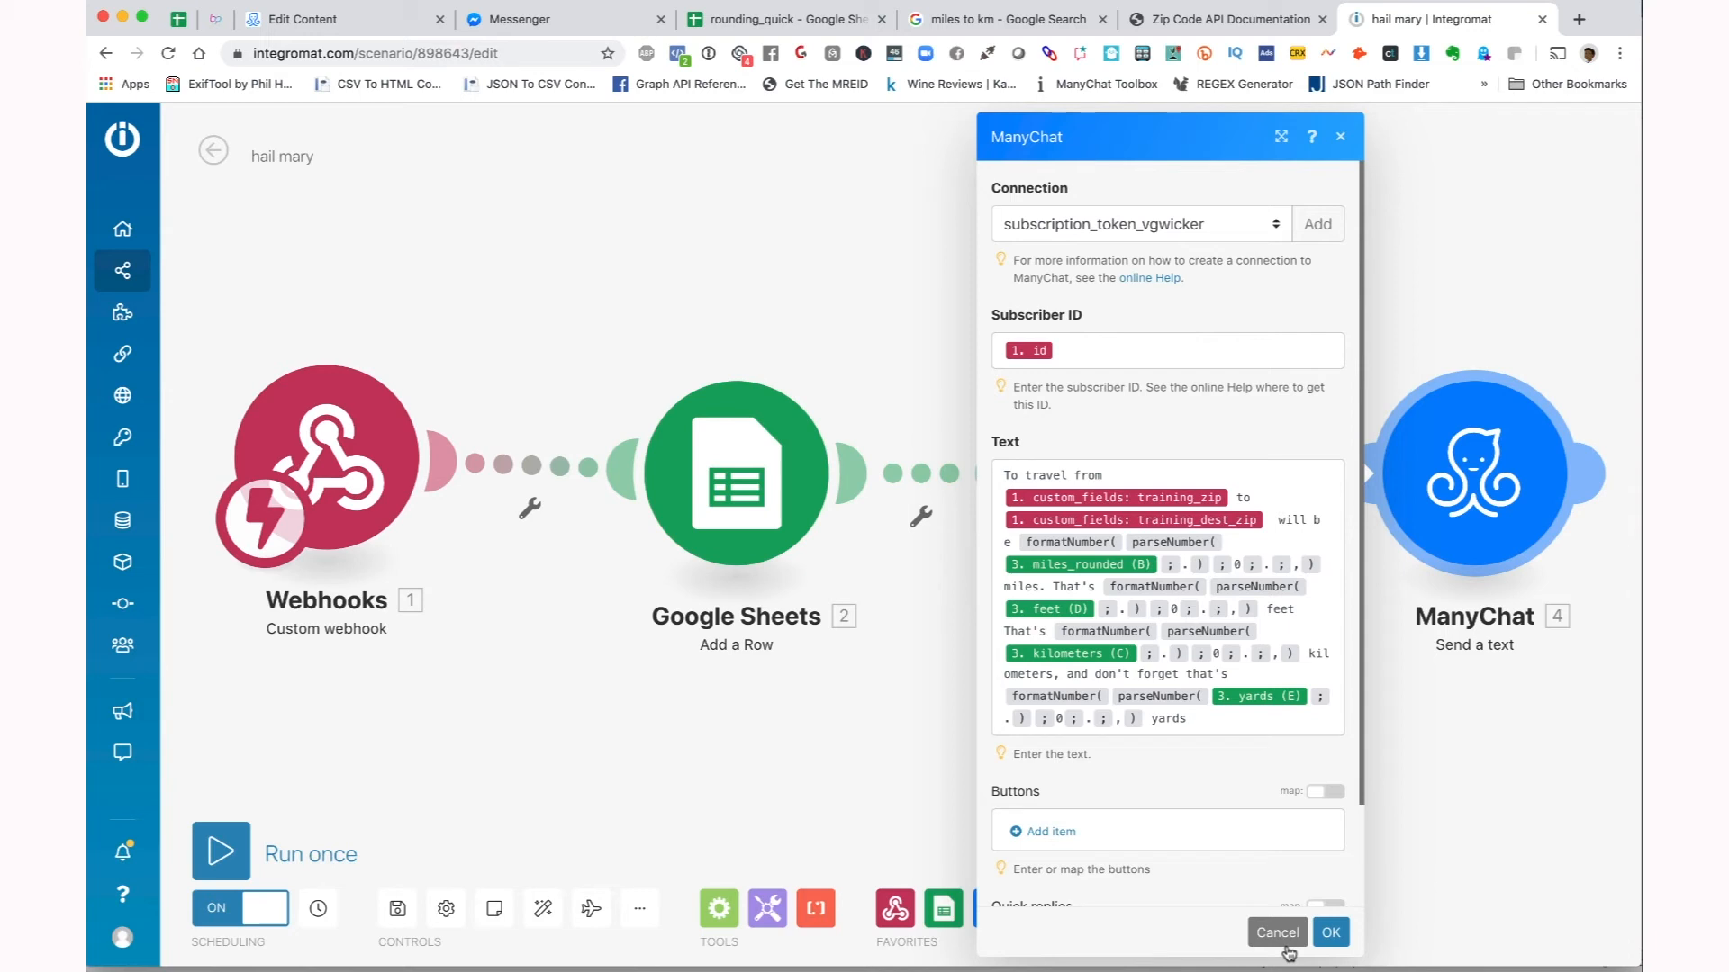
pyautogui.click(1278, 934)
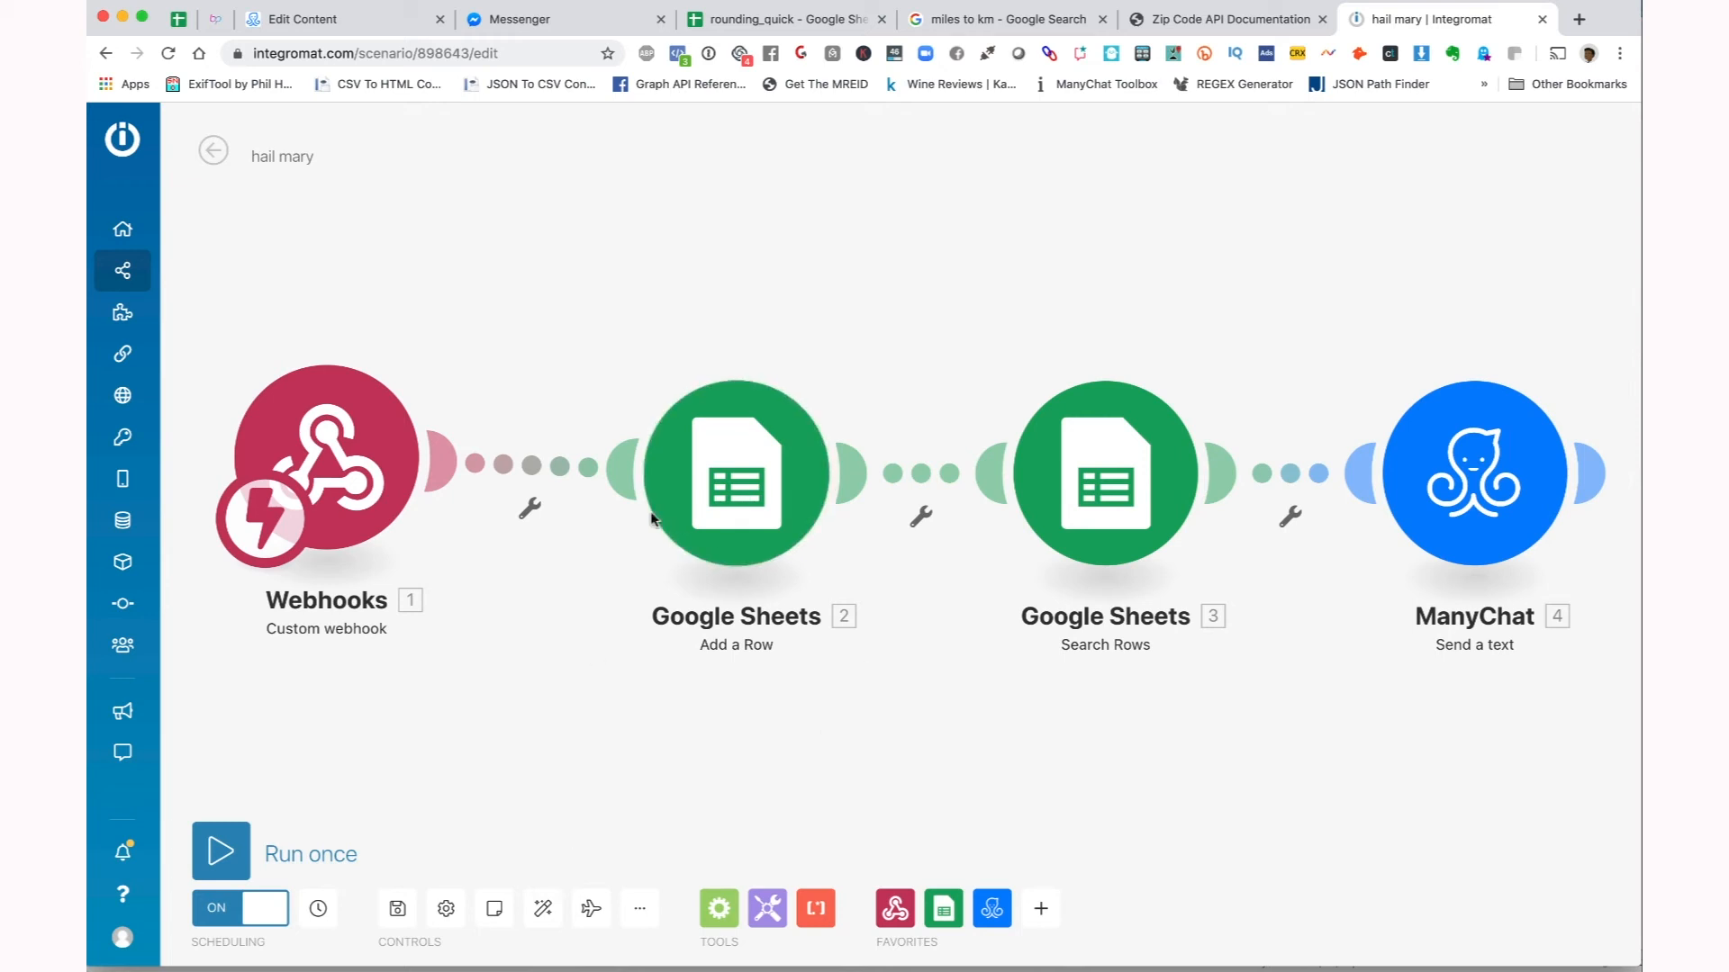
# - Export the hail mary scenario's blueprint as a JSON file named rounding_2 in the pad folder
pyautogui.click(637, 909)
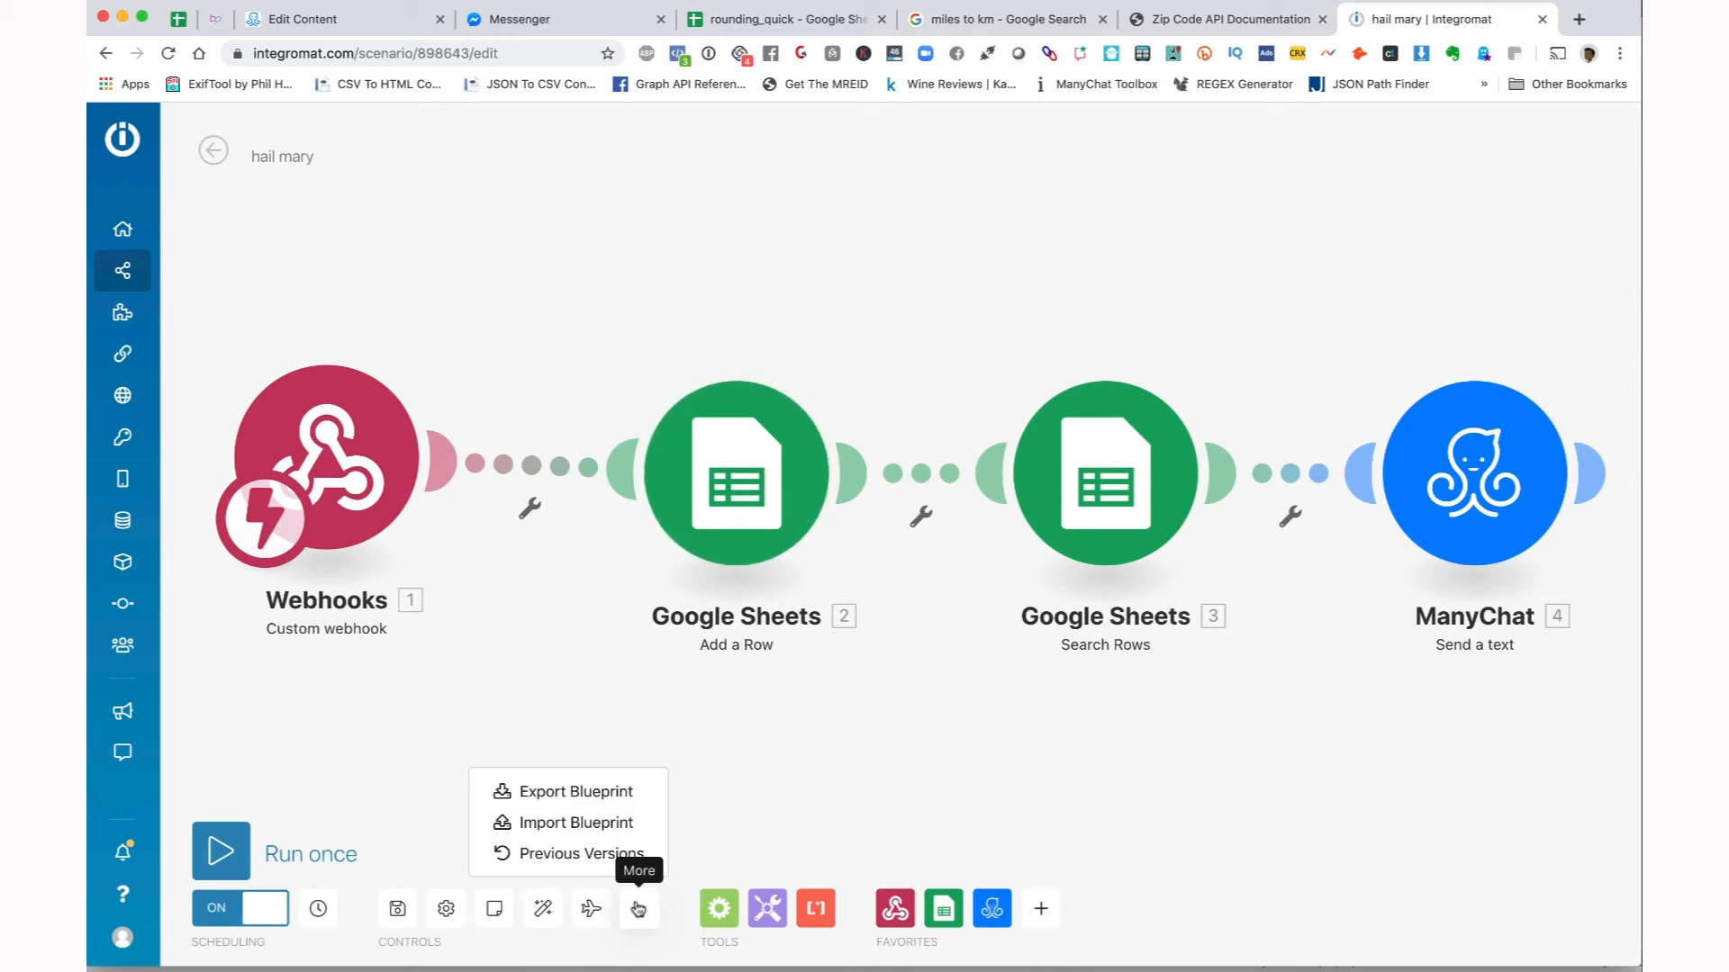
pyautogui.click(615, 792)
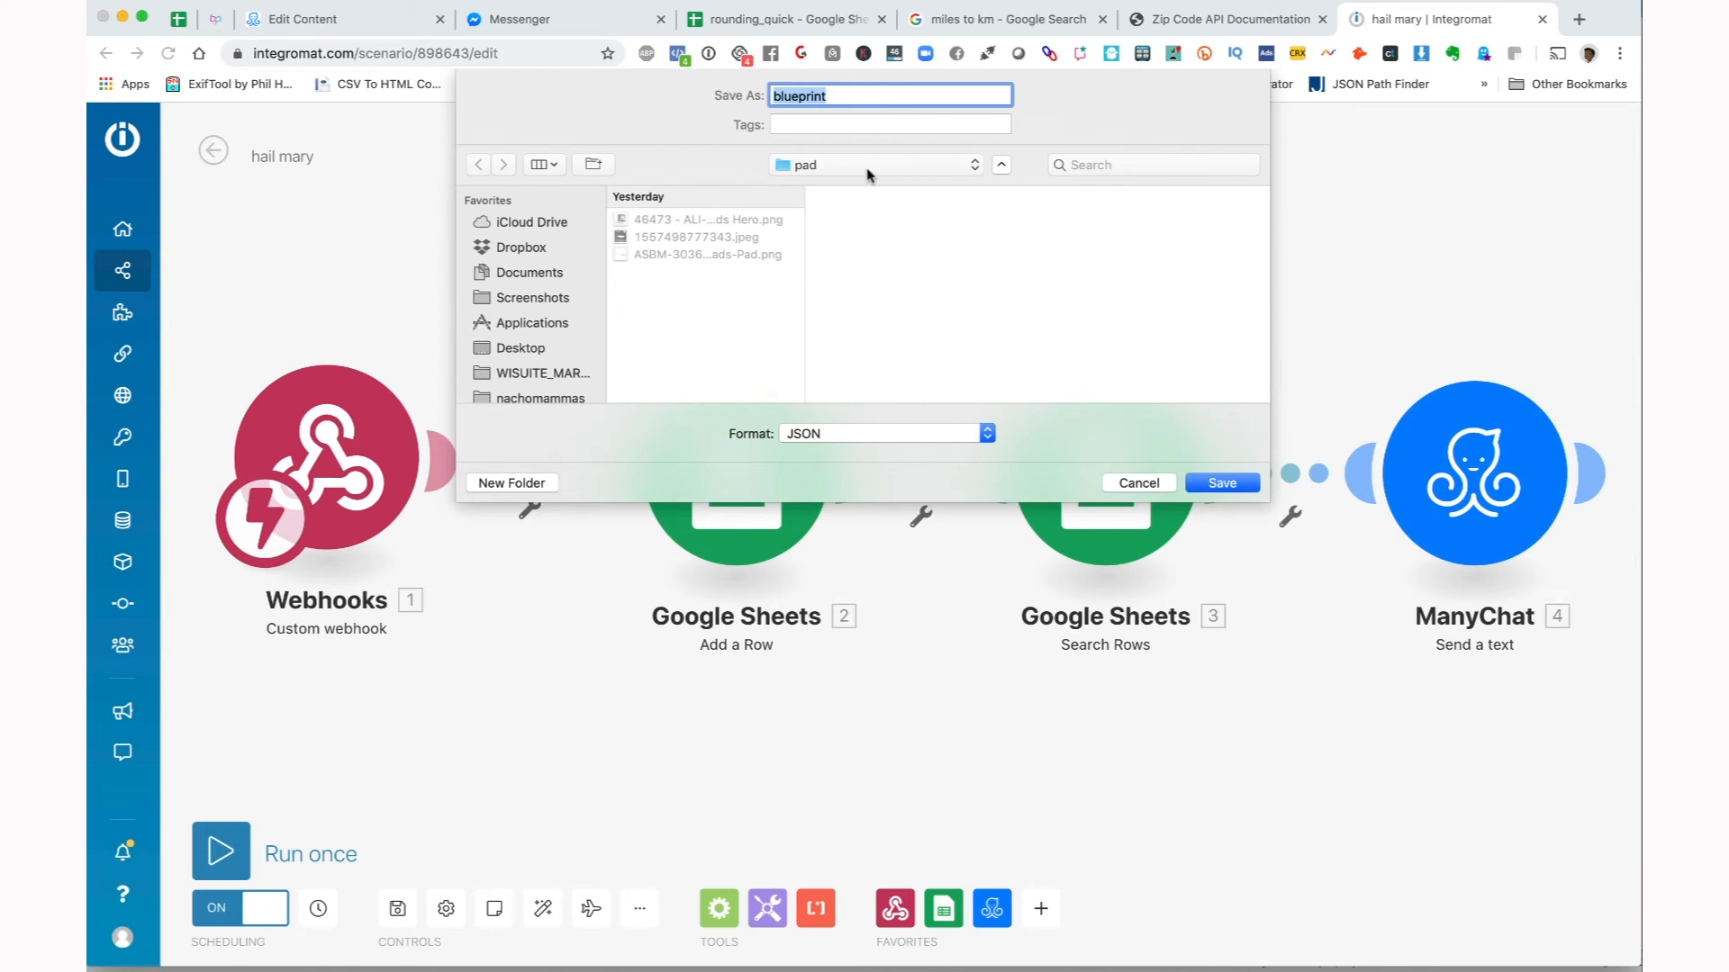
pyautogui.write('rounding_2')
pyautogui.click(1221, 484)
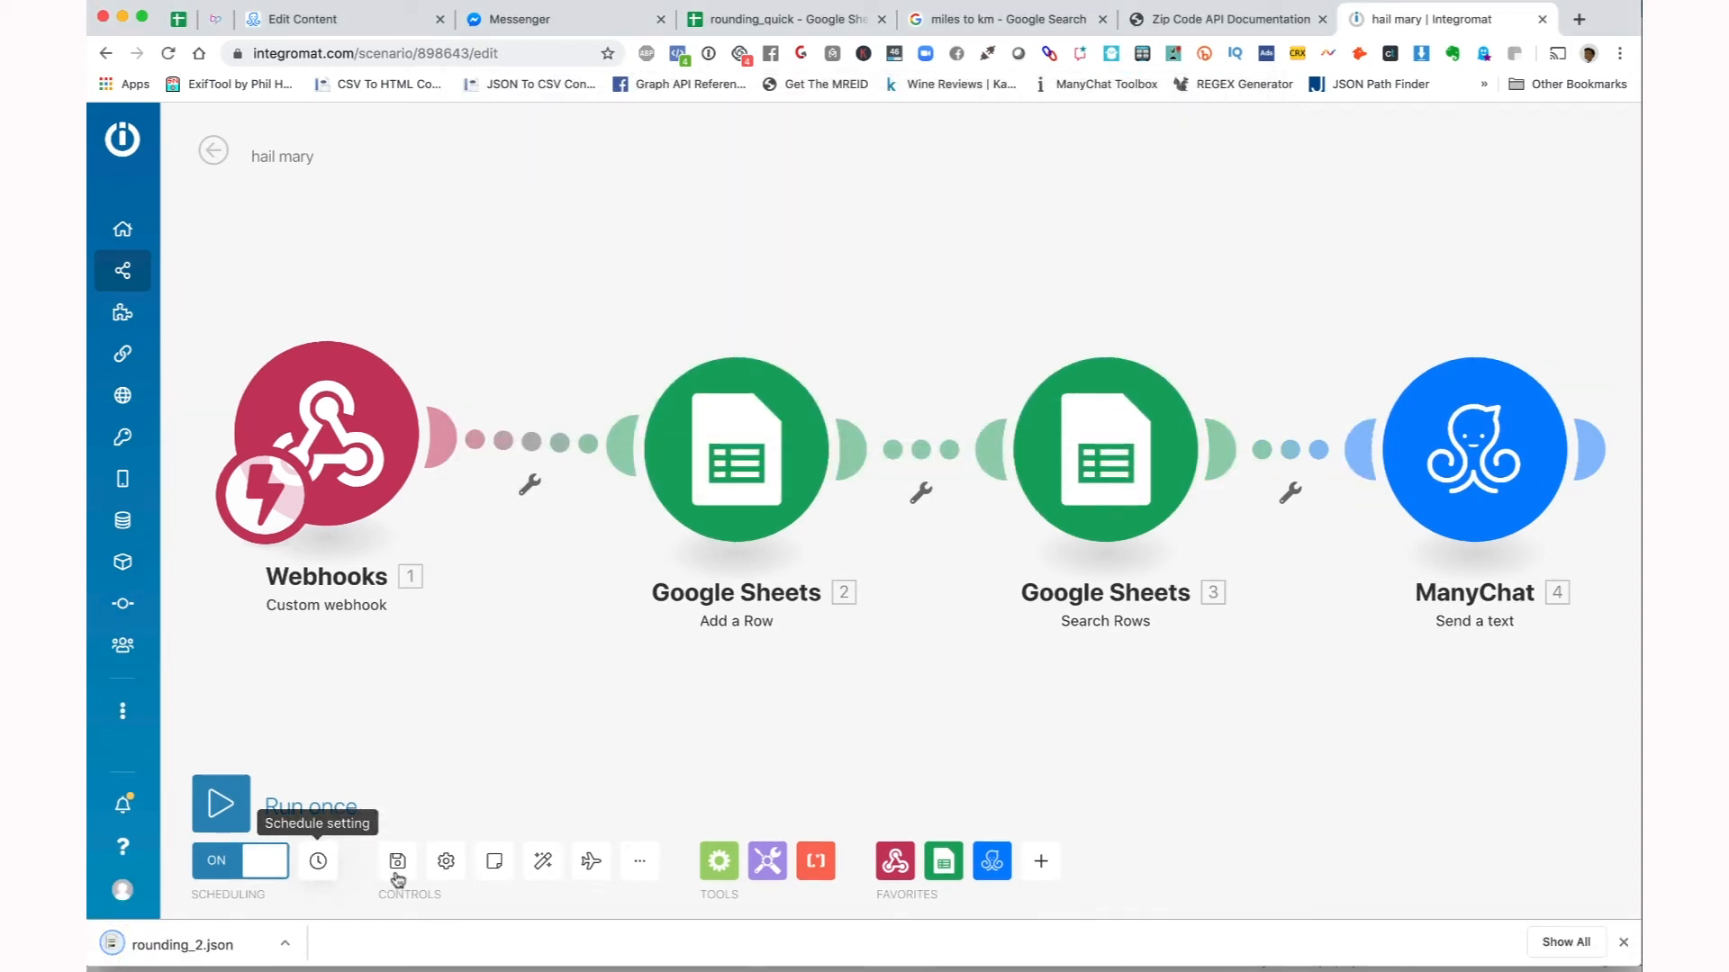
# - Save the hail mary scenario, return to the scenarios list and create a blank scenario, skipping the service selection
pyautogui.click(214, 151)
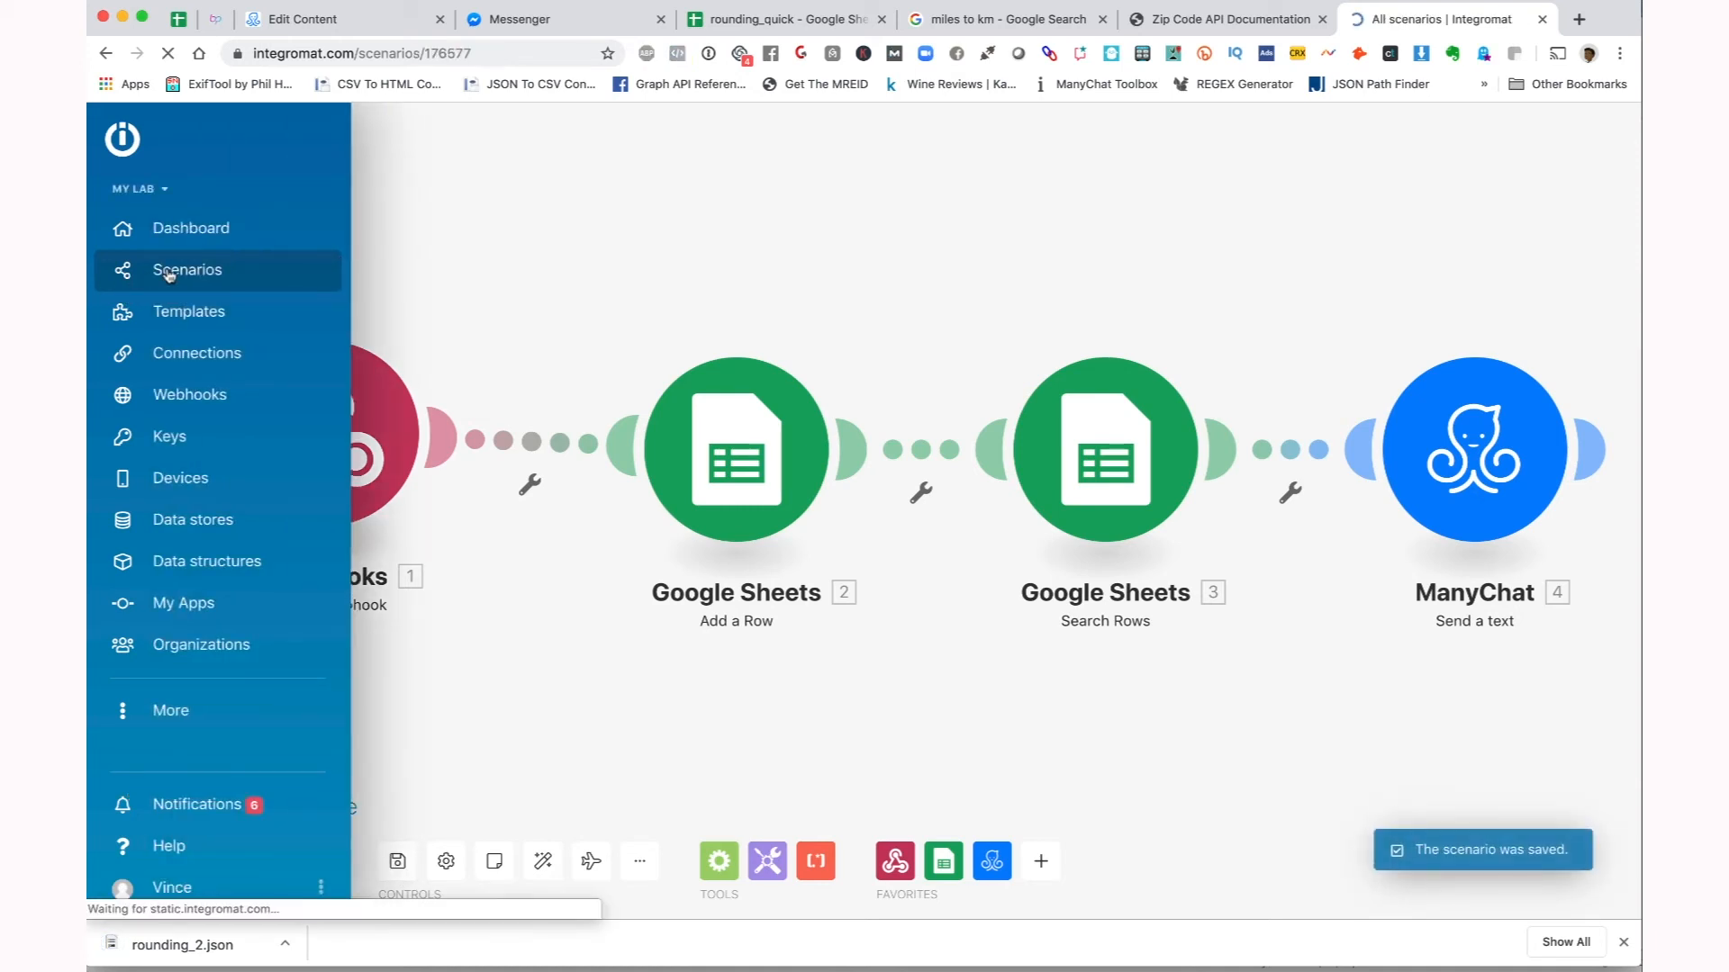
pyautogui.click(1447, 144)
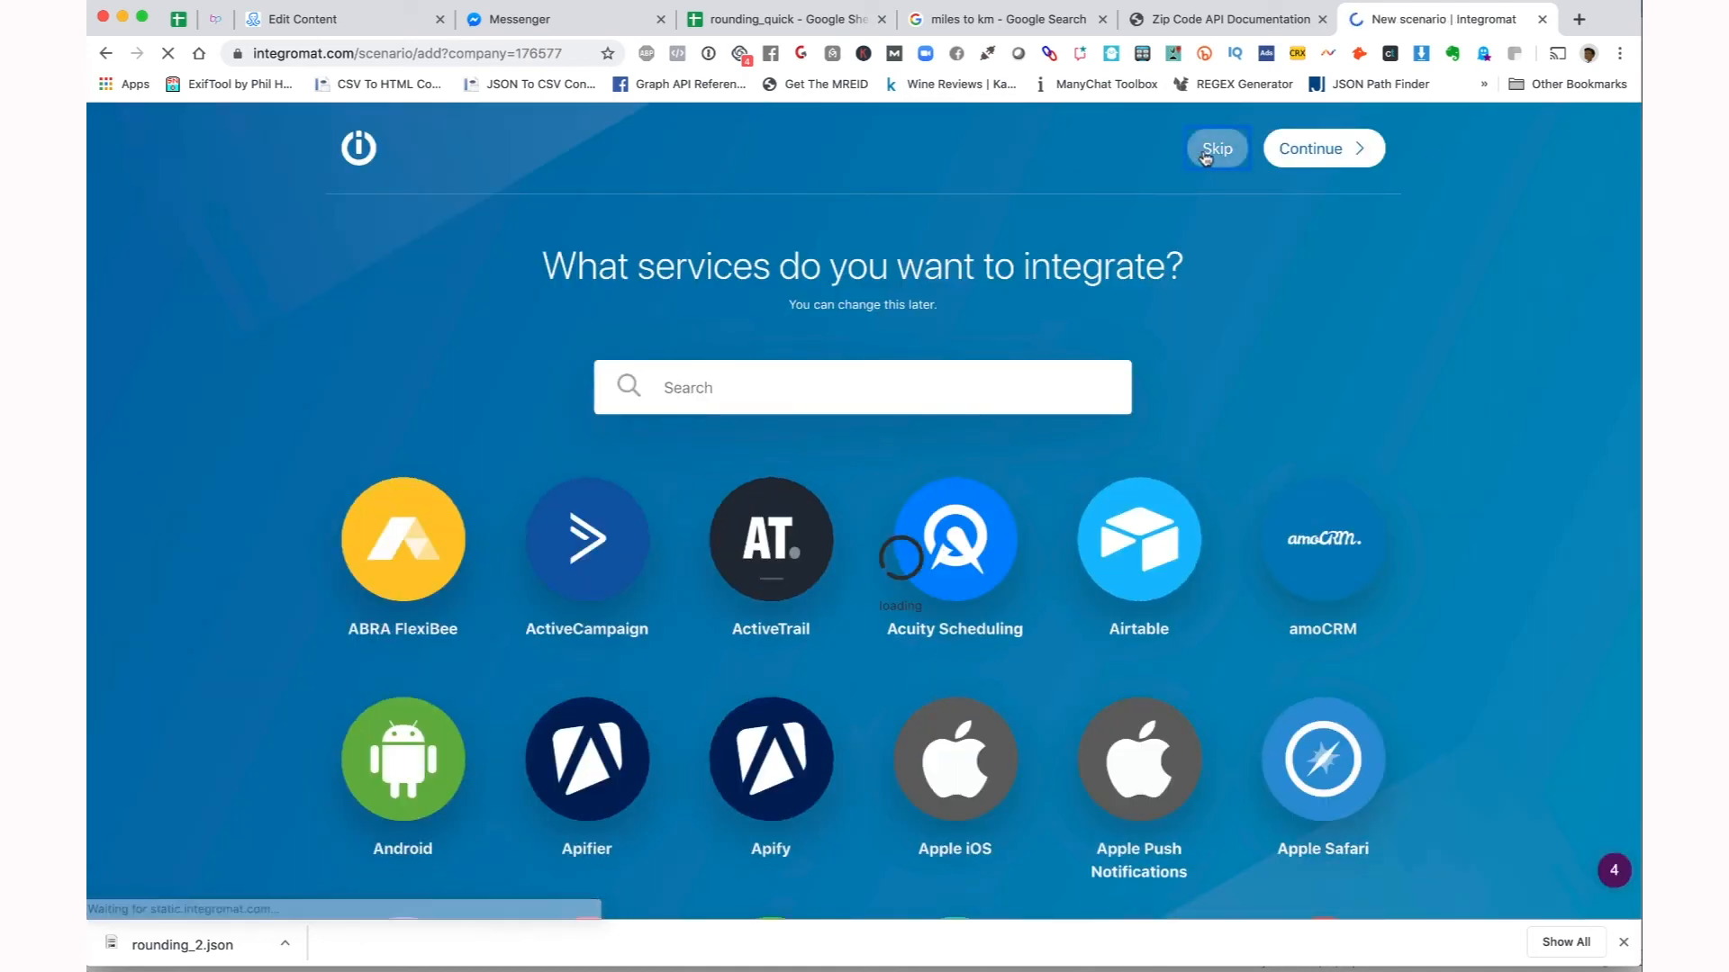
pyautogui.click(1221, 153)
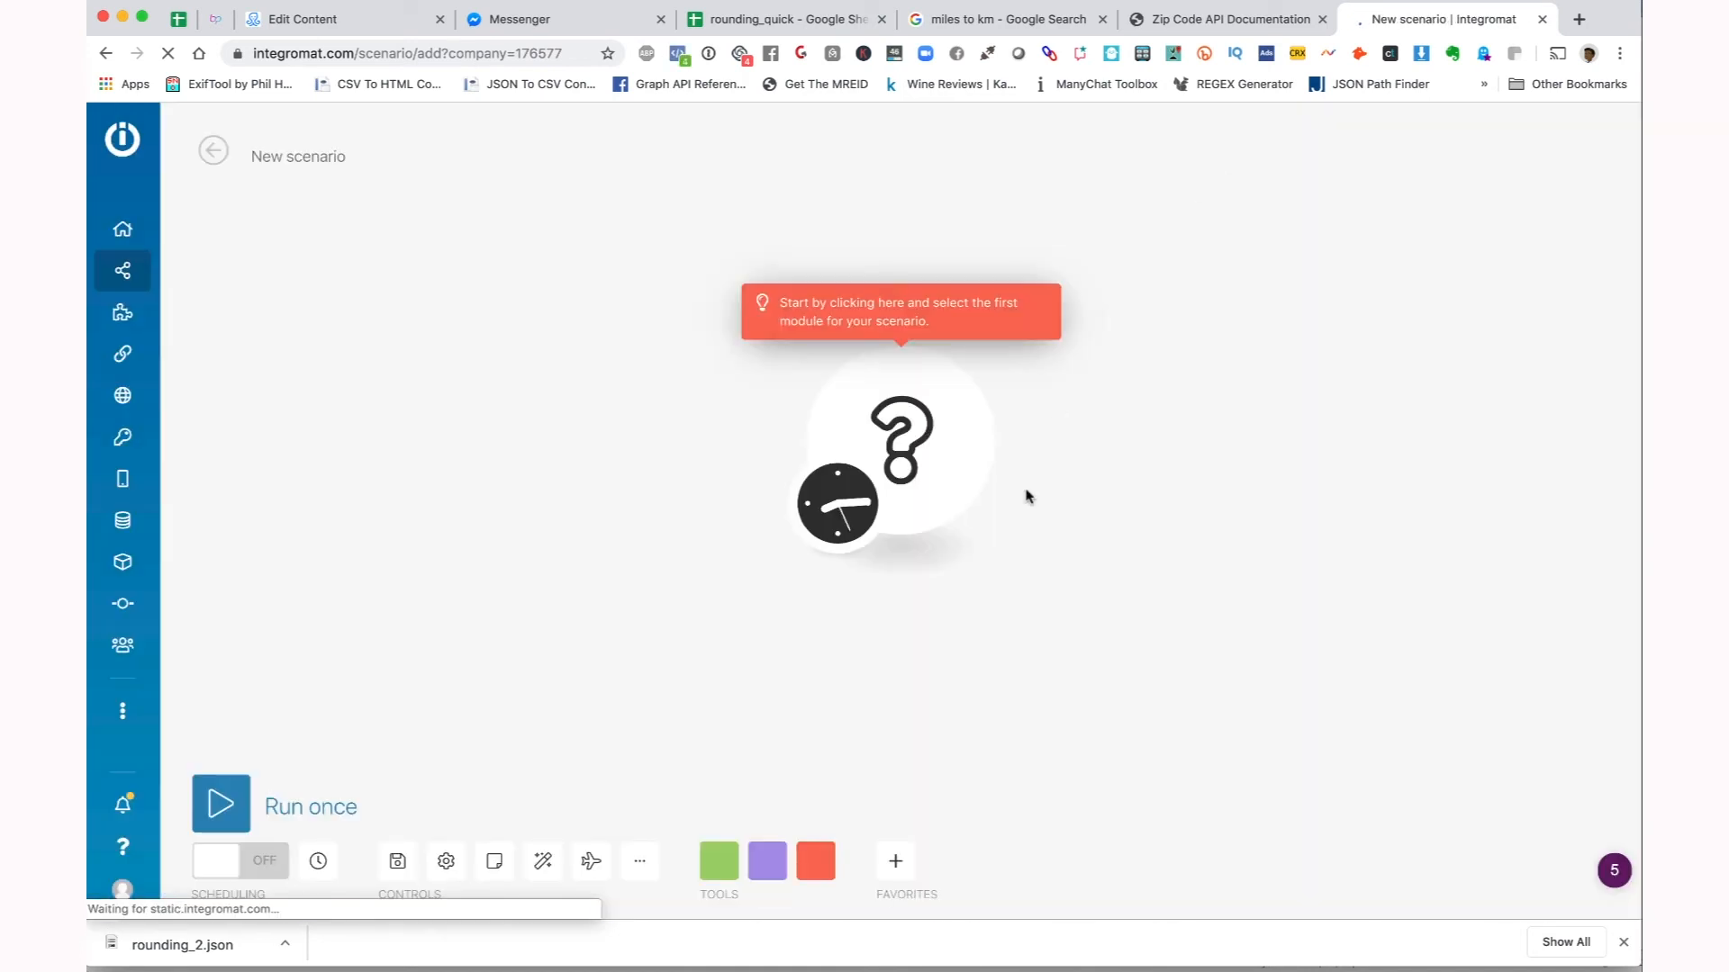
# - Import the rounding_2.json blueprint into the new scenario
pyautogui.click(640, 864)
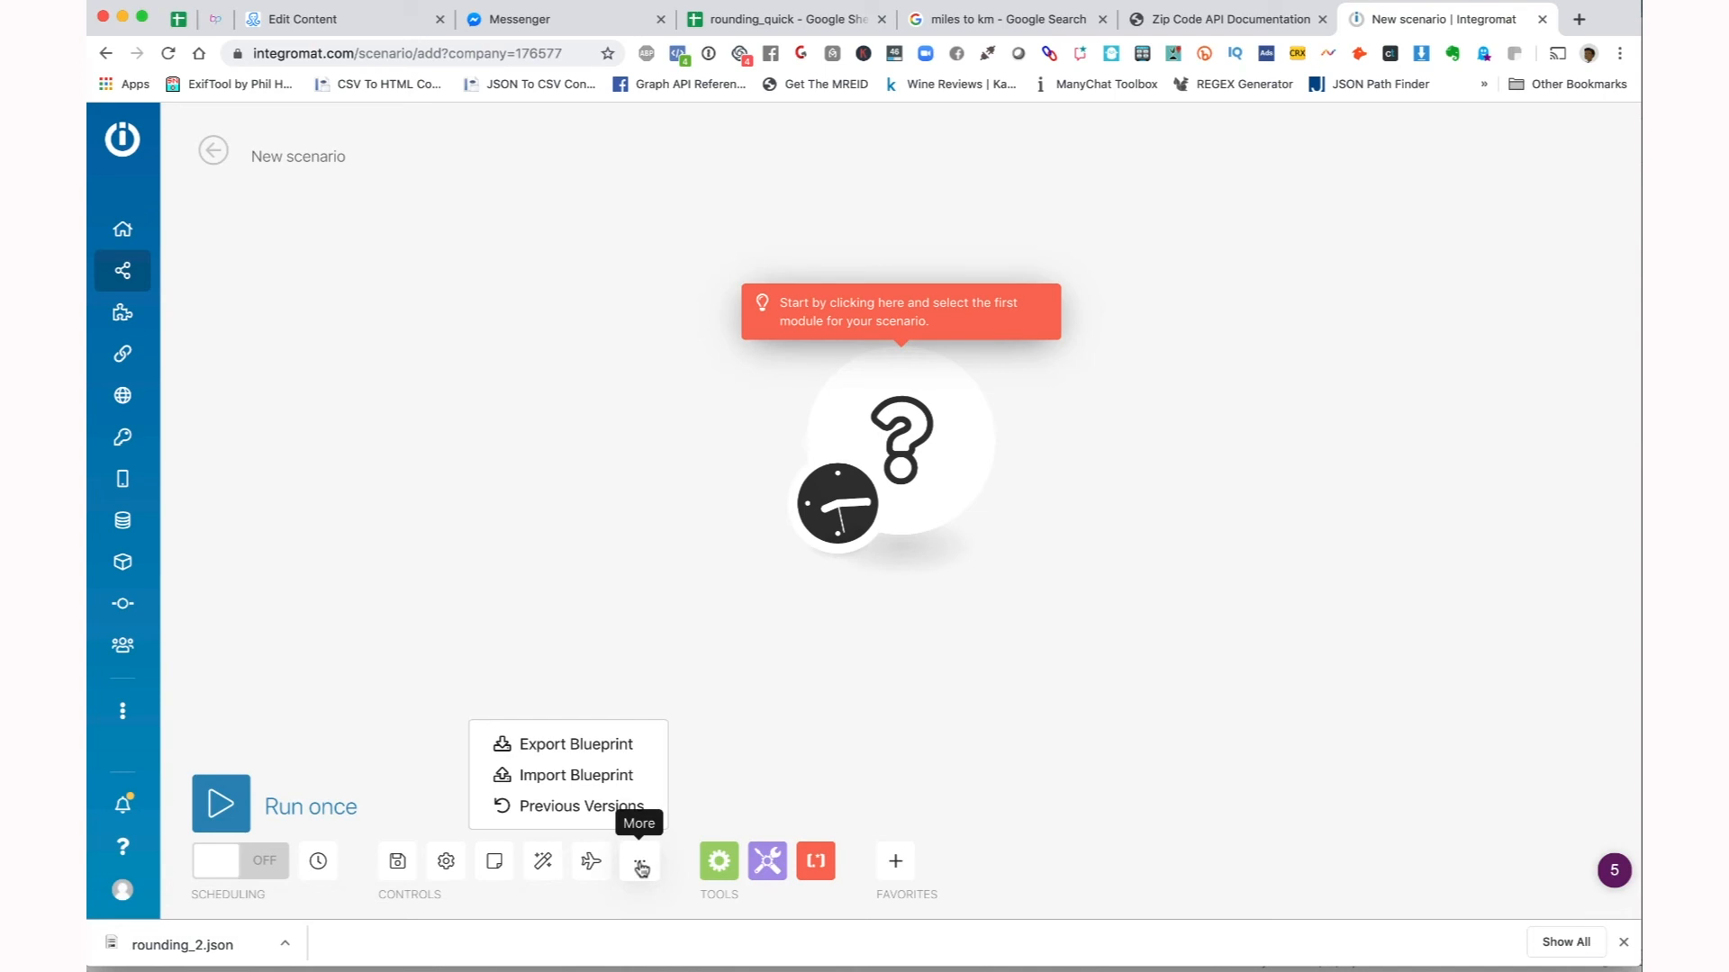
pyautogui.click(616, 777)
pyautogui.click(796, 529)
pyautogui.click(730, 146)
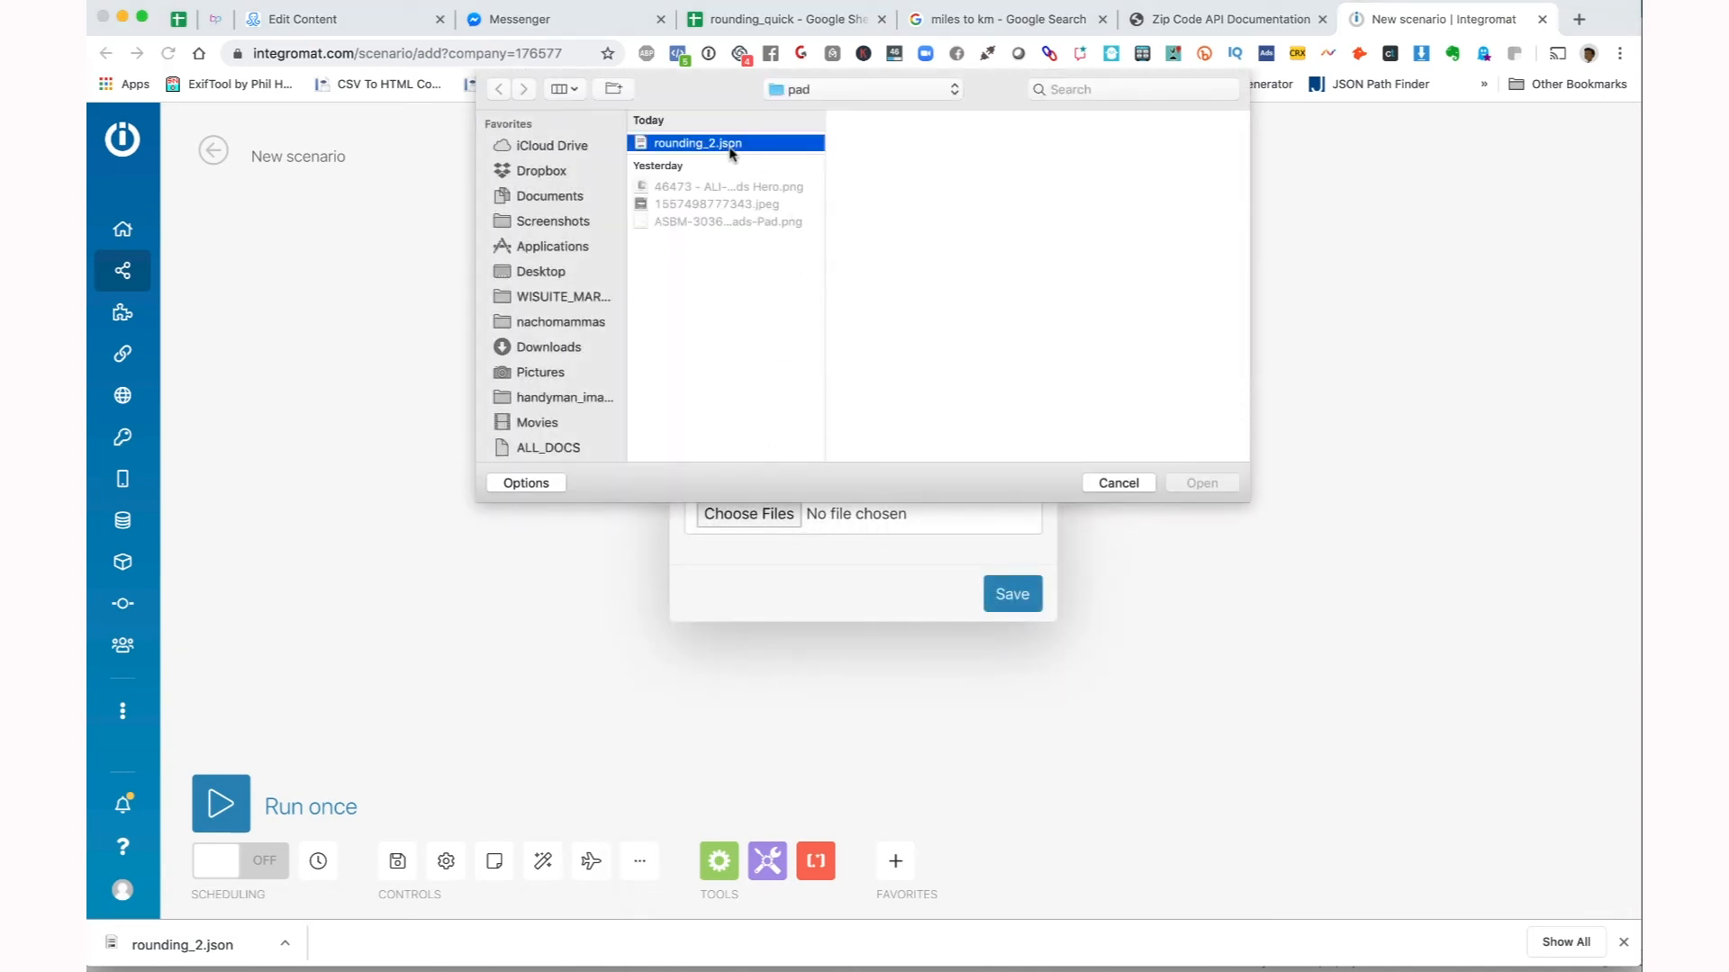
pyautogui.click(1201, 484)
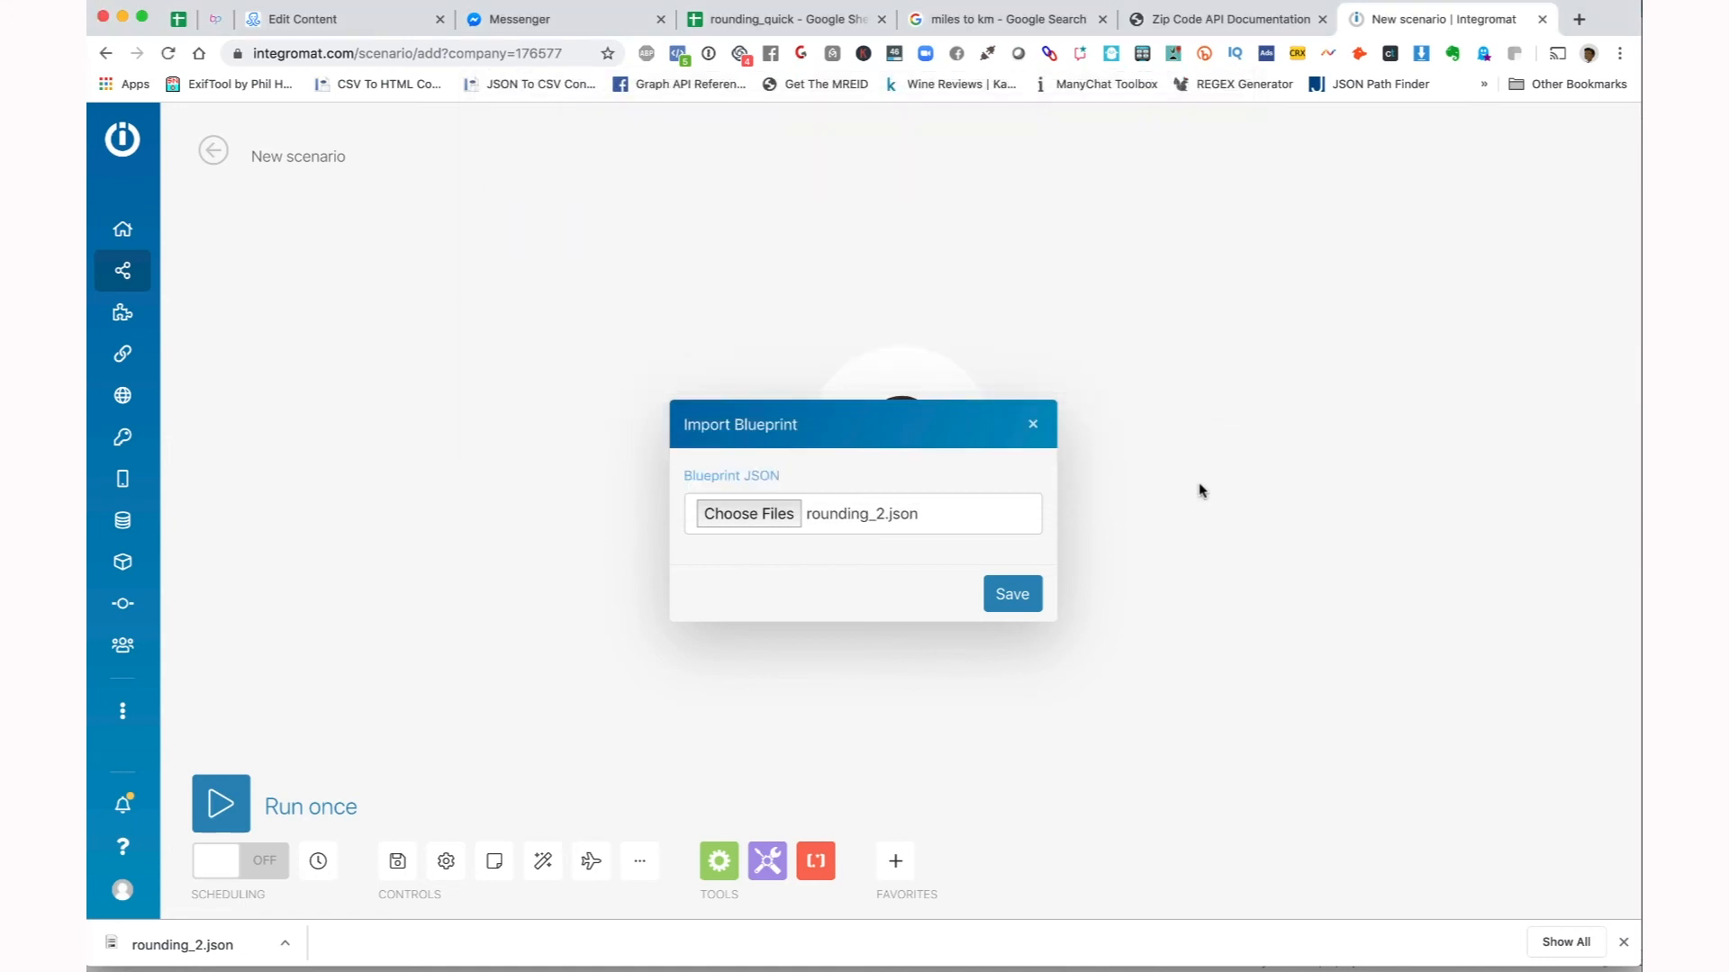
pyautogui.click(1012, 597)
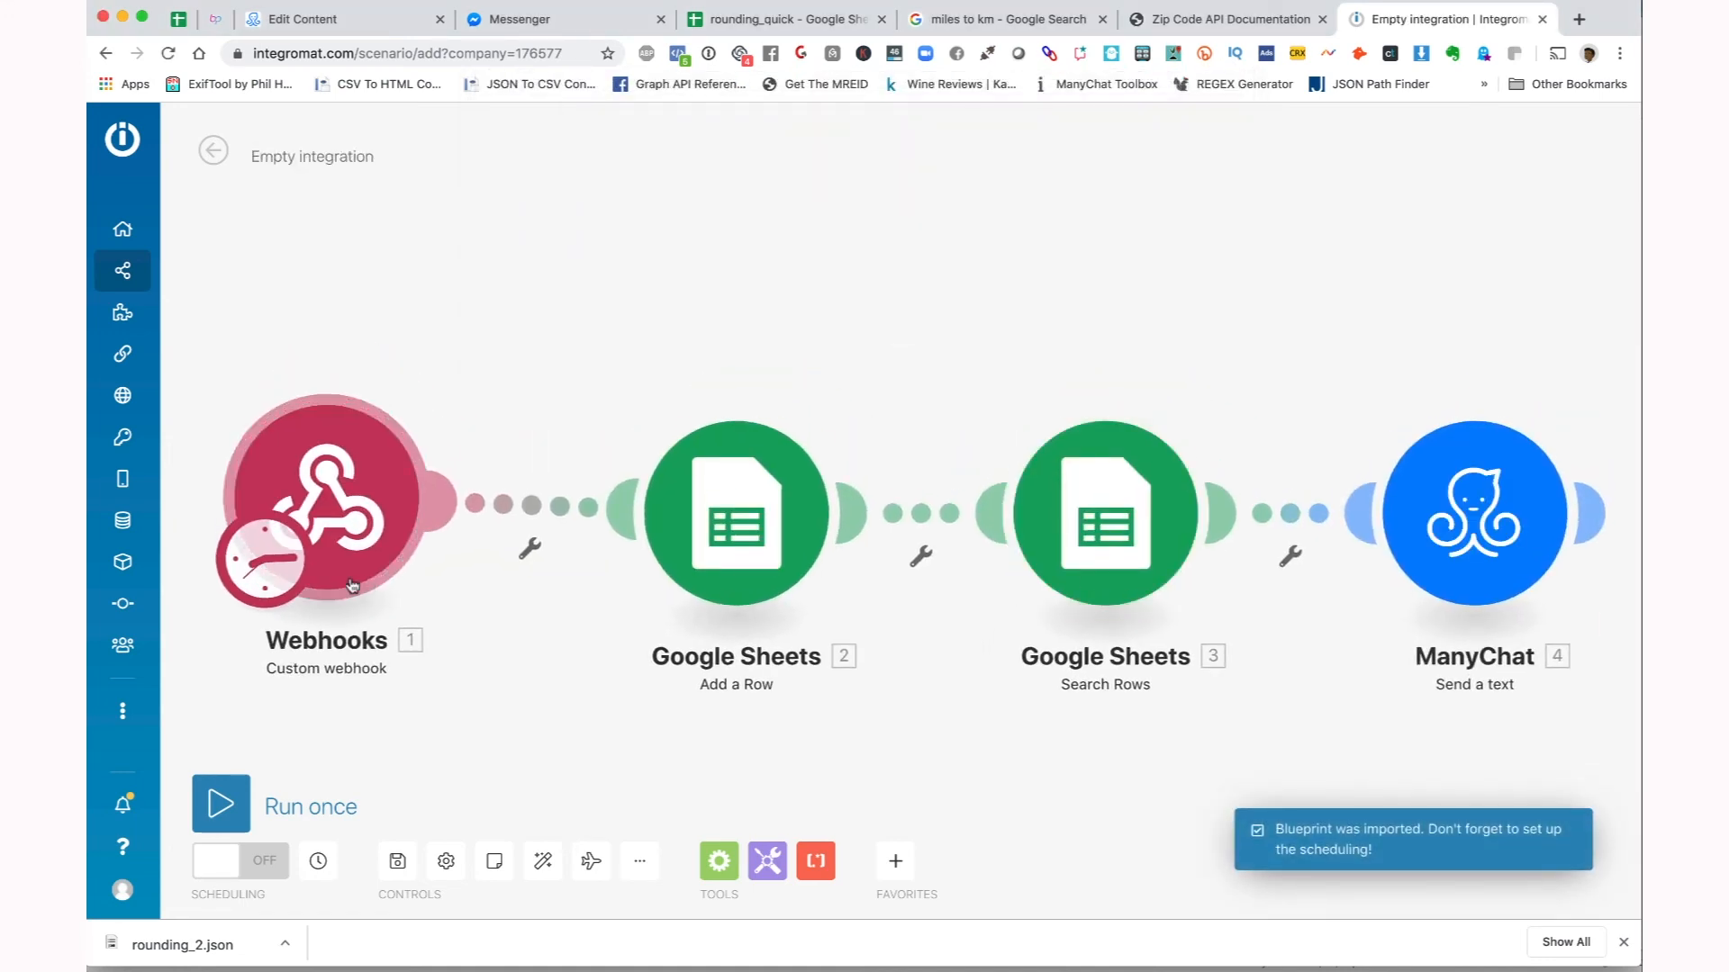
# - Check the Webhooks and ManyChat modules' settings in the imported scenario and close them unchanged
pyautogui.click(346, 500)
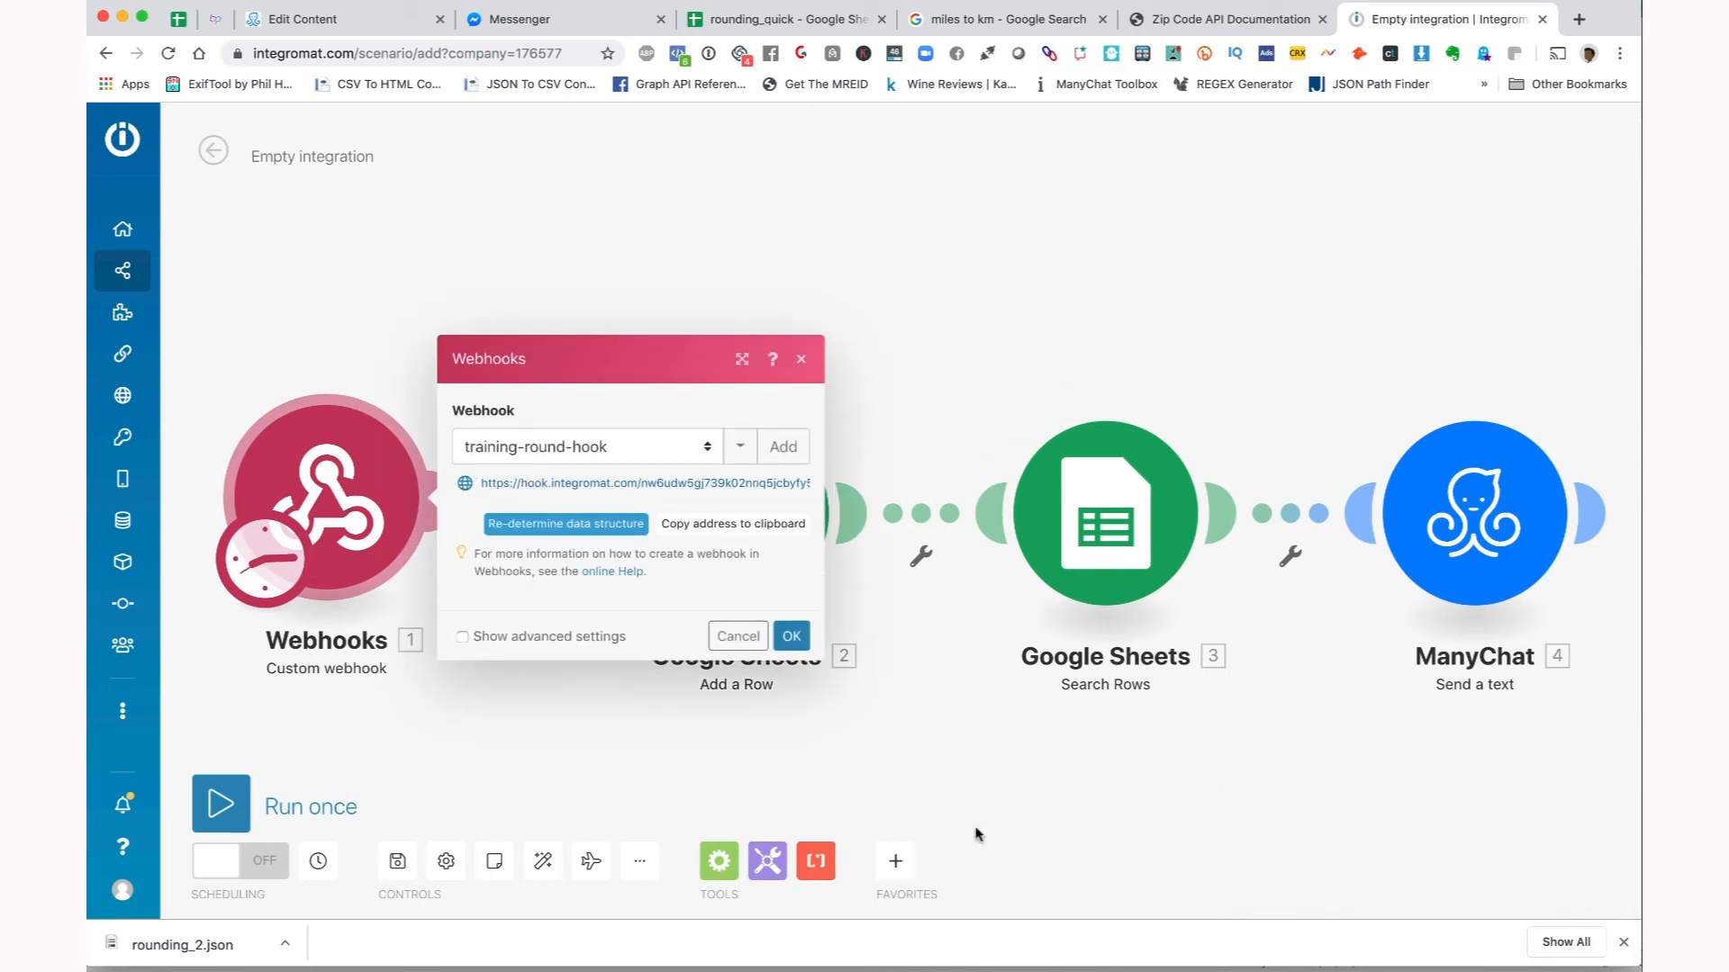
pyautogui.click(1253, 872)
pyautogui.click(1471, 528)
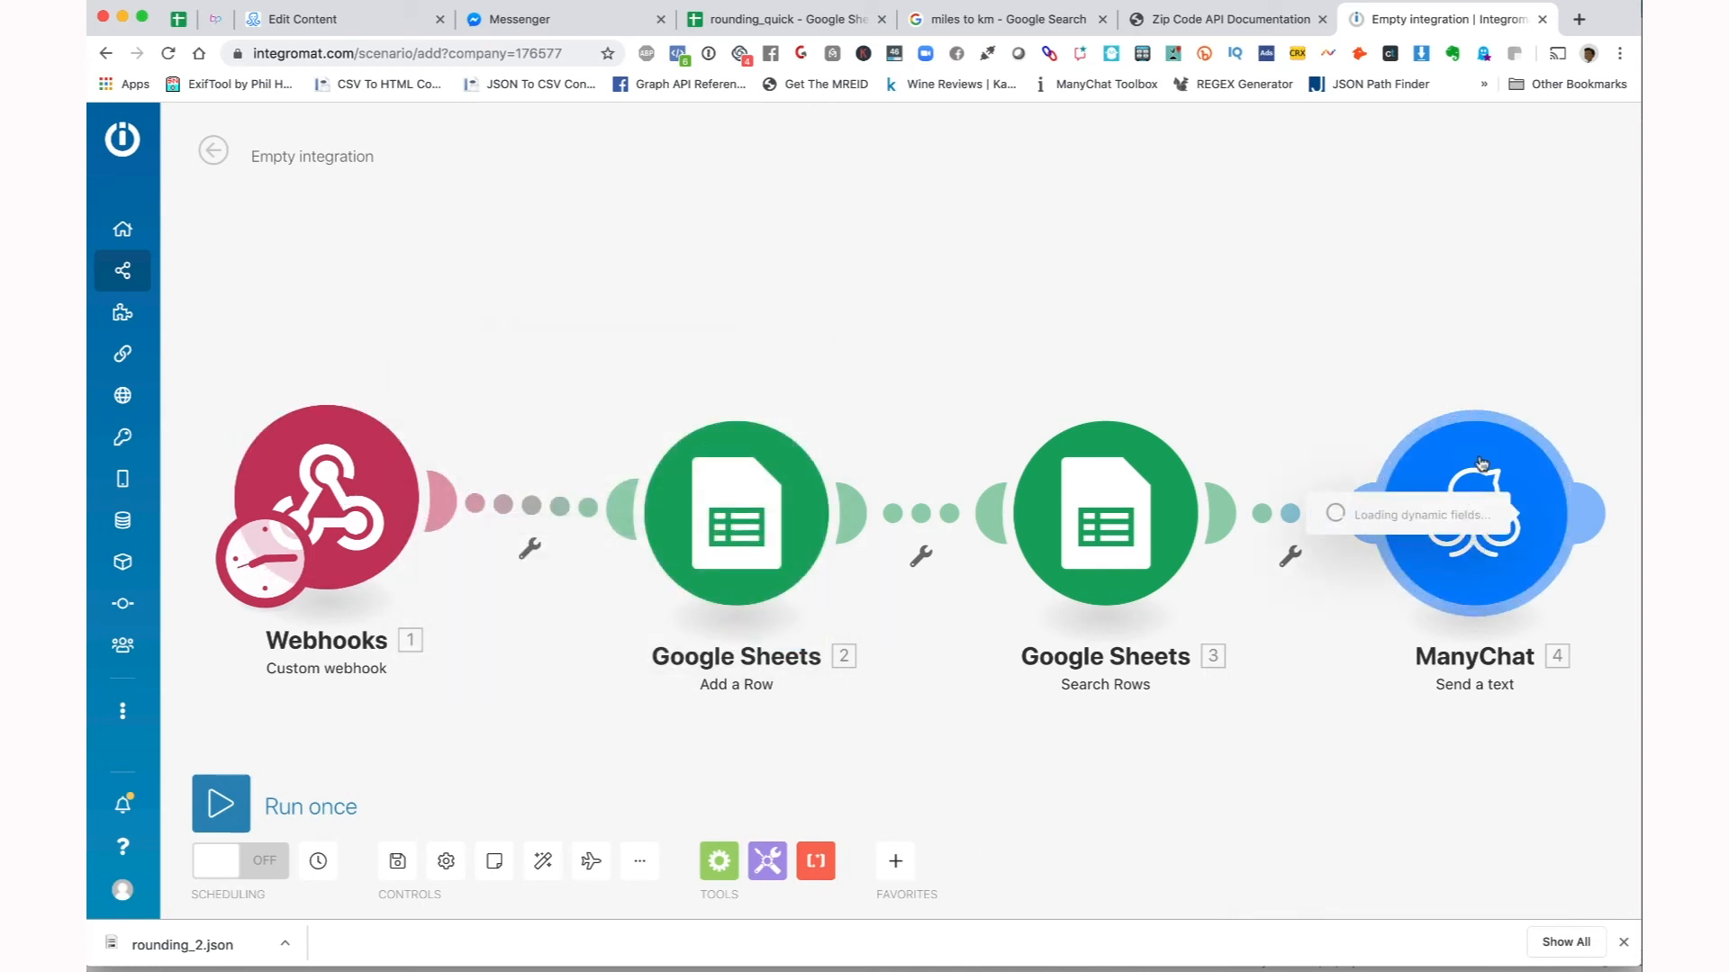
pyautogui.click(1523, 226)
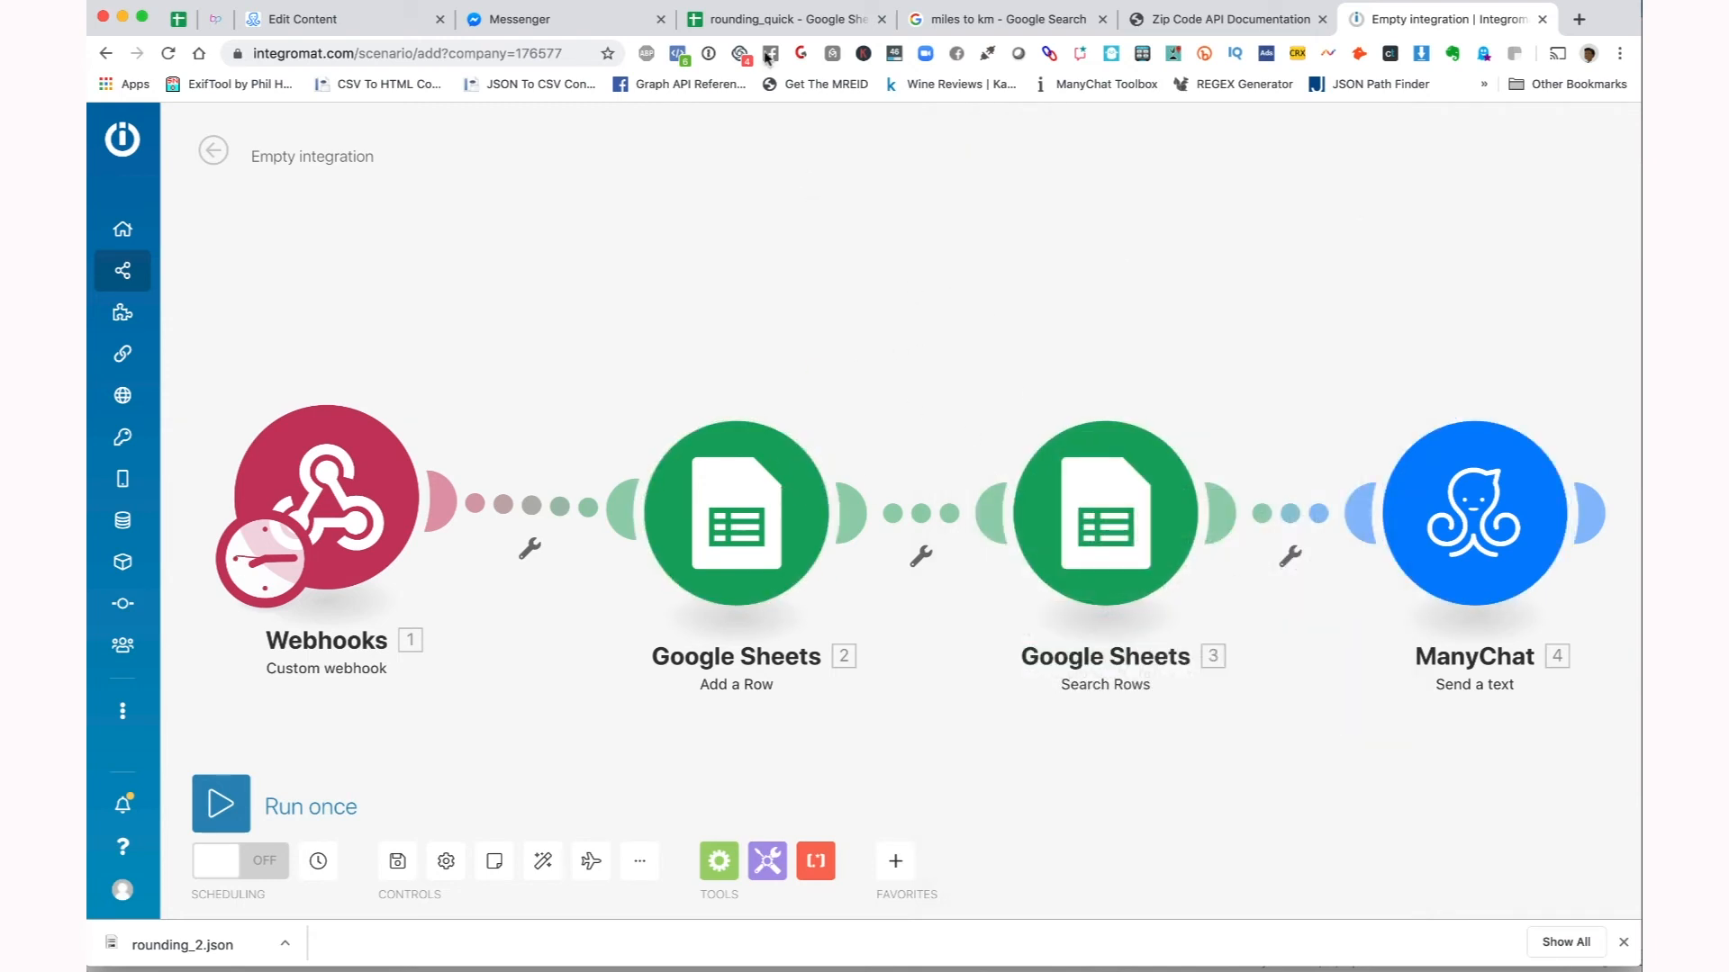
# - Switch to the rounding_quick spreadsheet, view its raw sheet and look at the option for making a copy of the file
pyautogui.click(770, 19)
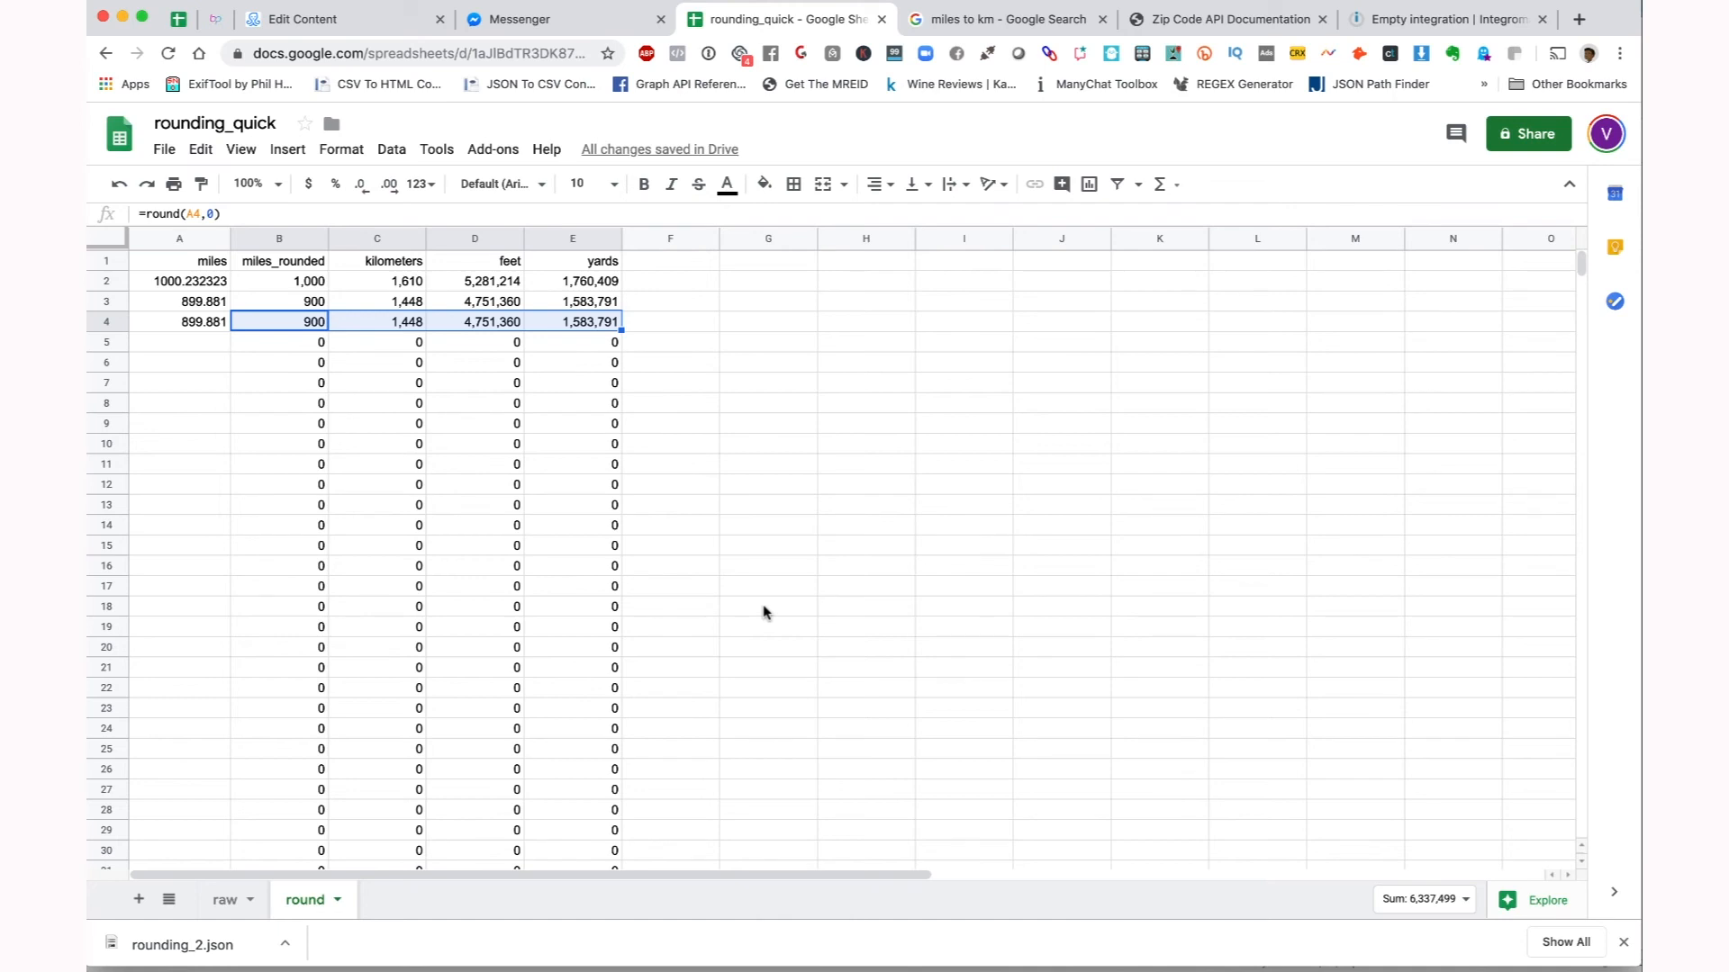
pyautogui.click(220, 914)
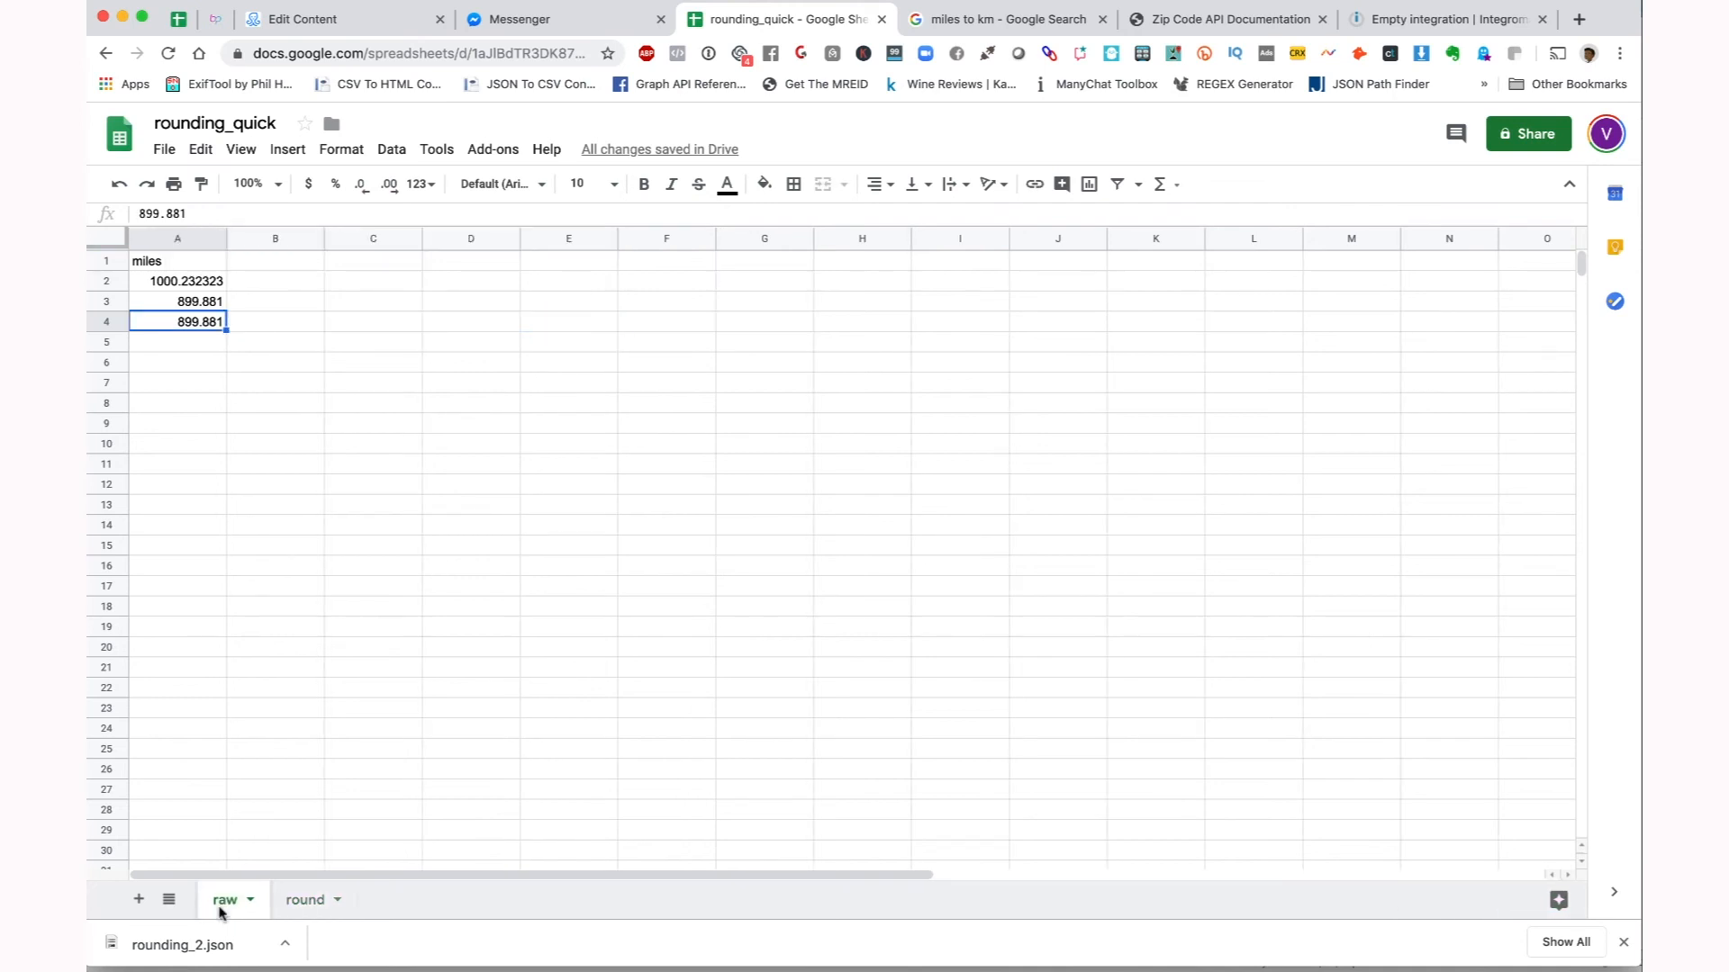
pyautogui.click(164, 150)
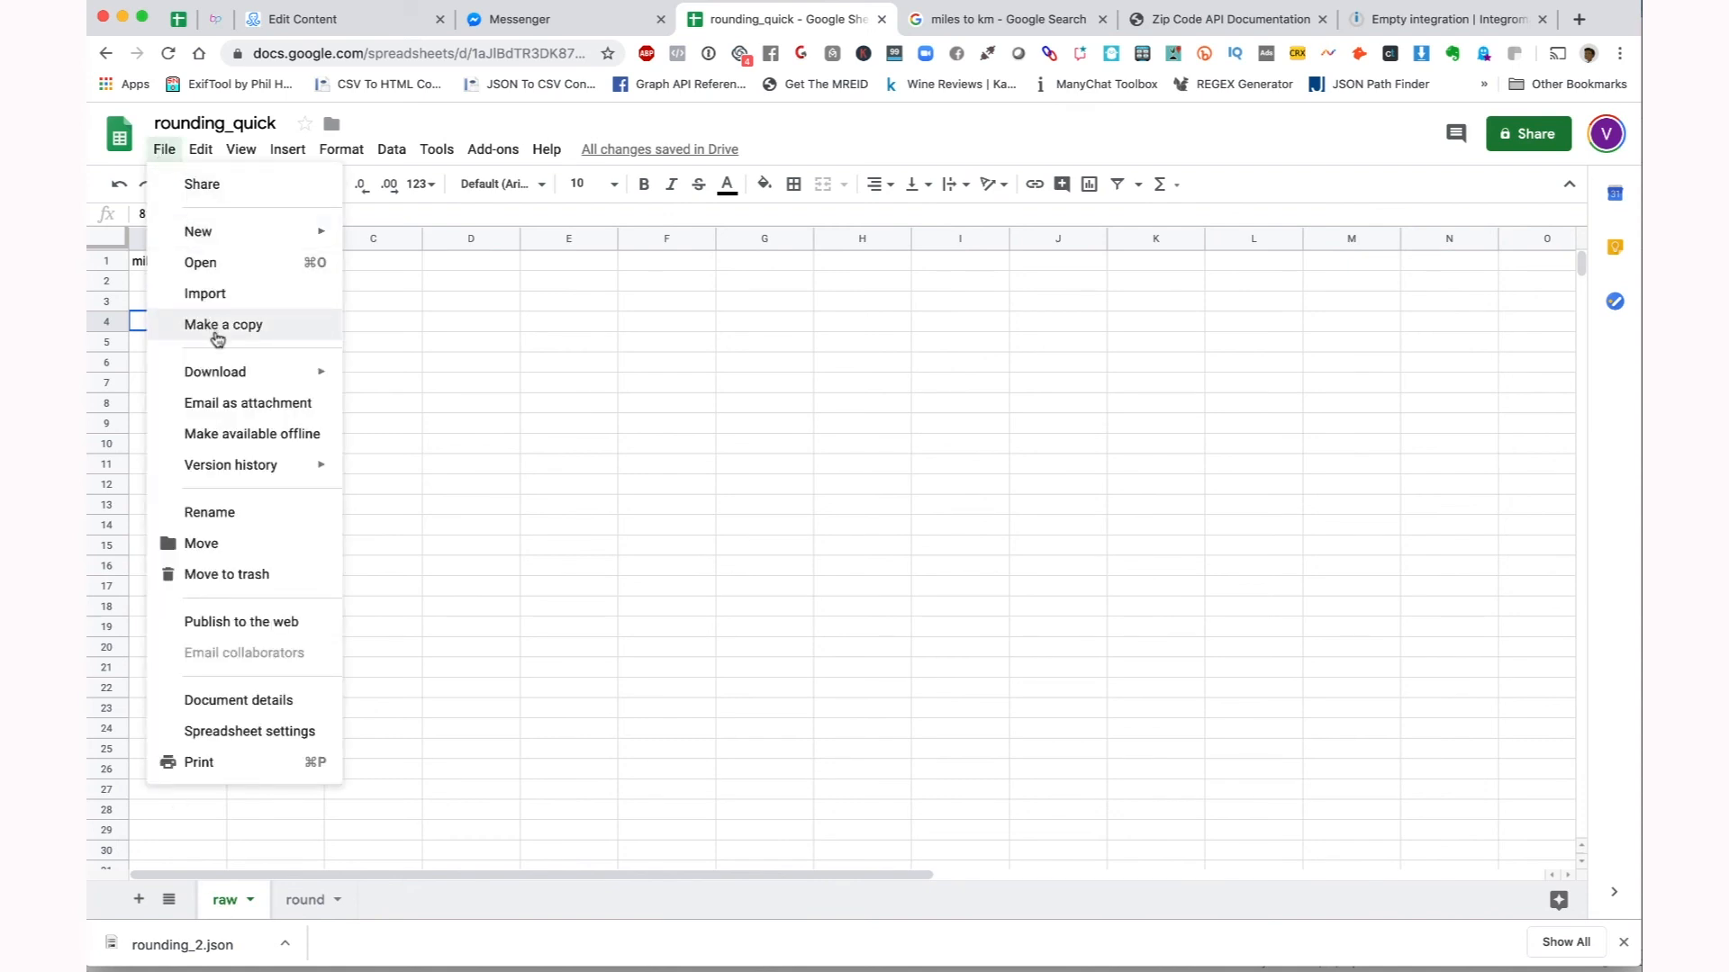
pyautogui.click(515, 385)
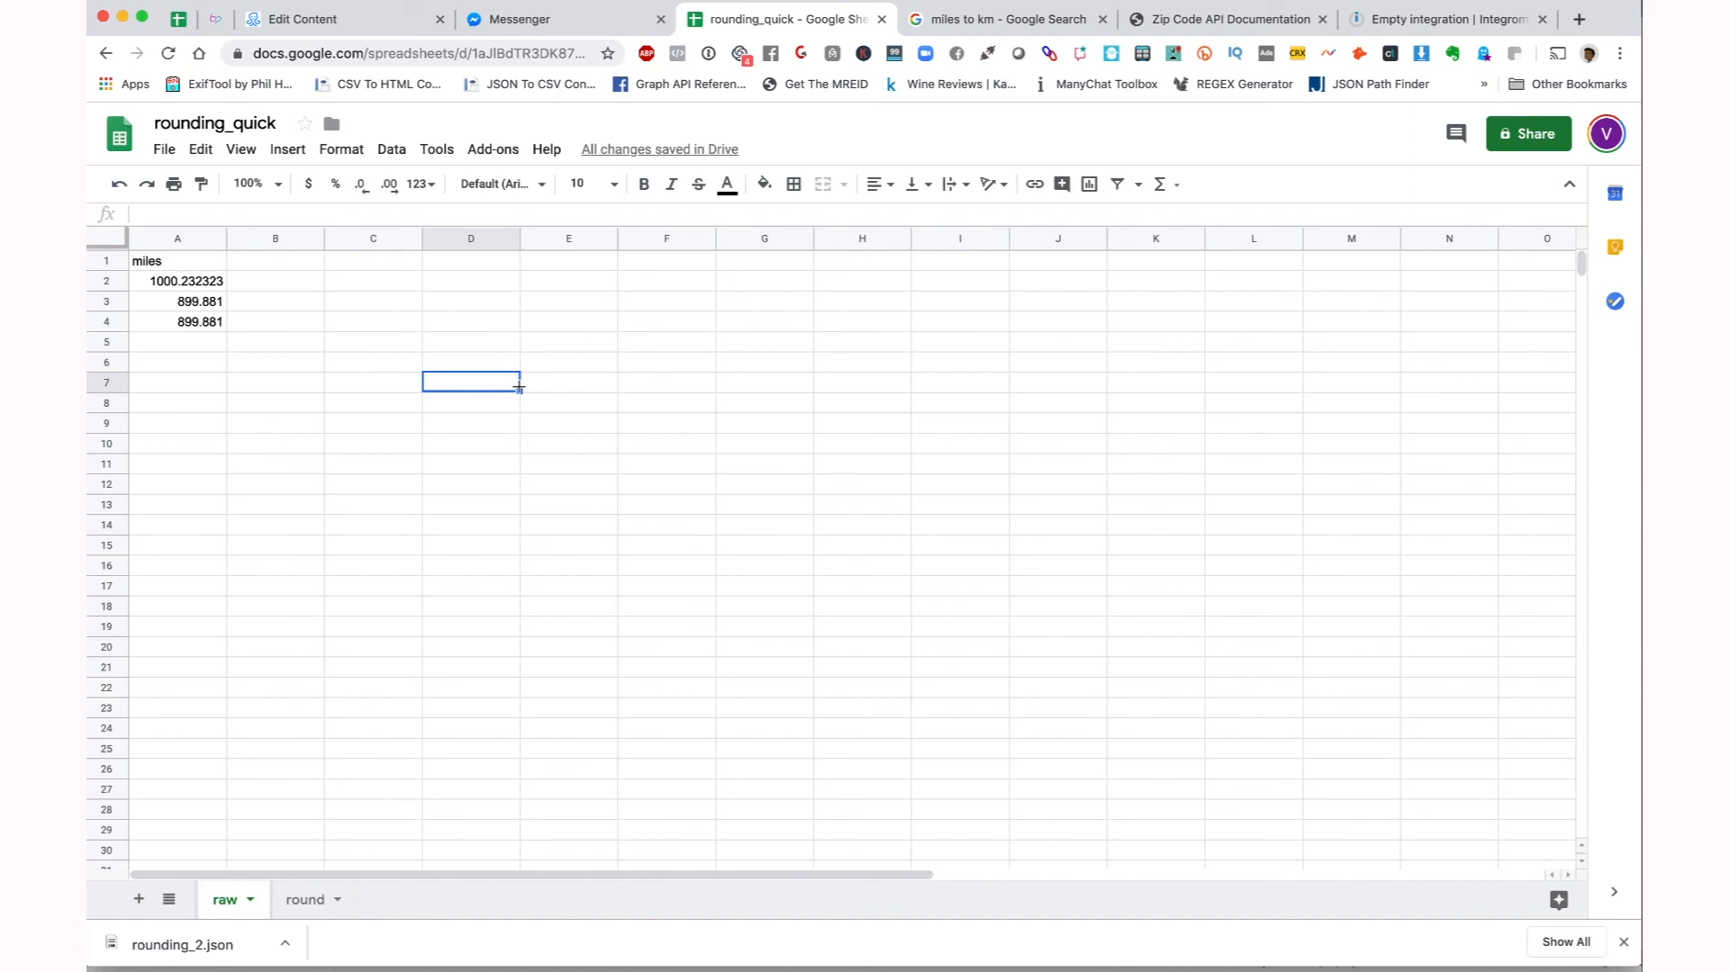